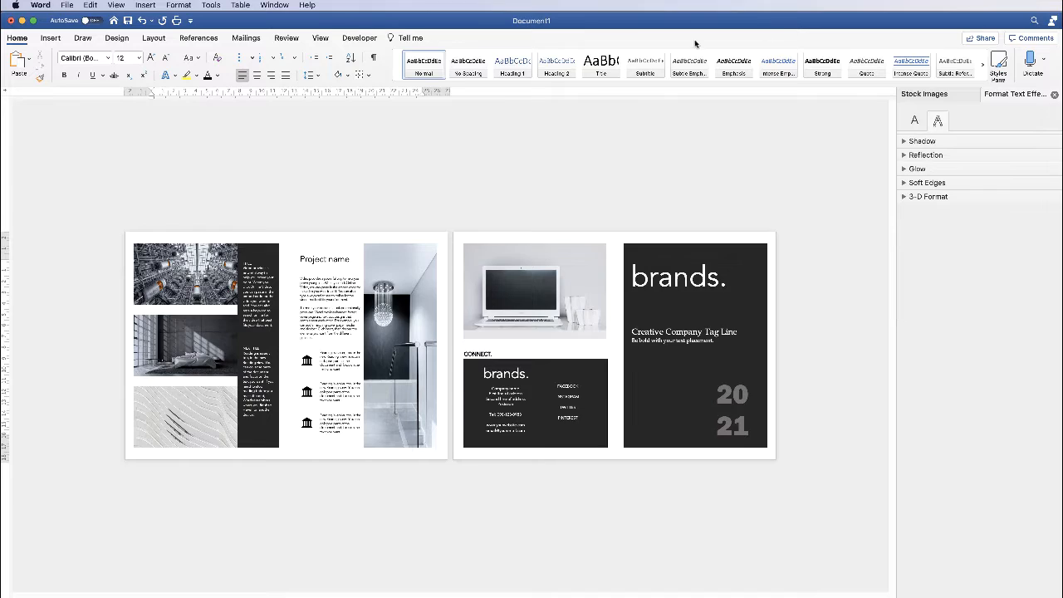
- Create a new blank document and set its page orientation to landscape
{"action": "key", "text": "super+n"}
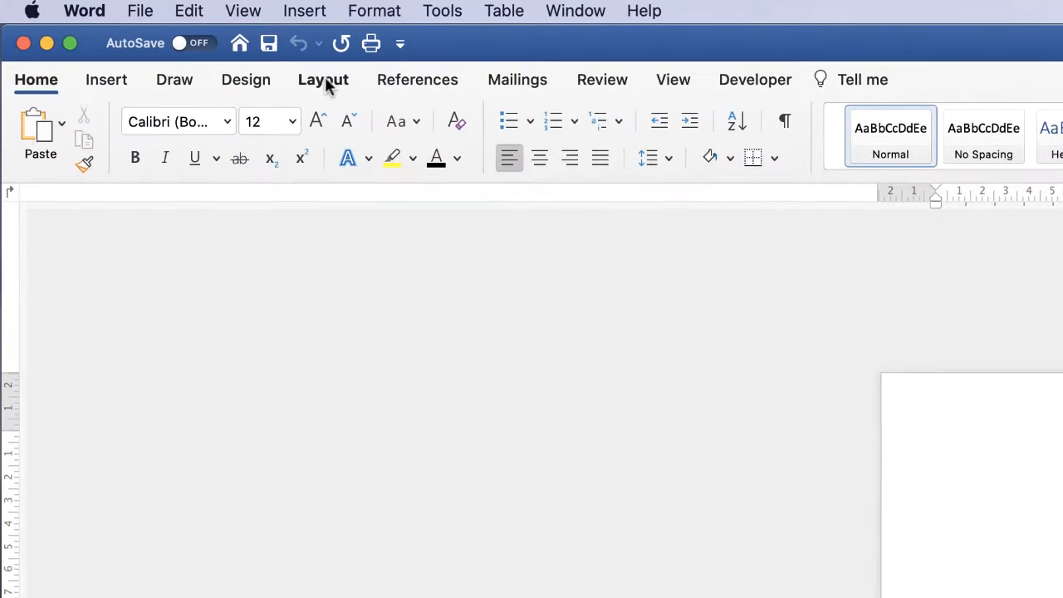
{"action": "left_click", "coordinate": [325, 81]}
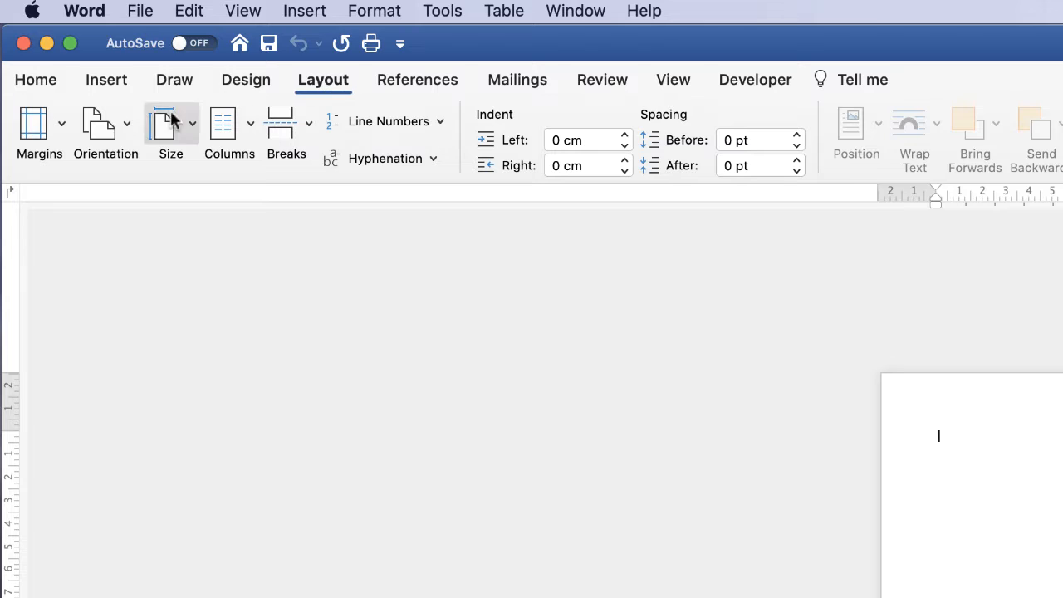
{"action": "left_click", "coordinate": [128, 126]}
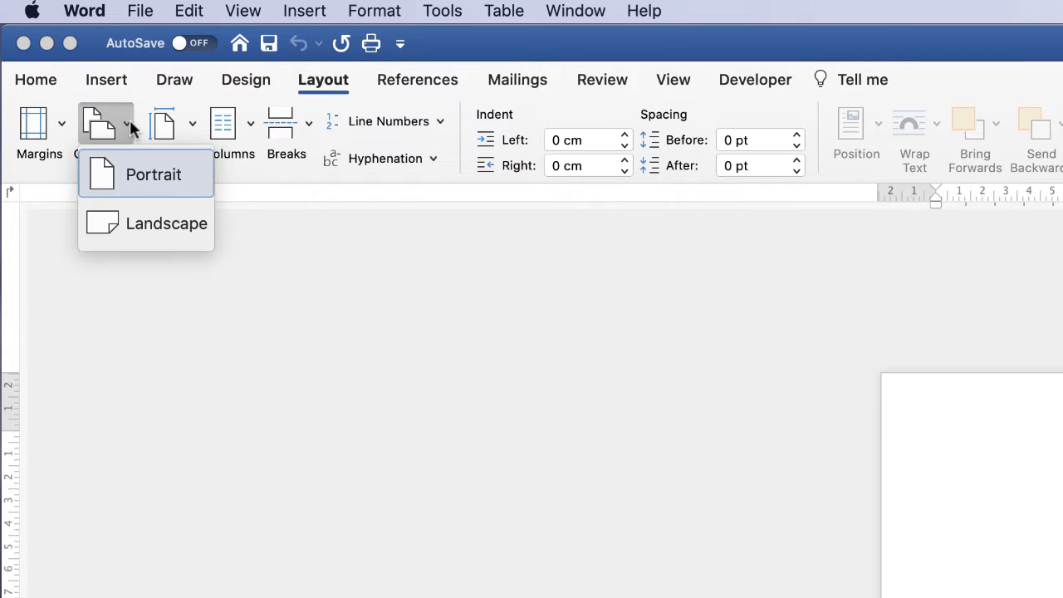
{"action": "left_click", "coordinate": [156, 221]}
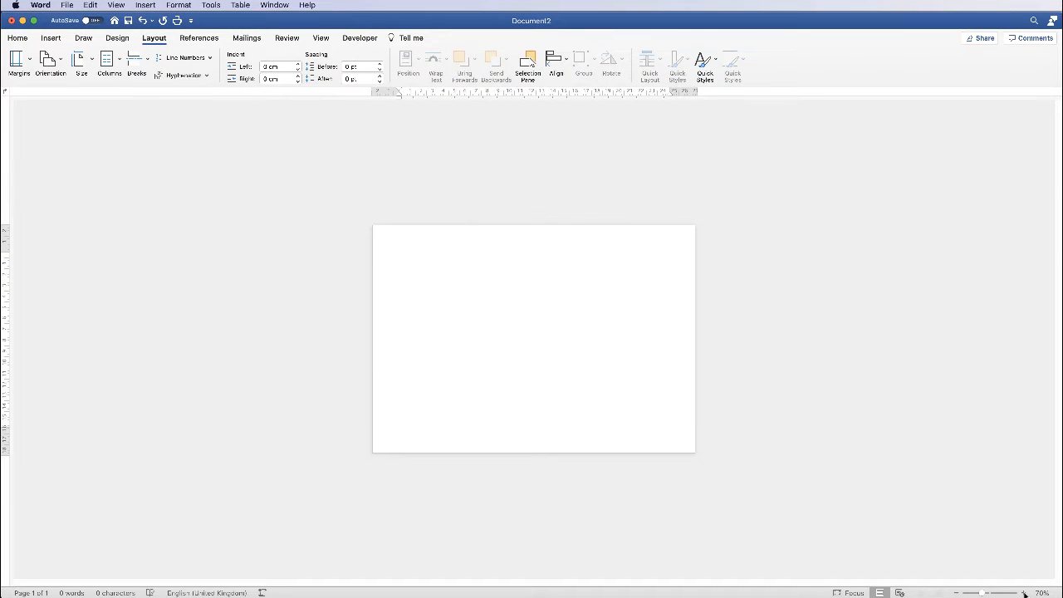
- Draw a text box about 7 cm wide and 1.9 cm high near the page's upper edge and align it to the horizontal centre
{"action": "left_click", "coordinate": [1024, 593]}
{"action": "left_click", "coordinate": [1024, 593]}
{"action": "left_click", "coordinate": [1024, 593]}
{"action": "left_click", "coordinate": [1023, 593]}
{"action": "left_click", "coordinate": [1022, 593]}
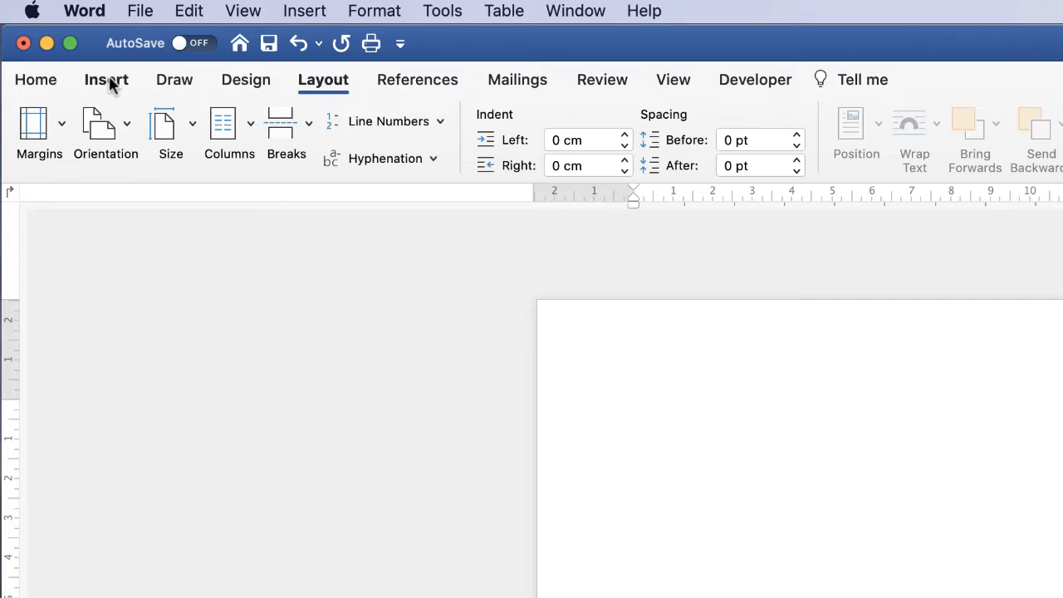
{"action": "left_click", "coordinate": [108, 81]}
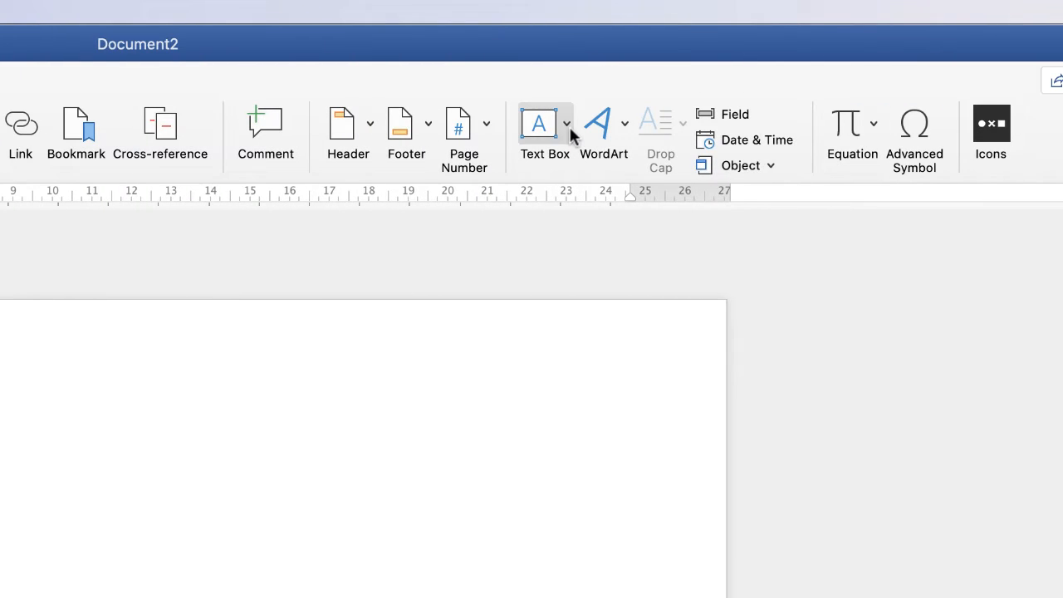
{"action": "left_click", "coordinate": [567, 125]}
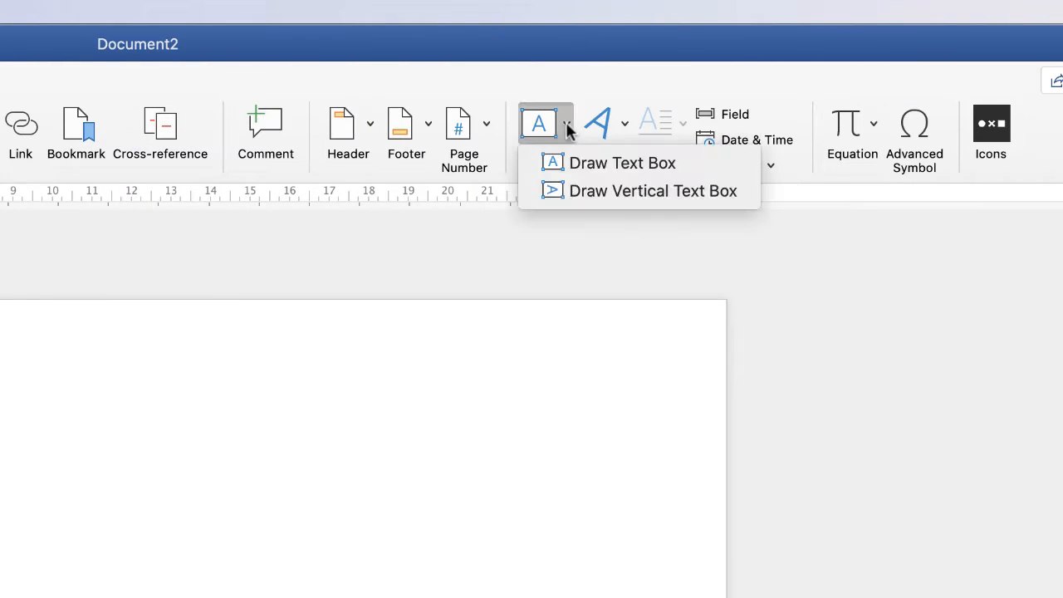
{"action": "left_click", "coordinate": [577, 163]}
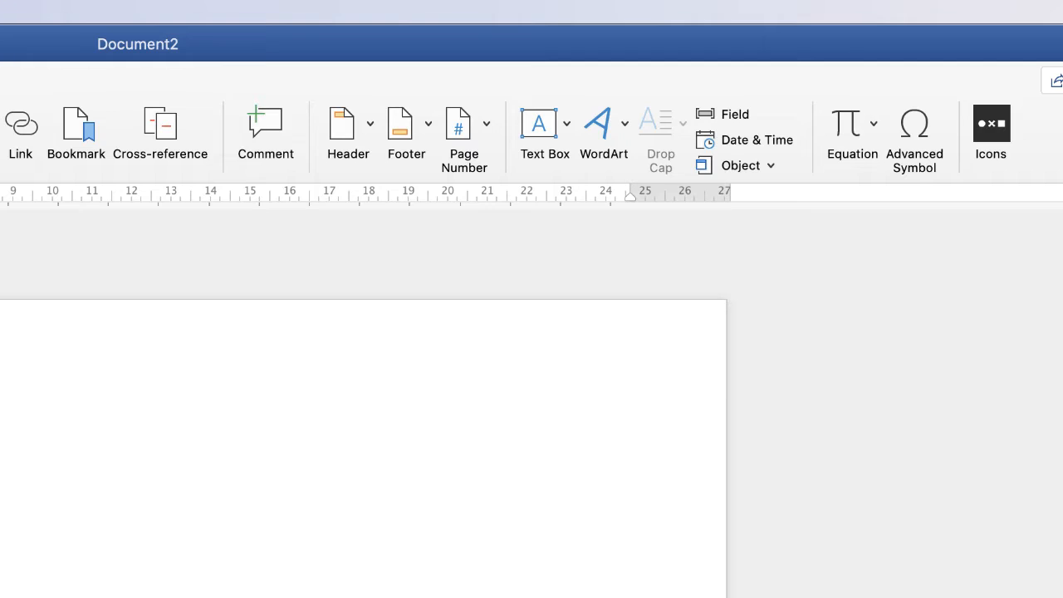
{"action": "left_click_drag", "start_coordinate": [203, 352], "coordinate": [325, 405]}
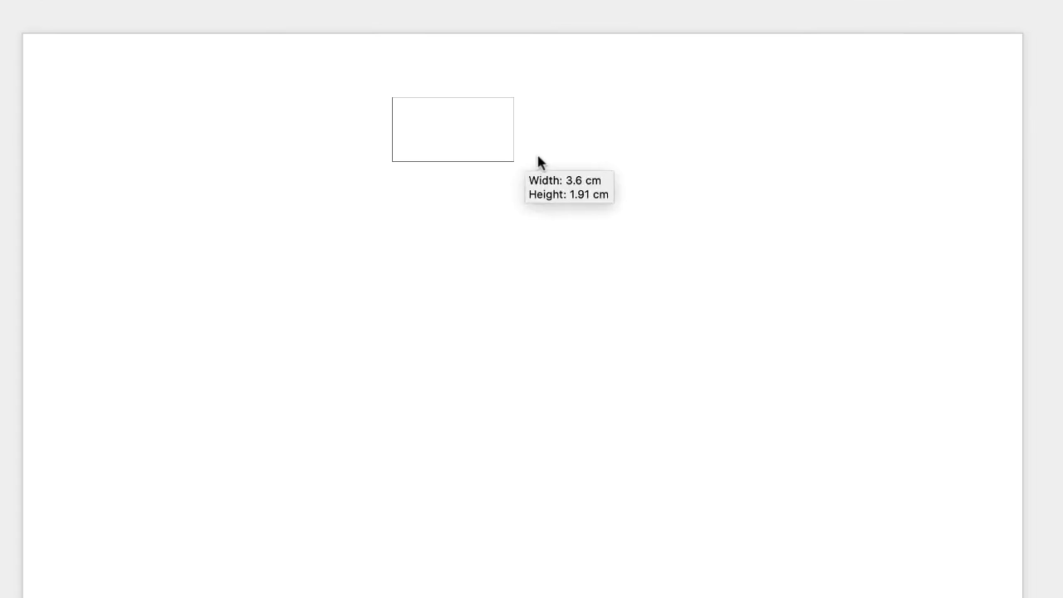
{"action": "left_click_drag", "start_coordinate": [538, 162], "coordinate": [627, 161]}
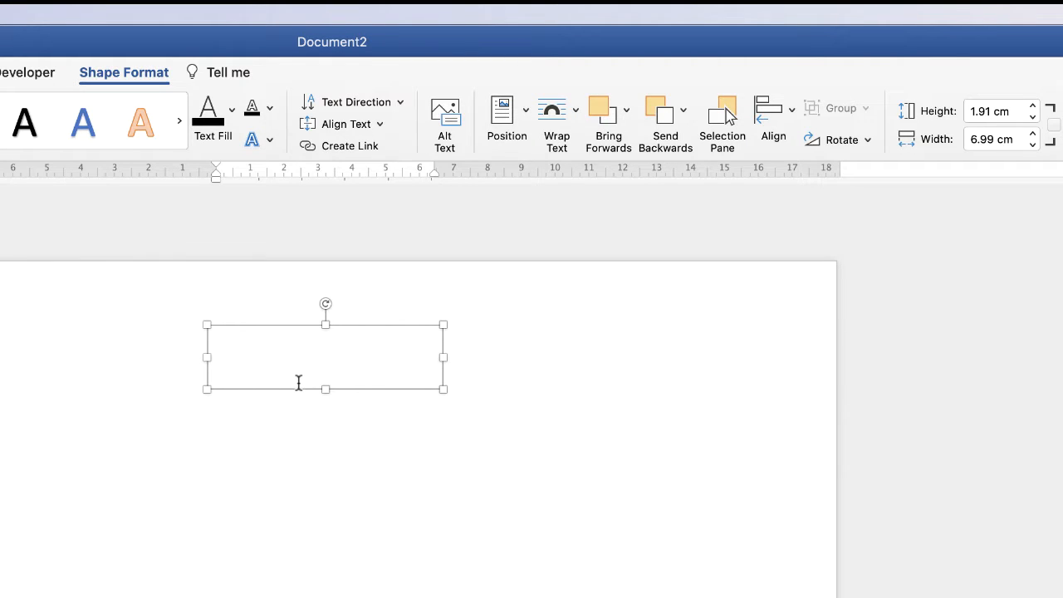
{"action": "left_click", "coordinate": [791, 111]}
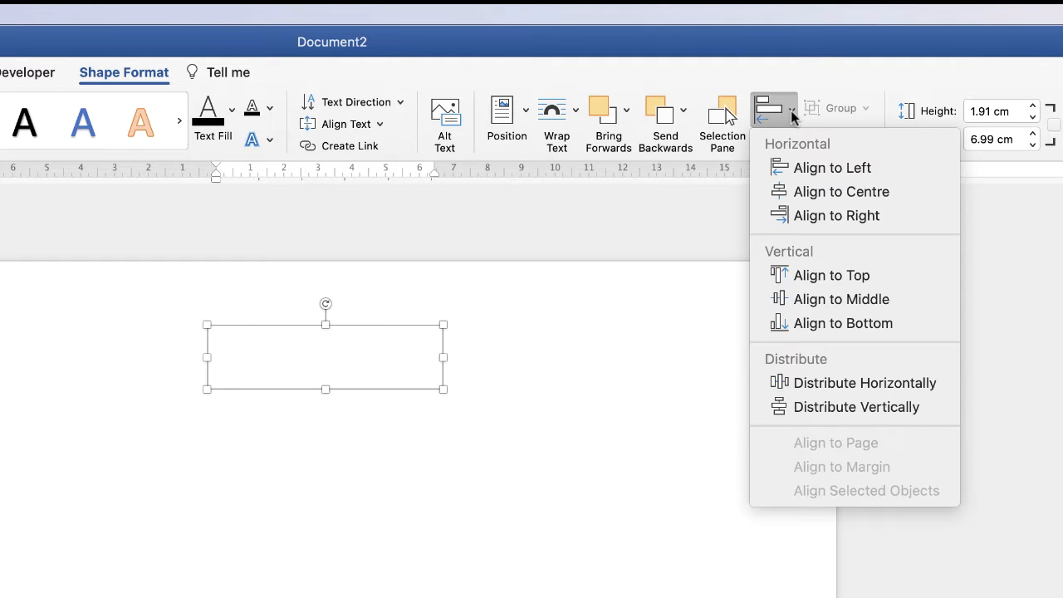
{"action": "left_click", "coordinate": [781, 192]}
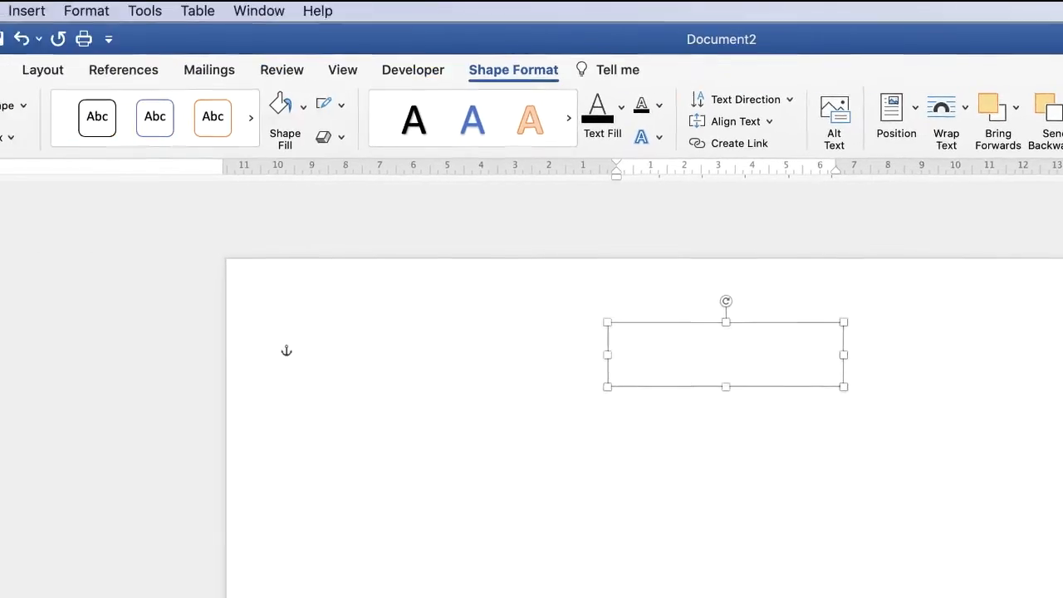
- Draw a vertical line about 20.7 cm long down the page's middle, guided by the text box's centre handles, and delete the text box
{"action": "left_click", "coordinate": [83, 70]}
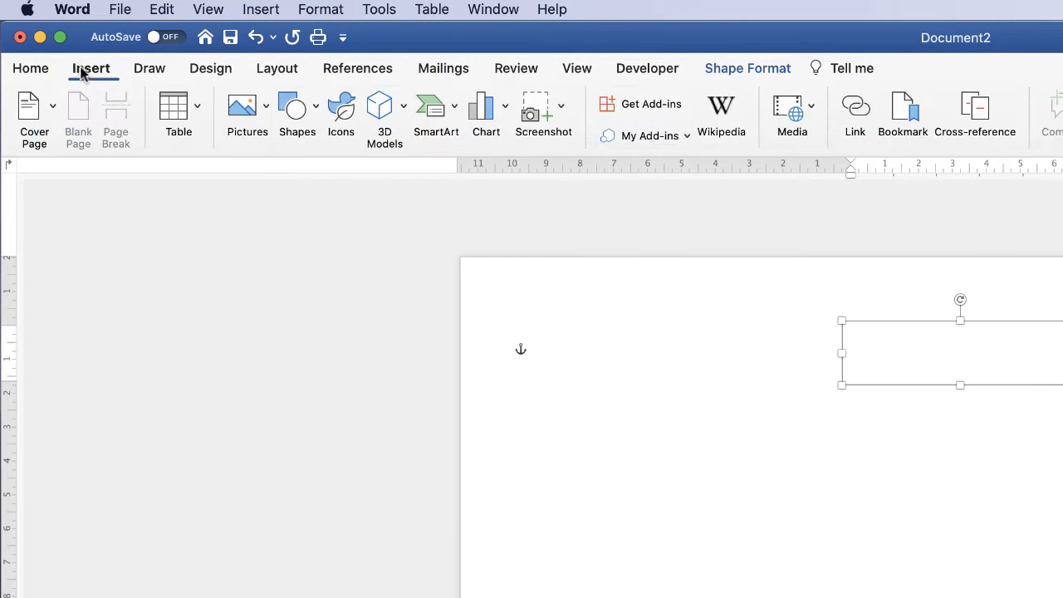
{"action": "left_click", "coordinate": [316, 109]}
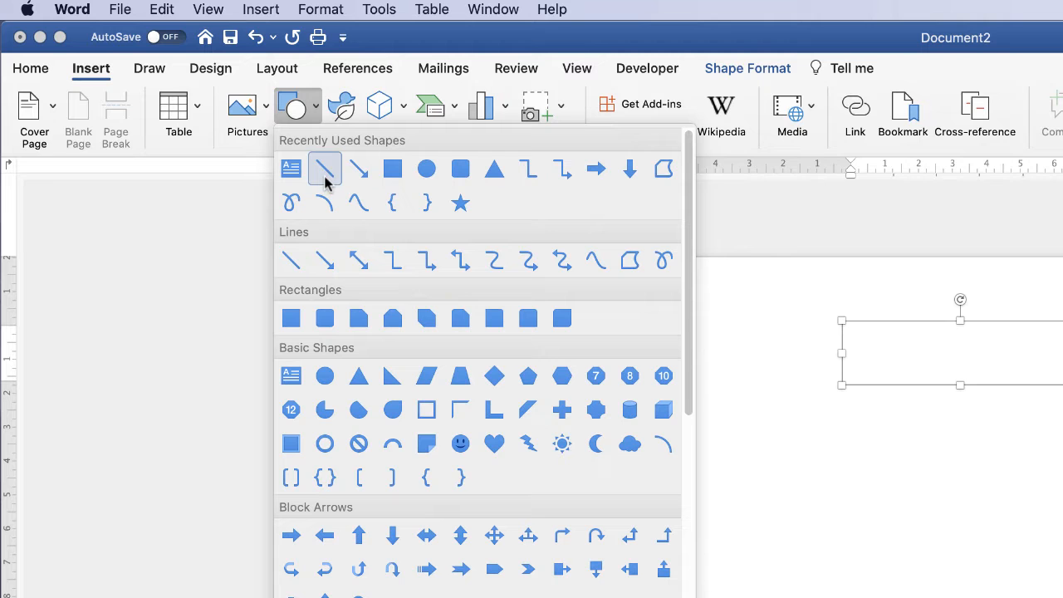
{"action": "left_click", "coordinate": [290, 262]}
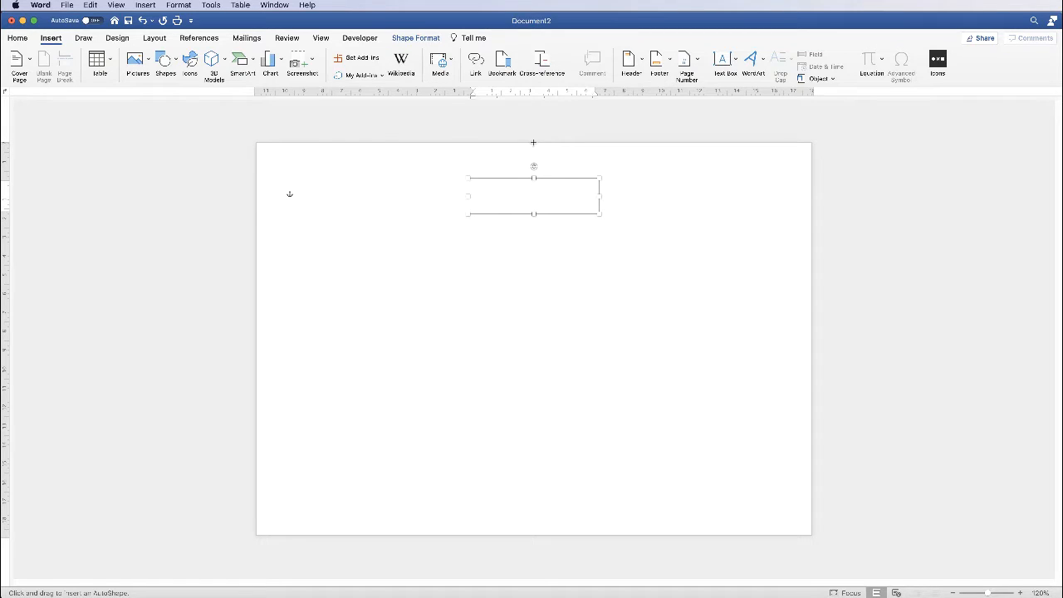
{"action": "left_click_drag", "start_coordinate": [533, 142], "coordinate": [536, 531]}
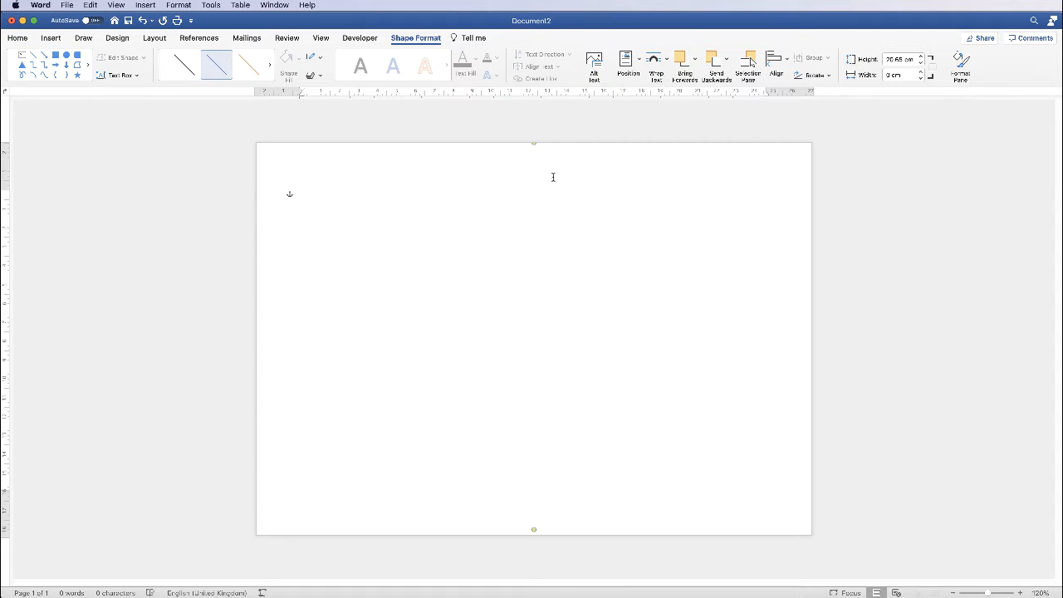
{"action": "left_click", "coordinate": [552, 179]}
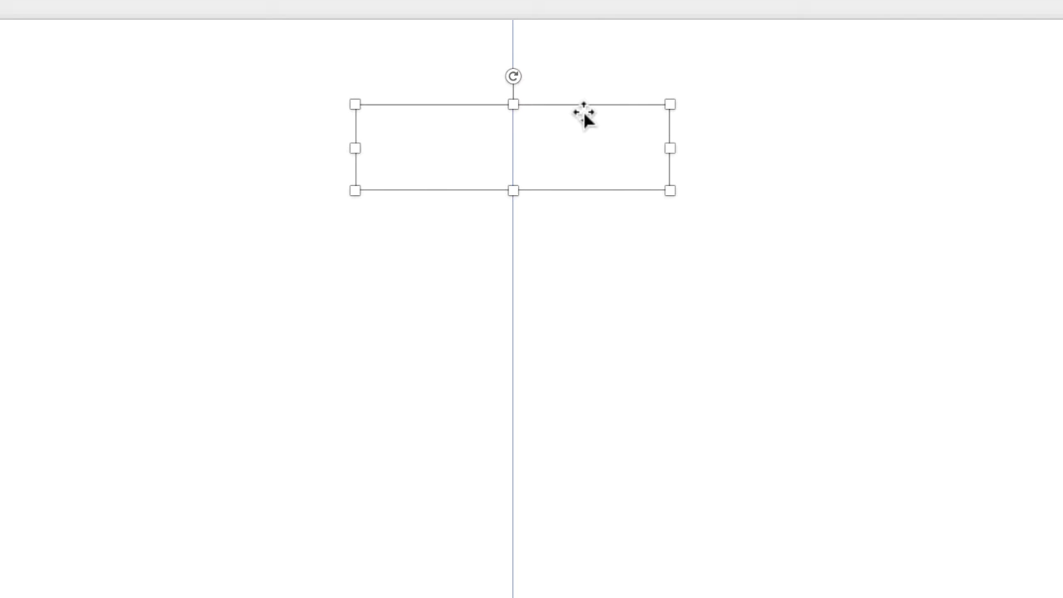
{"action": "key", "text": "Delete"}
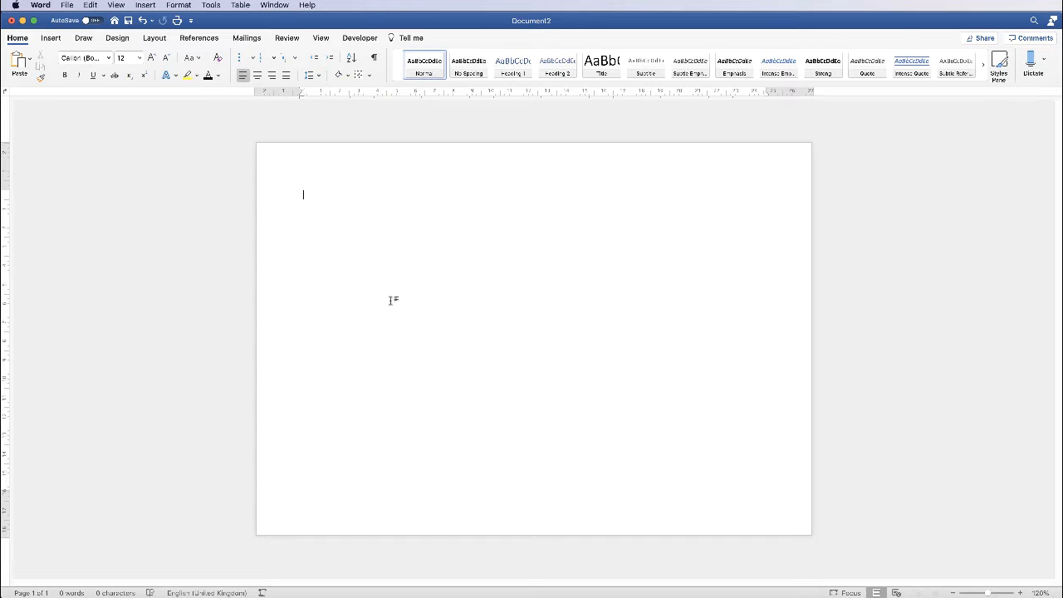
- Draw a rectangle about 13.6 cm wide and 19.7 cm high on the page half right of the centre line
{"action": "left_click", "coordinate": [51, 38]}
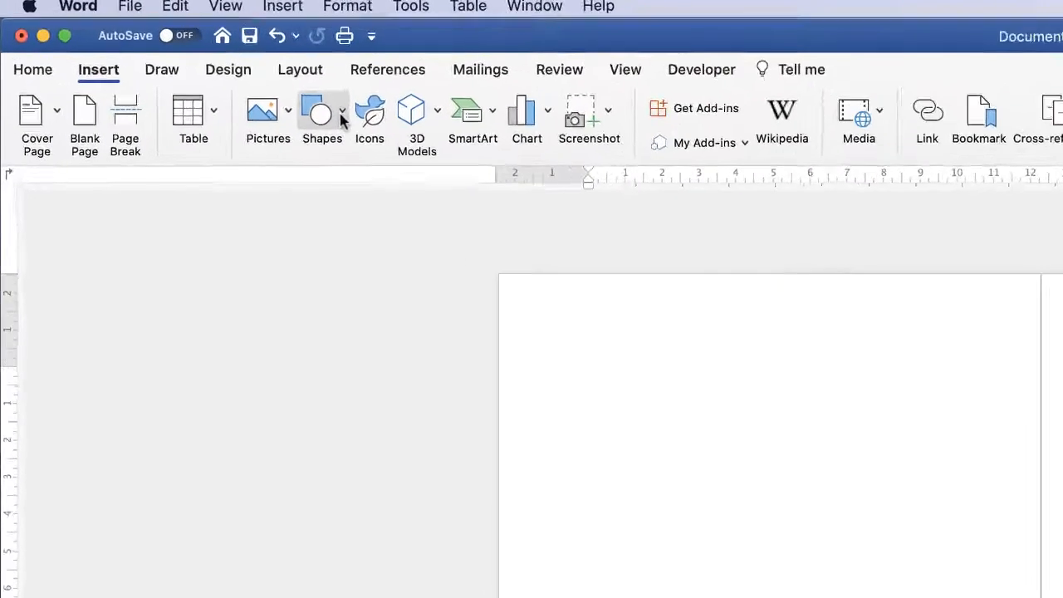
{"action": "left_click", "coordinate": [175, 61]}
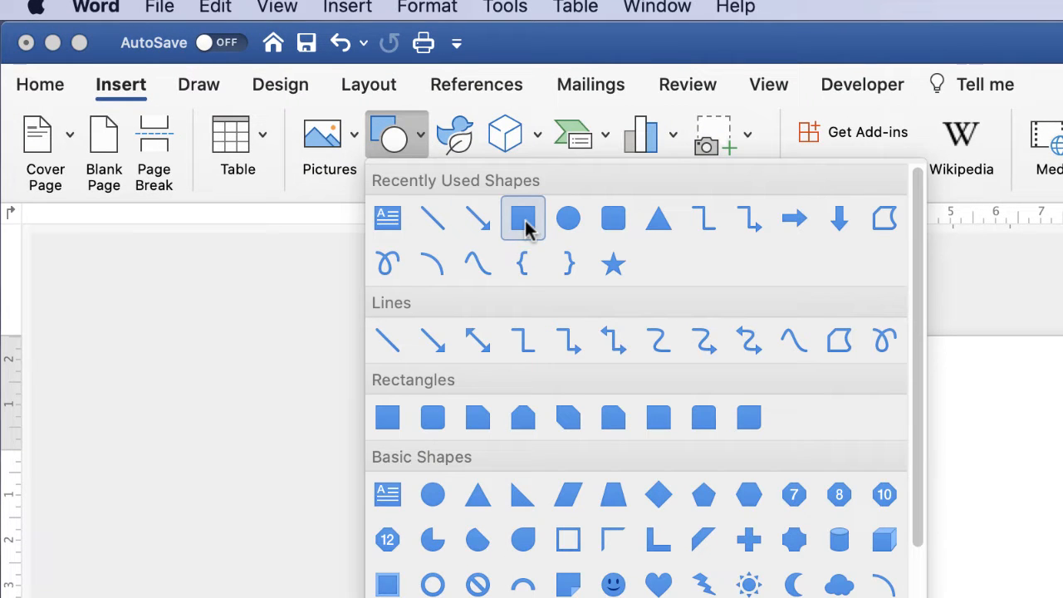
{"action": "left_click", "coordinate": [524, 222]}
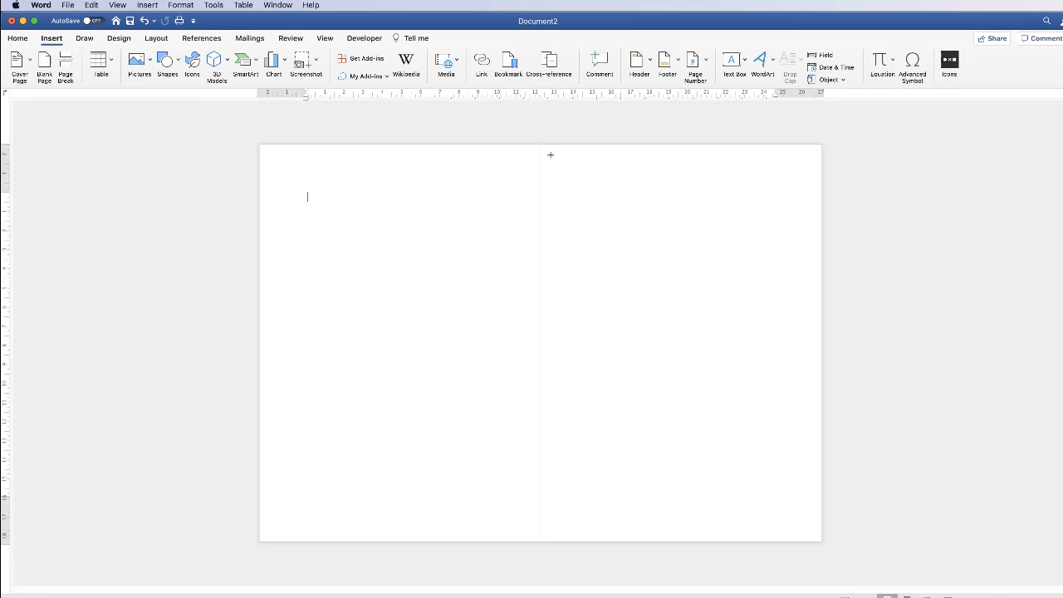
{"action": "left_click_drag", "start_coordinate": [1018, 280], "coordinate": [1062, 597]}
{"action": "left_click_drag", "start_coordinate": [729, 496], "coordinate": [799, 522]}
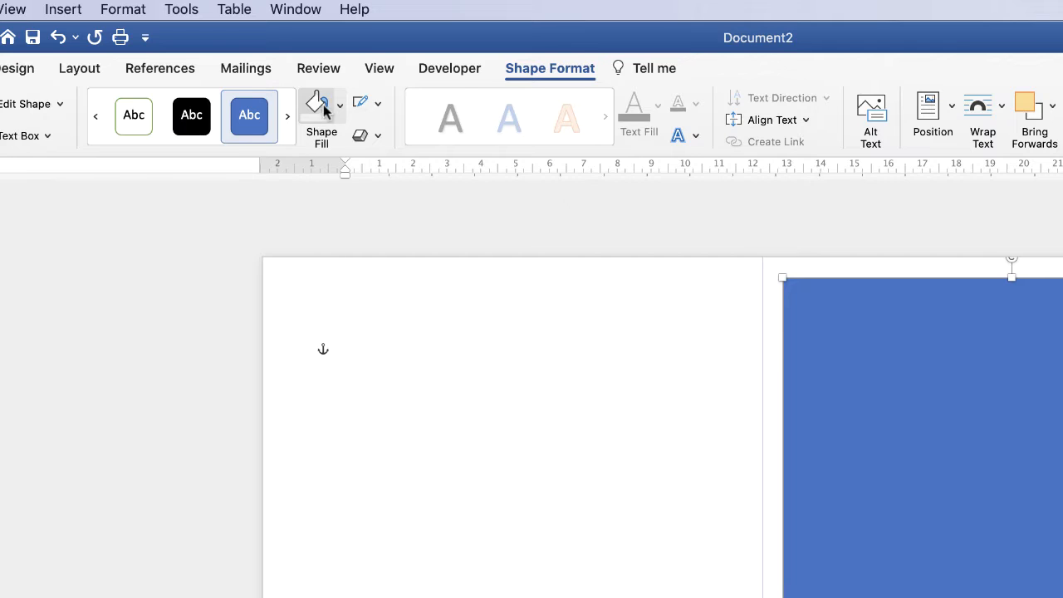
- Fill the rectangle with the second-darkest shade of the black theme colour and remove its outline
{"action": "left_click", "coordinate": [339, 109]}
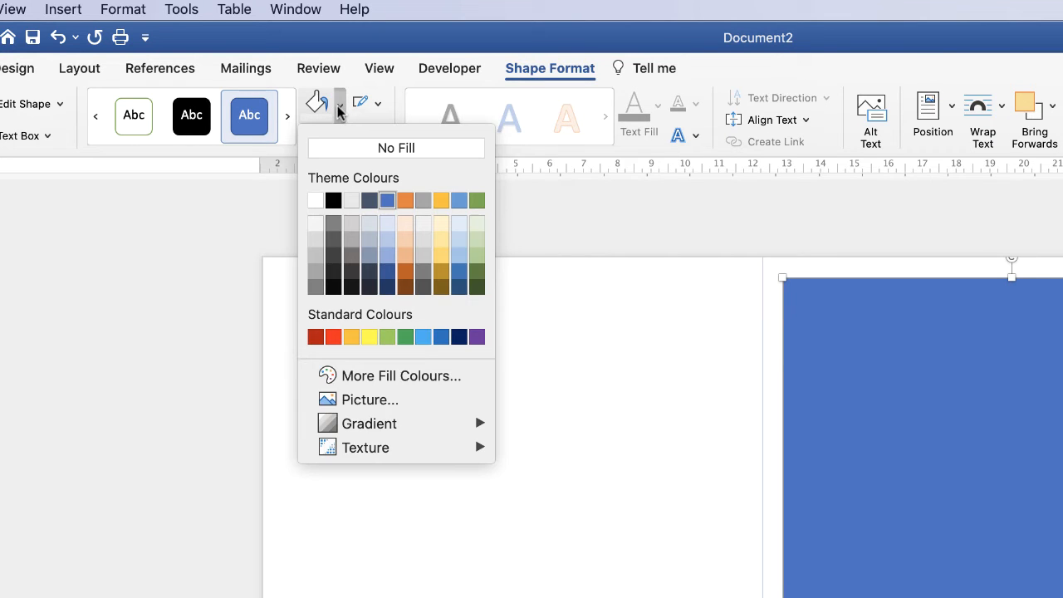
{"action": "left_click", "coordinate": [333, 273]}
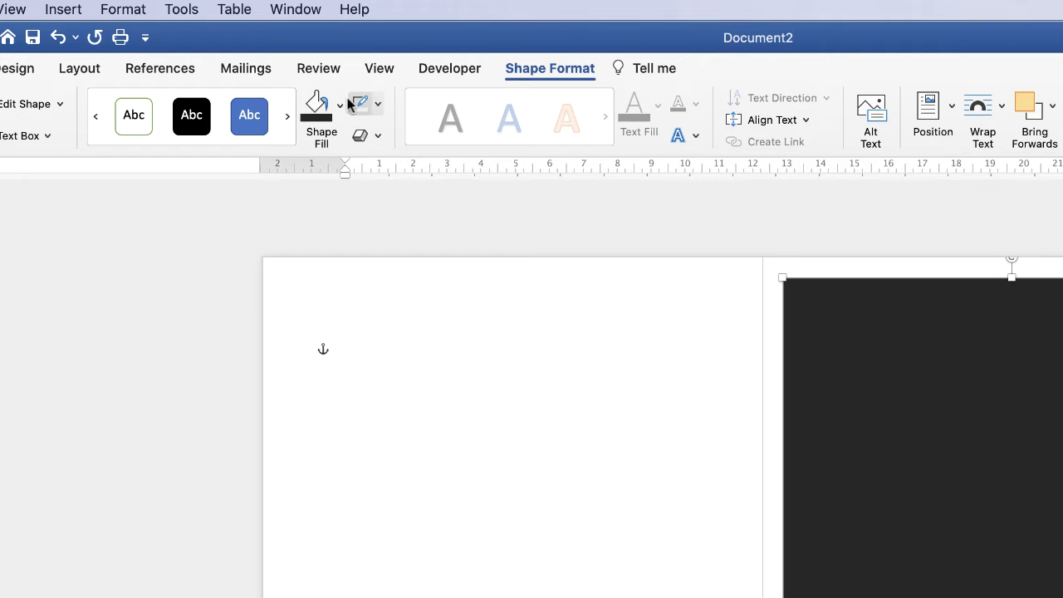
{"action": "left_click", "coordinate": [378, 105]}
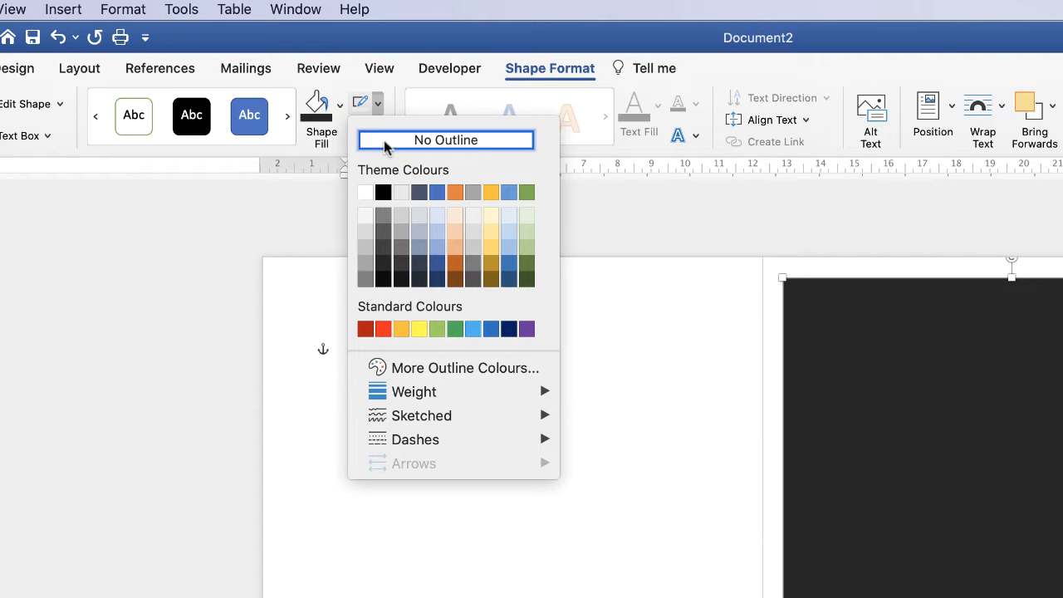
{"action": "left_click", "coordinate": [501, 141]}
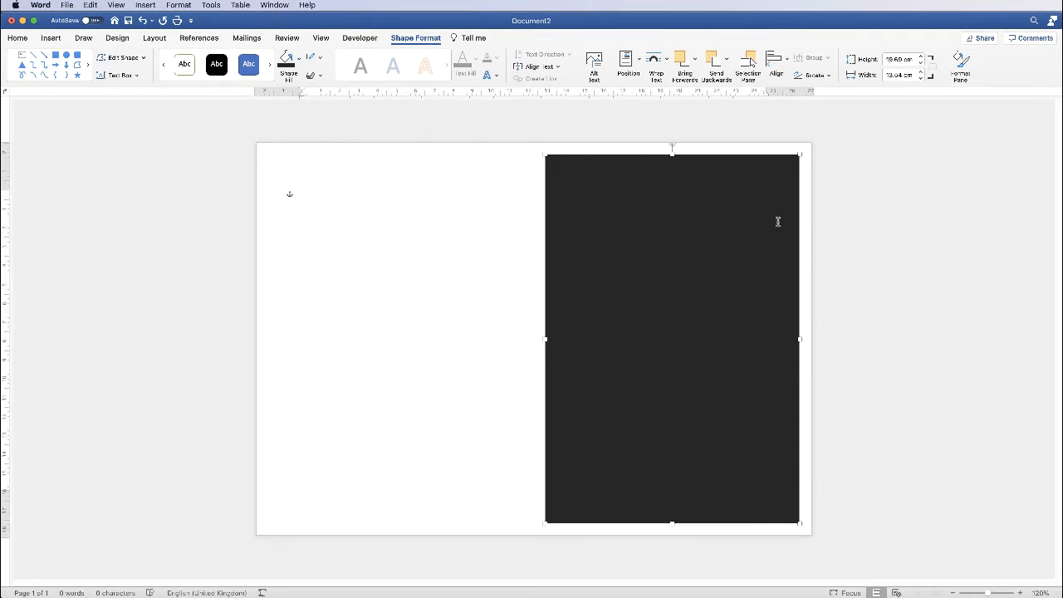
{"action": "left_click", "coordinate": [868, 215]}
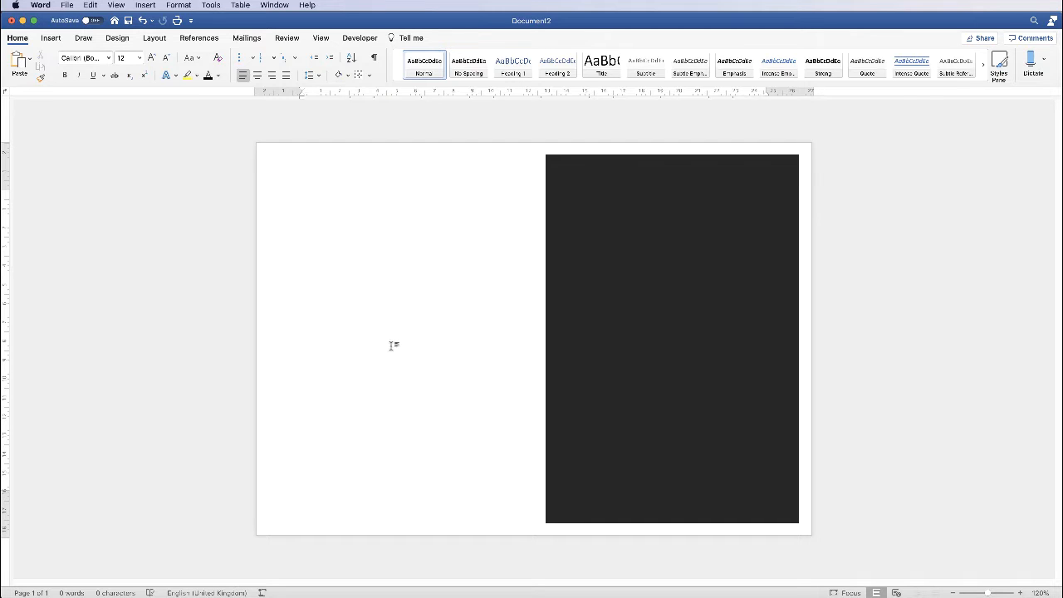
- Copy the dark rectangle and place the duplicate on the left half of the page, level with the original
{"action": "left_click", "coordinate": [624, 280]}
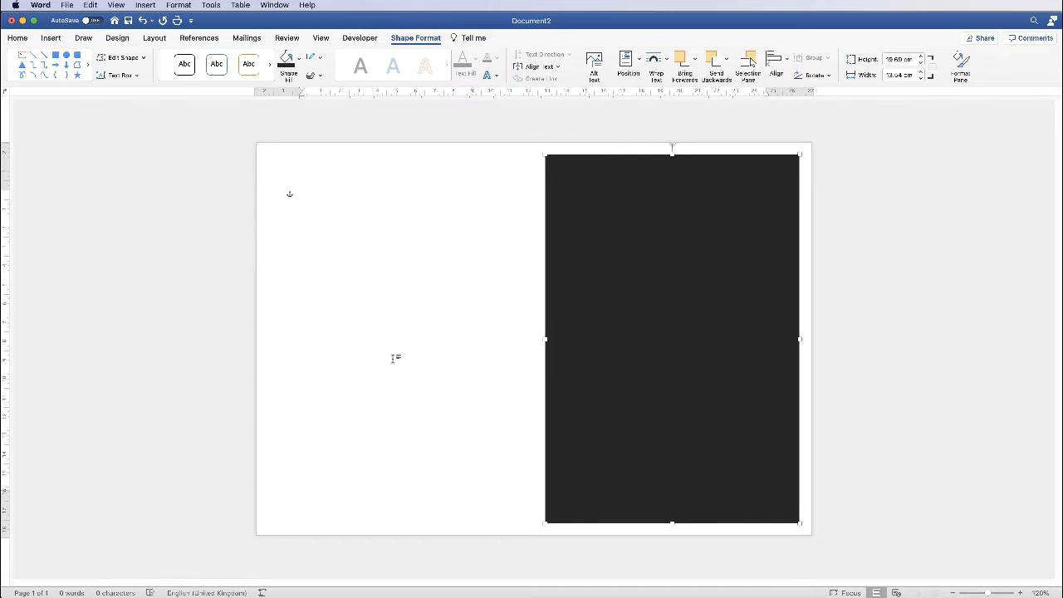
{"action": "left_click", "coordinate": [395, 358]}
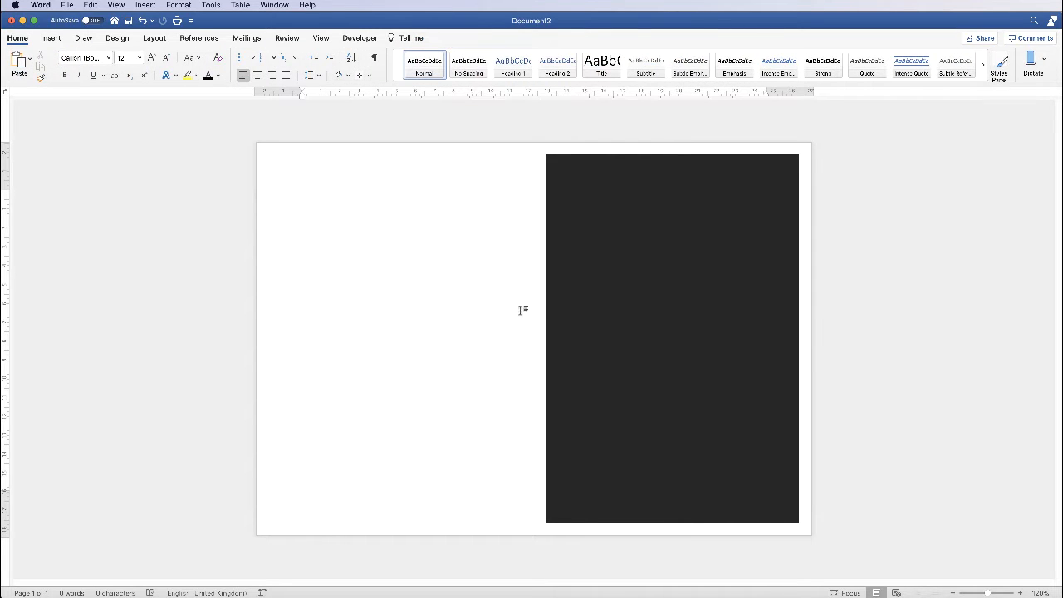
{"action": "key", "text": "cmd+v"}
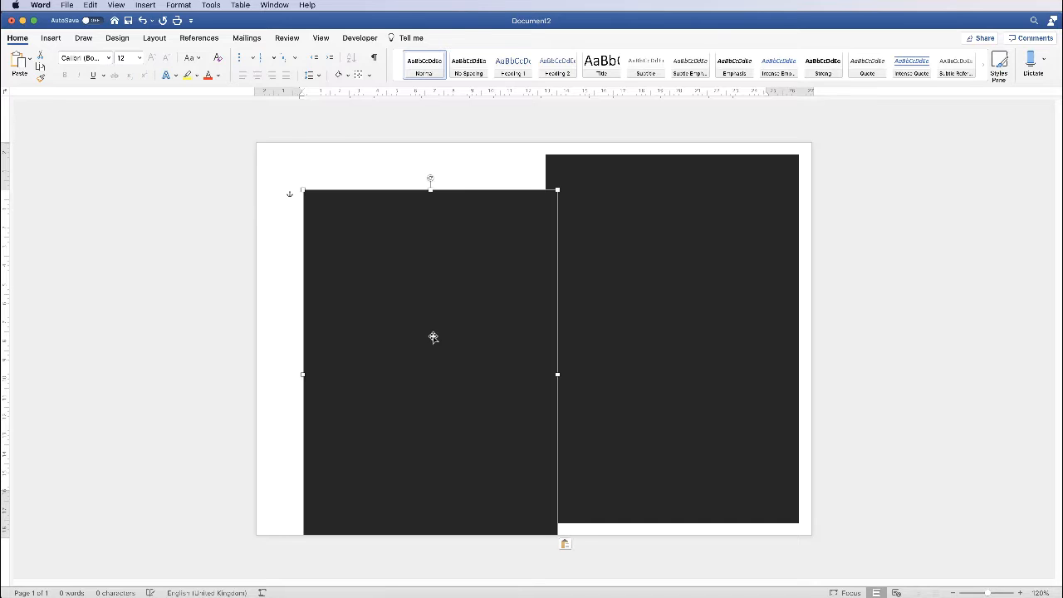
{"action": "left_click_drag", "start_coordinate": [467, 289], "coordinate": [427, 273]}
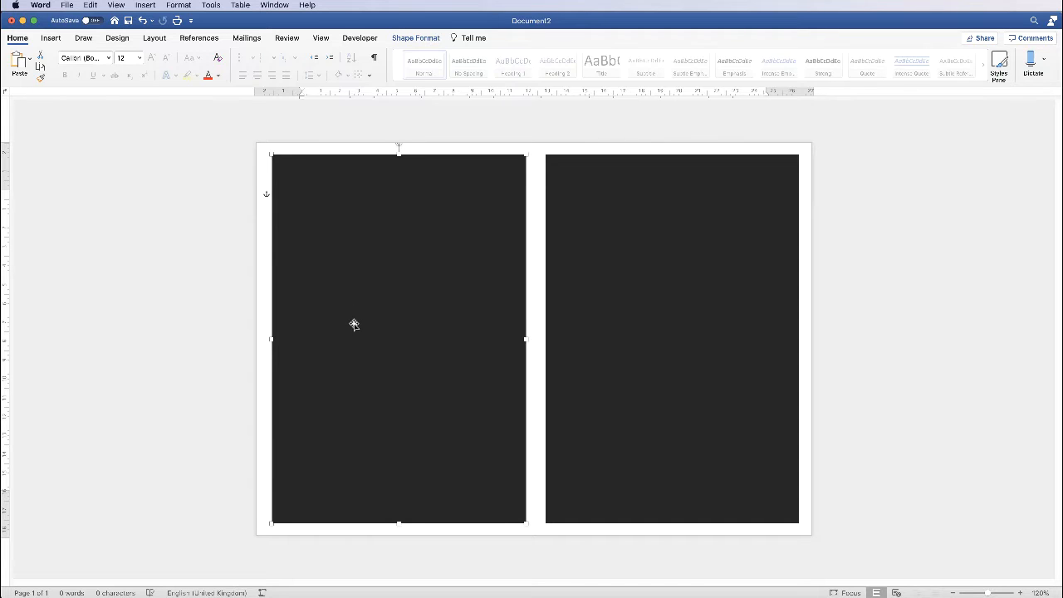
- Nudge the duplicate rectangle slightly left and up, and shorten it from its upper edge to about the lower third of the page
{"action": "key", "text": "Left"}
{"action": "key", "text": "Right"}
{"action": "key", "text": "Left"}
{"action": "key", "text": "Up"}
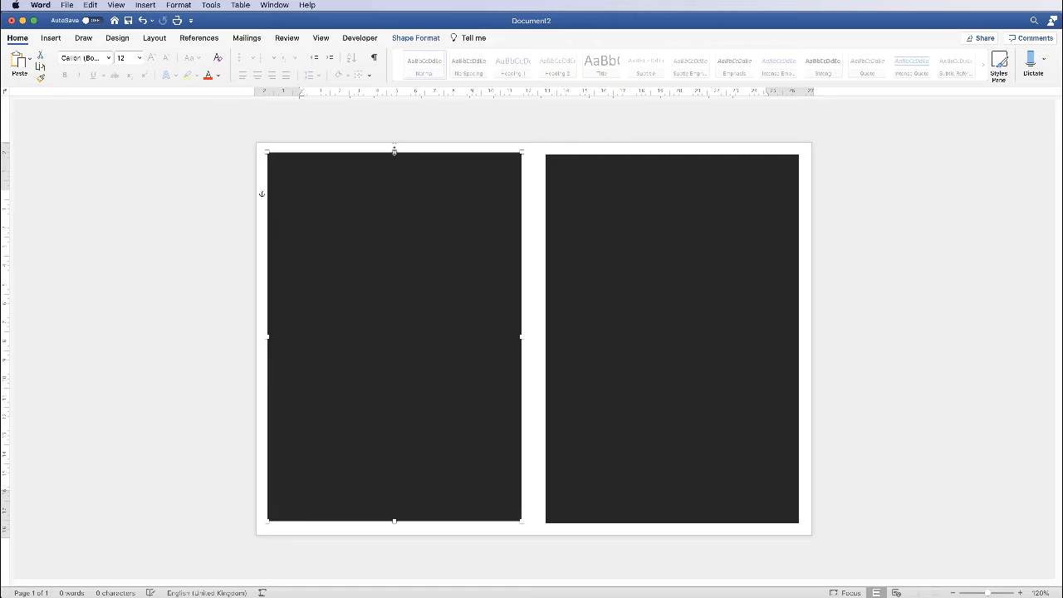
{"action": "left_click_drag", "start_coordinate": [394, 152], "coordinate": [372, 386]}
{"action": "left_click", "coordinate": [415, 293]}
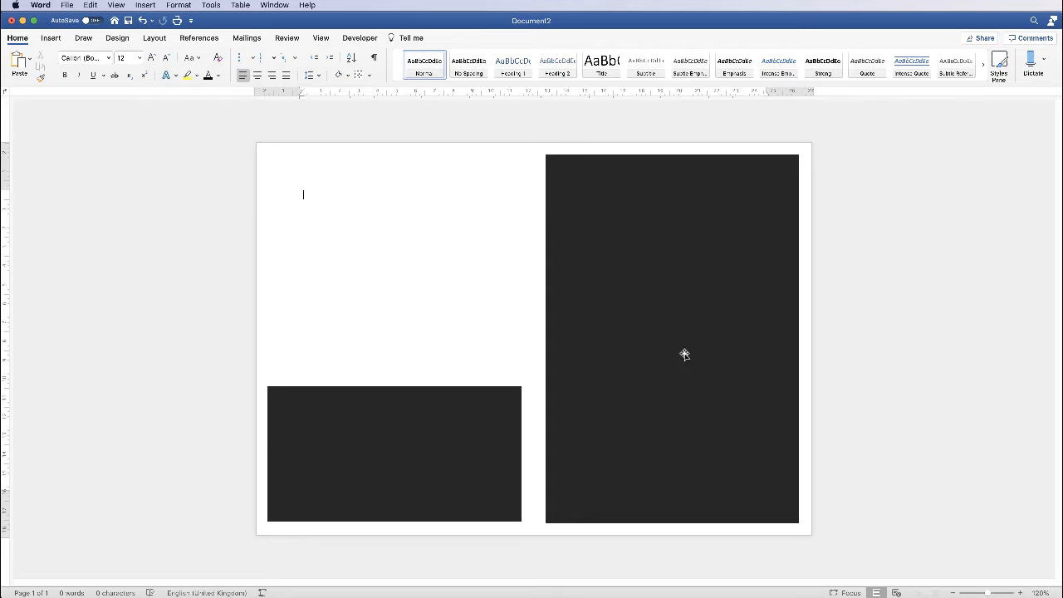
- Draw a text box across the upper part of the tall dark rectangle and enter "brand." in lowercase
{"action": "left_click", "coordinate": [51, 39]}
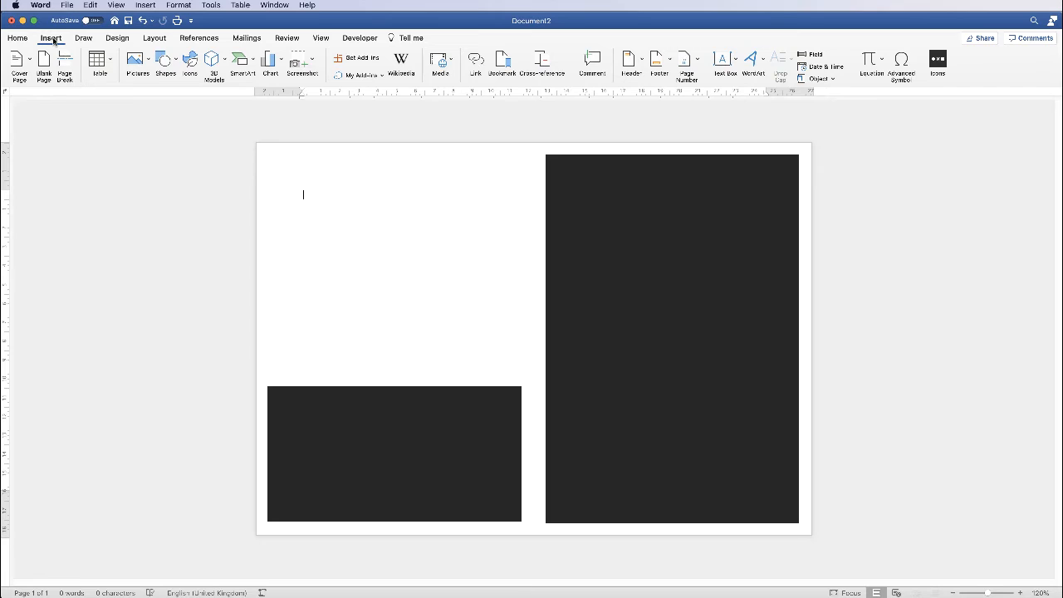
{"action": "left_click", "coordinate": [736, 59]}
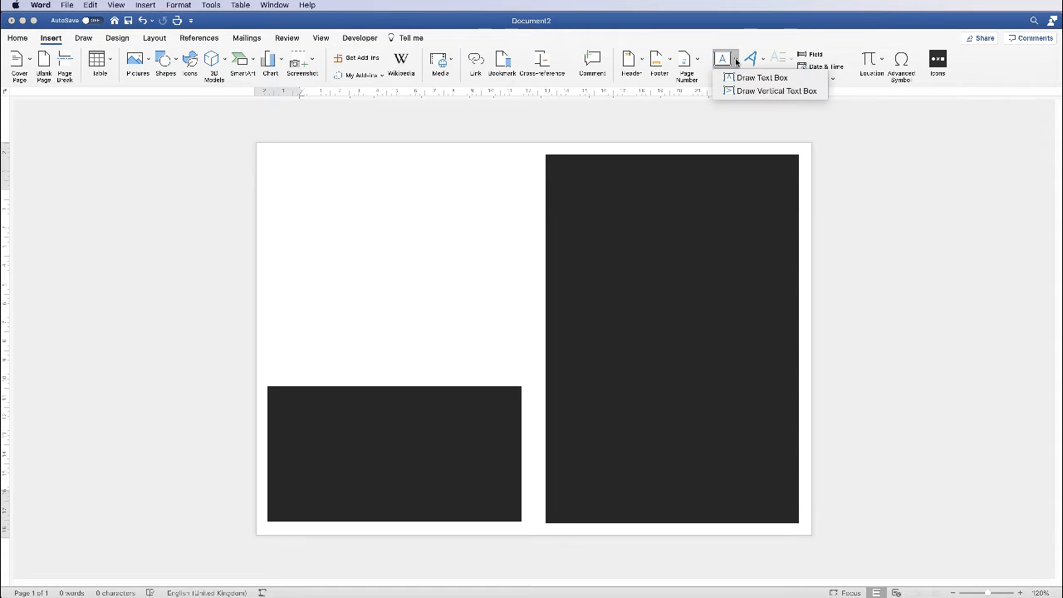
{"action": "left_click", "coordinate": [772, 79]}
{"action": "left_click_drag", "start_coordinate": [573, 180], "coordinate": [739, 254]}
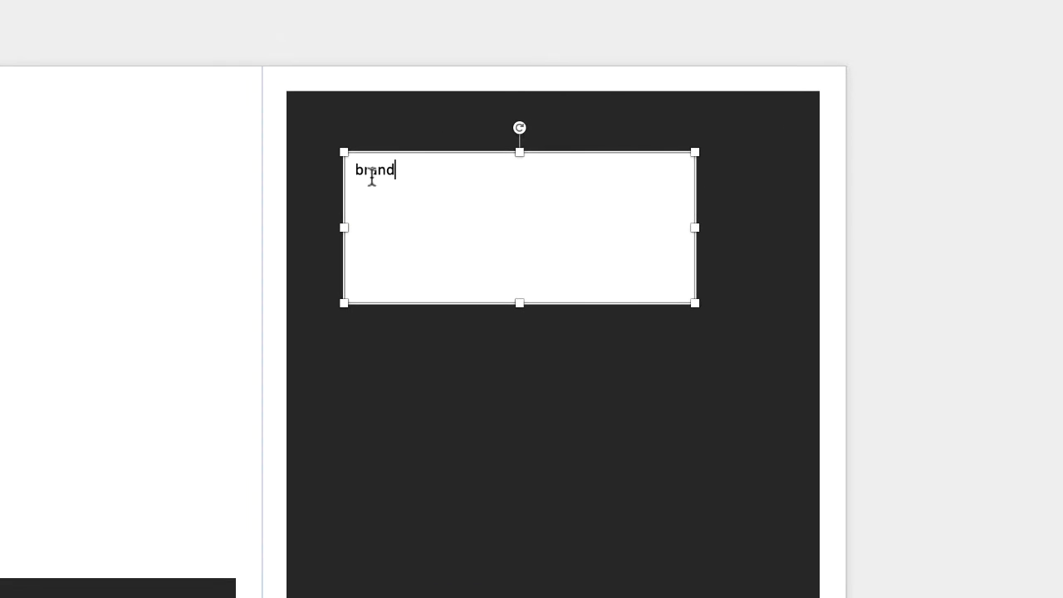
{"action": "type", "text": "."}
{"action": "left_click", "coordinate": [366, 170]}
{"action": "key", "text": "BackSpace"}
{"action": "type", "text": "b"}
{"action": "left_click_drag", "start_coordinate": [402, 170], "coordinate": [356, 166]}
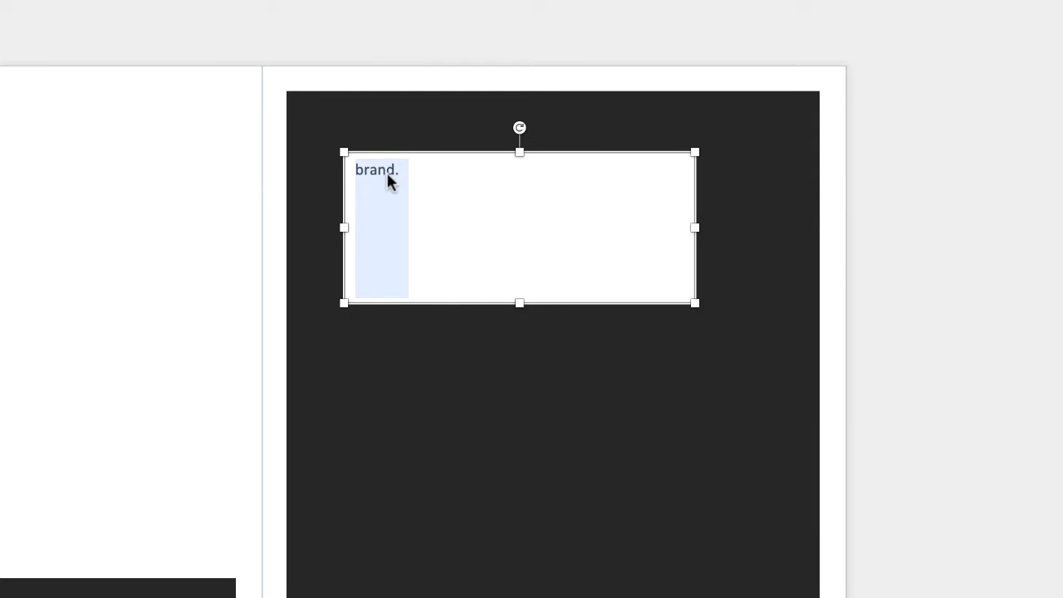
{"action": "left_click", "coordinate": [429, 193]}
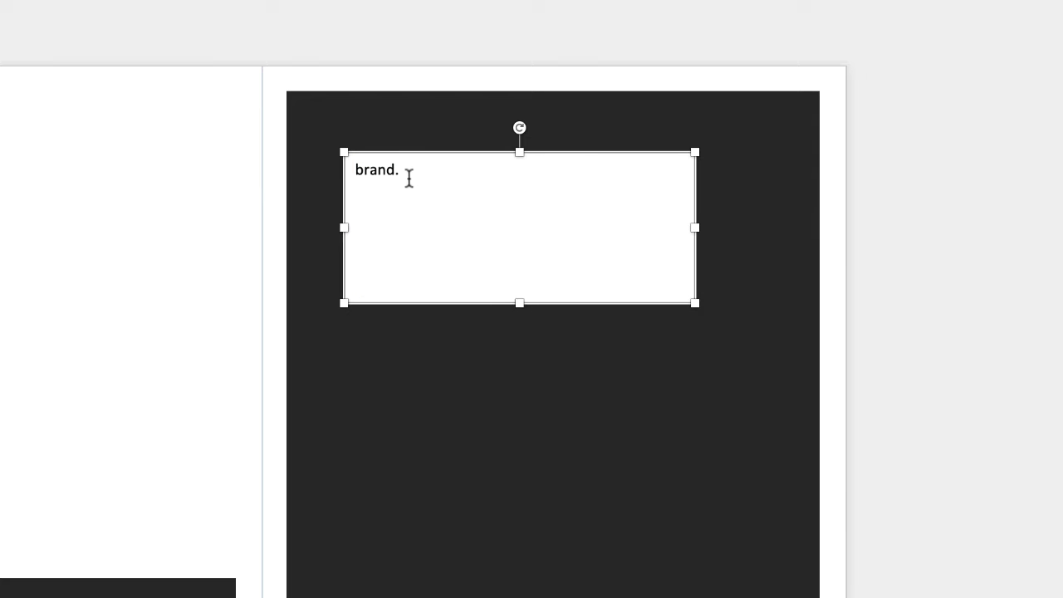
{"action": "left_click", "coordinate": [199, 220]}
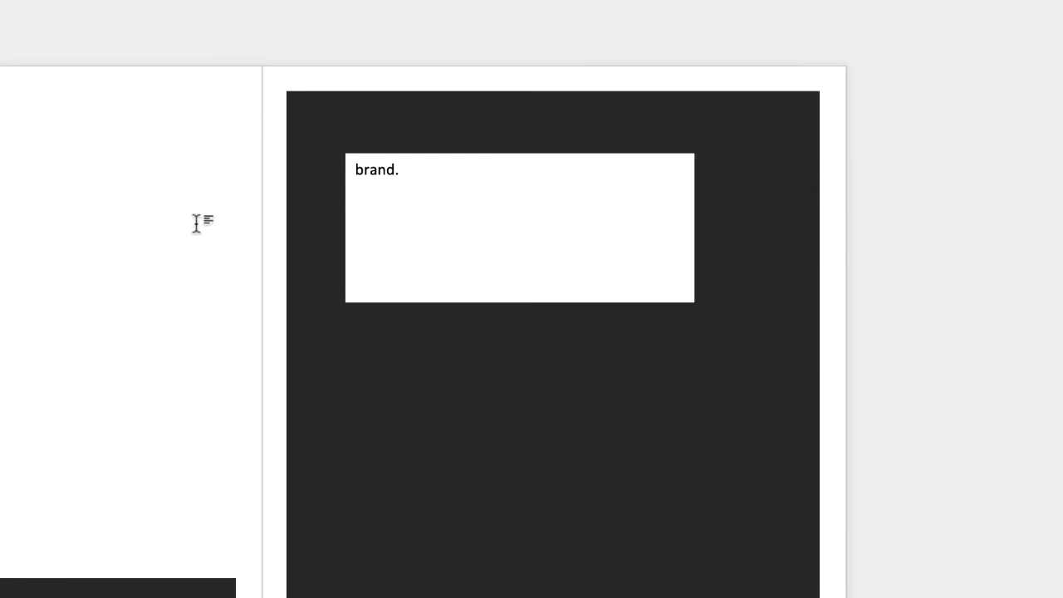
{"action": "left_click", "coordinate": [371, 303]}
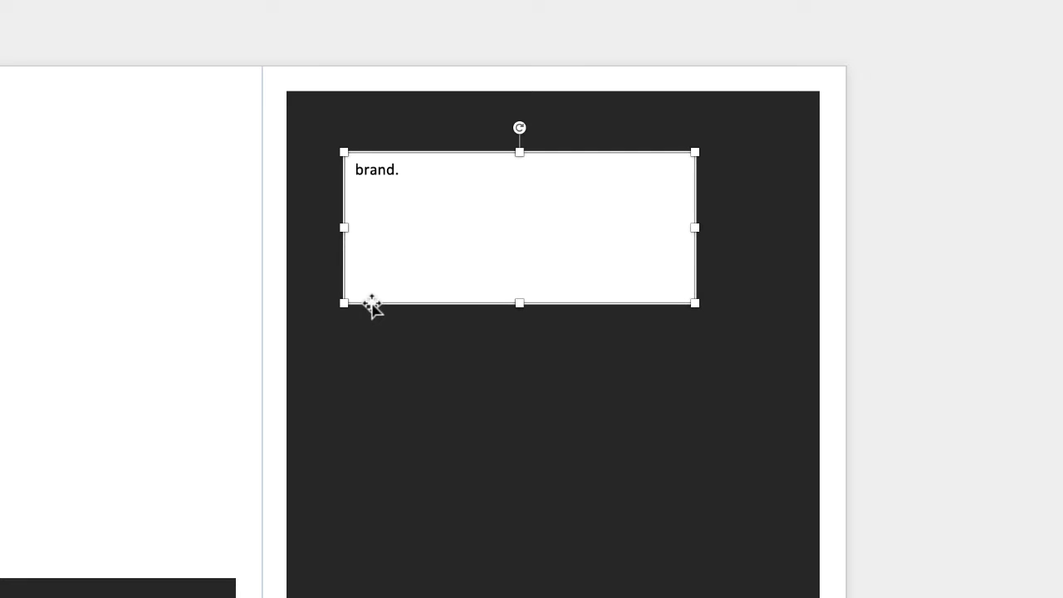
- Change the font of all the "brand." text to Avenir
{"action": "left_click", "coordinate": [402, 171]}
{"action": "key", "text": "super+a"}
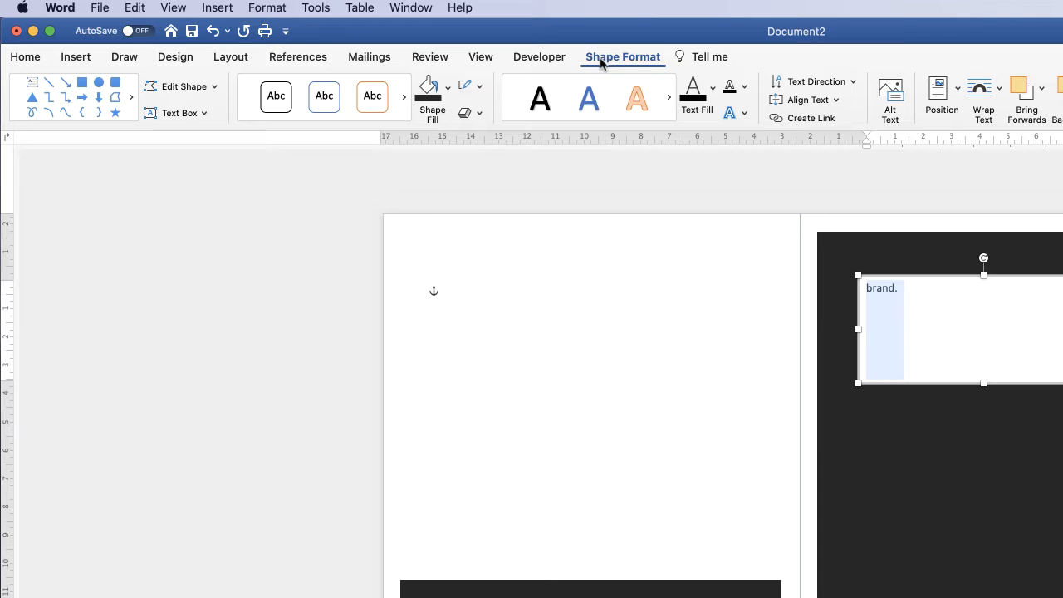
{"action": "left_click", "coordinate": [26, 58]}
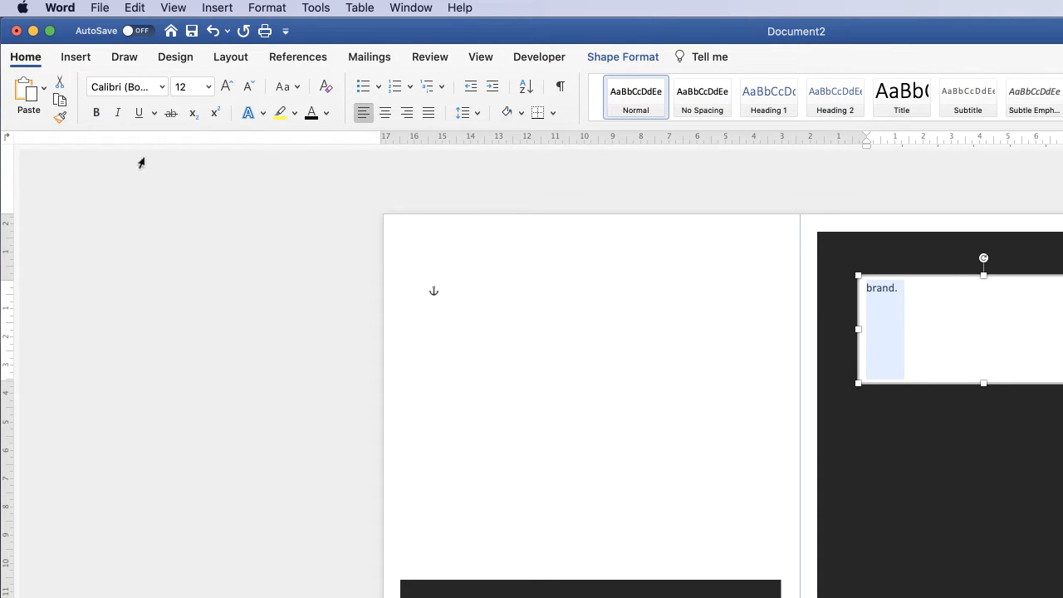
{"action": "left_click", "coordinate": [162, 88]}
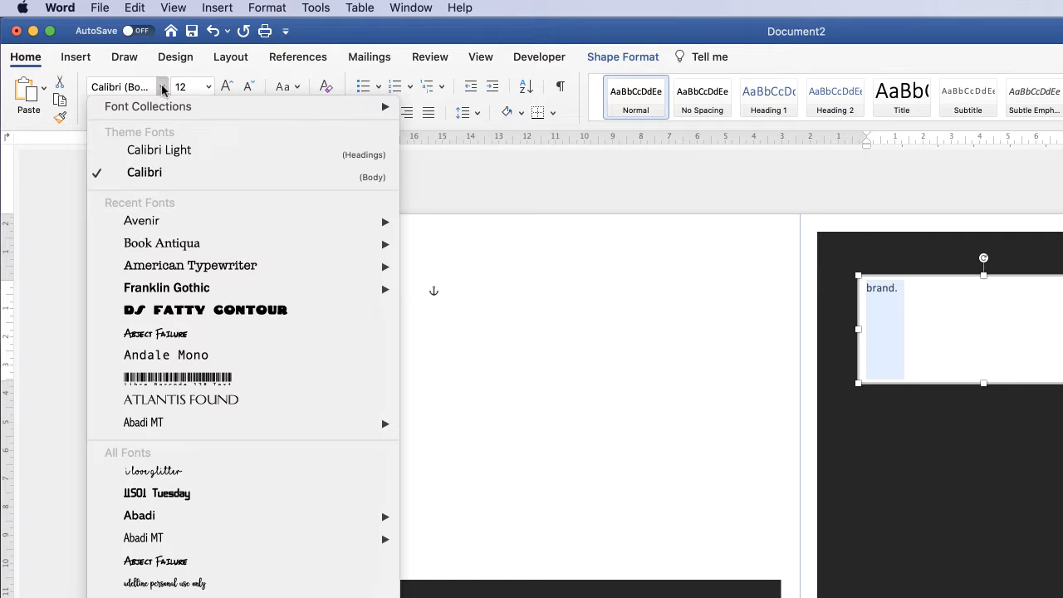
{"action": "left_click", "coordinate": [143, 220]}
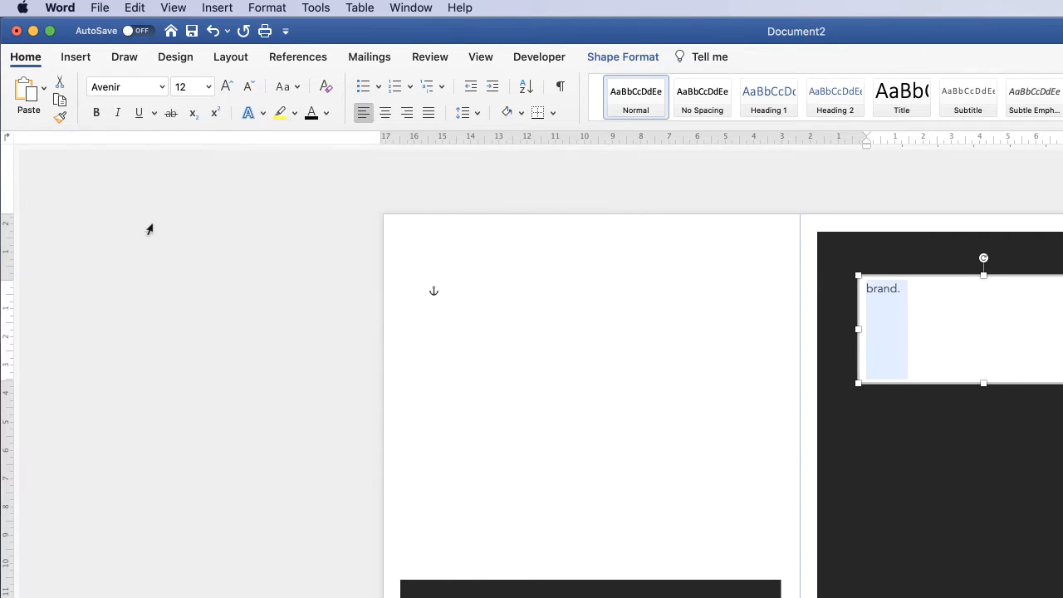
- Try font sizes of 72, 48 and 70 on the "brand." text
{"action": "left_click", "coordinate": [226, 88]}
{"action": "left_click", "coordinate": [227, 87]}
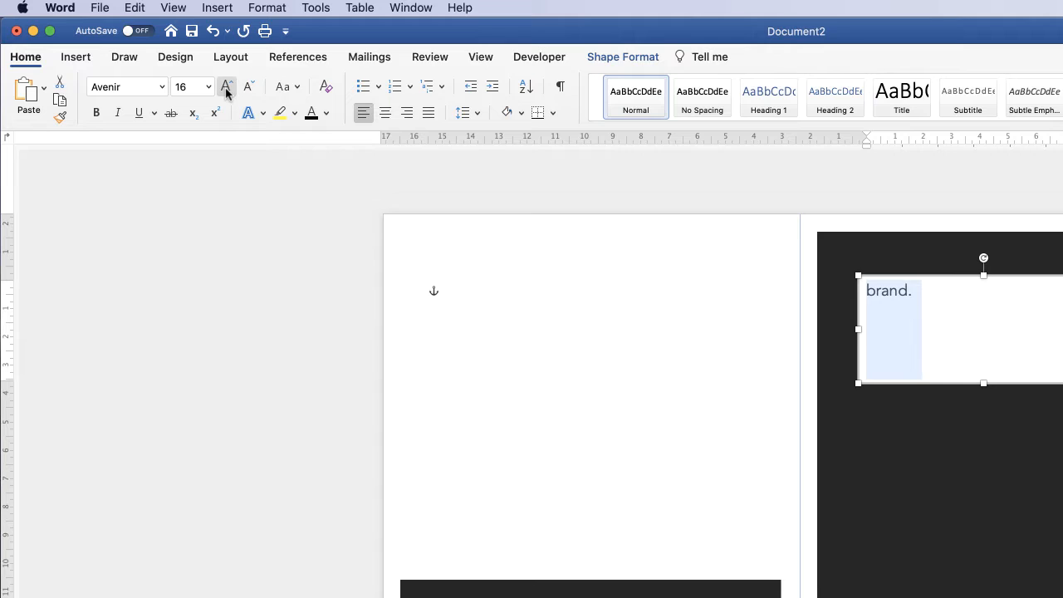
{"action": "left_click", "coordinate": [227, 87]}
{"action": "left_click", "coordinate": [226, 87]}
{"action": "left_click", "coordinate": [226, 87]}
{"action": "left_click", "coordinate": [226, 87]}
{"action": "left_click", "coordinate": [226, 88]}
{"action": "left_click", "coordinate": [227, 87]}
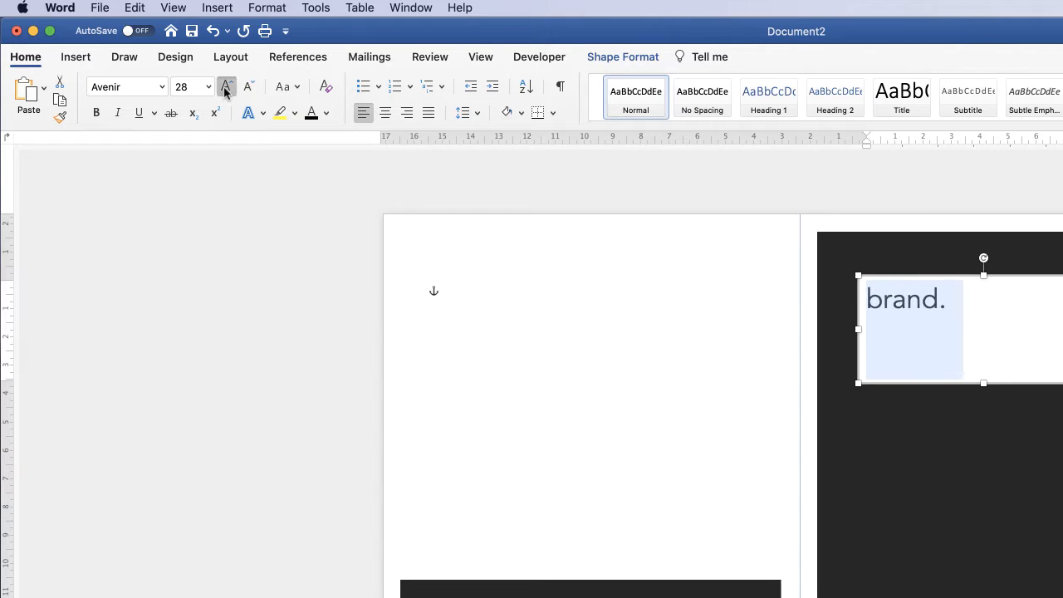
{"action": "left_click", "coordinate": [227, 88]}
{"action": "left_click", "coordinate": [226, 87]}
{"action": "left_click", "coordinate": [225, 90]}
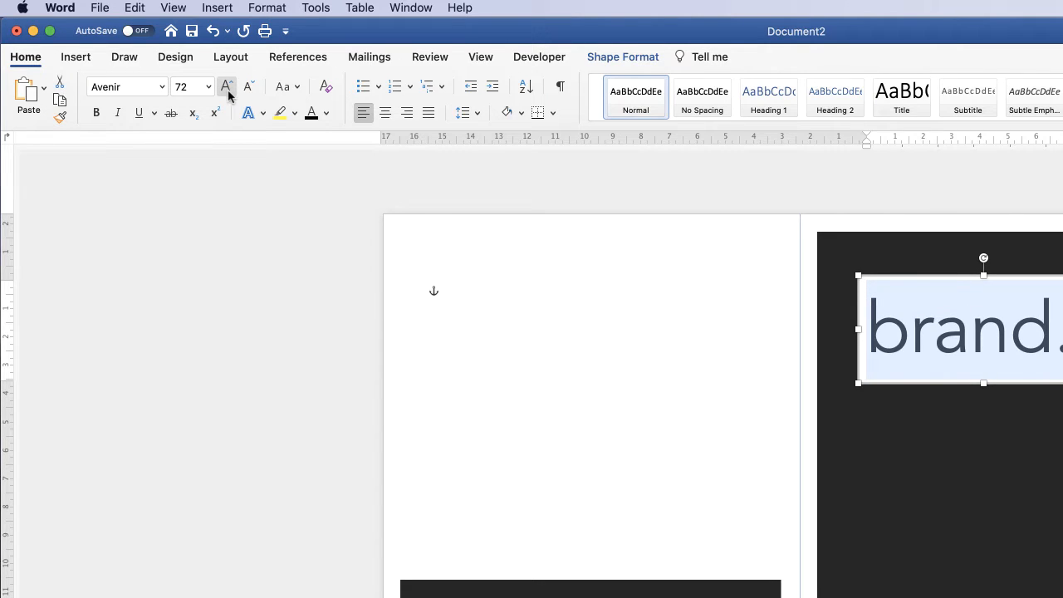
{"action": "left_click", "coordinate": [248, 90]}
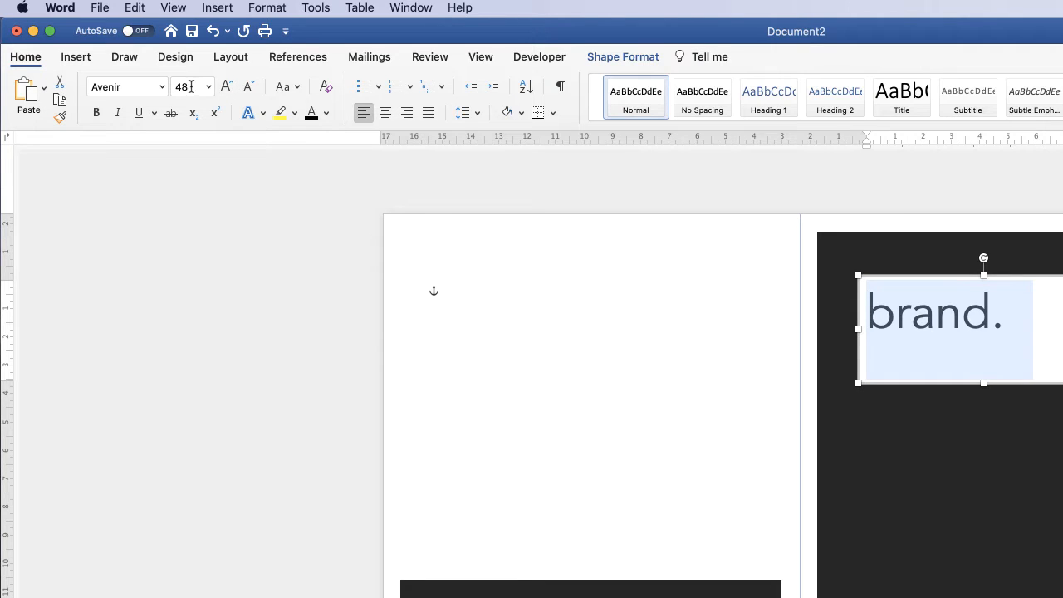
{"action": "left_click", "coordinate": [227, 88]}
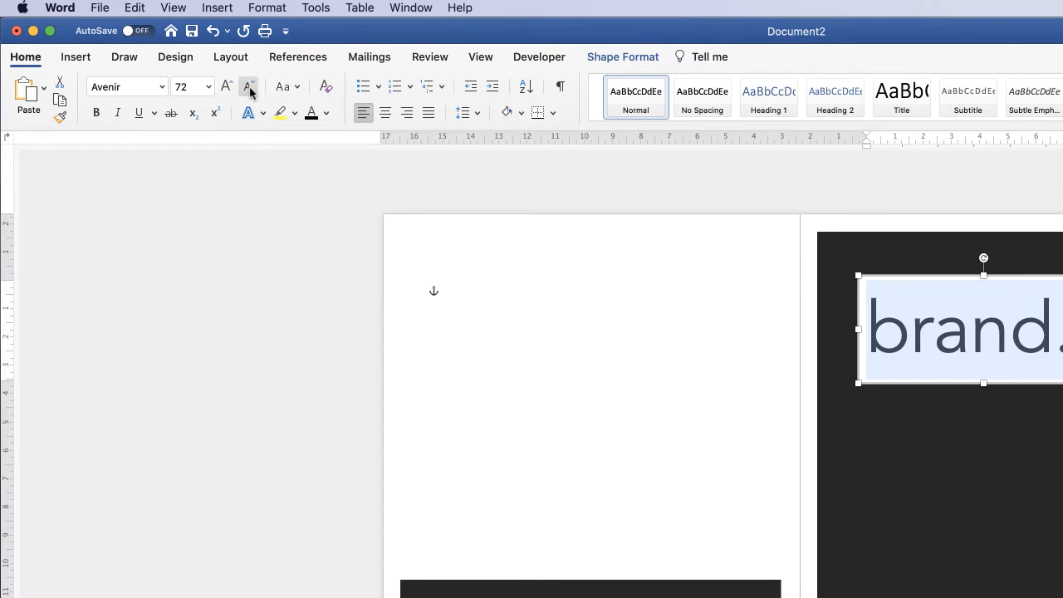
{"action": "left_click", "coordinate": [249, 88]}
{"action": "left_click", "coordinate": [184, 89]}
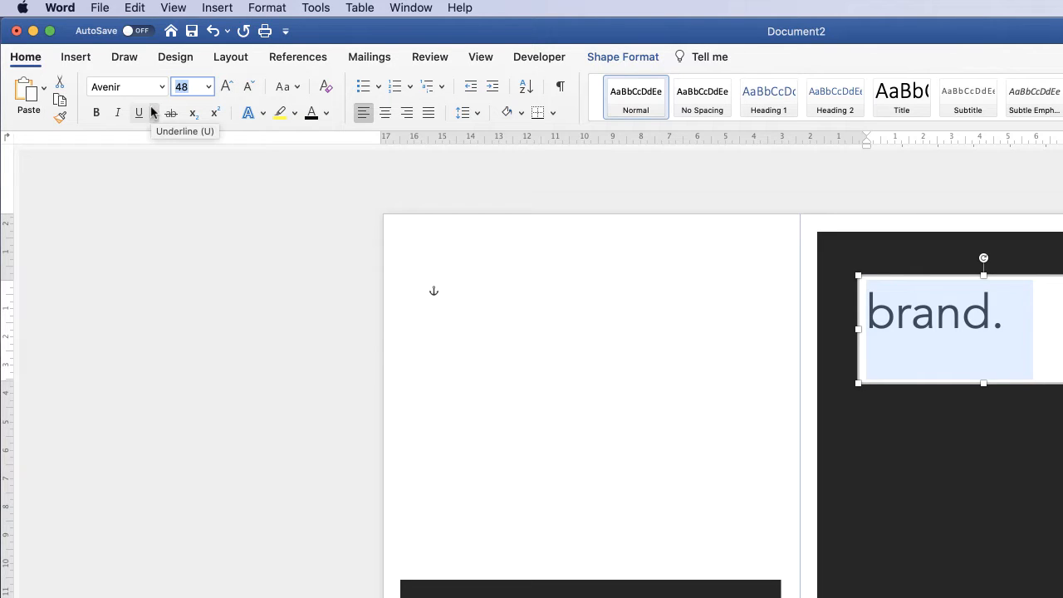
{"action": "type", "text": "70"}
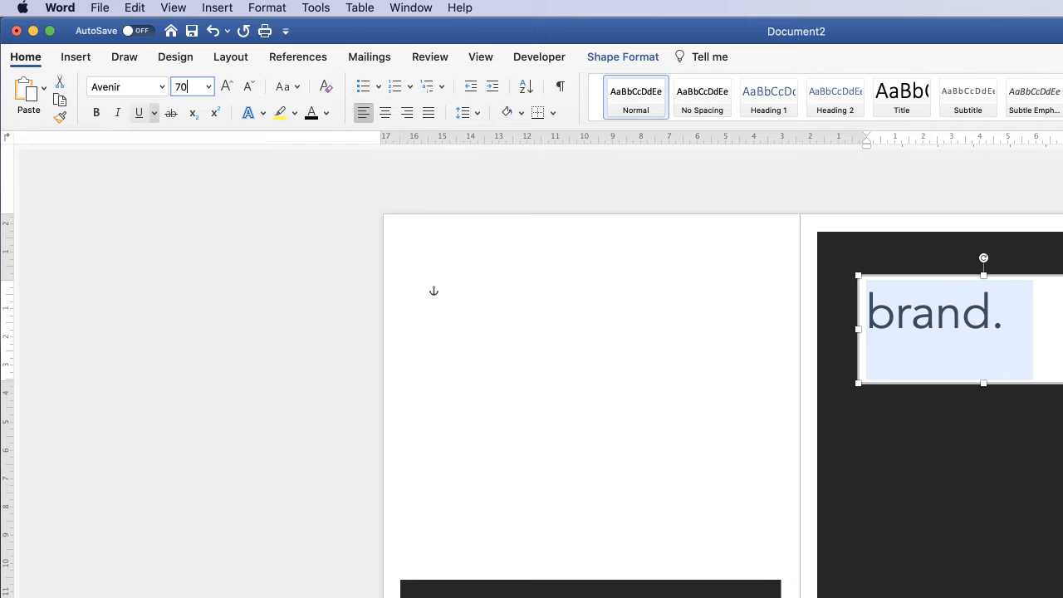
{"action": "key", "text": "Return"}
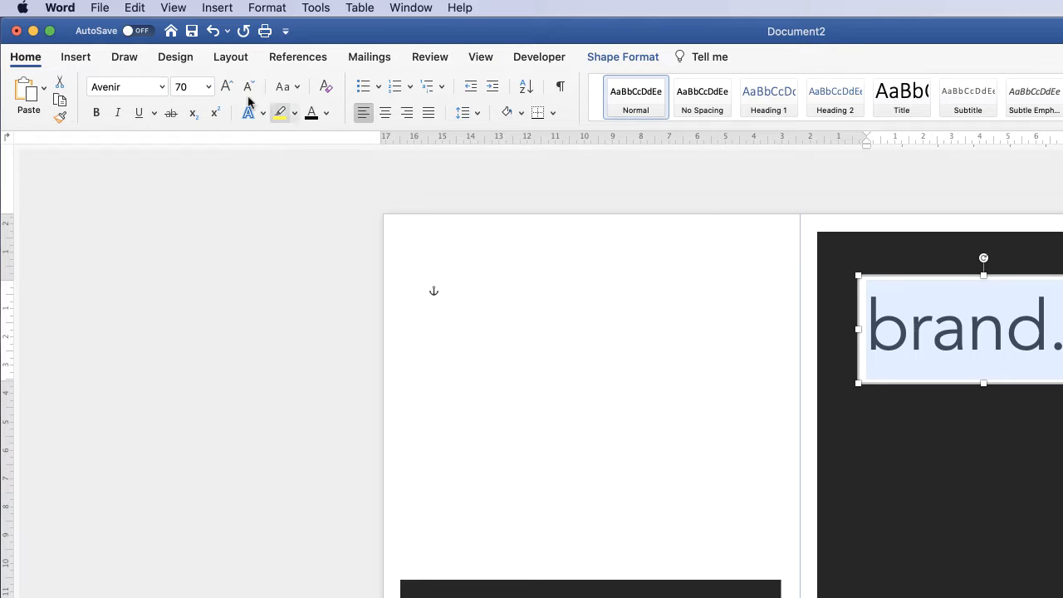
- Set the "brand." text to font size 65 and colour it white
{"action": "left_click", "coordinate": [181, 87]}
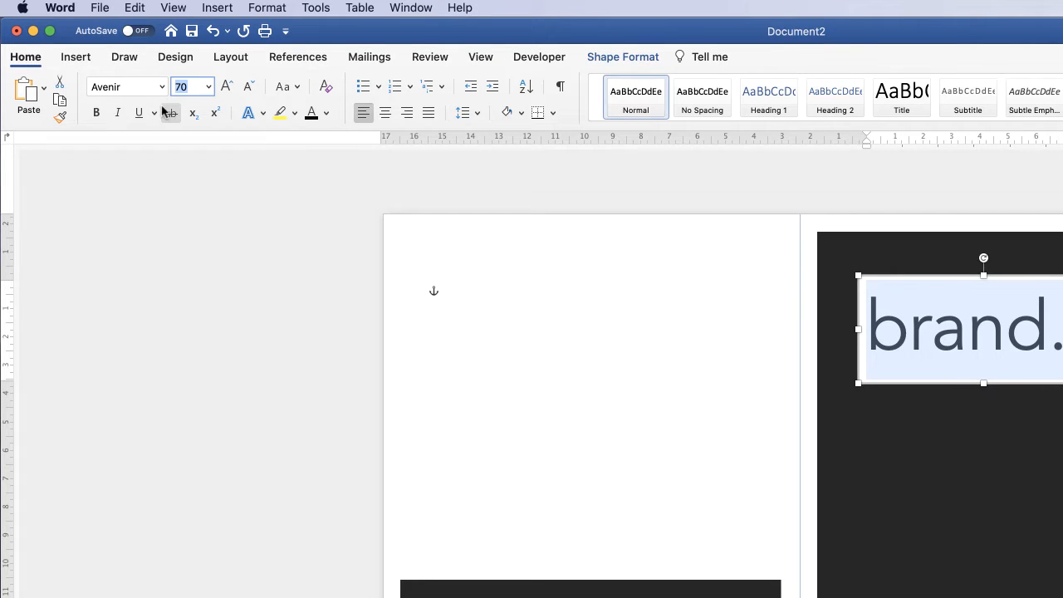
{"action": "type", "text": "65"}
{"action": "key", "text": "Return"}
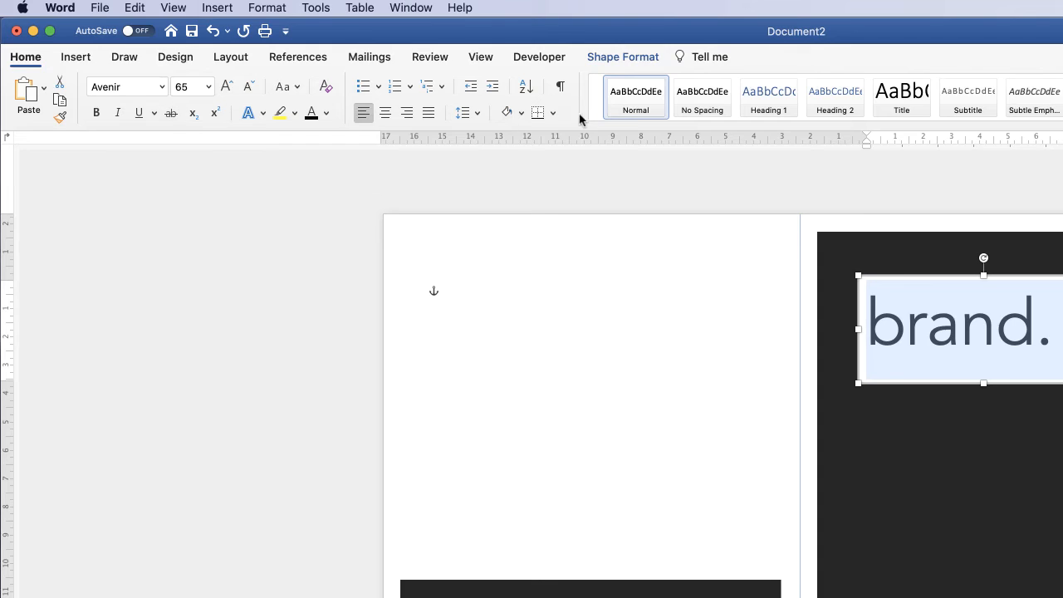
{"action": "left_click", "coordinate": [327, 114]}
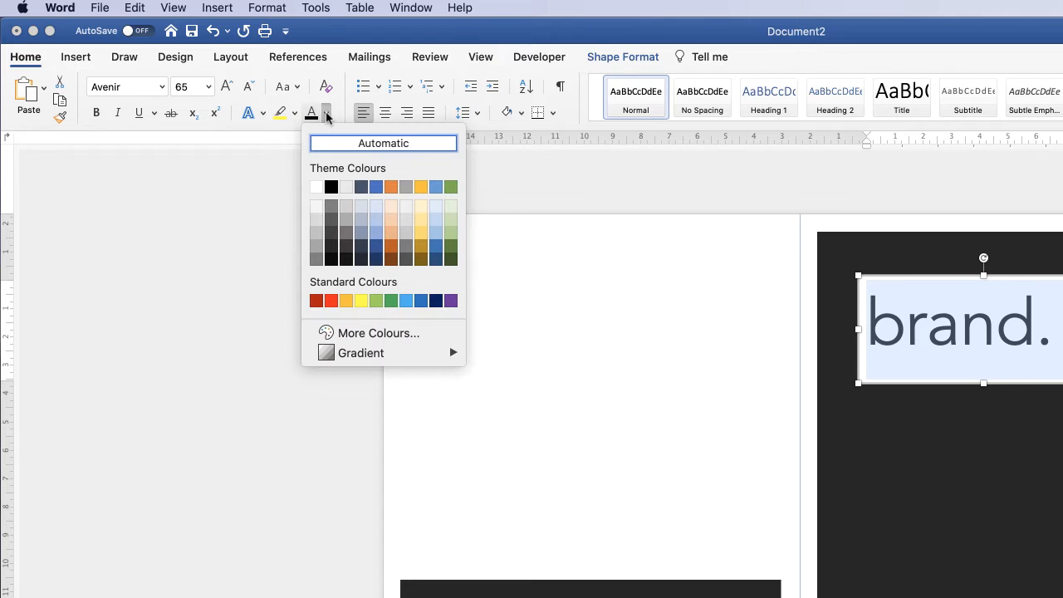
{"action": "left_click", "coordinate": [315, 187]}
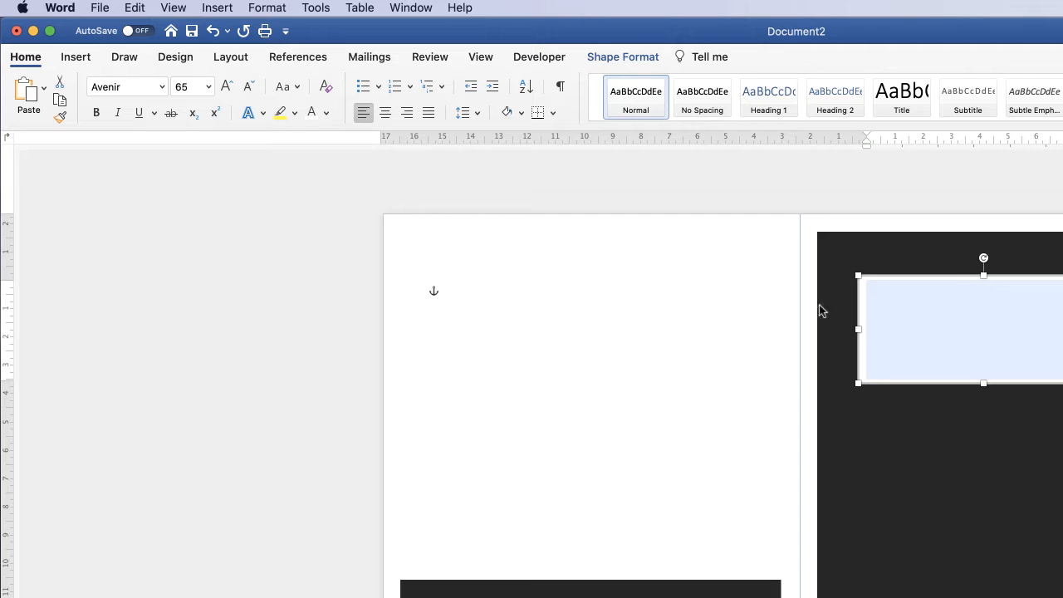
- Remove the fill and the outline from the "brand." text box
{"action": "left_click", "coordinate": [642, 60]}
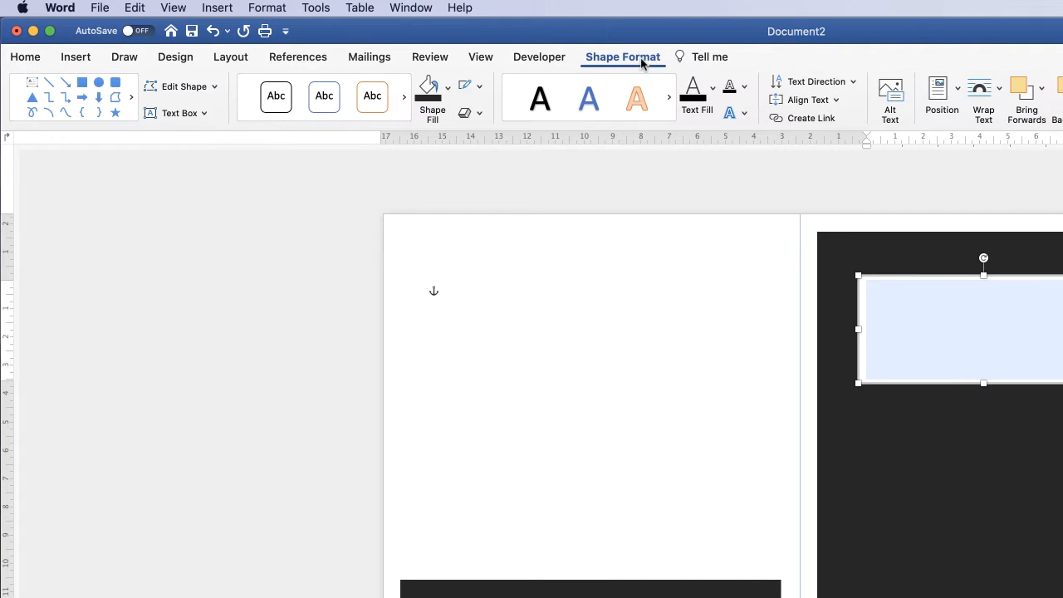
{"action": "left_click", "coordinate": [448, 88]}
{"action": "left_click", "coordinate": [451, 124]}
{"action": "left_click", "coordinate": [479, 86]}
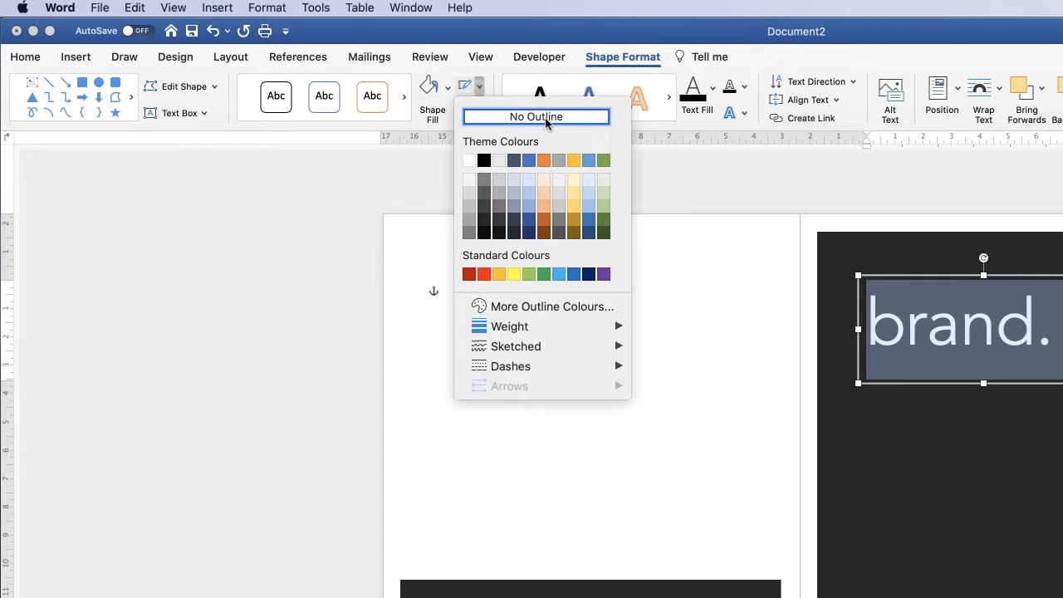
{"action": "left_click", "coordinate": [548, 118]}
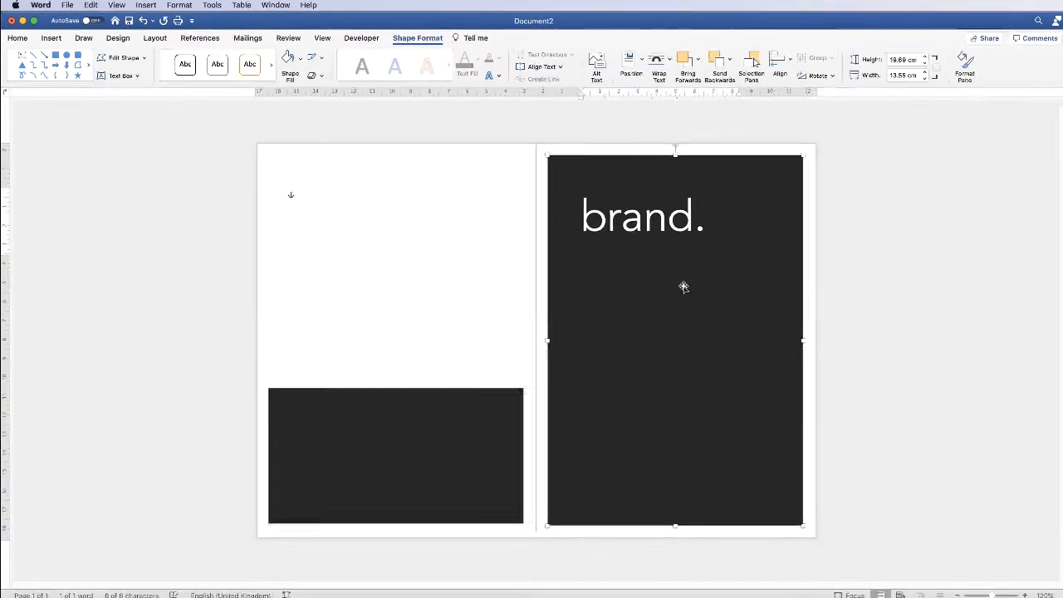
- Move the "brand." text box close to the upper-left corner of the tall dark rectangle
{"action": "mouse_move", "coordinate": [667, 182]}
{"action": "left_mouse_down"}
{"action": "mouse_move", "coordinate": [669, 217]}
{"action": "mouse_move", "coordinate": [707, 291]}
{"action": "mouse_move", "coordinate": [666, 191]}
{"action": "mouse_move", "coordinate": [731, 335]}
{"action": "mouse_move", "coordinate": [550, 441]}
{"action": "mouse_move", "coordinate": [669, 211]}
{"action": "mouse_move", "coordinate": [657, 150]}
{"action": "mouse_move", "coordinate": [676, 215]}
{"action": "mouse_move", "coordinate": [674, 160]}
{"action": "mouse_move", "coordinate": [666, 174]}
{"action": "left_mouse_up"}
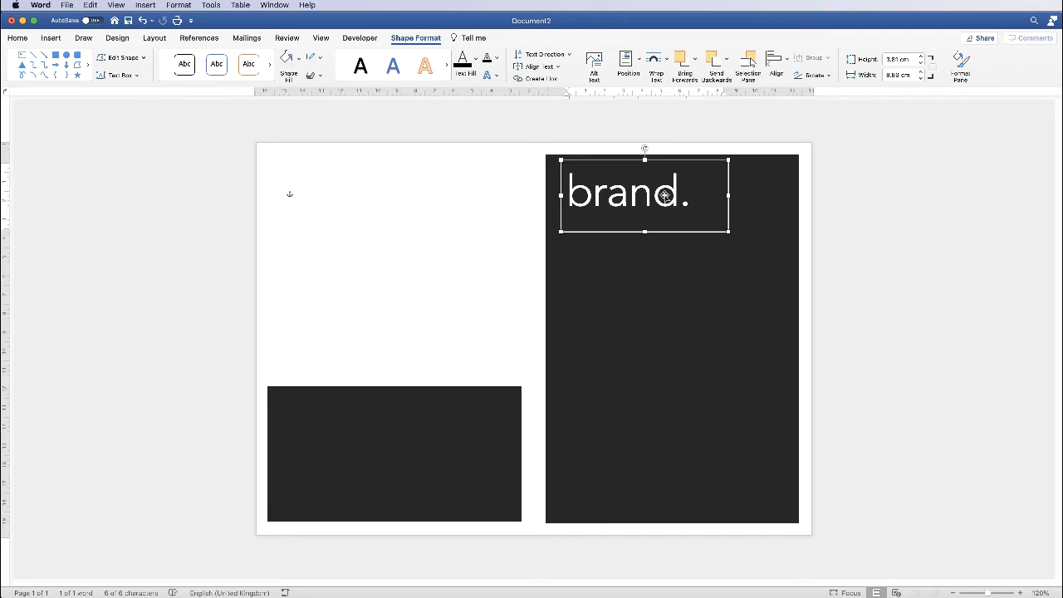
{"action": "left_click", "coordinate": [632, 197]}
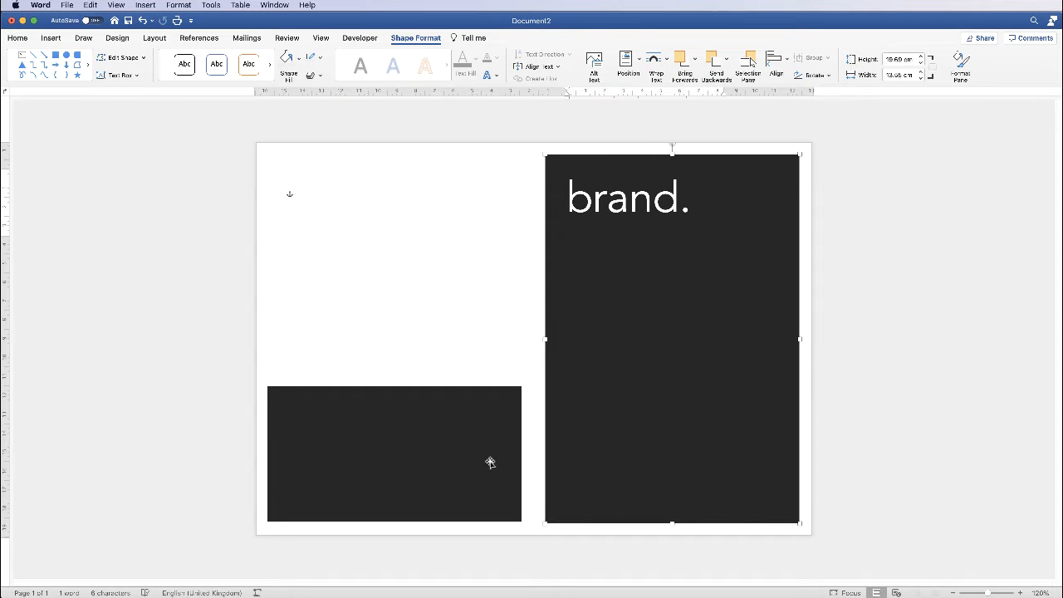
- Copy the "brand." text box to the tall panel's lower-right area, its left side near mid-height, and the short dark rectangle
{"action": "left_click", "coordinate": [642, 202]}
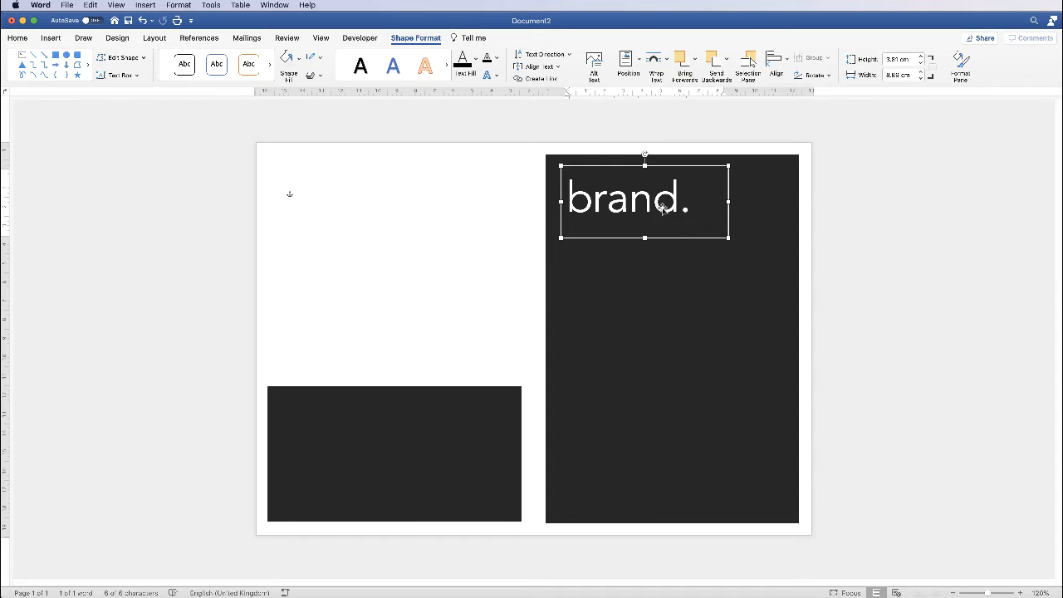
{"action": "left_click_drag", "start_coordinate": [654, 214], "coordinate": [724, 460]}
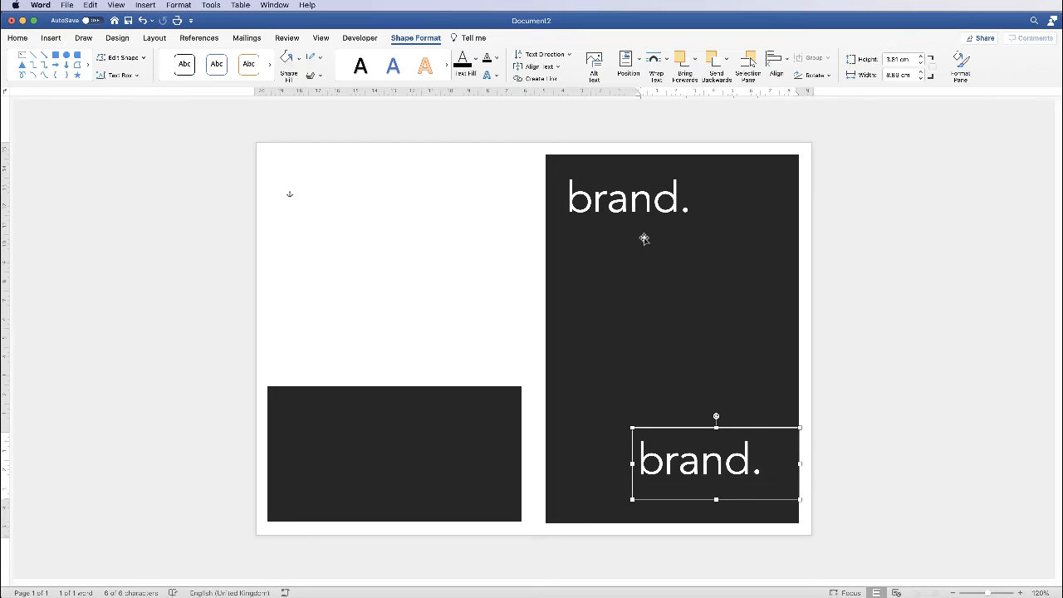
{"action": "left_click_drag", "start_coordinate": [702, 446], "coordinate": [619, 311]}
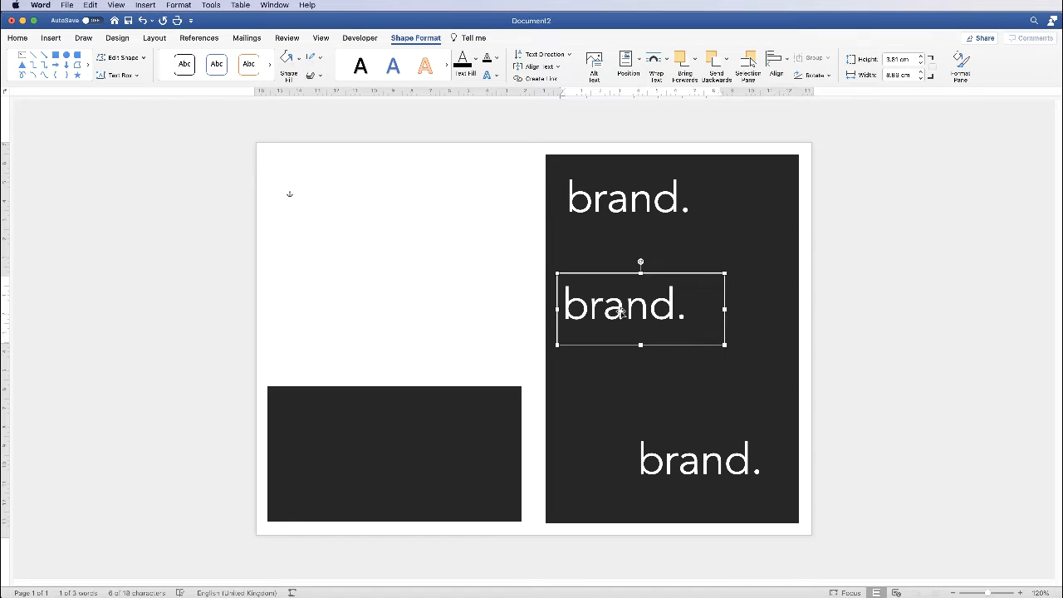
{"action": "left_click_drag", "start_coordinate": [620, 311], "coordinate": [372, 448]}
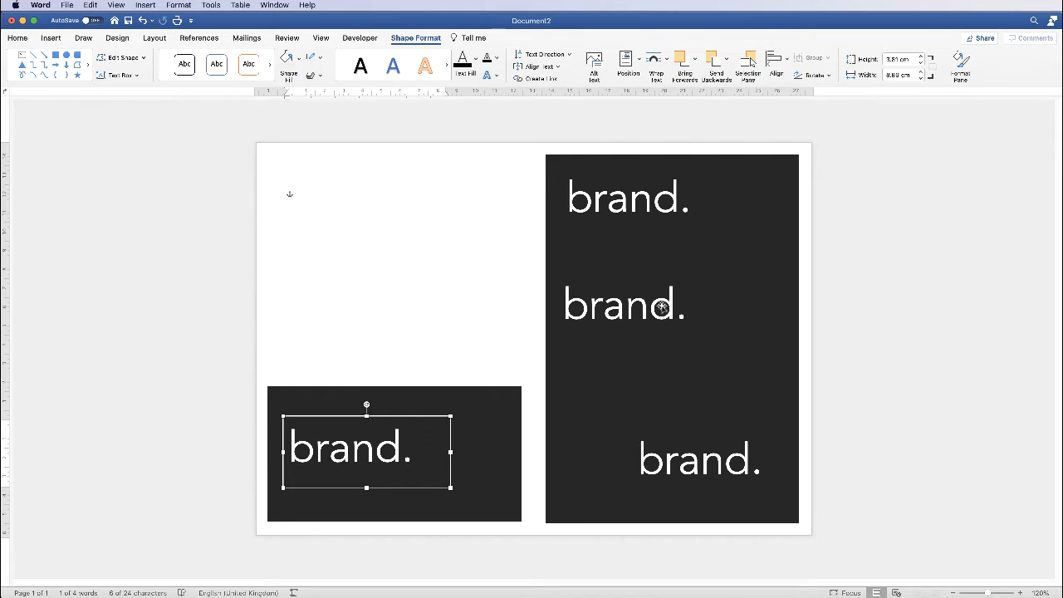
- Examine the fill and line settings of the text box in the tall panel's lower-right area
{"action": "double_click", "coordinate": [718, 463]}
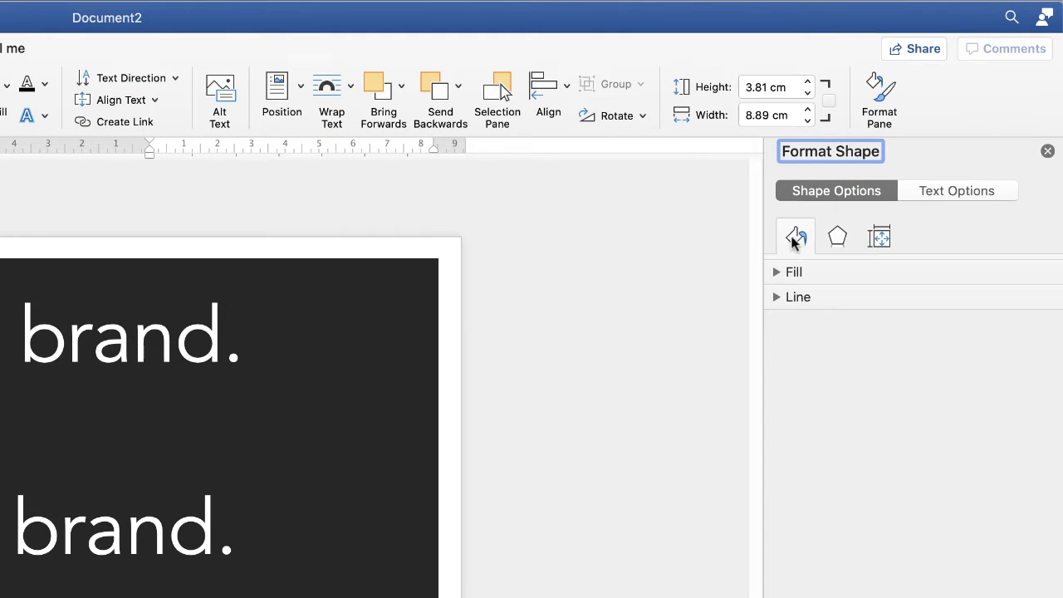
{"action": "left_click", "coordinate": [779, 271]}
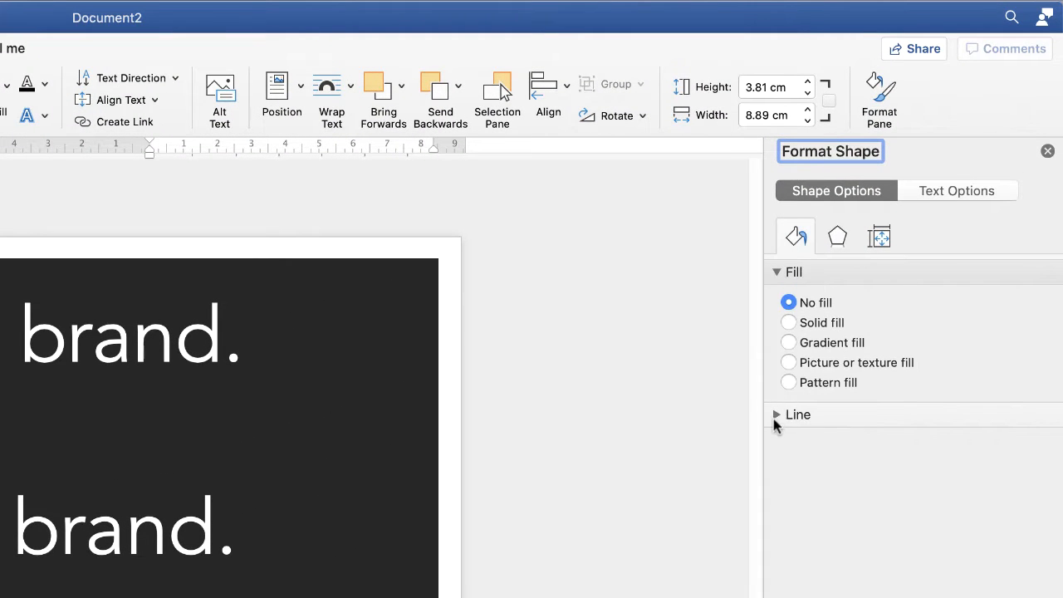
{"action": "left_click", "coordinate": [774, 416]}
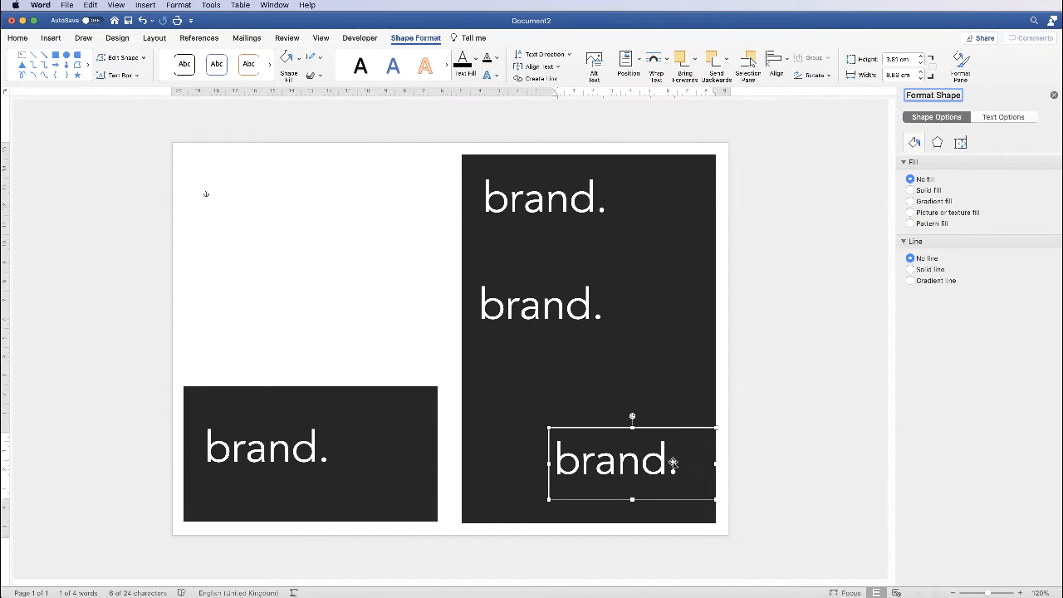
- Replace the text in the tall panel's lower-right text box with "20" above "21" and resize the box to about 6.67 by 3.38 cm
{"action": "double_click", "coordinate": [674, 465]}
{"action": "left_click", "coordinate": [680, 467]}
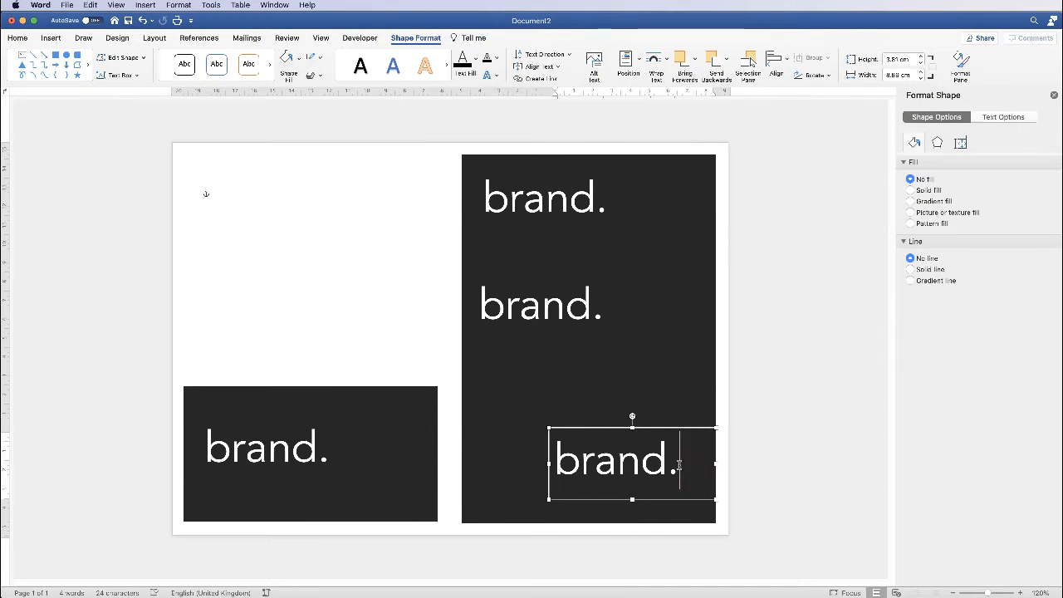
{"action": "triple_click", "coordinate": [678, 464]}
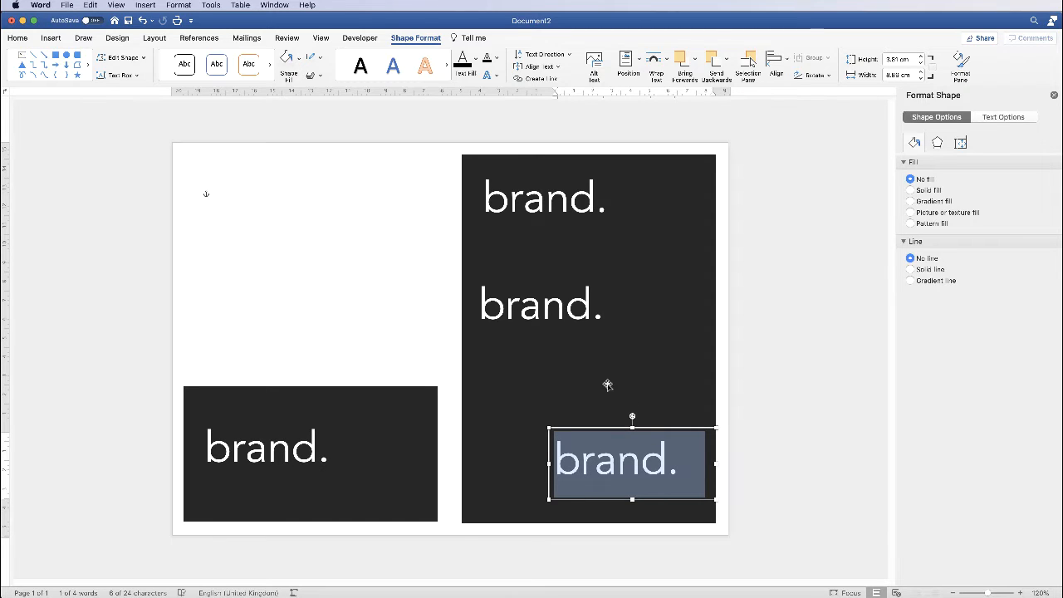
{"action": "type", "text": "20"}
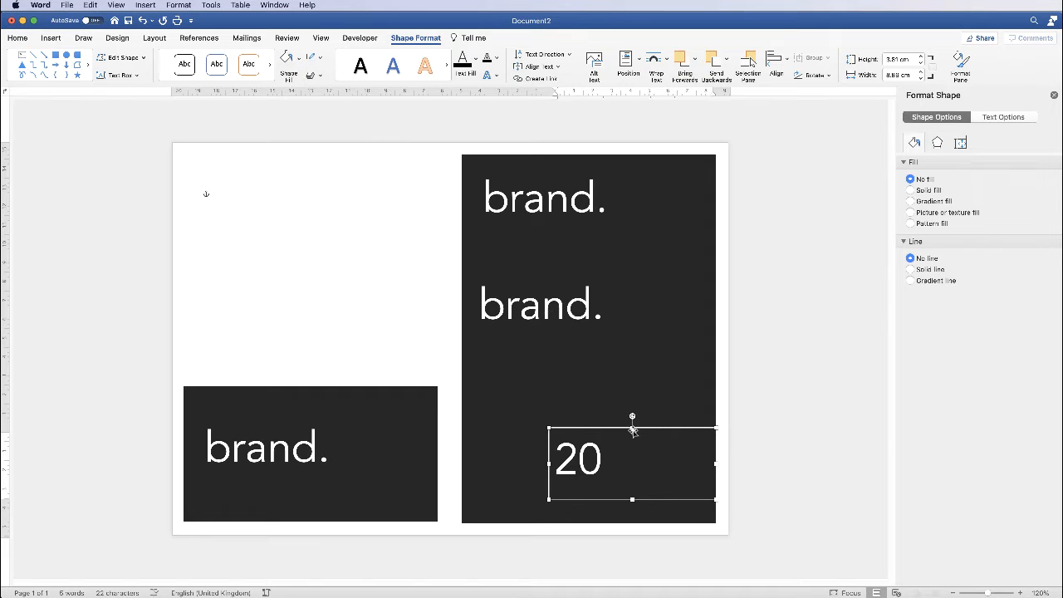
{"action": "left_click_drag", "start_coordinate": [632, 429], "coordinate": [634, 374]}
{"action": "left_click_drag", "start_coordinate": [715, 435], "coordinate": [676, 434]}
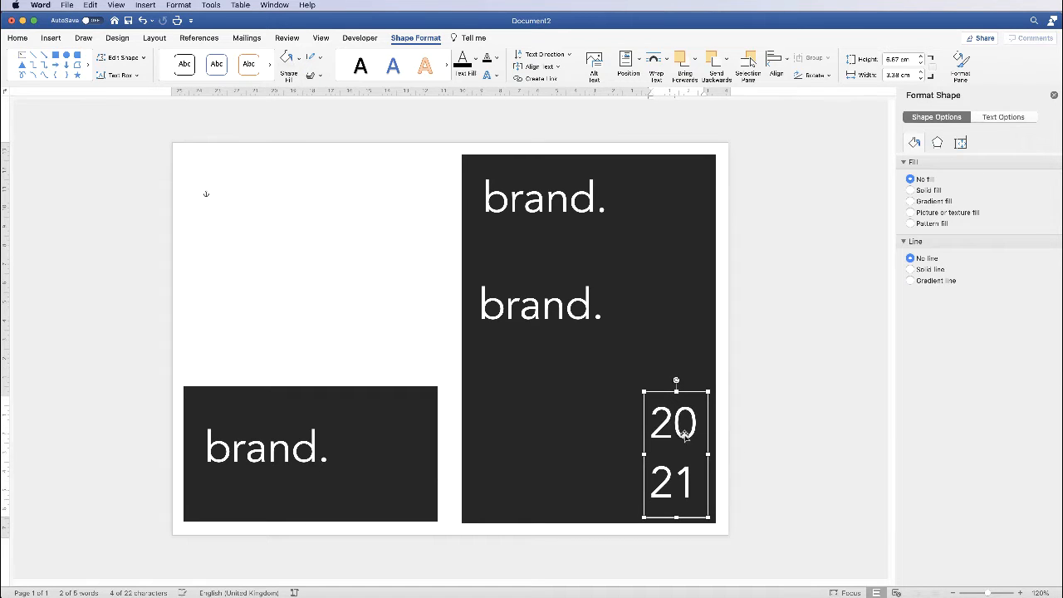
- Change the font colour of both lines in the "20 21" text box to a mid-grey theme colour
{"action": "double_click", "coordinate": [684, 437]}
{"action": "triple_click", "coordinate": [684, 440]}
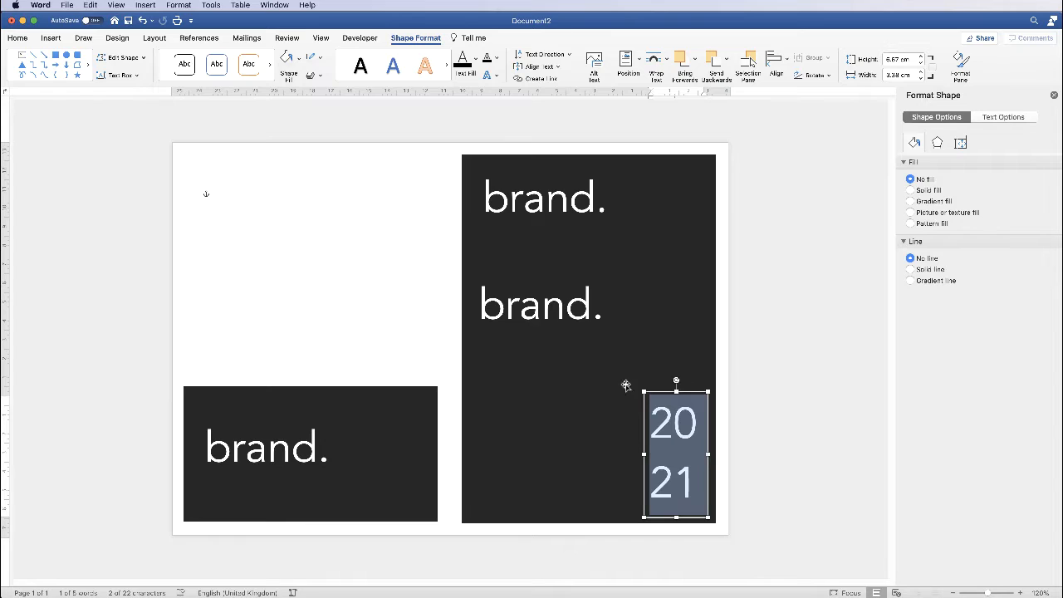
{"action": "left_click", "coordinate": [19, 39]}
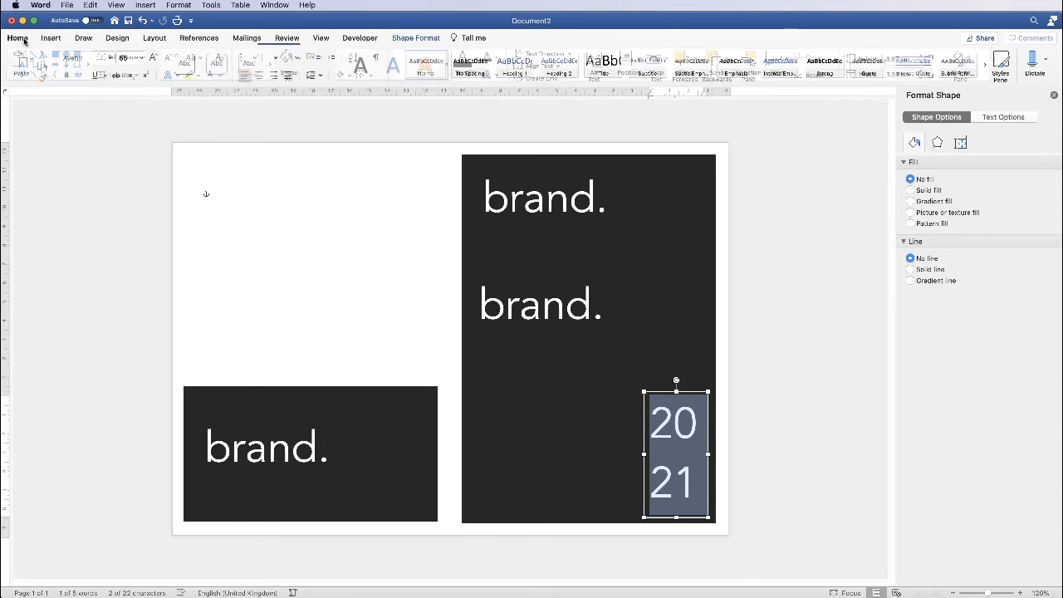
{"action": "left_click", "coordinate": [218, 76]}
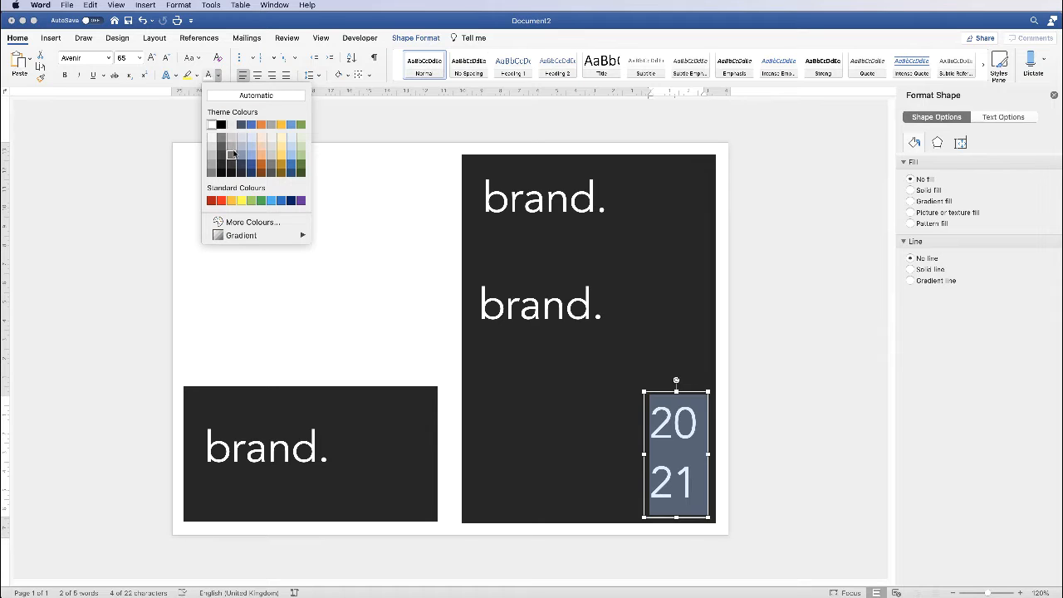
{"action": "left_click", "coordinate": [234, 155]}
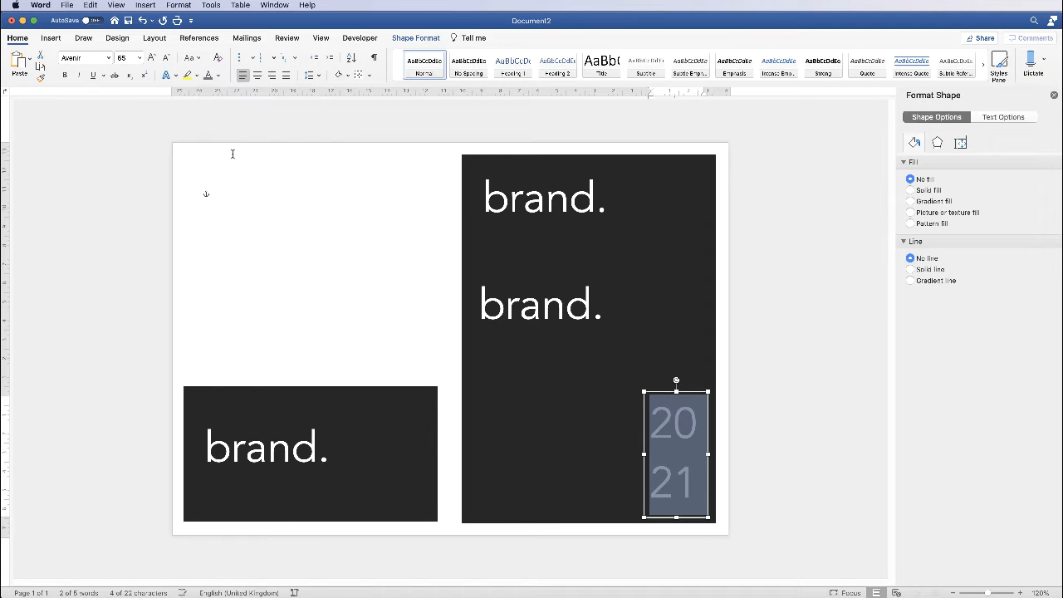
{"action": "left_click", "coordinate": [573, 427]}
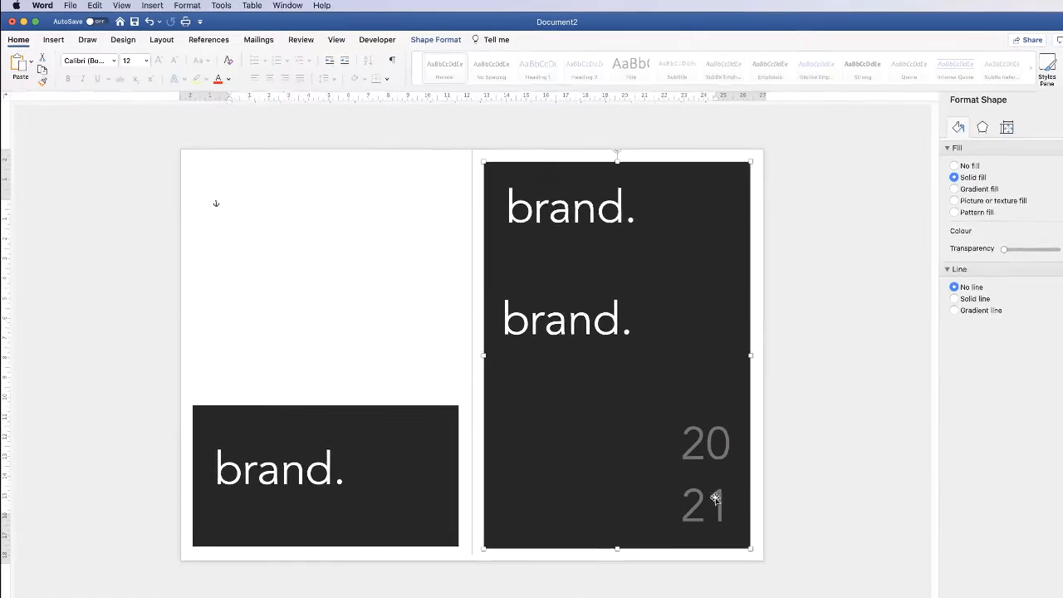
- Replace the text in the tall panel's middle text box with "Creative Company Tag Line" at 14 pt
{"action": "left_click", "coordinate": [633, 338]}
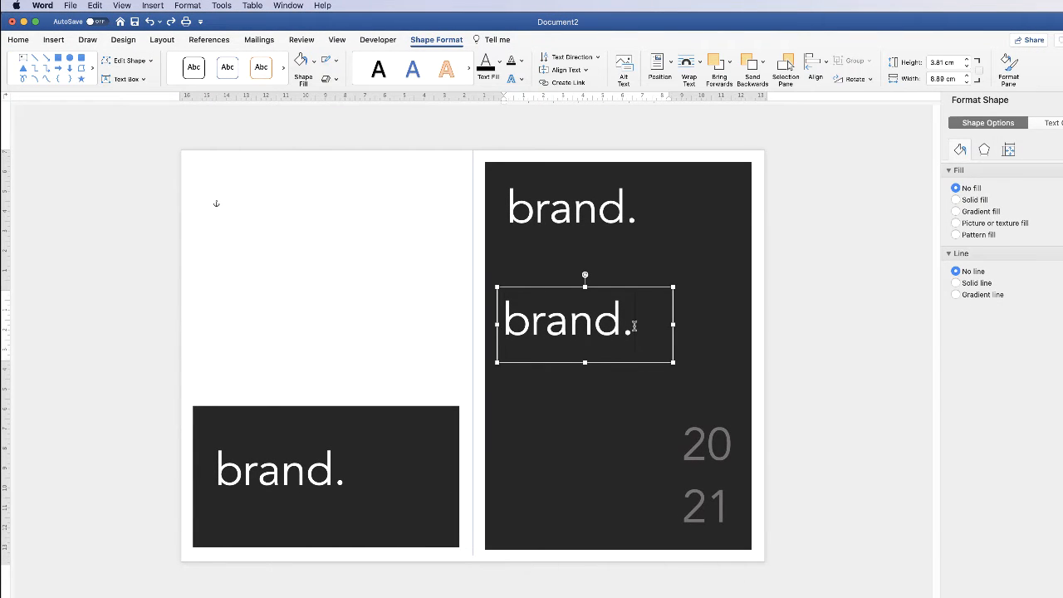
{"action": "triple_click", "coordinate": [571, 327]}
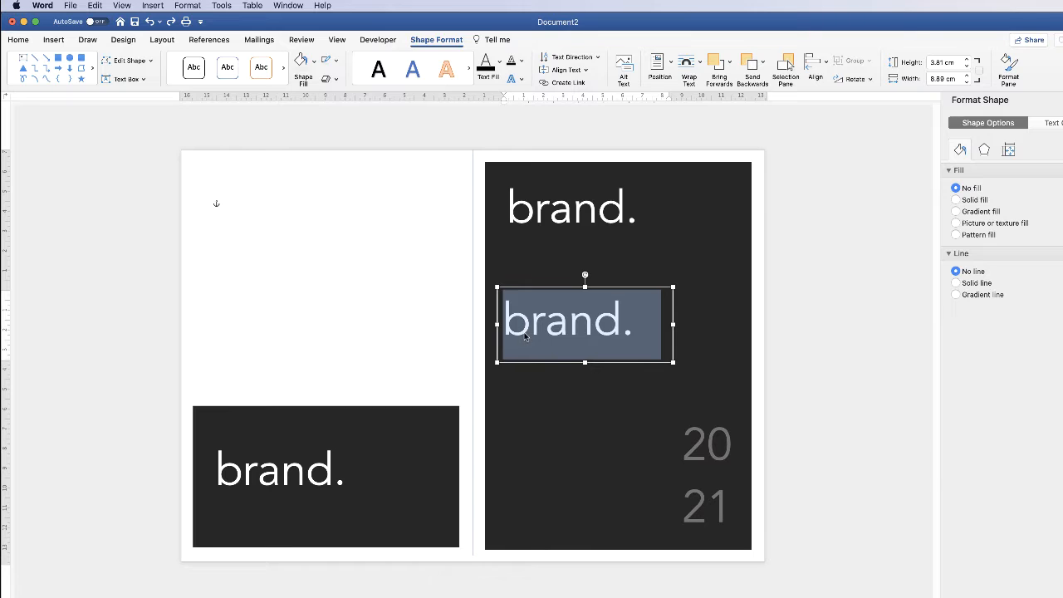
{"action": "key", "text": "BackSpace"}
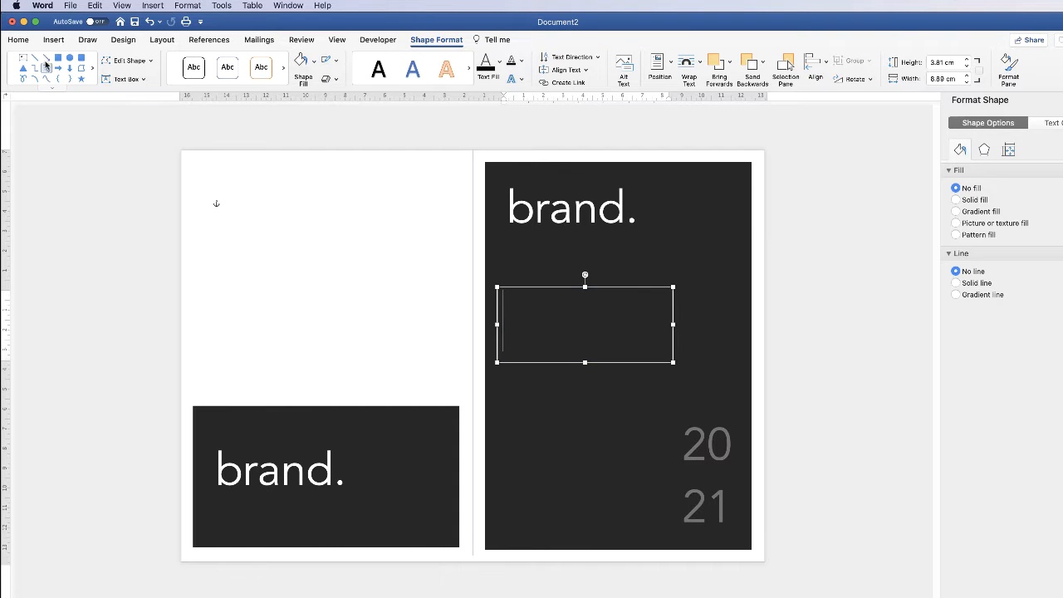
{"action": "left_click", "coordinate": [18, 40]}
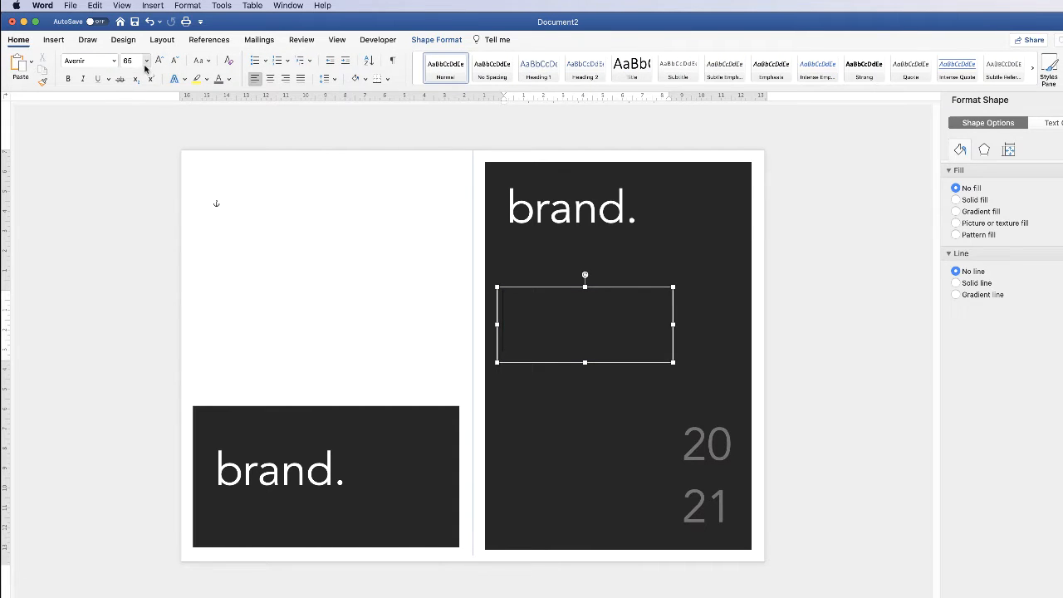
{"action": "left_click", "coordinate": [147, 62]}
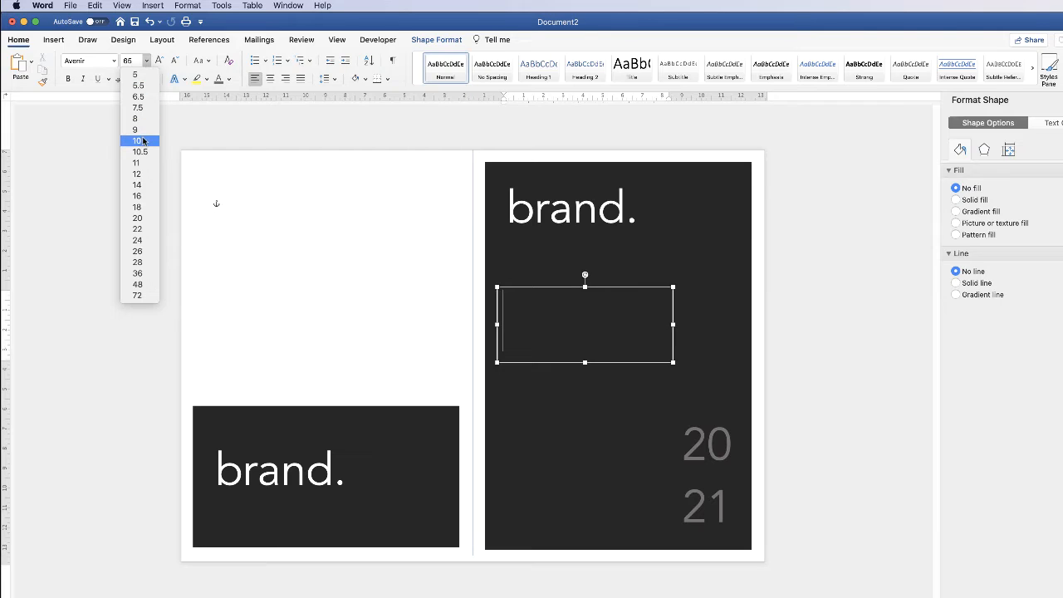
{"action": "left_click", "coordinate": [141, 185]}
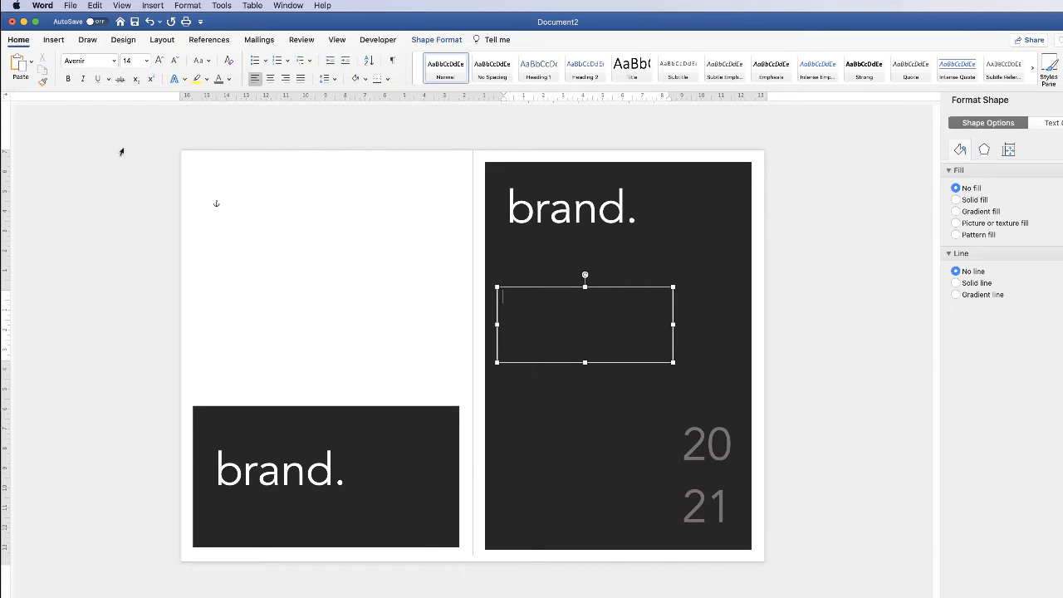
{"action": "type", "text": "Creative Company Tag Line"}
- Format the tag line in Book Antiqua at 20 pt and resize its text box to fit one line, about 1.25 by 9.93 cm
{"action": "left_click_drag", "start_coordinate": [628, 295], "coordinate": [542, 298]}
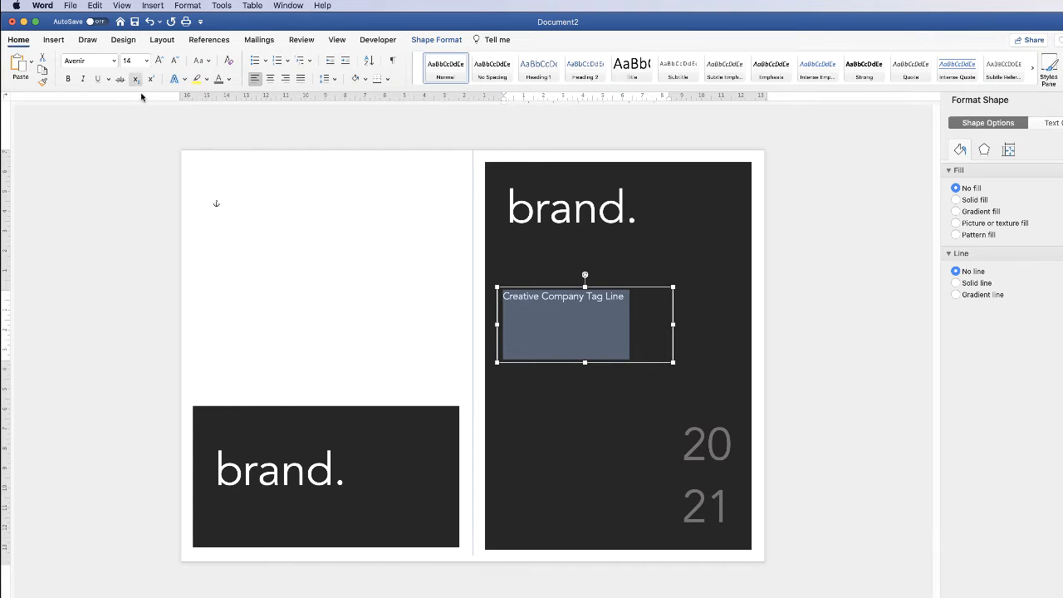
{"action": "left_click", "coordinate": [114, 61]}
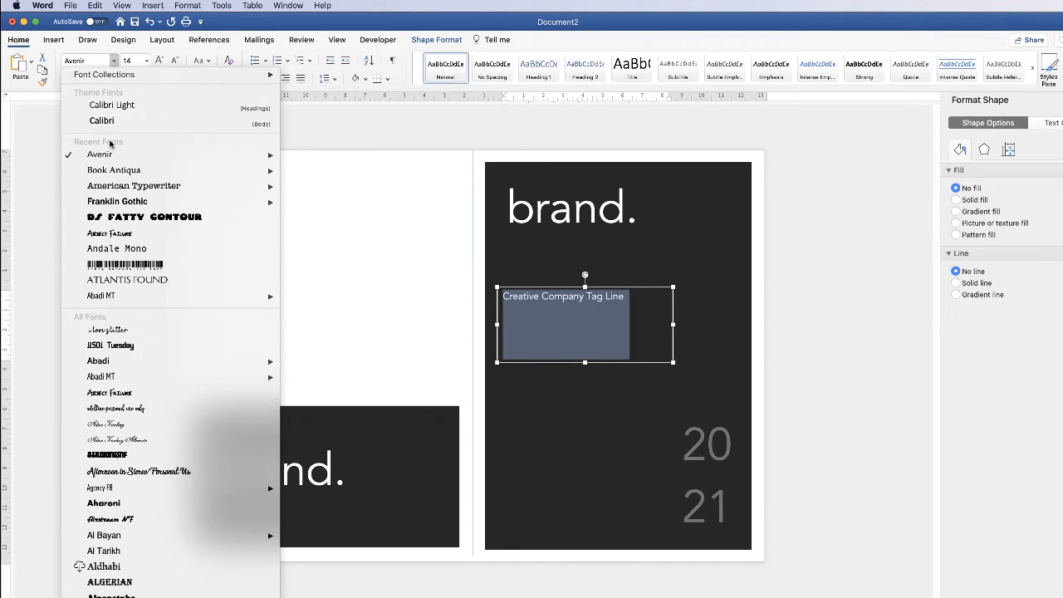
{"action": "left_click", "coordinate": [114, 170]}
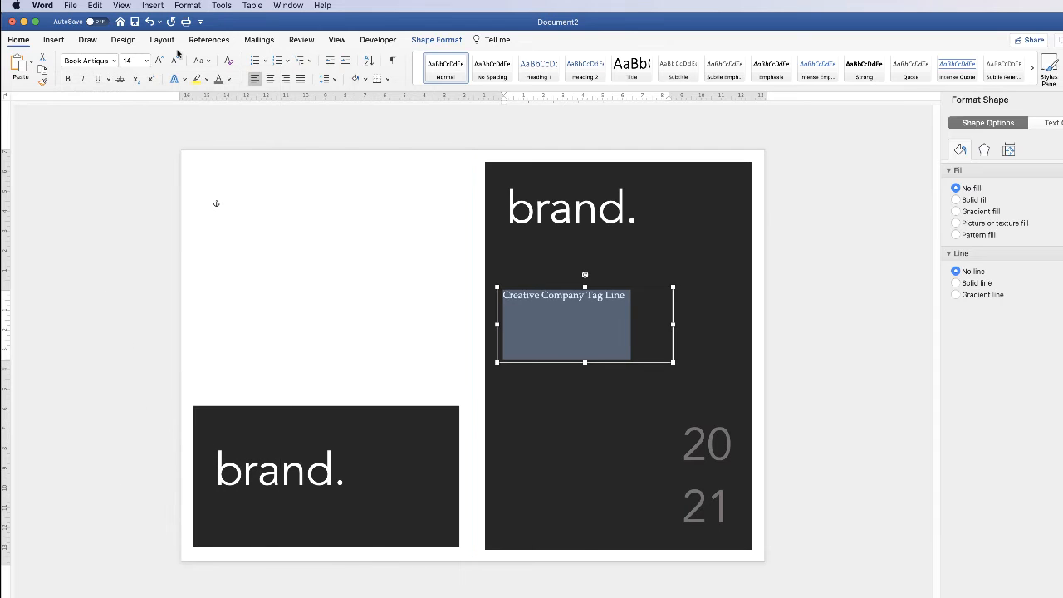
{"action": "left_click", "coordinate": [159, 62]}
{"action": "left_click", "coordinate": [158, 61]}
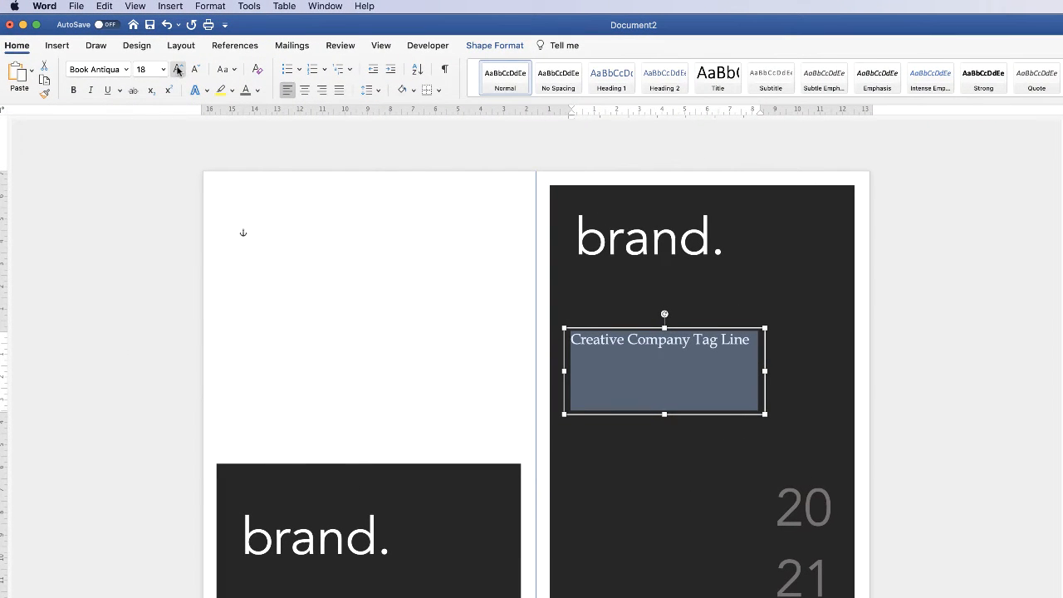
{"action": "left_click", "coordinate": [178, 70]}
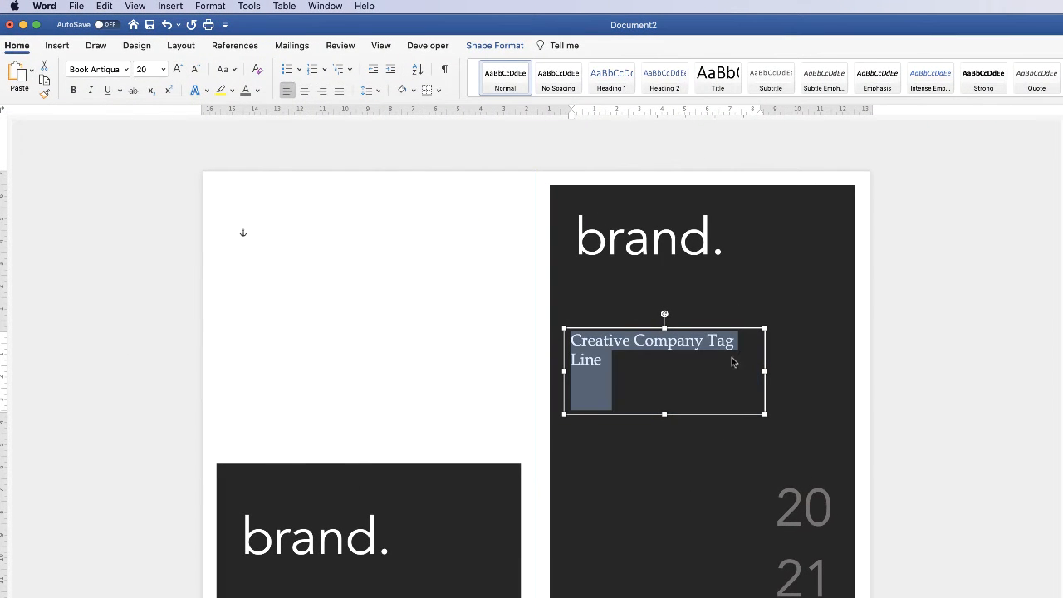
{"action": "left_click_drag", "start_coordinate": [764, 372], "coordinate": [789, 371]}
{"action": "left_click_drag", "start_coordinate": [676, 414], "coordinate": [676, 356]}
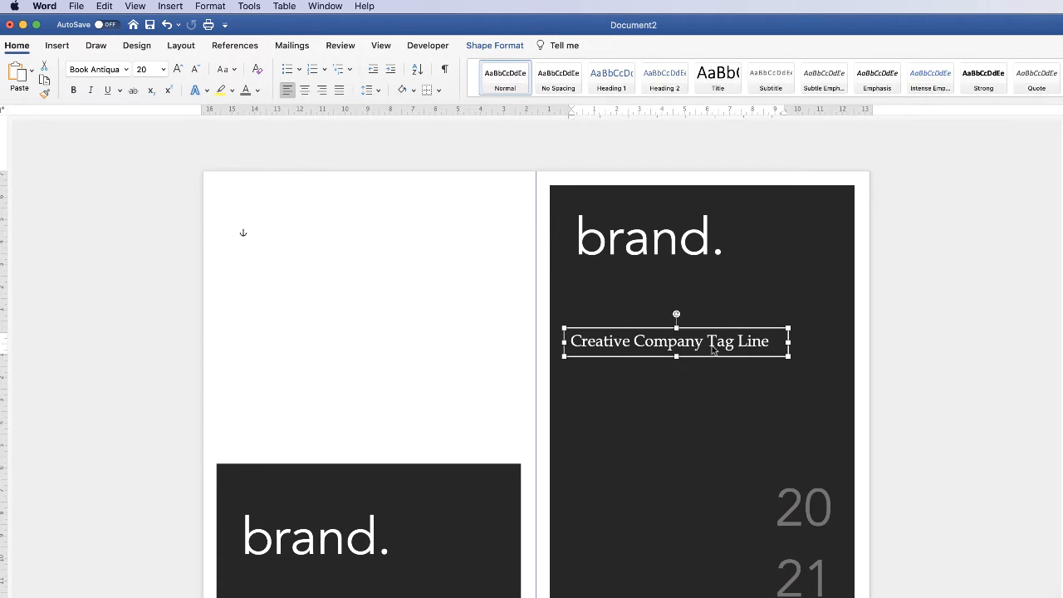
- Copy the tag line text box just below the original and replace the copy's text with "Be bold with your text placement"
{"action": "left_click_drag", "start_coordinate": [681, 340], "coordinate": [683, 362]}
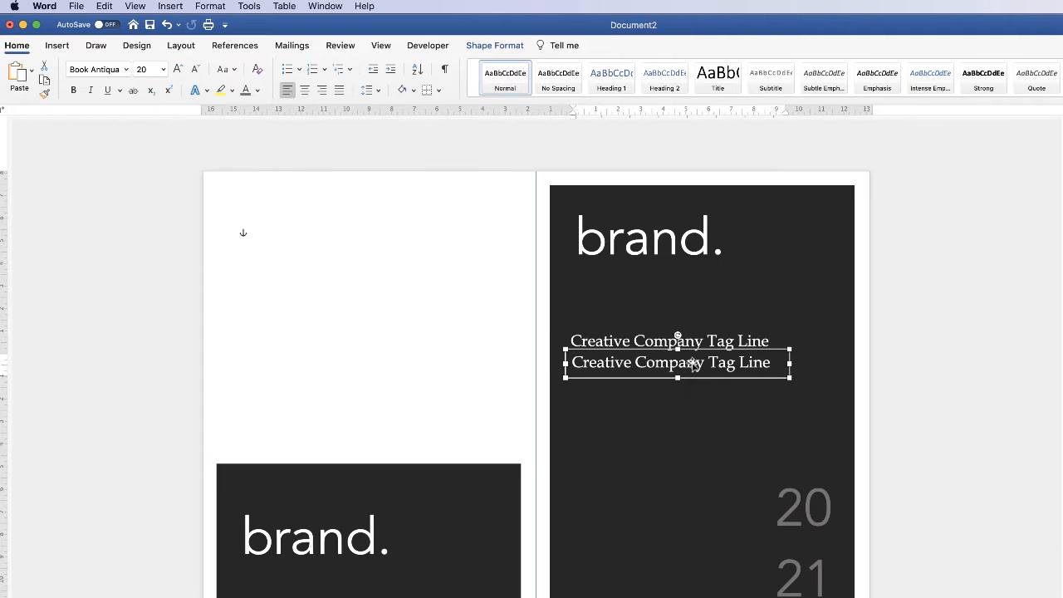
{"action": "triple_click", "coordinate": [770, 371]}
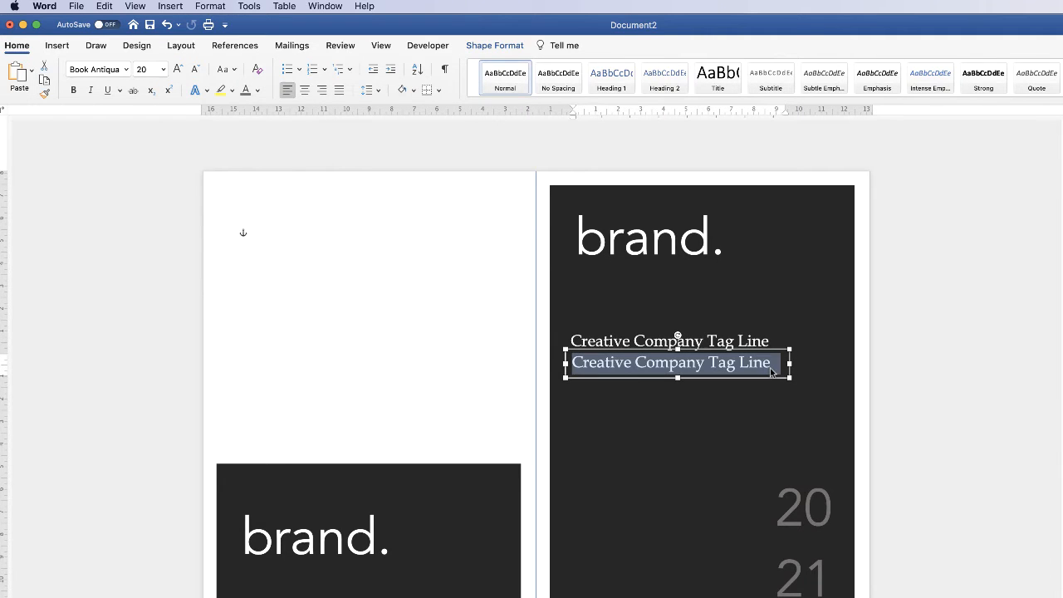
{"action": "key", "text": "BackSpace"}
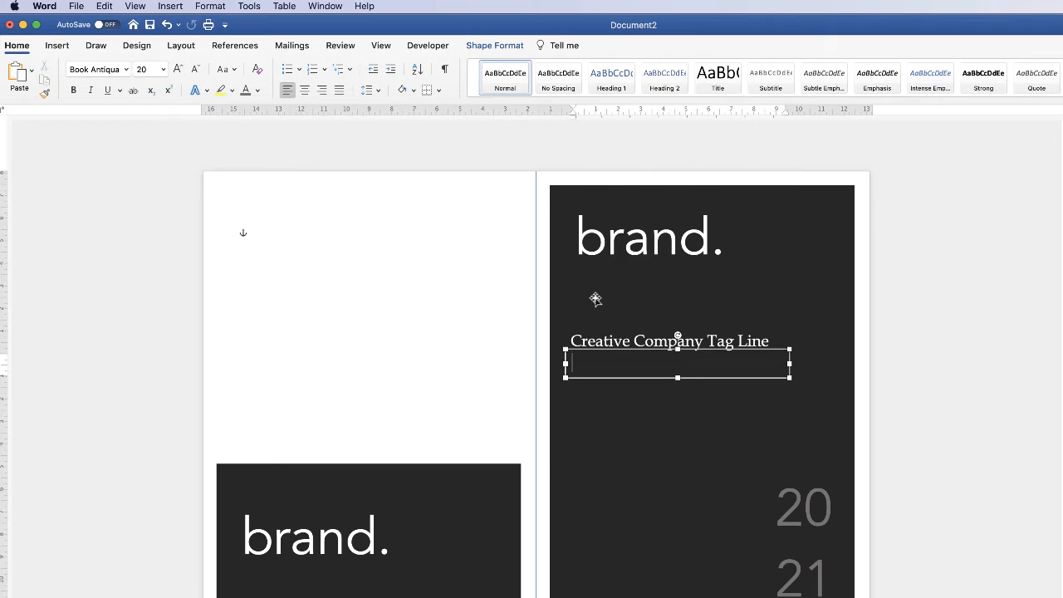
{"action": "type", "text": "Be bold with your text"}
- Reduce the "Be bold with your text placement" line to 12 pt and deselect its text box
{"action": "key", "text": "super+a"}
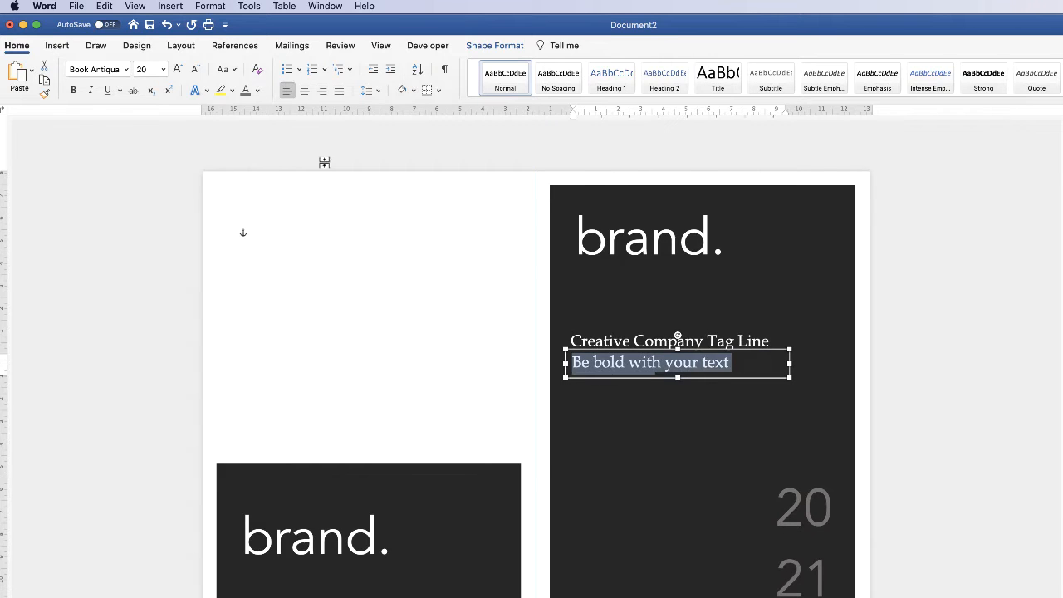
{"action": "left_click", "coordinate": [195, 70]}
{"action": "left_click", "coordinate": [195, 70]}
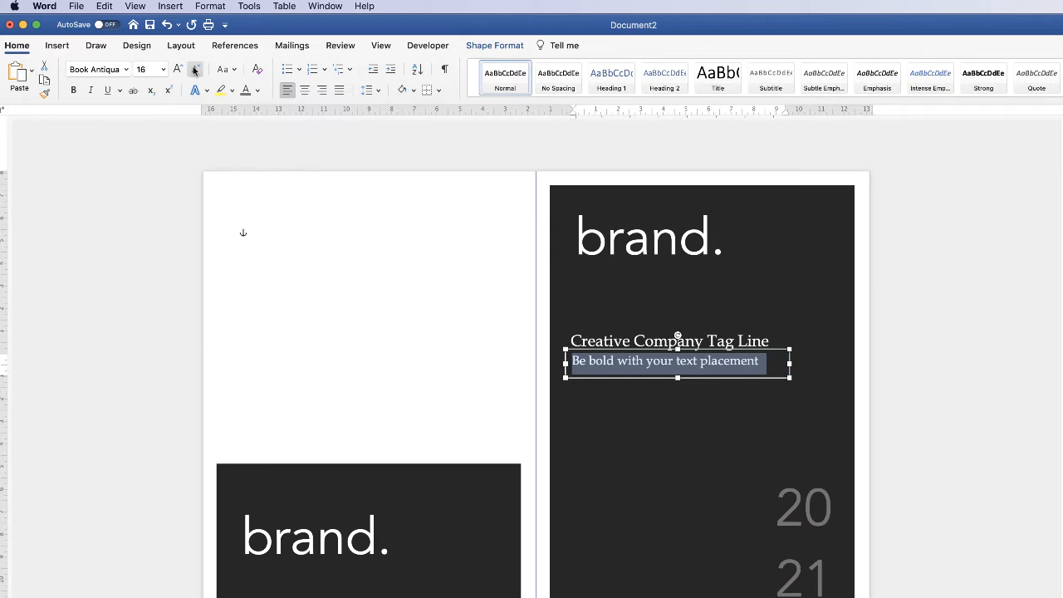
{"action": "left_click", "coordinate": [195, 71]}
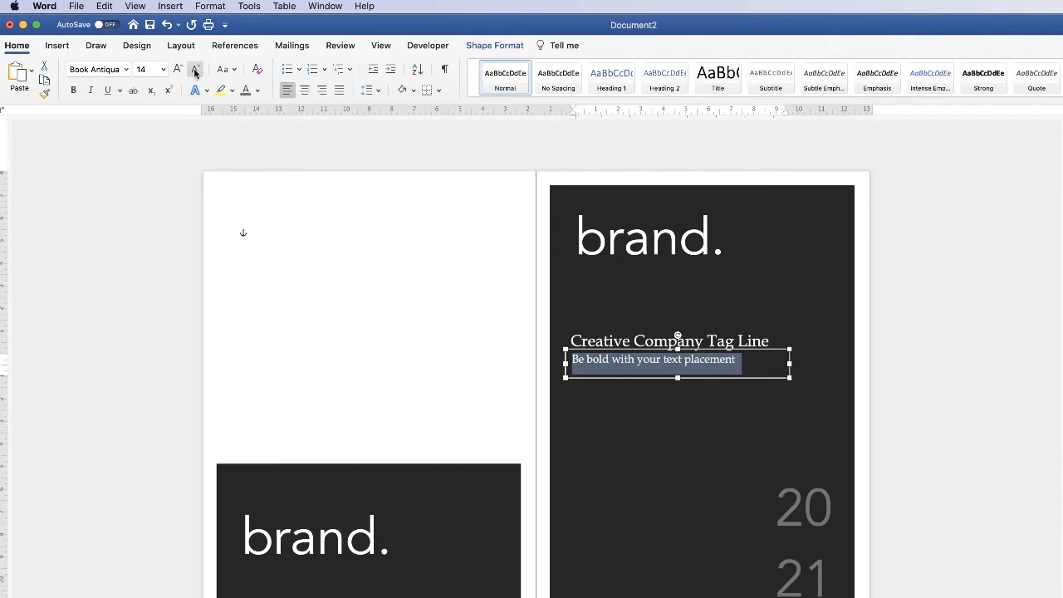
{"action": "left_click", "coordinate": [195, 71]}
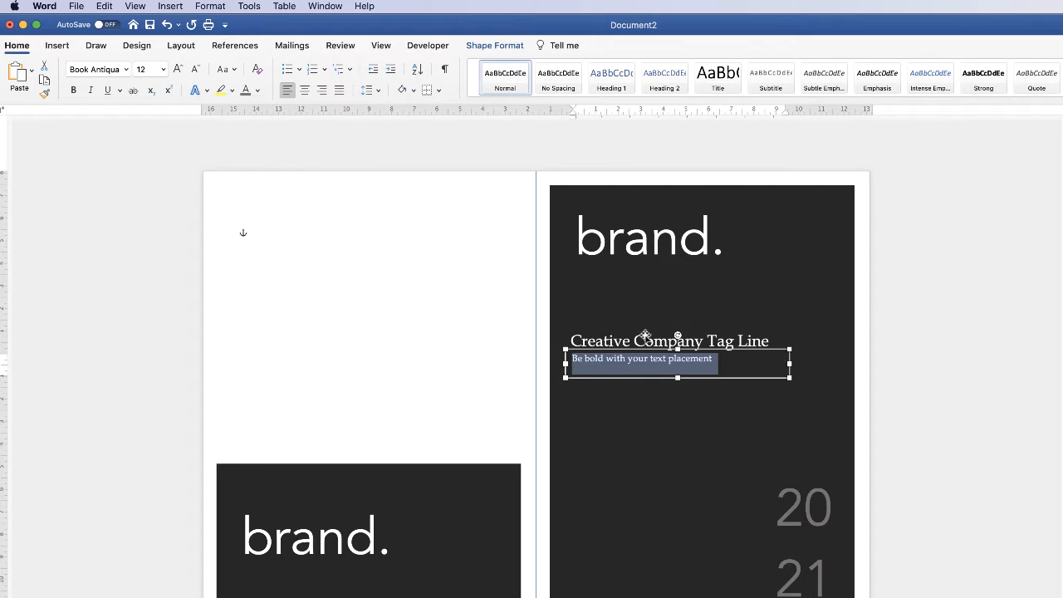
{"action": "left_click", "coordinate": [665, 387]}
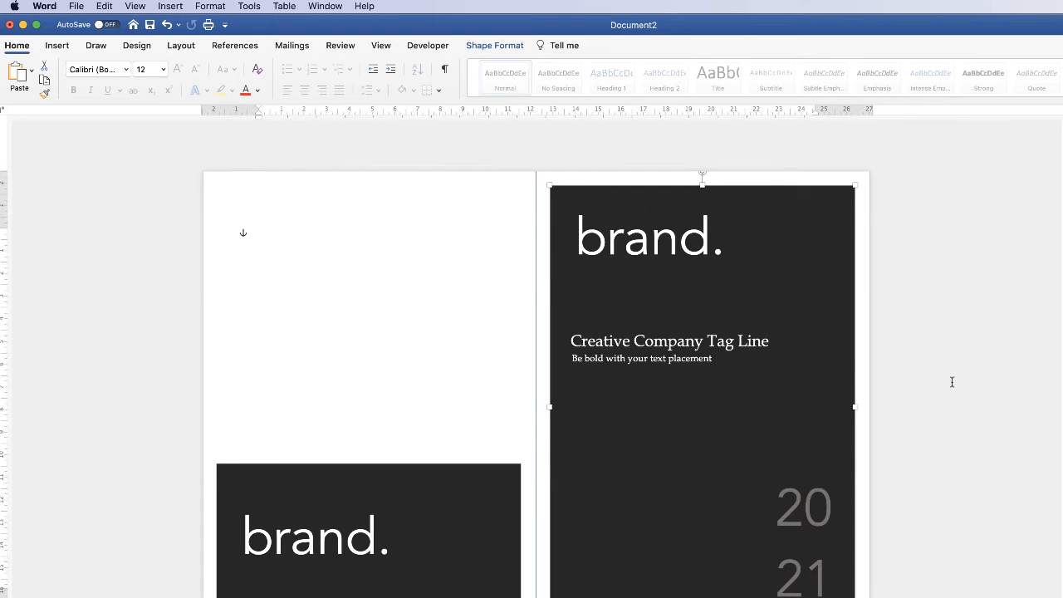
{"action": "left_click", "coordinate": [924, 379]}
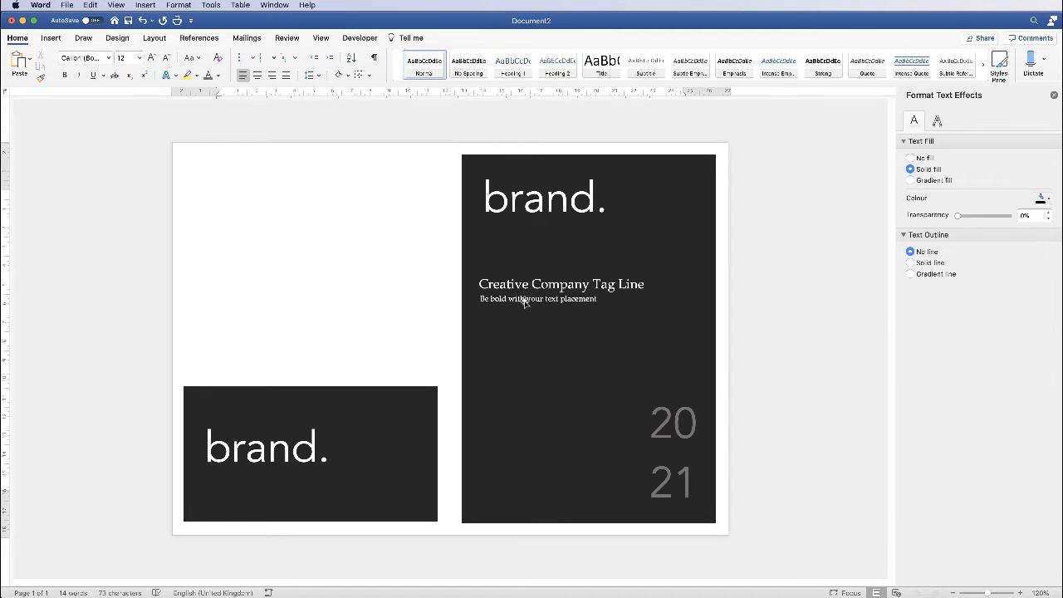
- Select both tag line text boxes on the tall panel and align them to the left
{"action": "left_click", "coordinate": [525, 301]}
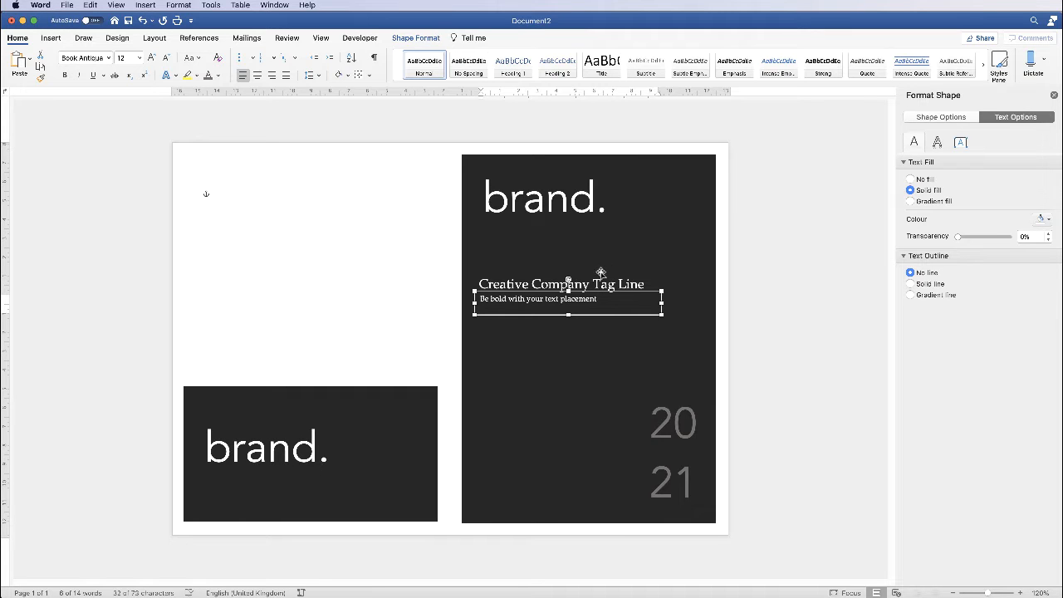
{"action": "left_click", "coordinate": [600, 282], "text": "shift"}
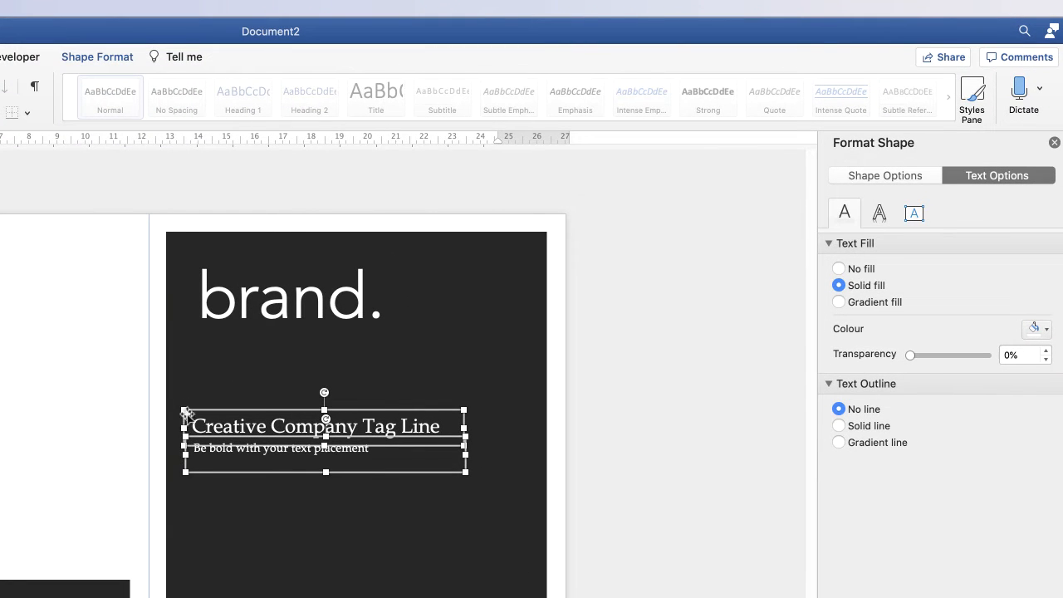
{"action": "left_click", "coordinate": [122, 58]}
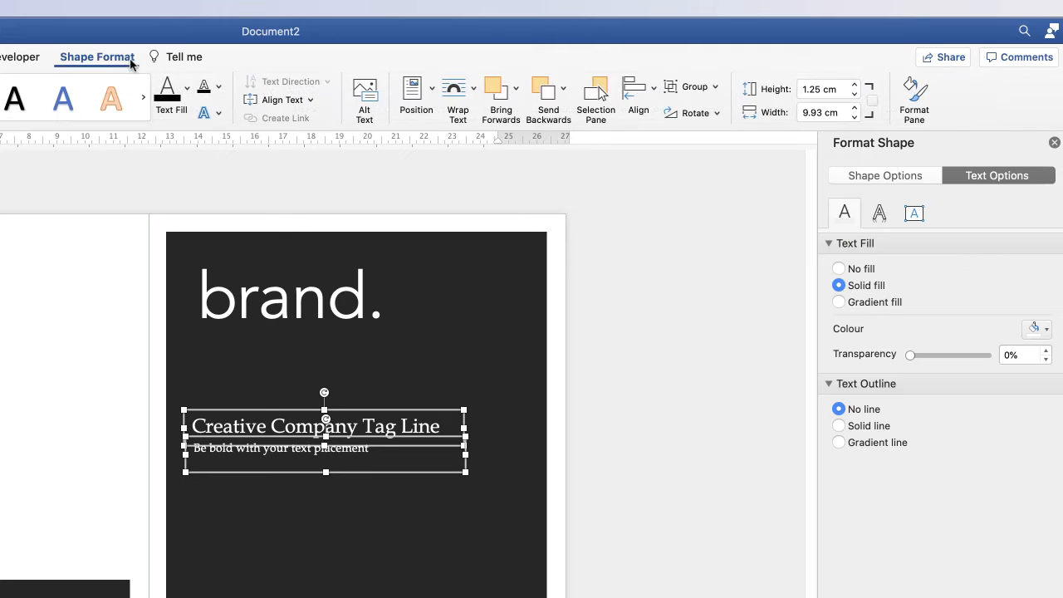
{"action": "left_click", "coordinate": [654, 92]}
{"action": "left_click", "coordinate": [658, 138]}
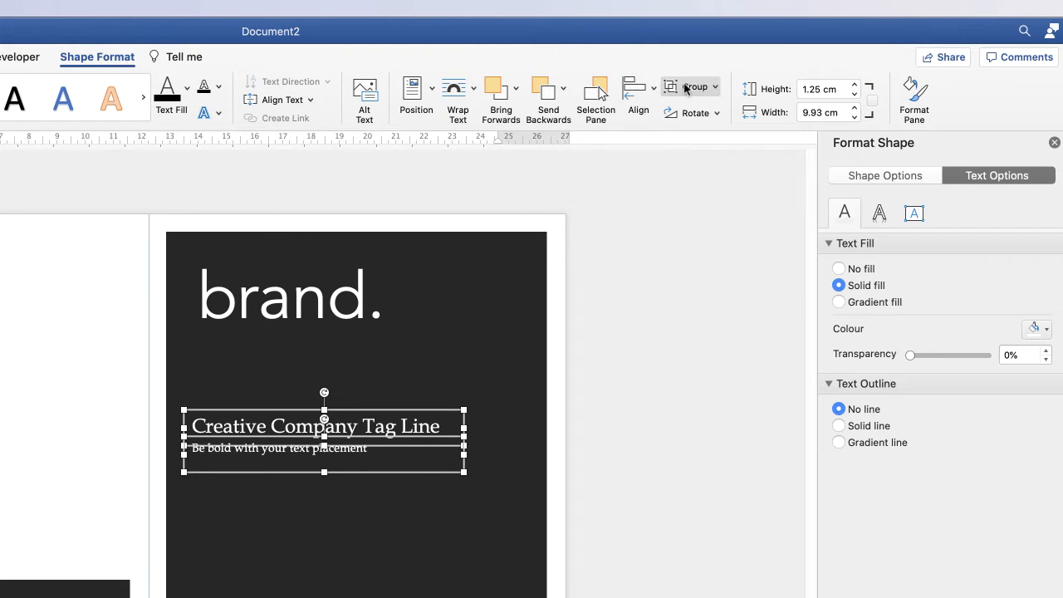
- Group the two tag line text boxes and shift the group slightly so it sits below the tall panel's "brand." text
{"action": "left_click", "coordinate": [716, 88]}
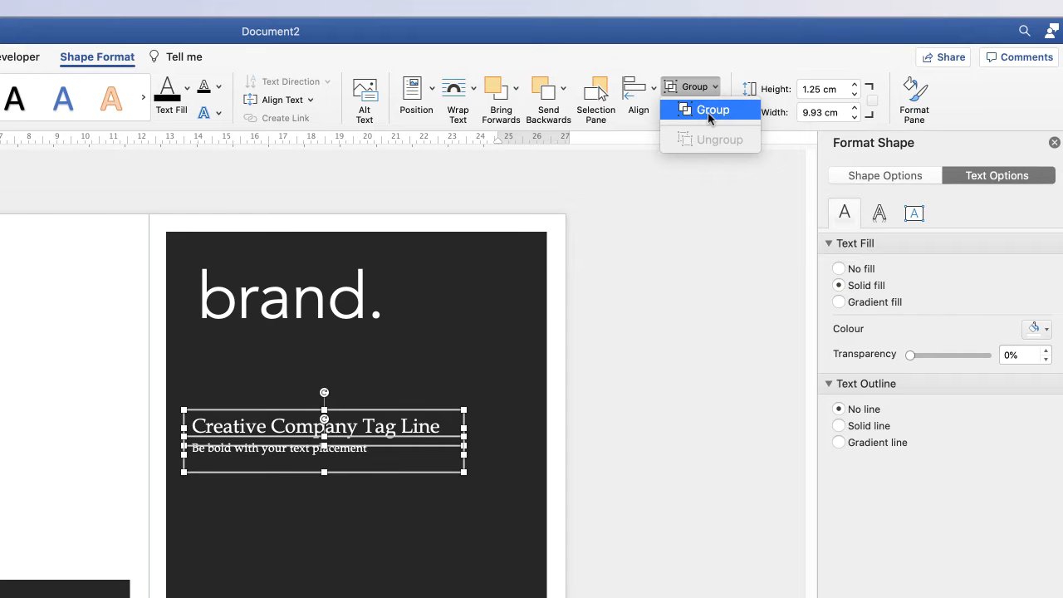
{"action": "left_click", "coordinate": [708, 111]}
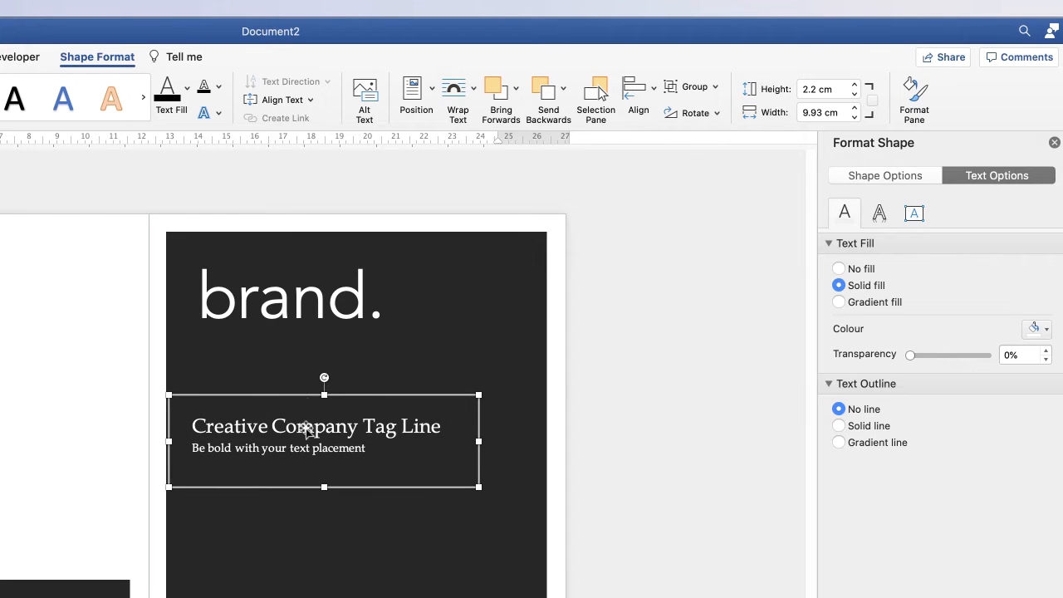
{"action": "mouse_move", "coordinate": [260, 427]}
{"action": "left_mouse_down"}
{"action": "mouse_move", "coordinate": [353, 356]}
{"action": "mouse_move", "coordinate": [259, 471]}
{"action": "mouse_move", "coordinate": [285, 412]}
{"action": "mouse_move", "coordinate": [270, 415]}
{"action": "mouse_move", "coordinate": [273, 424]}
{"action": "left_mouse_up"}
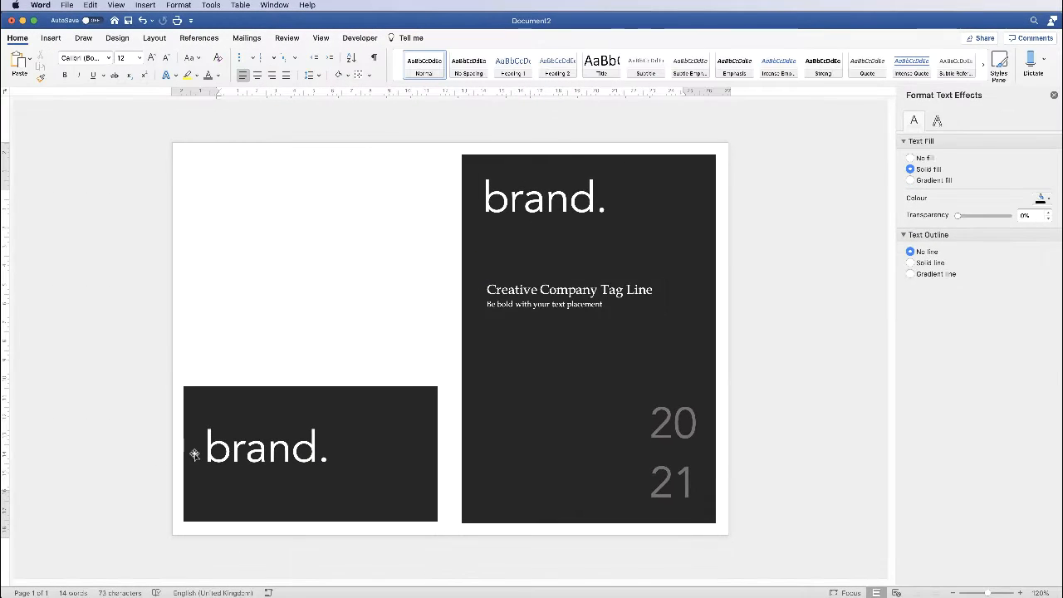
- Clear "brand." from the short panel's text box, choose 8 pt text and paste in the company contact details
{"action": "left_click", "coordinate": [273, 456]}
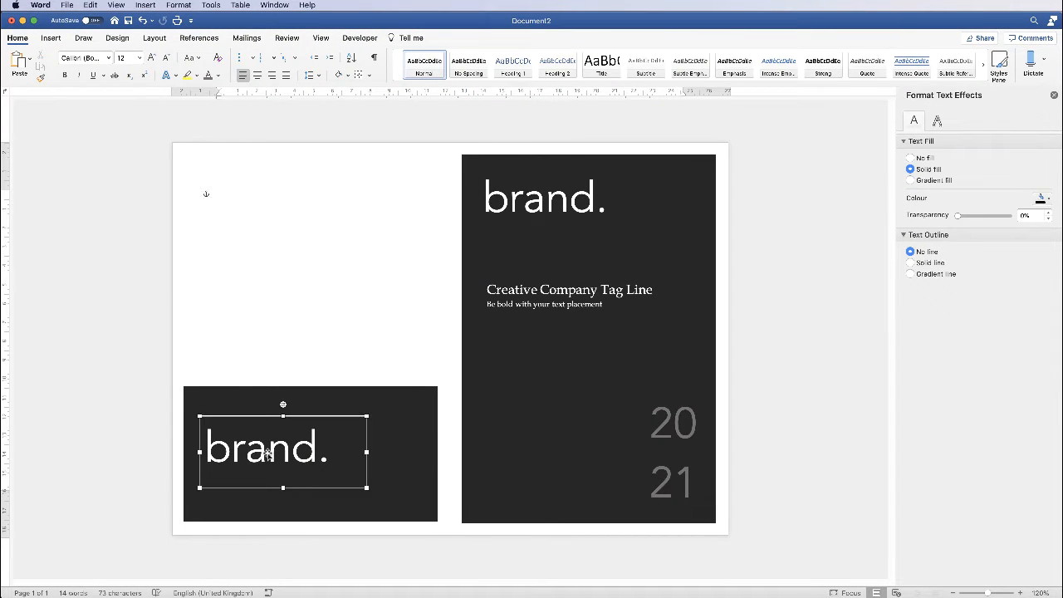
{"action": "double_click", "coordinate": [318, 448]}
{"action": "key", "text": "super+a"}
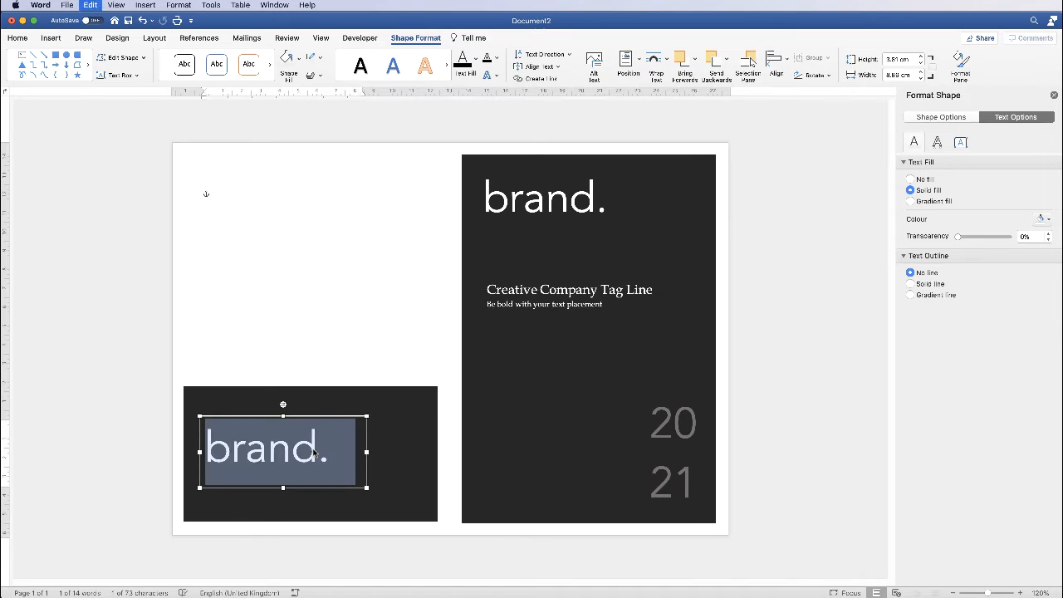
{"action": "key", "text": "Delete"}
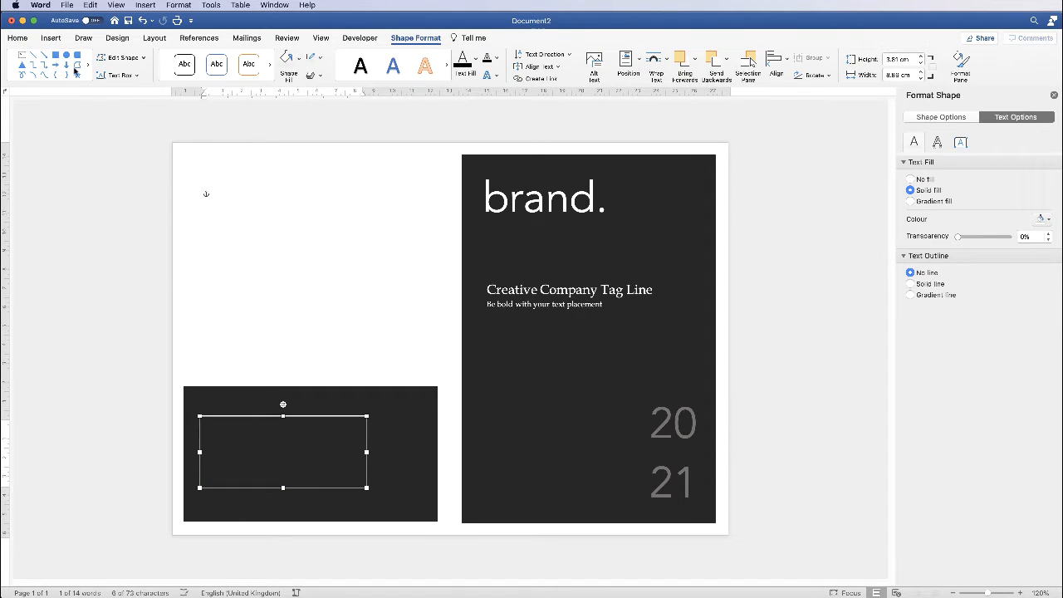
{"action": "left_click", "coordinate": [15, 38]}
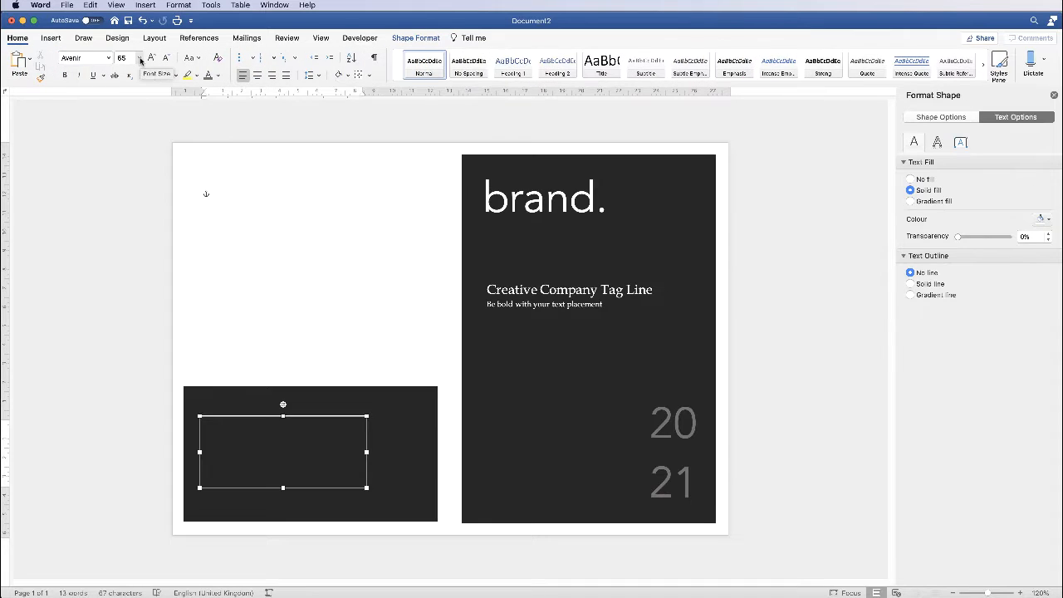
{"action": "left_click", "coordinate": [139, 57]}
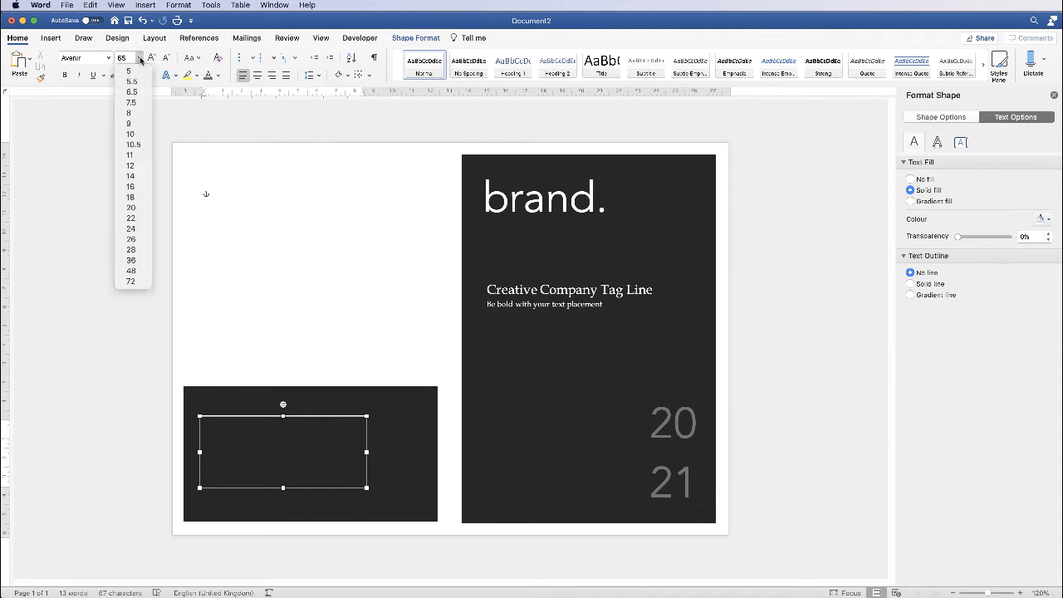
{"action": "left_click", "coordinate": [131, 113]}
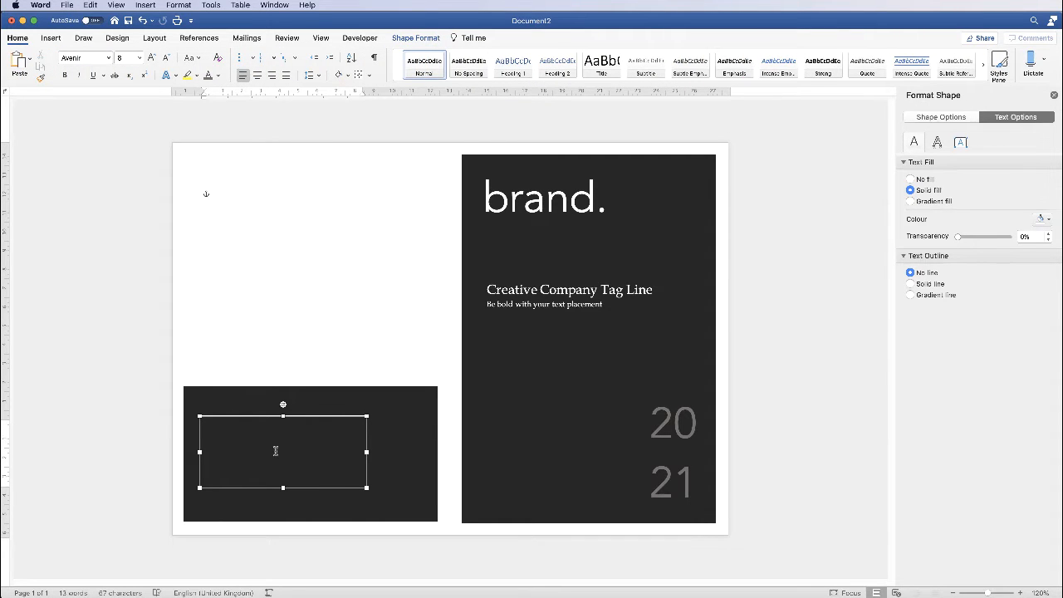
{"action": "key", "text": "super+v"}
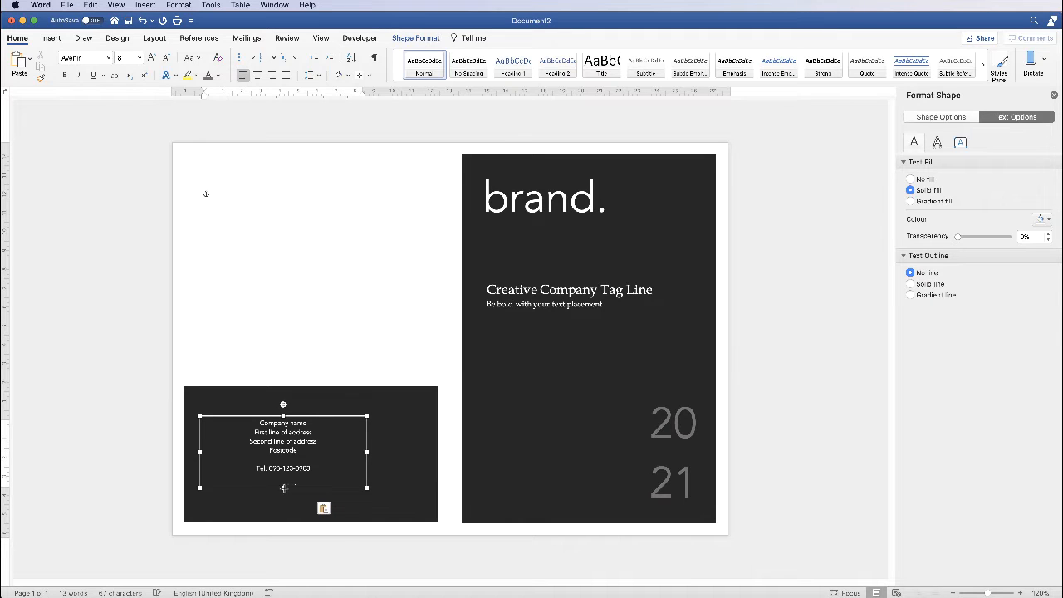
- Resize the contact details text box to fit all its lines and place it in the short panel's lower left area
{"action": "left_click_drag", "start_coordinate": [284, 488], "coordinate": [283, 511]}
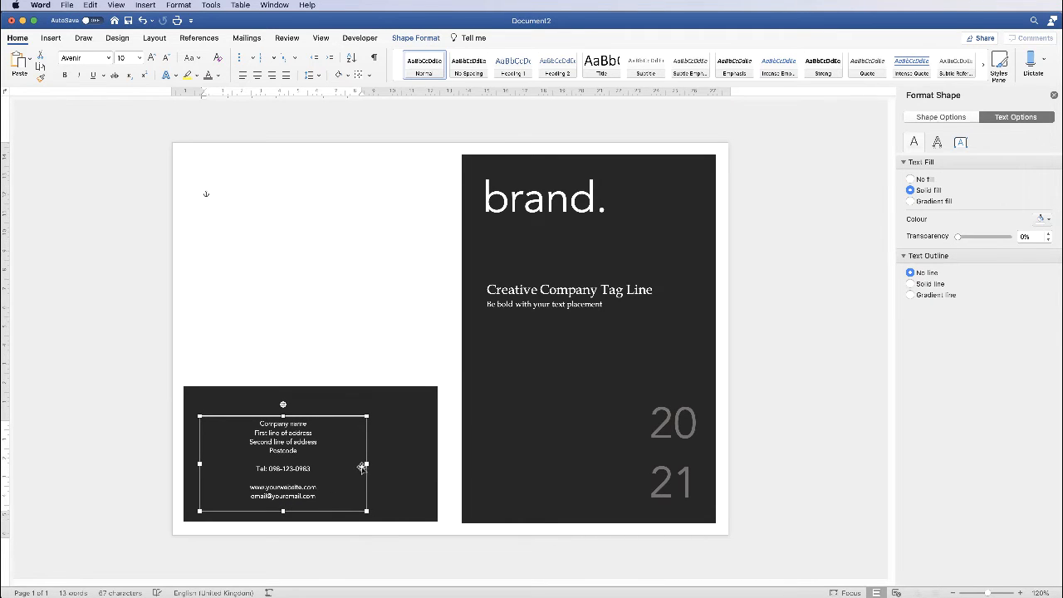
{"action": "left_click_drag", "start_coordinate": [367, 464], "coordinate": [243, 448]}
- Copy the tall panel's "brand." text box over the contact details and reduce the copy's text to 36 pt
{"action": "left_click", "coordinate": [538, 209]}
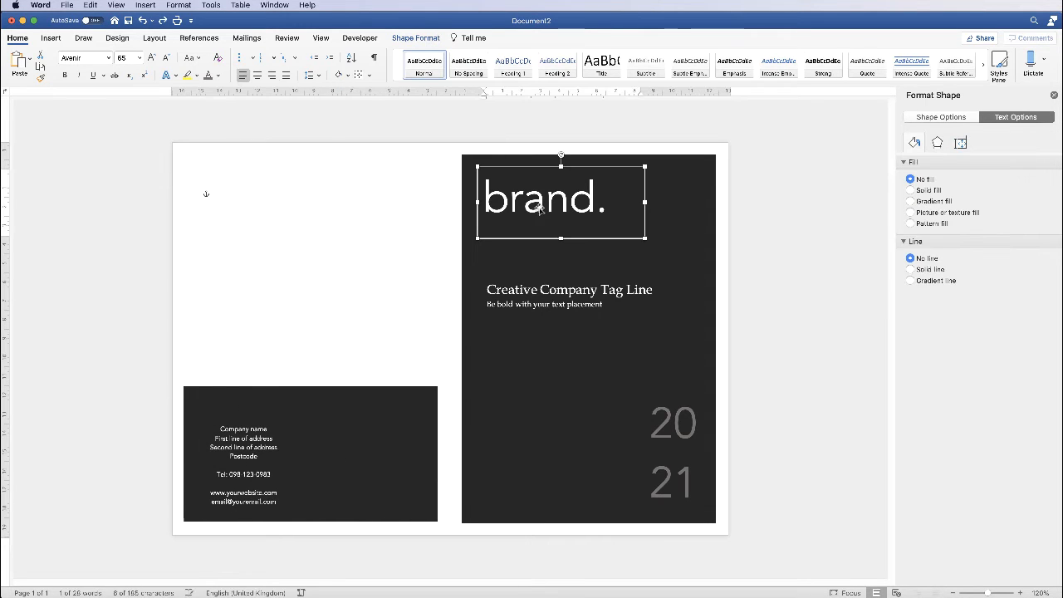
{"action": "left_click_drag", "start_coordinate": [538, 211], "coordinate": [316, 377]}
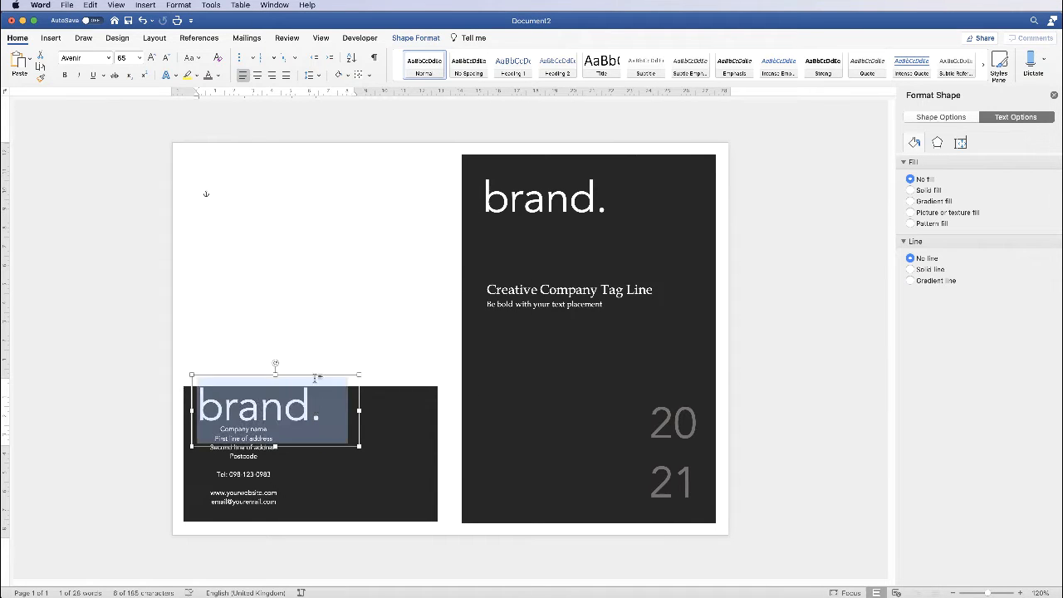
{"action": "left_click", "coordinate": [165, 58]}
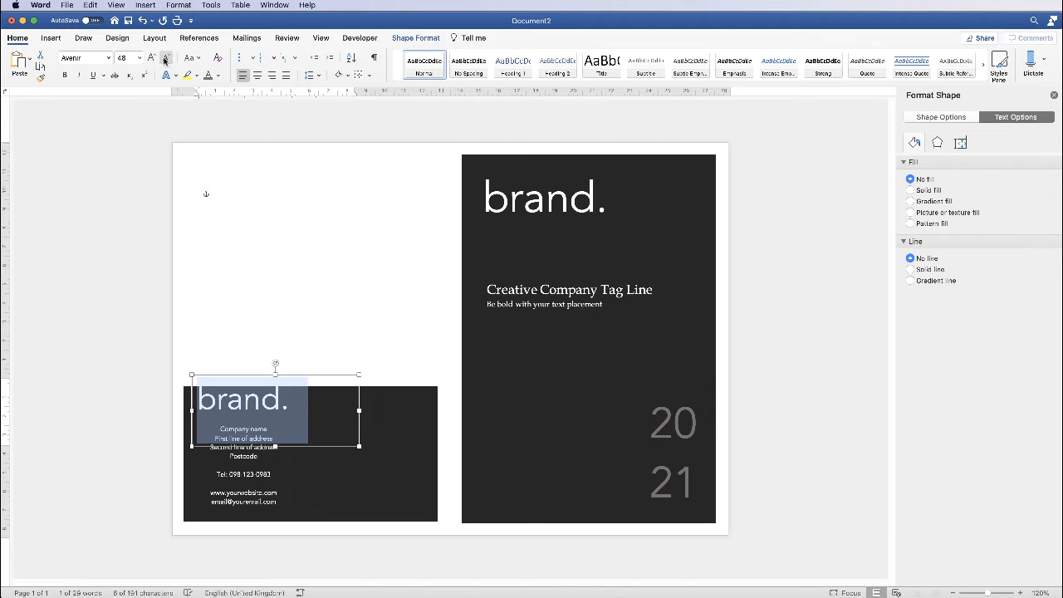
{"action": "left_click", "coordinate": [165, 58]}
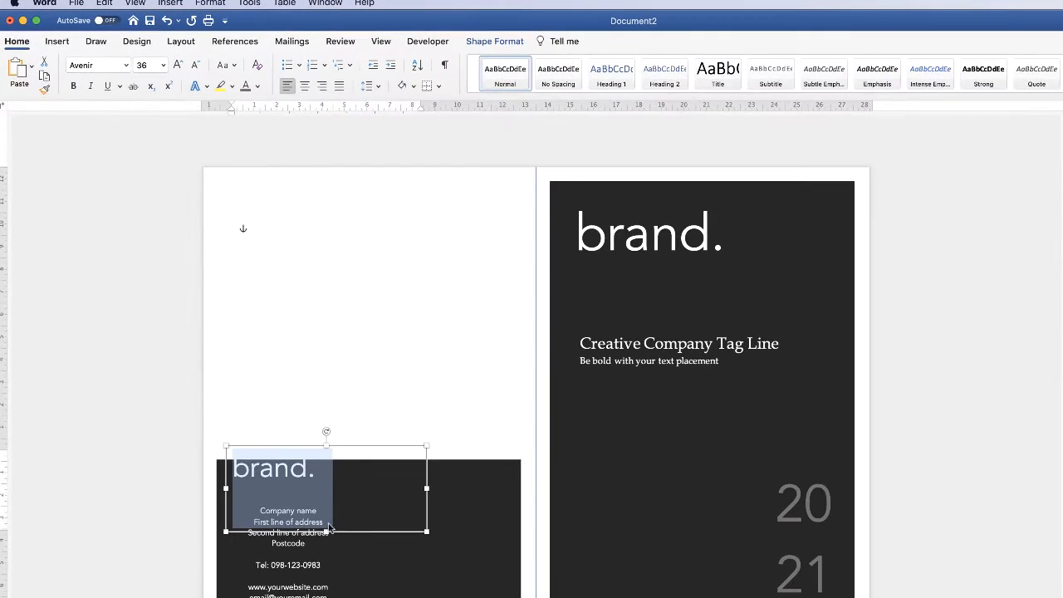
{"action": "left_click", "coordinate": [371, 516]}
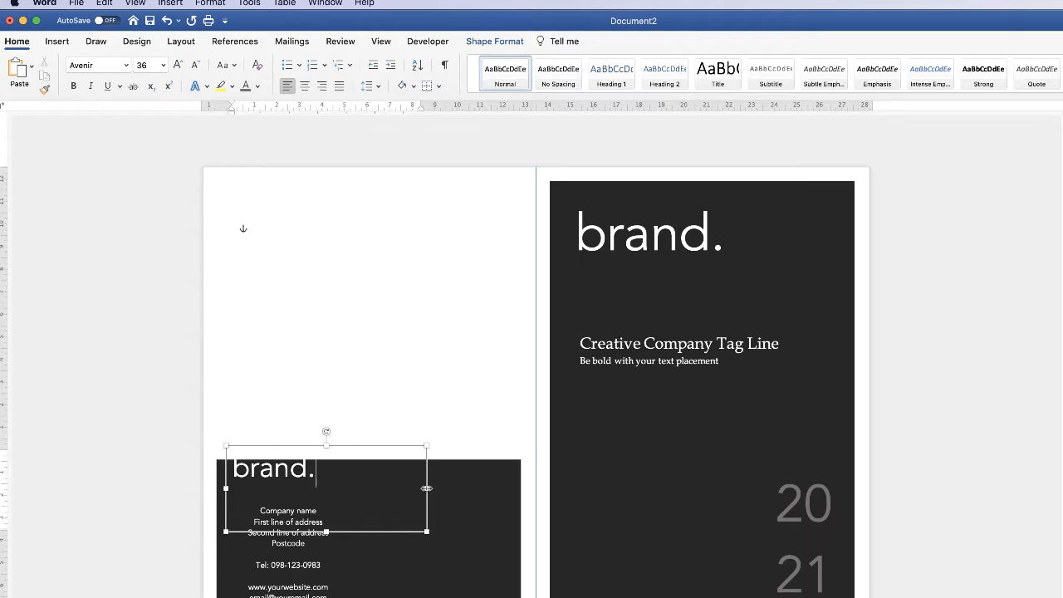
- Shrink the copied "brand." text box around its word and position it just above the contact details
{"action": "left_click_drag", "start_coordinate": [427, 488], "coordinate": [326, 488]}
{"action": "left_click_drag", "start_coordinate": [276, 445], "coordinate": [277, 467]}
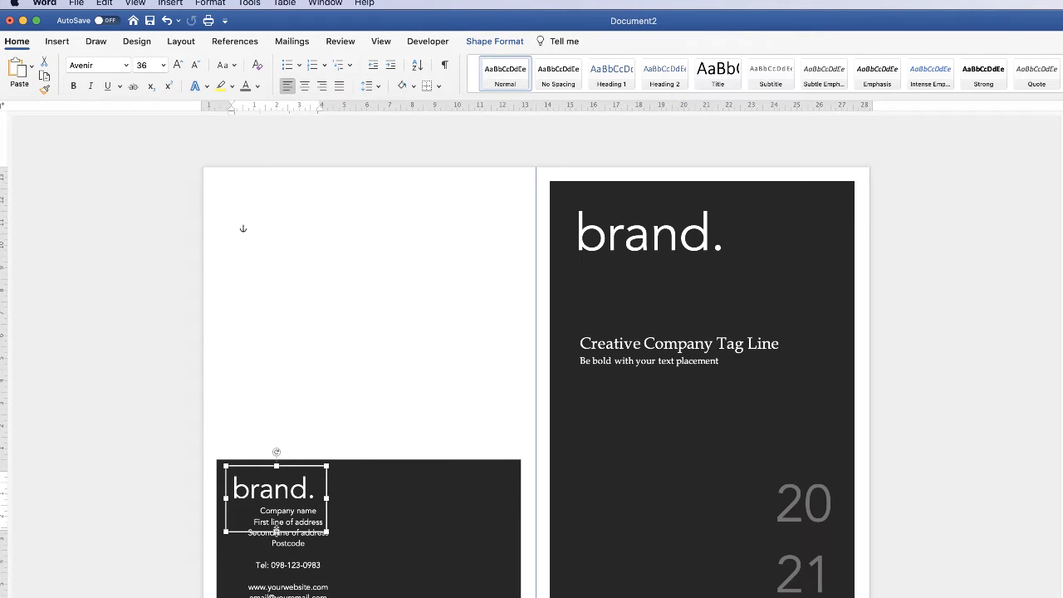
{"action": "left_click_drag", "start_coordinate": [277, 531], "coordinate": [302, 483]}
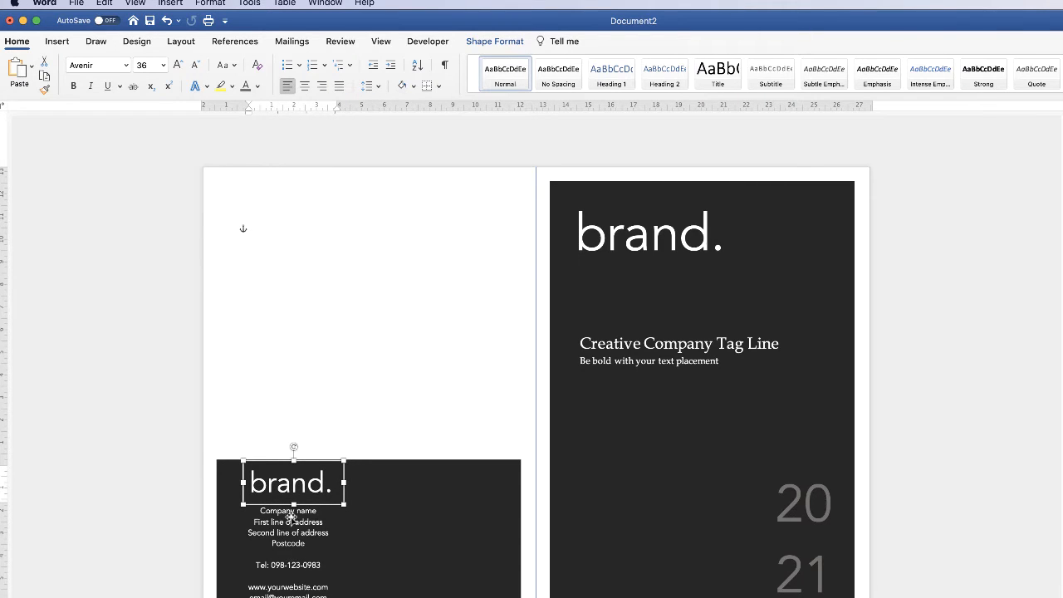
- Align the small "brand." and contact details text boxes to their horizontal centre and deselect them
{"action": "left_click", "coordinate": [291, 544], "text": "shift"}
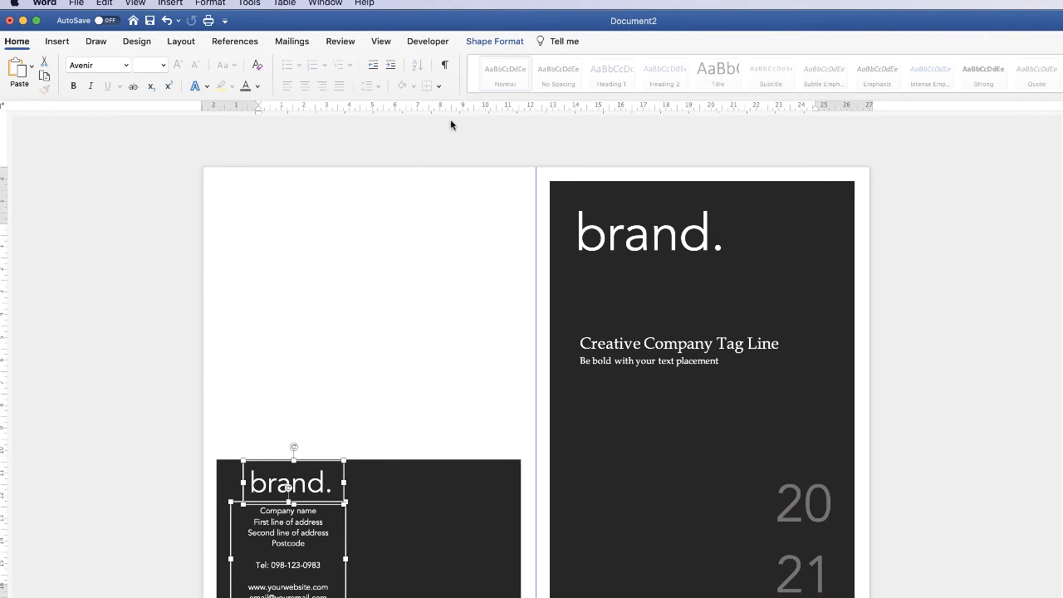
{"action": "left_click", "coordinate": [488, 43]}
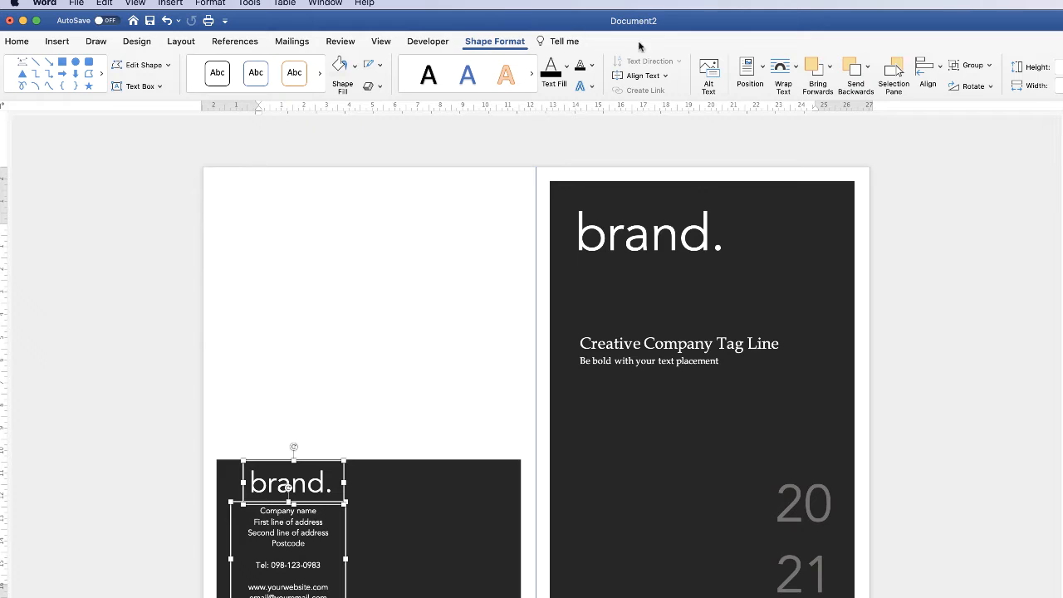
{"action": "left_click", "coordinate": [938, 73]}
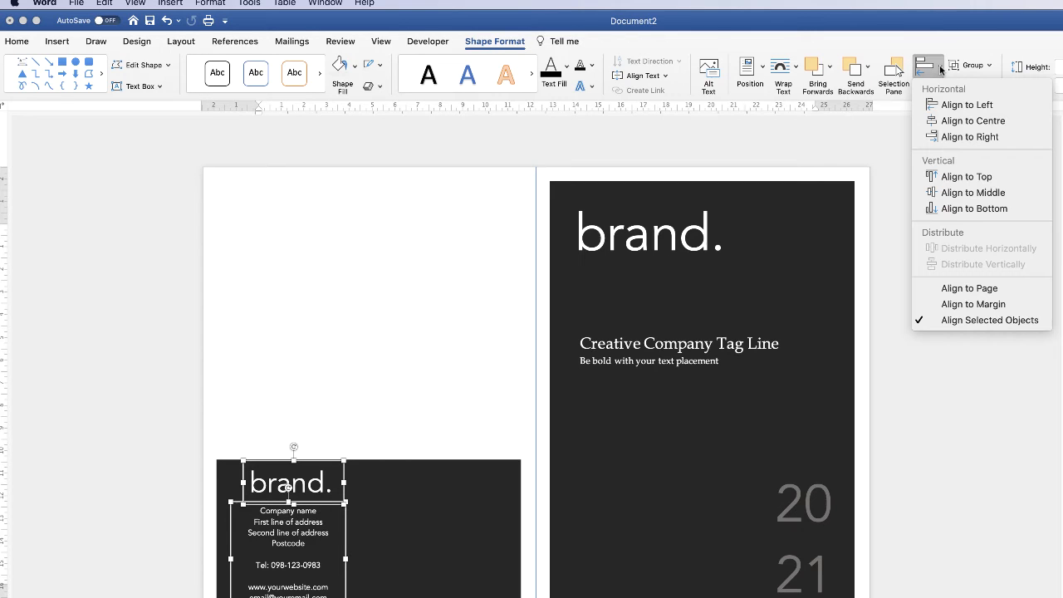
{"action": "left_click", "coordinate": [950, 123]}
{"action": "left_click", "coordinate": [387, 511]}
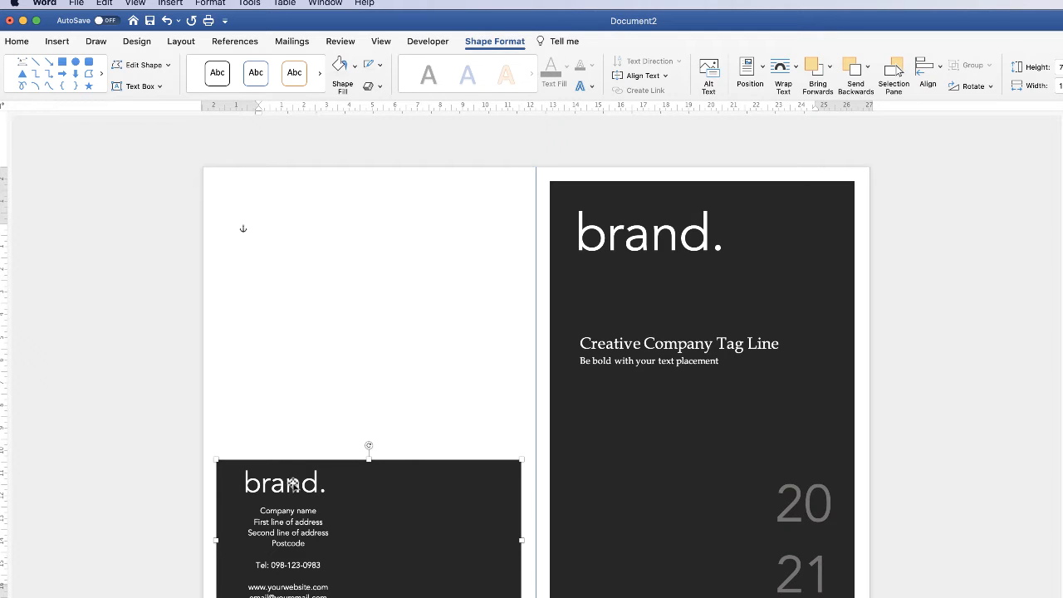
- Nudge the small "brand." text box slightly right to centre its word over the contact details
{"action": "left_click", "coordinate": [291, 486]}
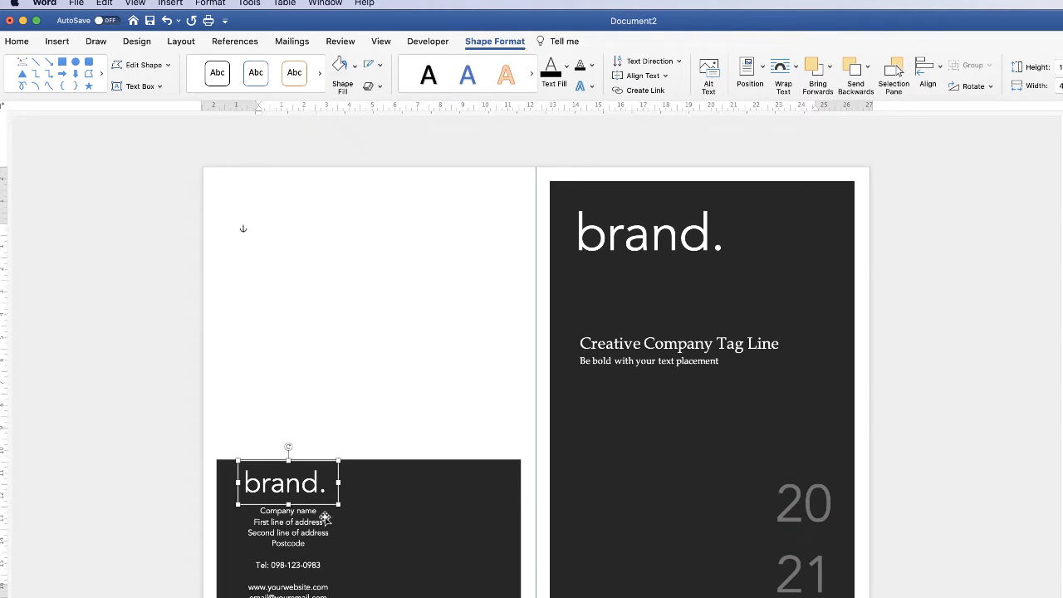
{"action": "key", "text": "Right"}
{"action": "key", "text": "Right"}
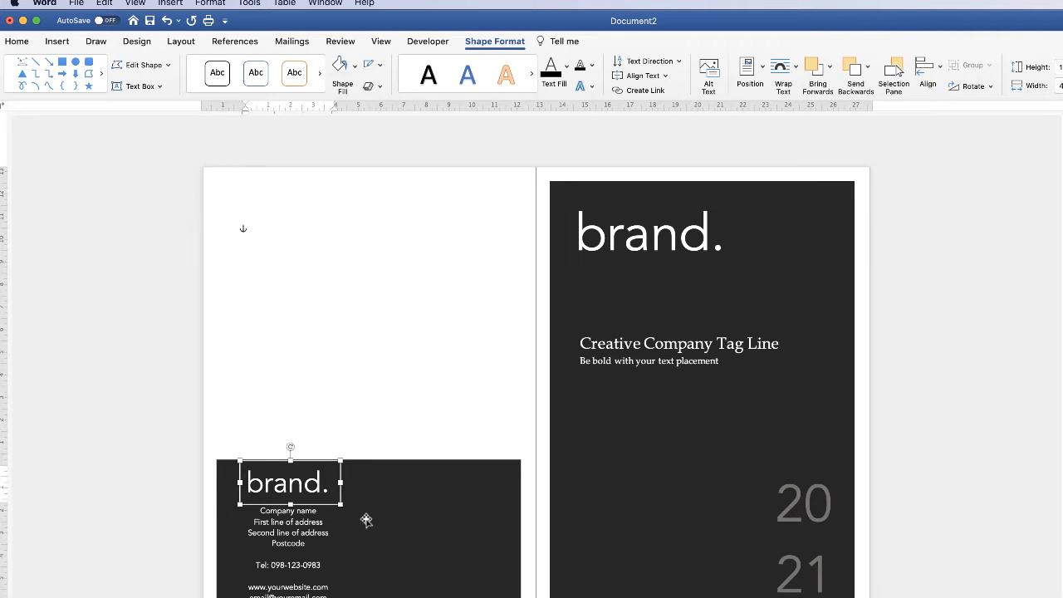
{"action": "key", "text": "Left"}
- Extend the short dark panel's upper edge upward and nudge the small "brand." text box up inside it
{"action": "left_click", "coordinate": [369, 461]}
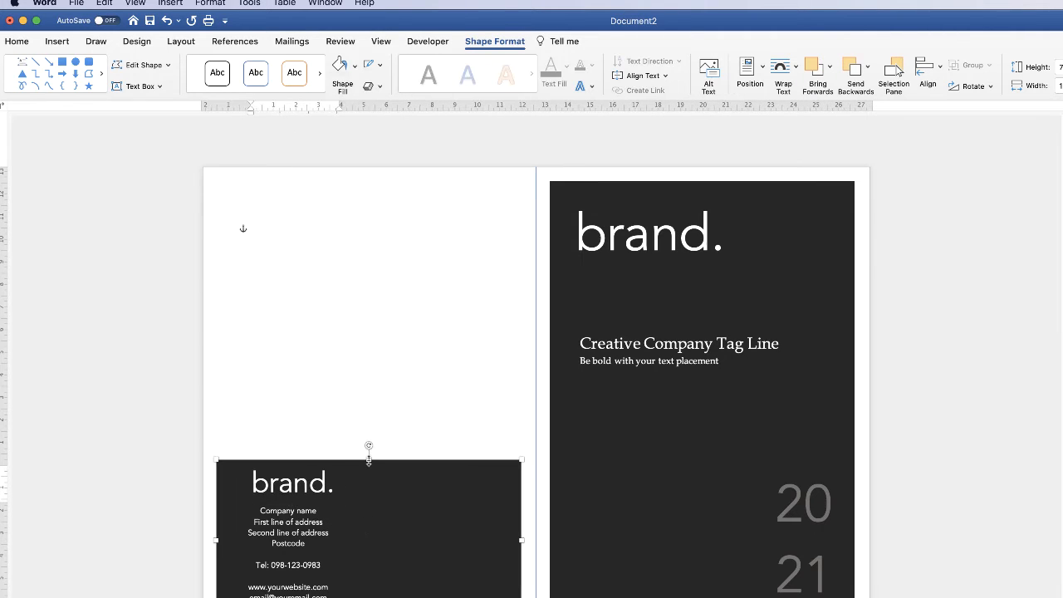
{"action": "left_click_drag", "start_coordinate": [369, 456], "coordinate": [369, 446]}
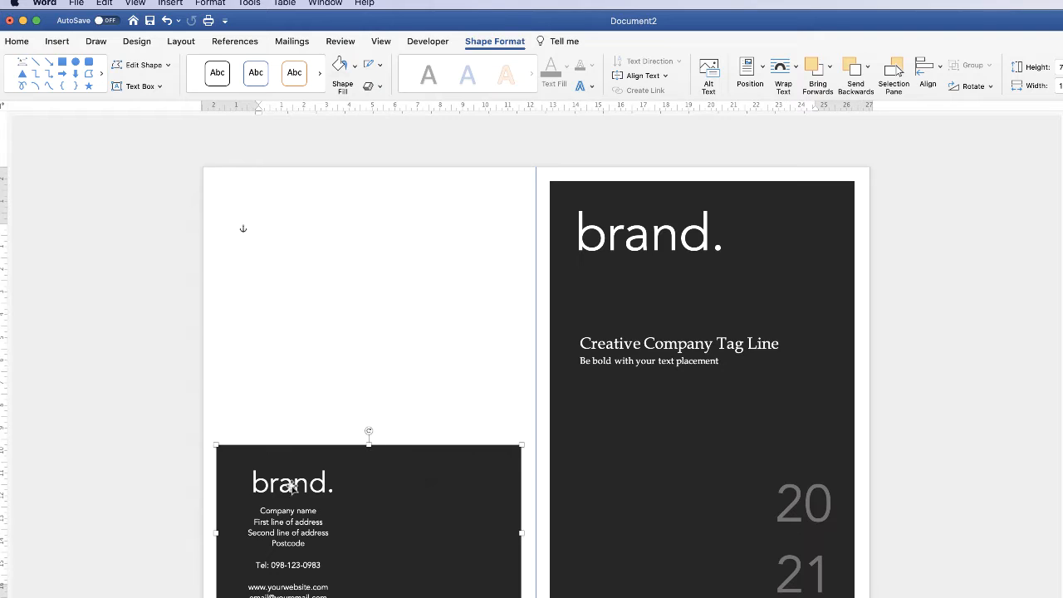
{"action": "left_click", "coordinate": [295, 494]}
{"action": "key", "text": "Up"}
- Duplicate the contact details text box beside the original and replace its text with the FACEBOOK, INSTAGRAM, TWITTER and PINTEREST list
{"action": "left_click", "coordinate": [297, 553]}
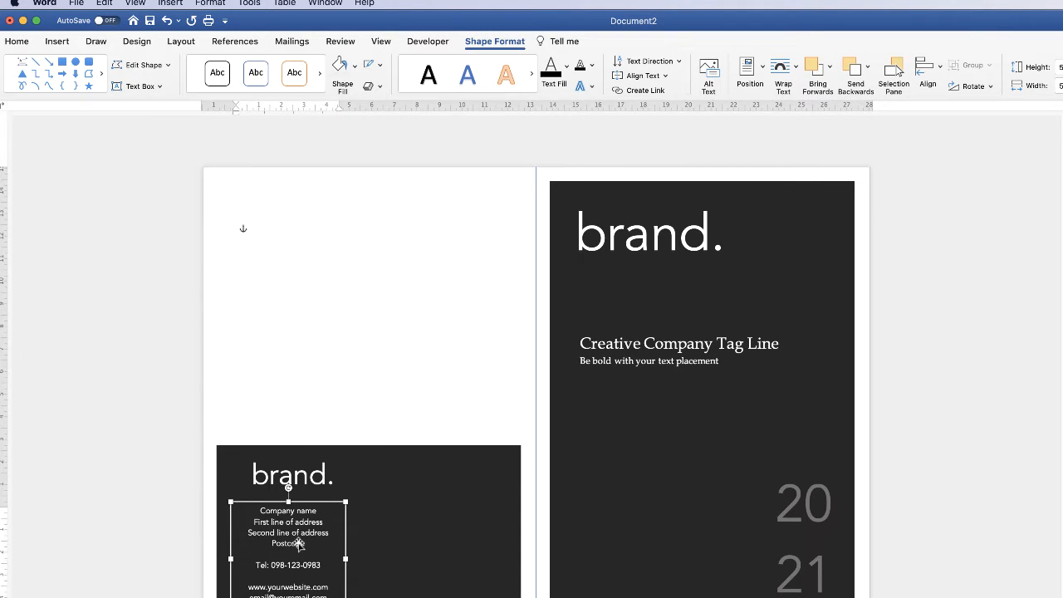
{"action": "key", "text": "super+c"}
{"action": "key", "text": "super+v"}
{"action": "left_click_drag", "start_coordinate": [296, 515], "coordinate": [436, 472]}
{"action": "key", "text": "BackSpace"}
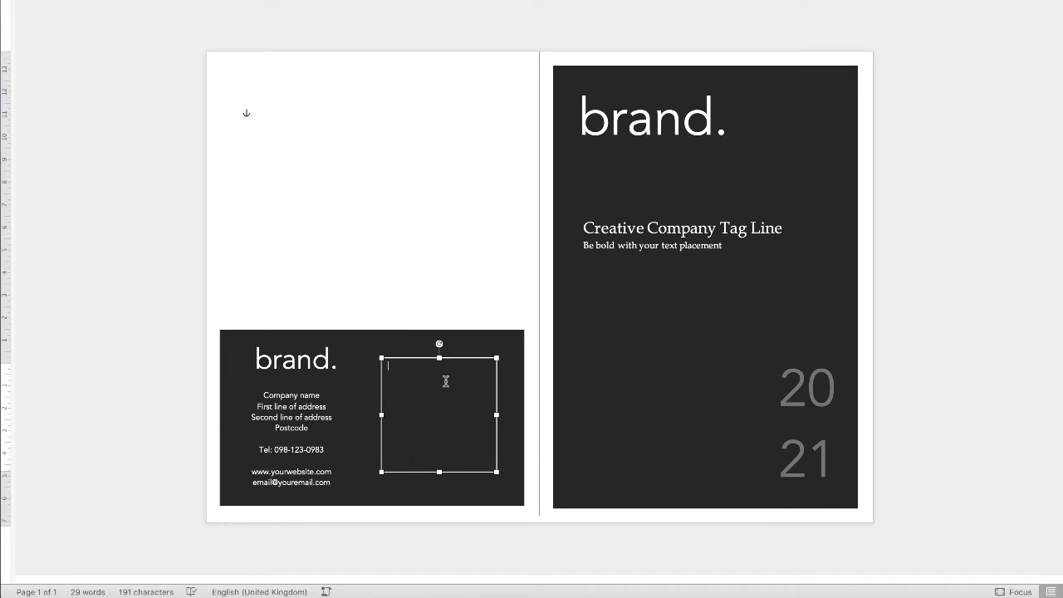
{"action": "key", "text": "super+v"}
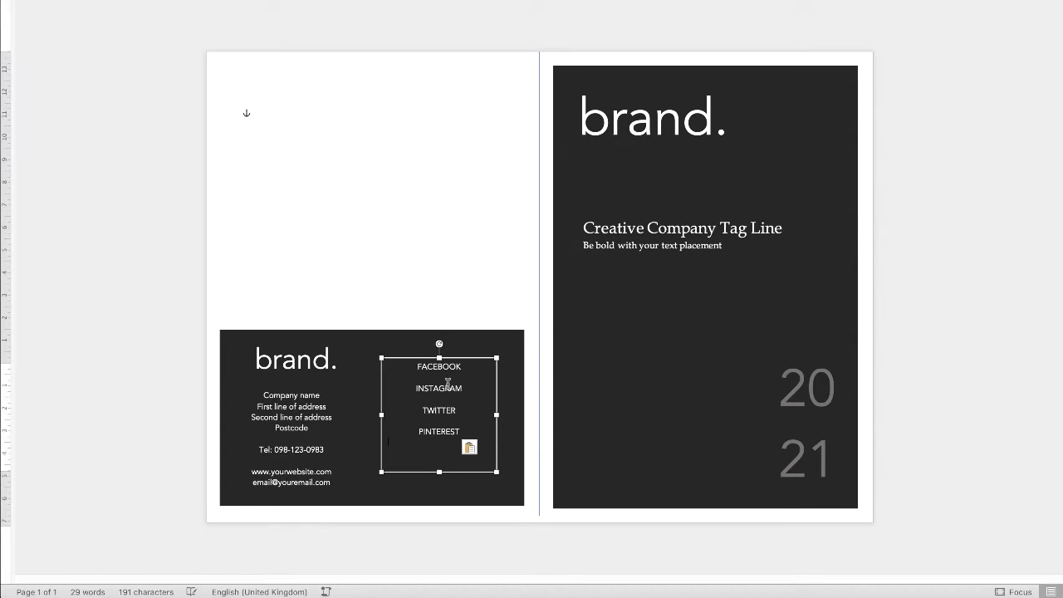
- Shorten the social media text box to fit its list and move it slightly lower in the short panel
{"action": "left_click_drag", "start_coordinate": [440, 471], "coordinate": [439, 443]}
{"action": "left_click_drag", "start_coordinate": [444, 389], "coordinate": [444, 402]}
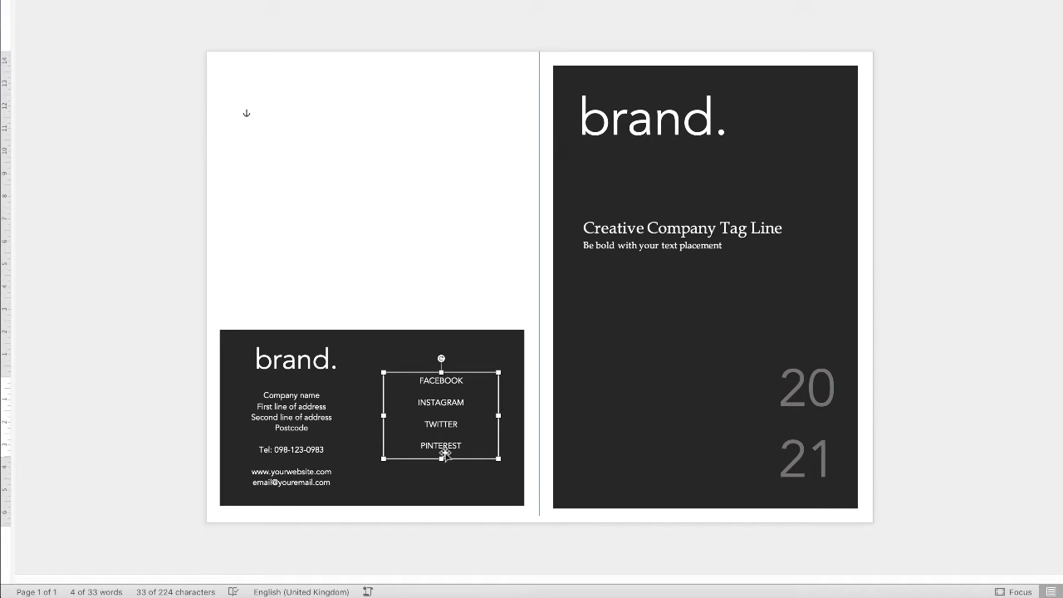
{"action": "left_click", "coordinate": [505, 347]}
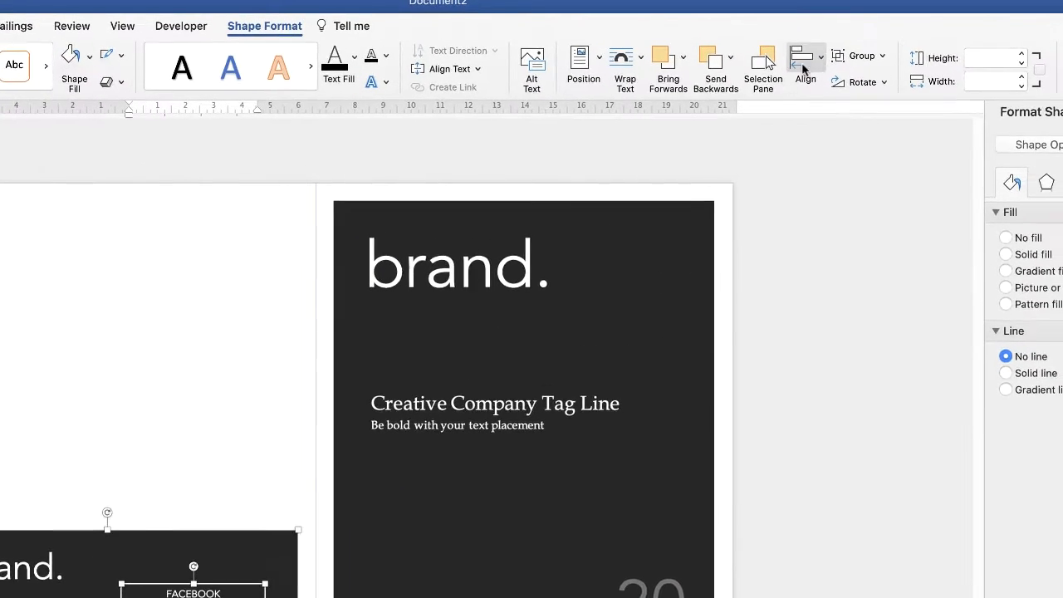
{"action": "left_click", "coordinate": [823, 63]}
{"action": "left_click", "coordinate": [825, 126]}
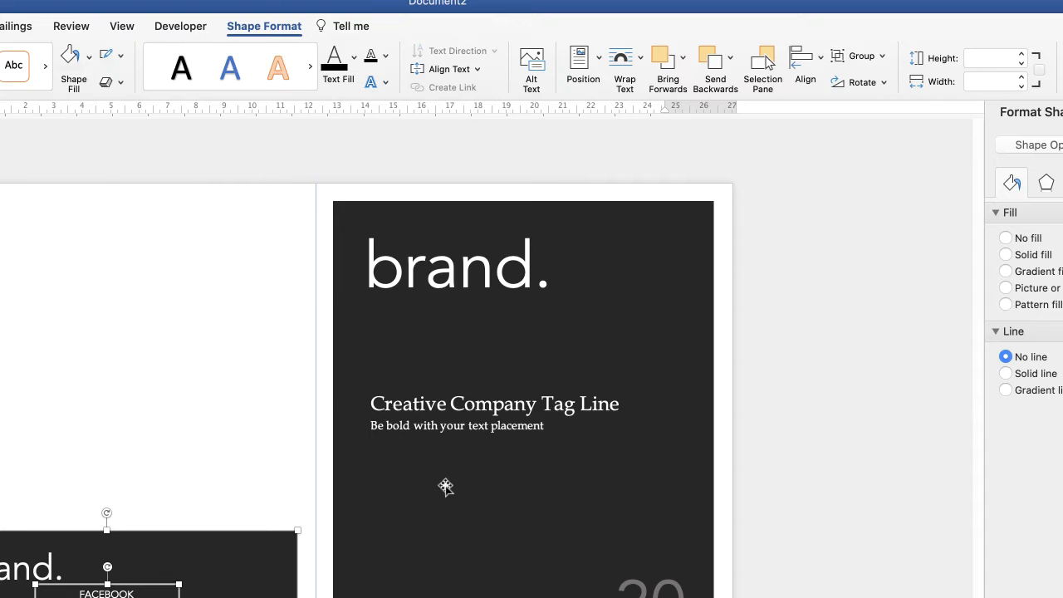
{"action": "key", "text": "super+z"}
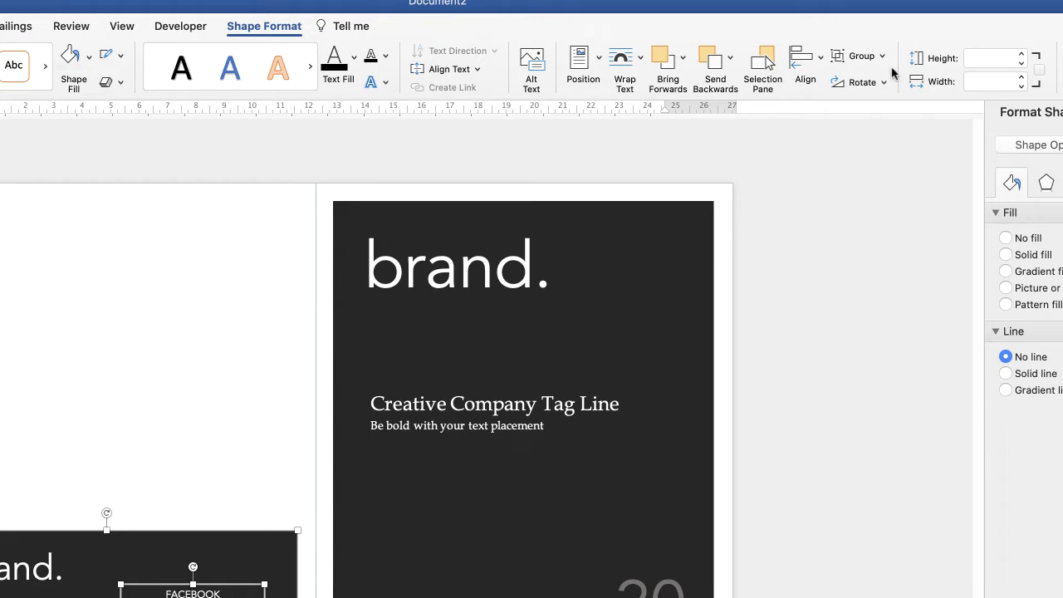
- Align the social media text box to the vertical middle of the short dark panel
{"action": "left_click", "coordinate": [823, 63]}
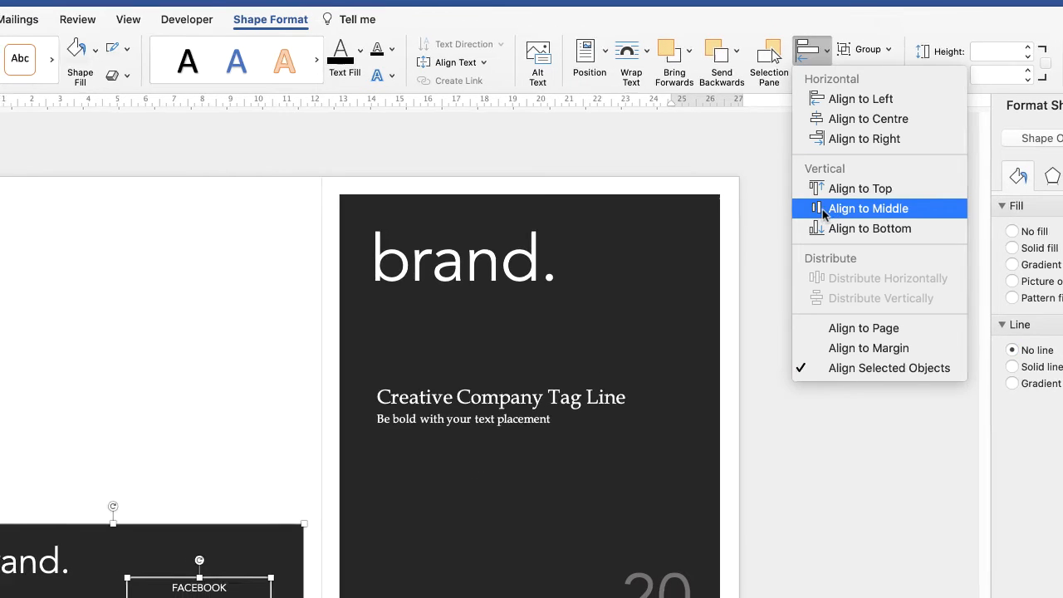
{"action": "left_click", "coordinate": [823, 214]}
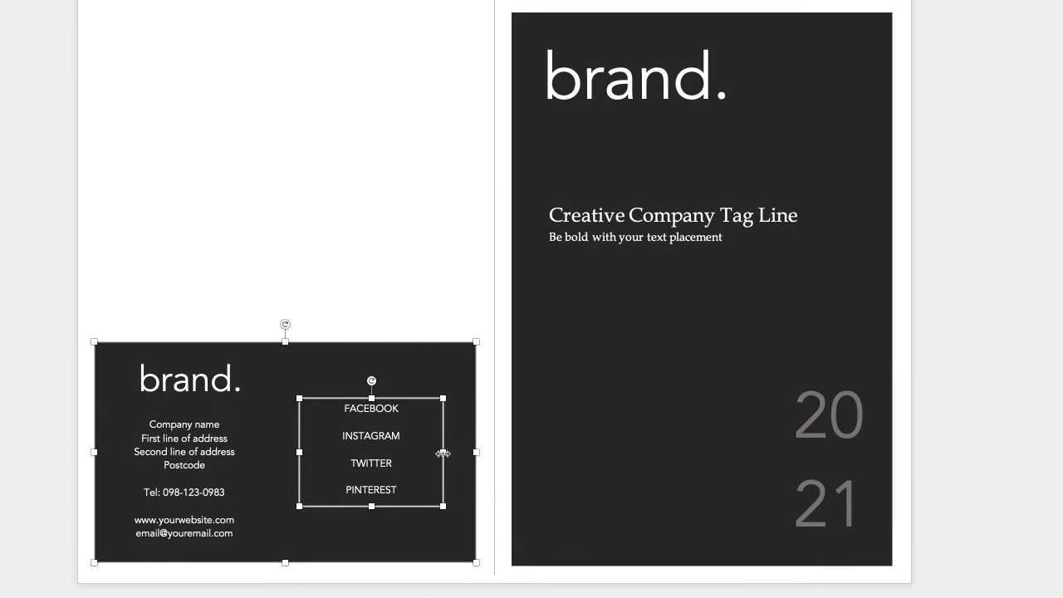
{"action": "left_click", "coordinate": [430, 274]}
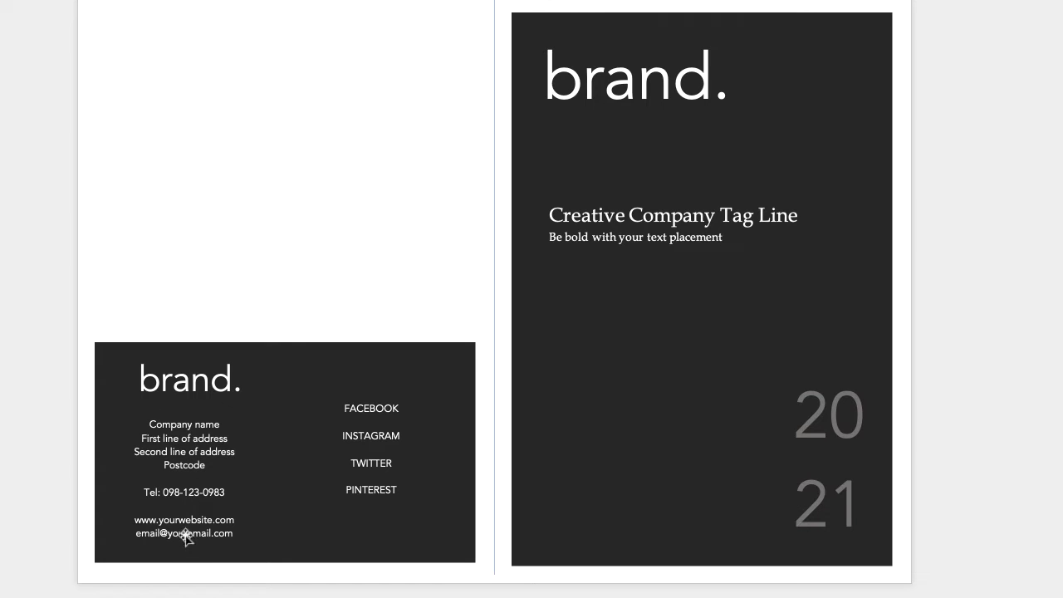
- Nudge the contact details text box up and slightly right within the short dark panel
{"action": "left_click", "coordinate": [194, 460]}
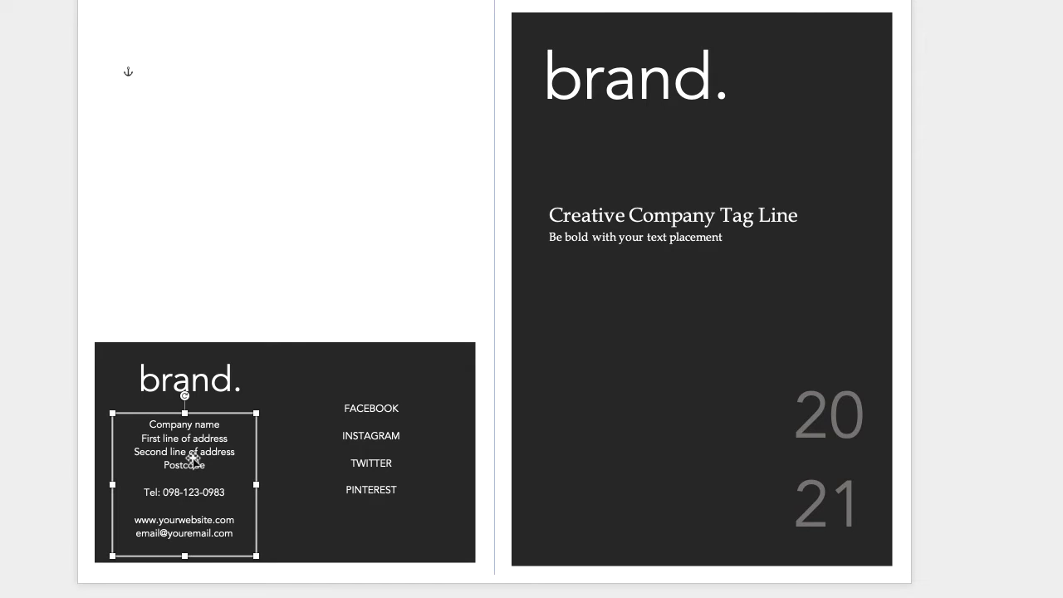
{"action": "key", "text": "Up"}
{"action": "key", "text": "Up"}
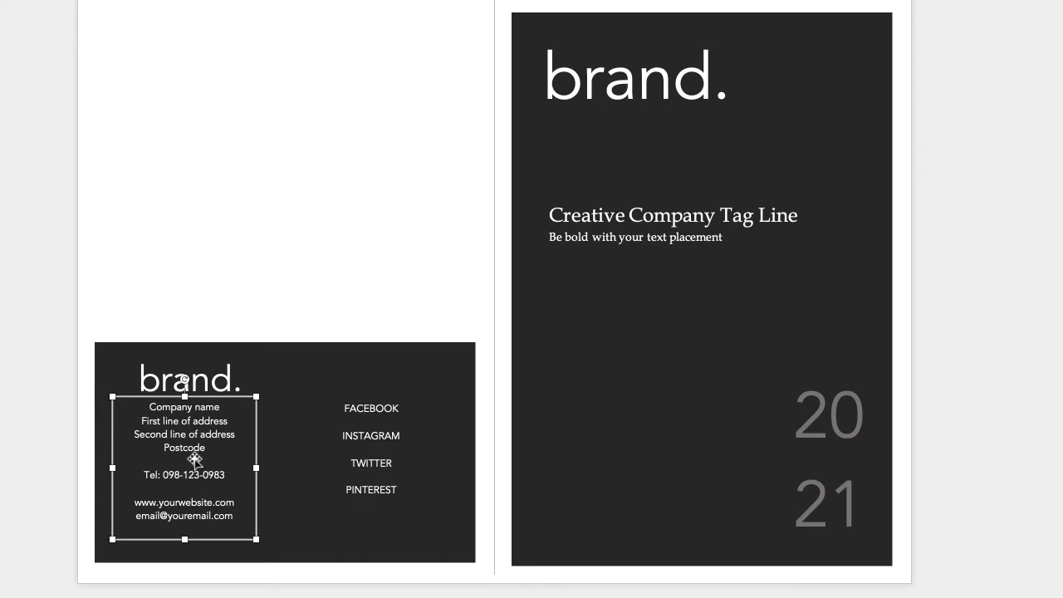
{"action": "key", "text": "Right"}
{"action": "key", "text": "Right"}
{"action": "key", "text": "Right"}
- Nudge the small "brand." text box right over the contact details, and move the contact details slightly down
{"action": "left_click", "coordinate": [209, 378]}
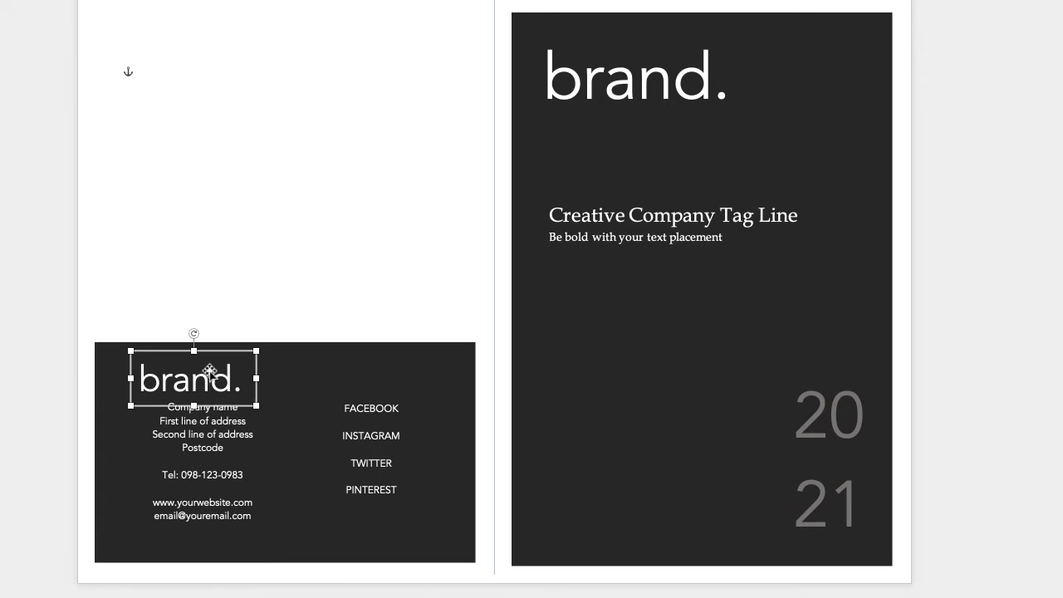
{"action": "key", "text": "Right"}
{"action": "key", "text": "Right"}
{"action": "left_click", "coordinate": [300, 488]}
{"action": "left_click", "coordinate": [369, 325]}
{"action": "left_click", "coordinate": [251, 447]}
{"action": "key", "text": "Down"}
{"action": "left_click", "coordinate": [349, 258]}
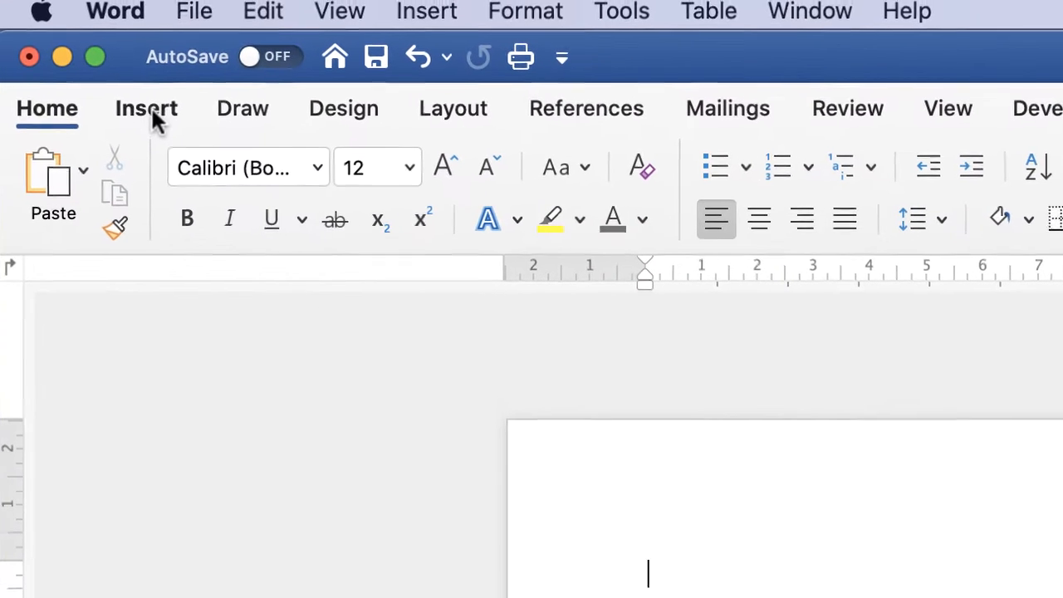
- Insert the white laptop photo from a file in the Downloads folder
{"action": "left_click", "coordinate": [157, 116]}
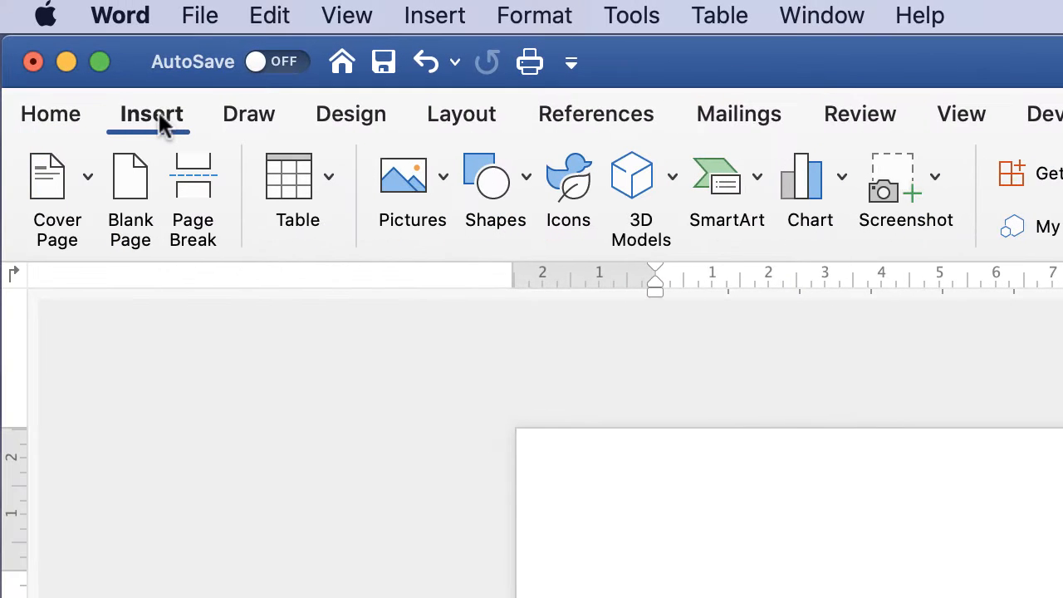
{"action": "left_click", "coordinate": [452, 183]}
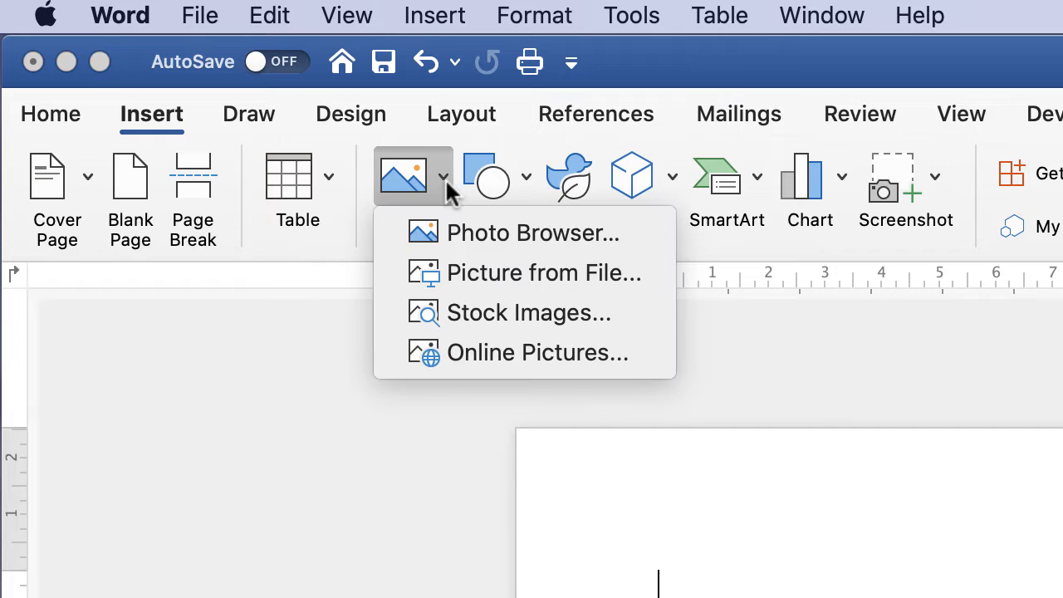
{"action": "left_click", "coordinate": [475, 268]}
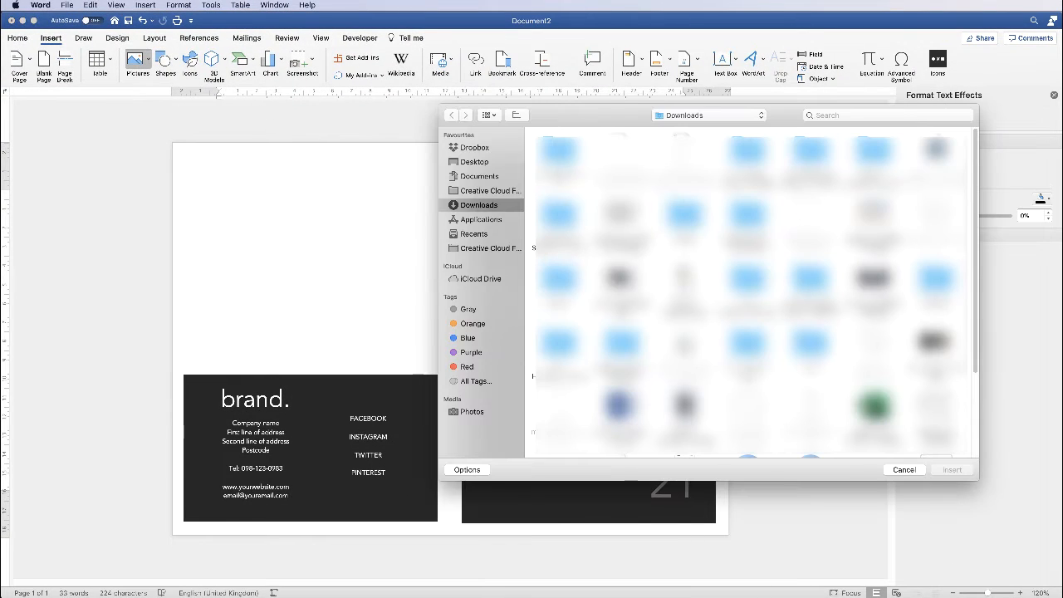
{"action": "left_click", "coordinate": [623, 286]}
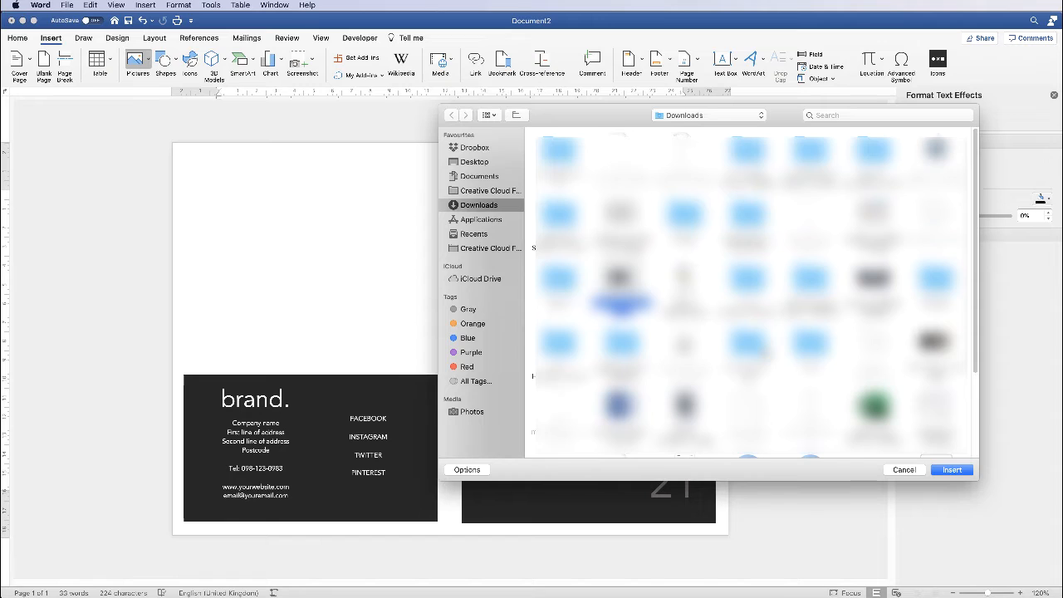
{"action": "left_click", "coordinate": [951, 469]}
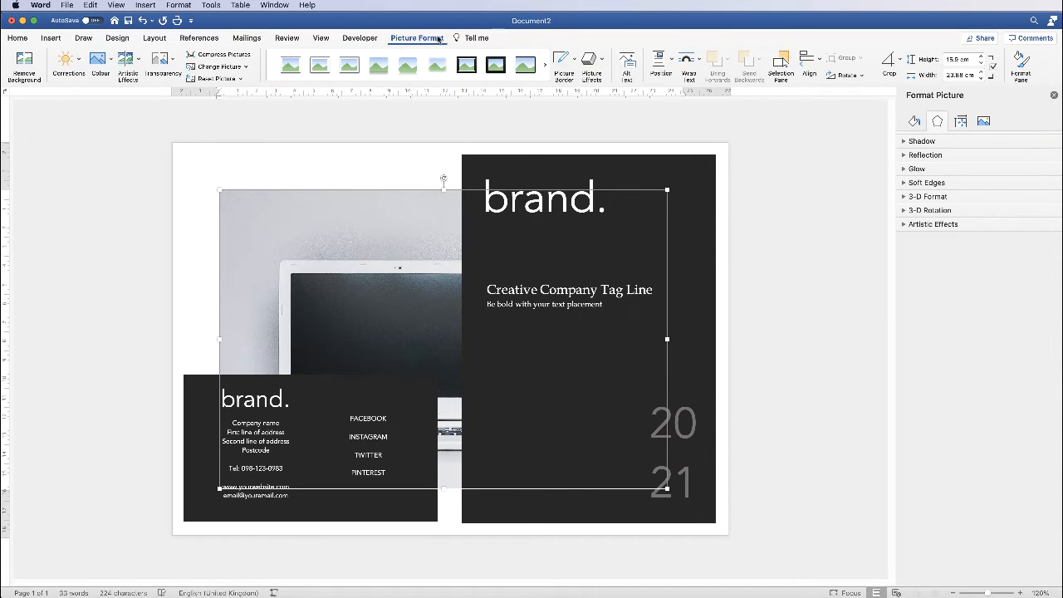
- Set the laptop picture's text wrapping to In Front of Text
{"action": "left_click", "coordinate": [700, 62]}
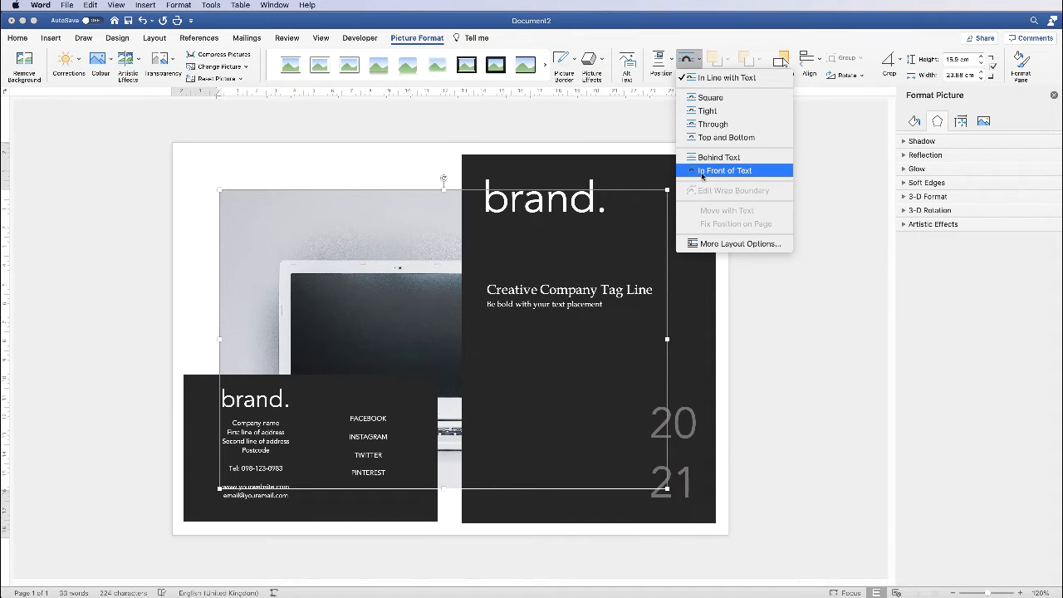
{"action": "right_click", "coordinate": [381, 245]}
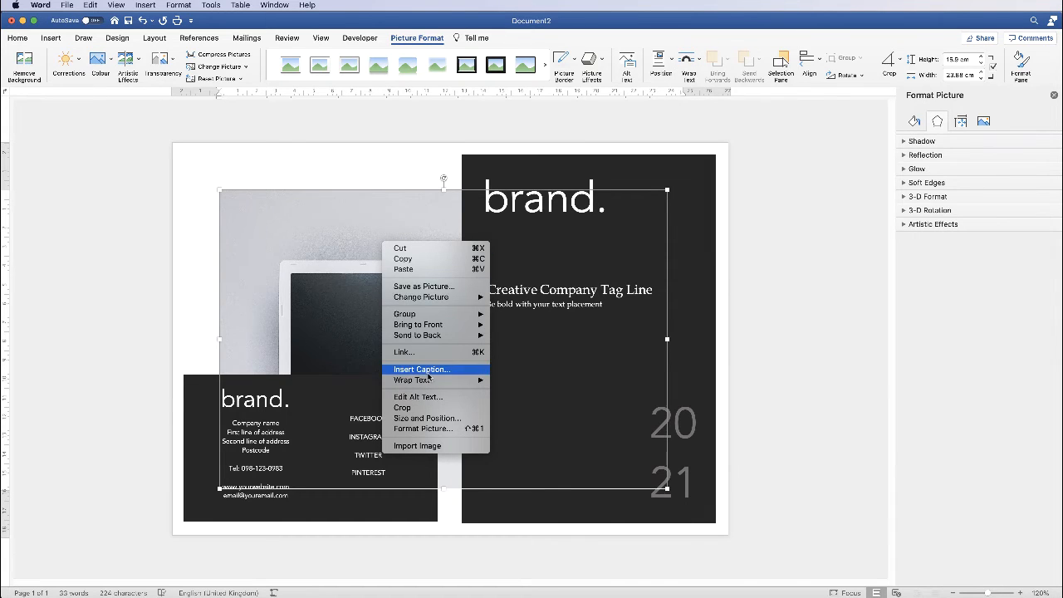
{"action": "mouse_move", "coordinate": [429, 382]}
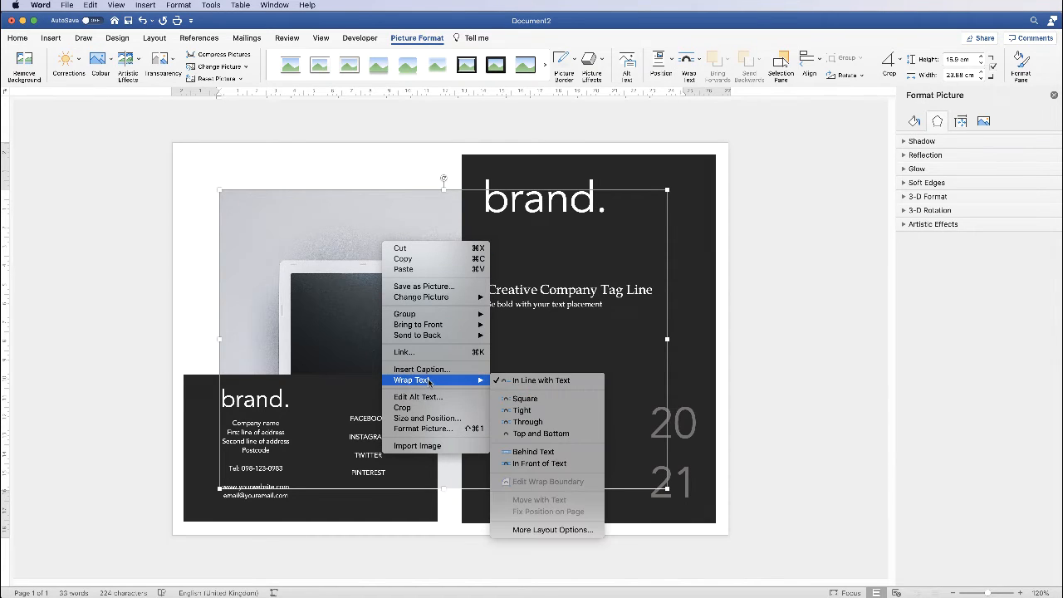
{"action": "left_click", "coordinate": [527, 463]}
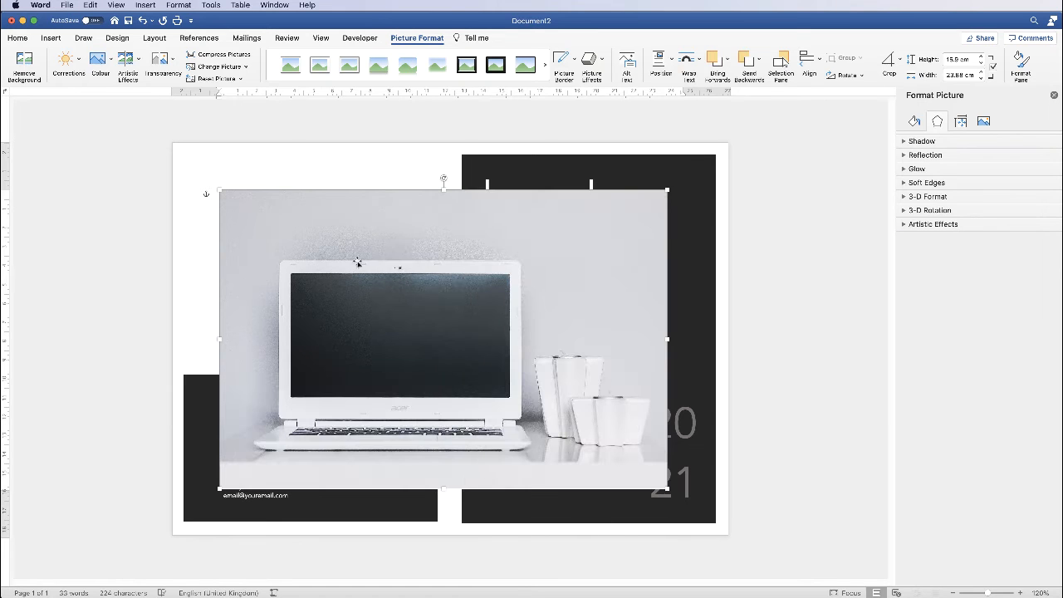
- Scale the laptop picture down to about 12.95 cm wide and place it just above the short dark panel
{"action": "left_click_drag", "start_coordinate": [353, 223], "coordinate": [322, 198]}
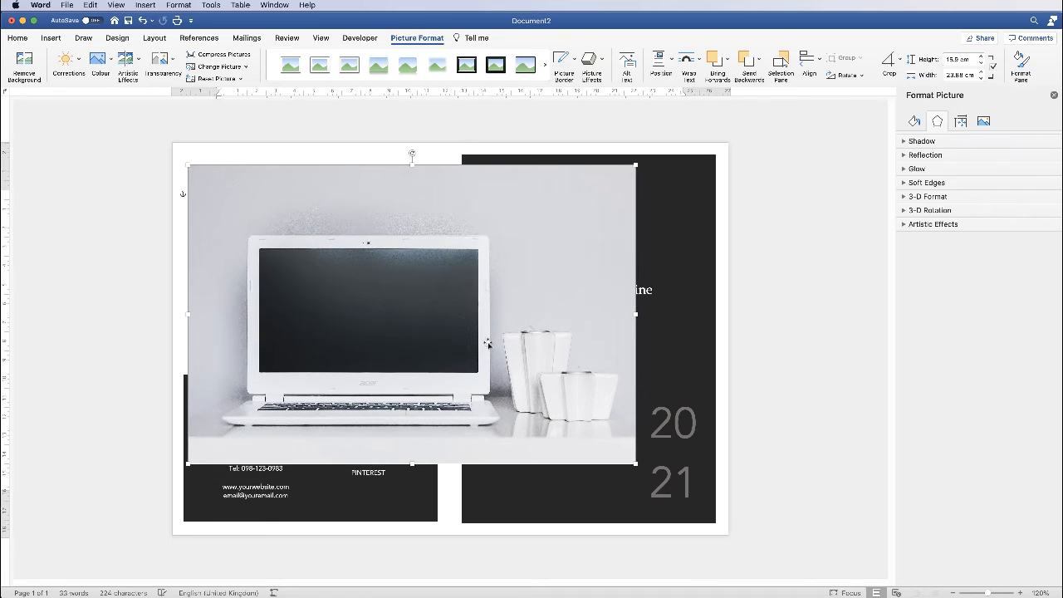
{"action": "left_click_drag", "start_coordinate": [633, 463], "coordinate": [414, 327]}
{"action": "left_click_drag", "start_coordinate": [371, 278], "coordinate": [378, 314]}
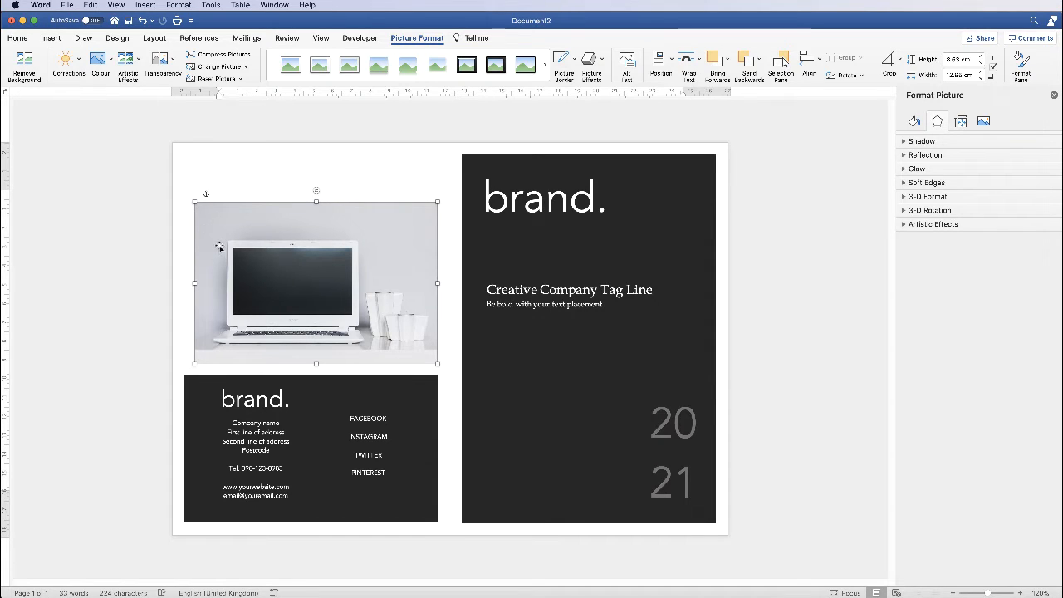
- Check the short dark panel's width and set the laptop picture's width to the same 13.54 cm
{"action": "left_click", "coordinate": [378, 388]}
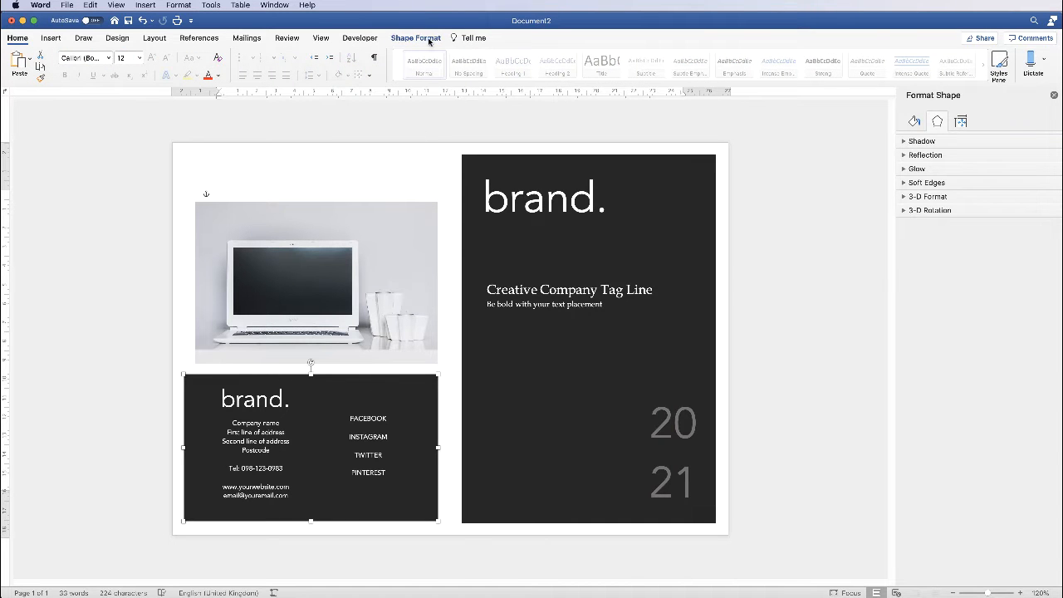
{"action": "left_click", "coordinate": [431, 40]}
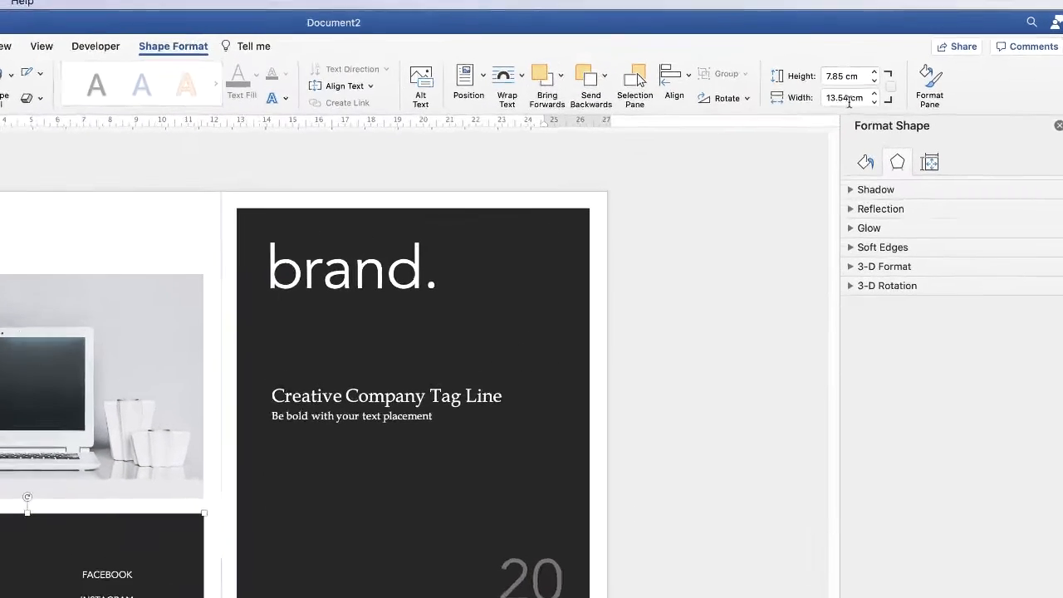
{"action": "left_click", "coordinate": [834, 105]}
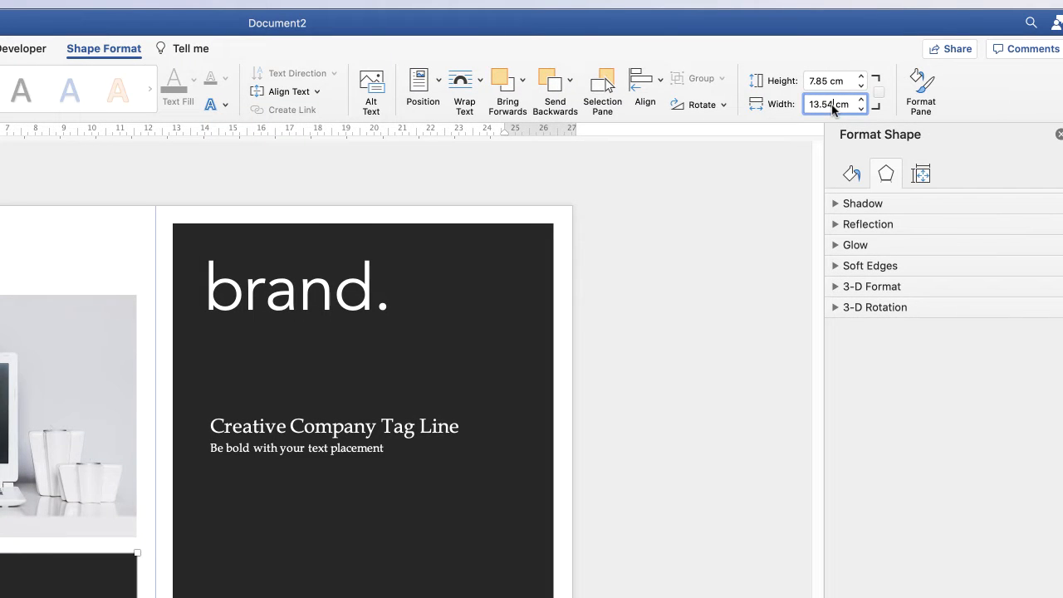
{"action": "left_click_drag", "start_coordinate": [833, 105], "coordinate": [814, 106]}
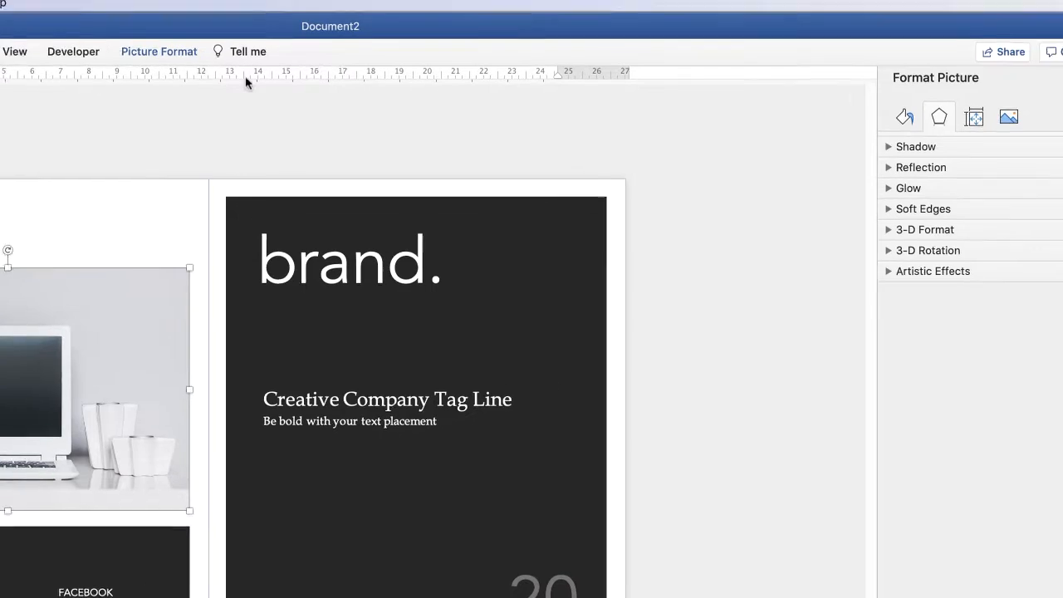
{"action": "left_click", "coordinate": [177, 53]}
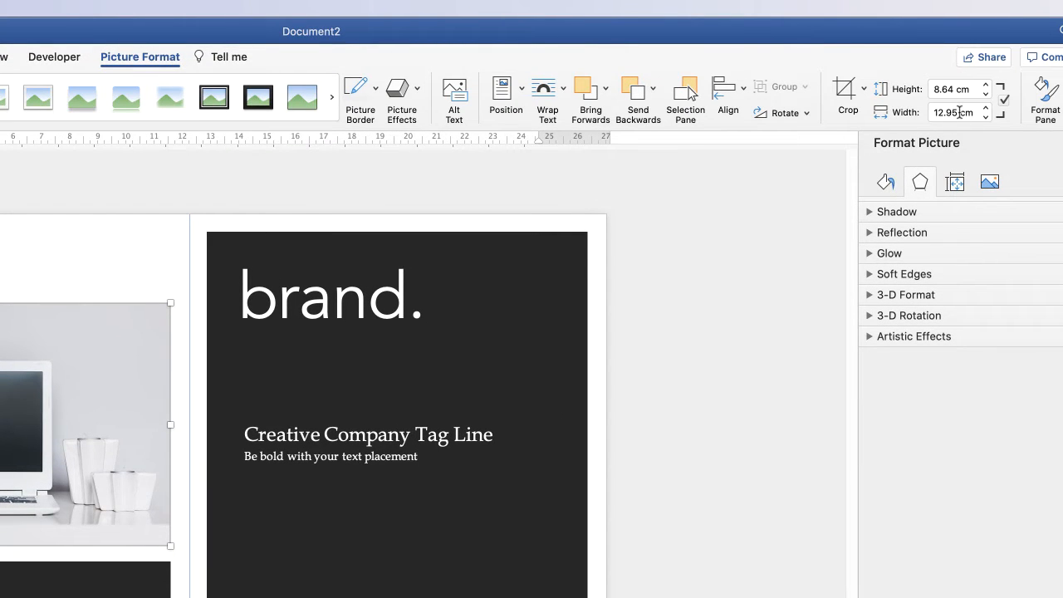
{"action": "left_click_drag", "start_coordinate": [960, 112], "coordinate": [926, 114]}
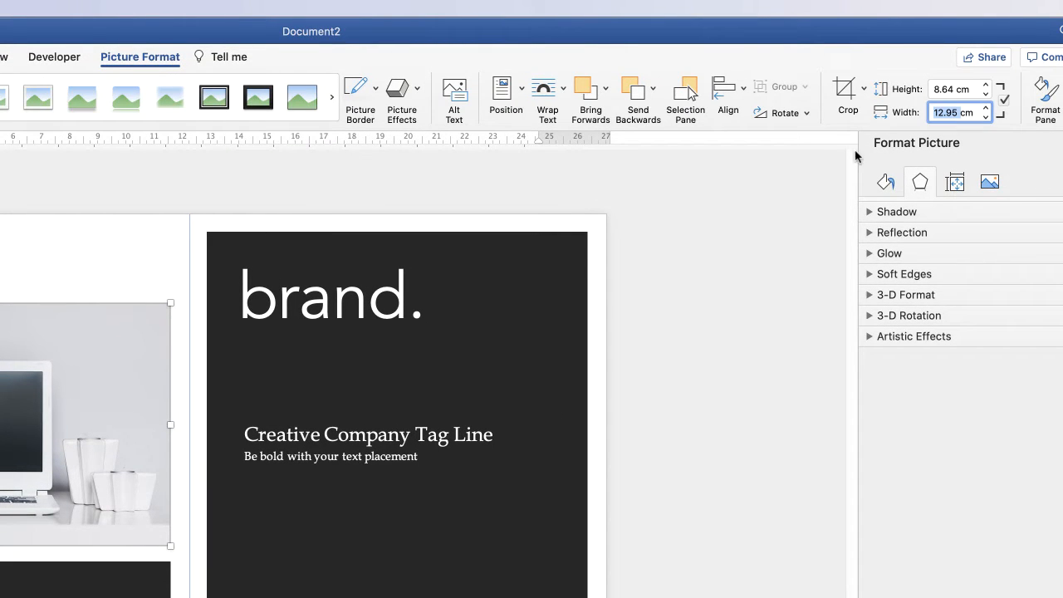
{"action": "type", "text": "13.54"}
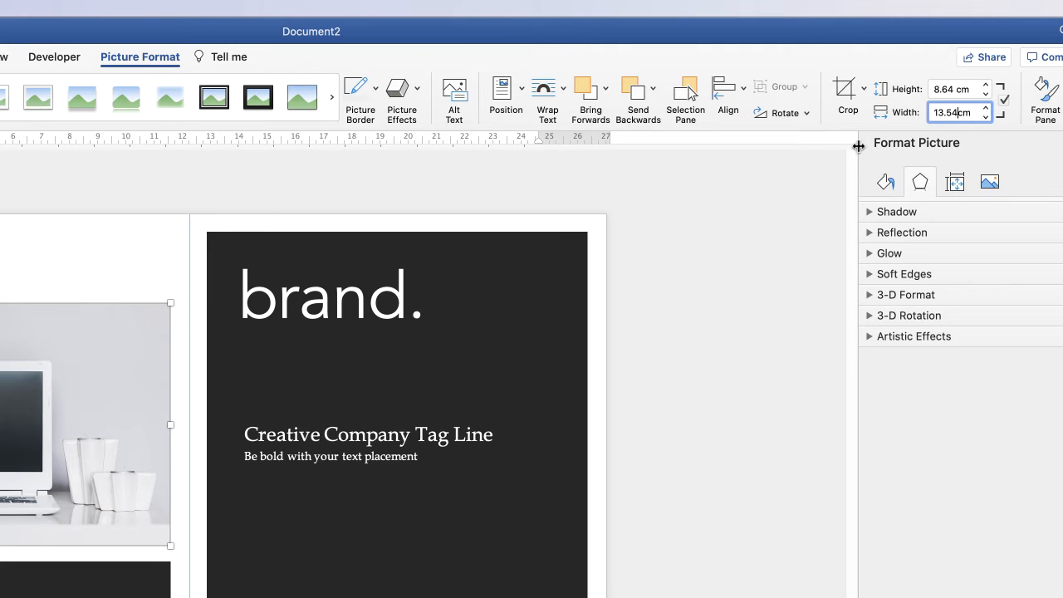
{"action": "key", "text": "Return"}
- Move the laptop picture left over the short dark panel and align the two horizontally to centre
{"action": "left_click_drag", "start_coordinate": [54, 424], "coordinate": [37, 425]}
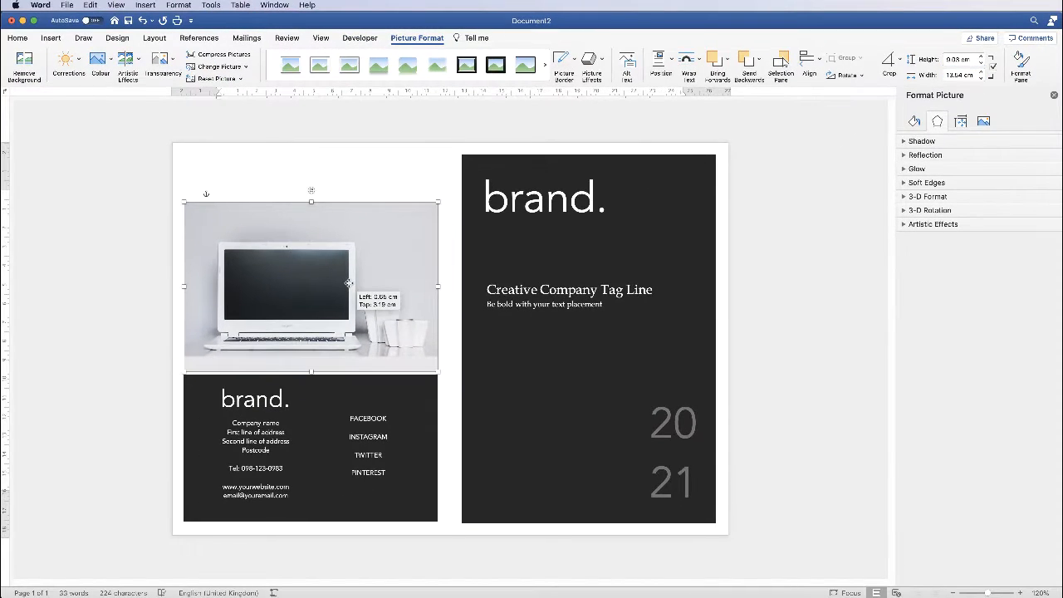
{"action": "left_click_drag", "start_coordinate": [348, 283], "coordinate": [348, 284]}
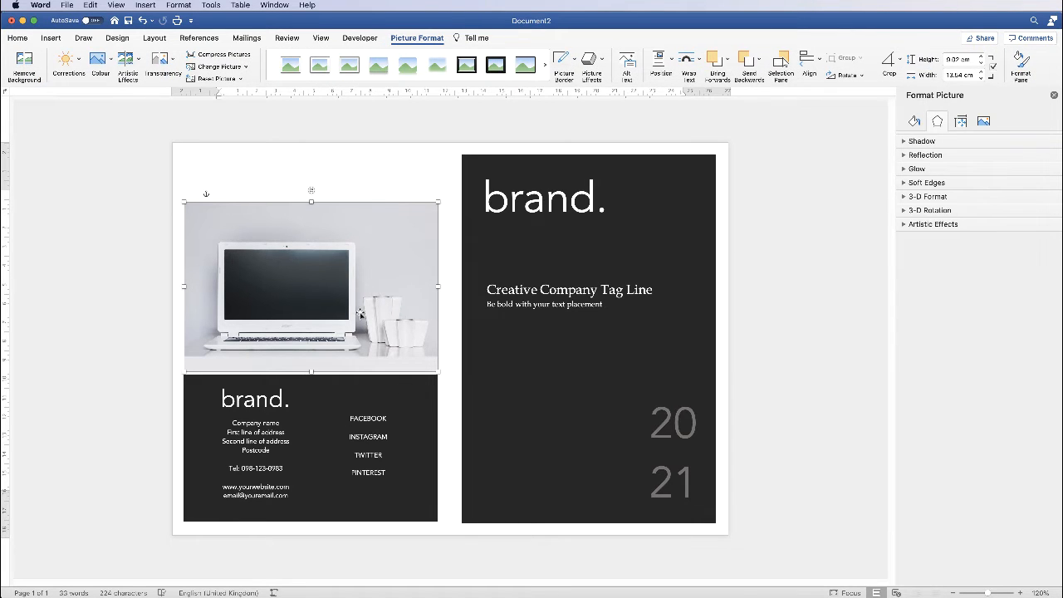
{"action": "left_click", "coordinate": [393, 384]}
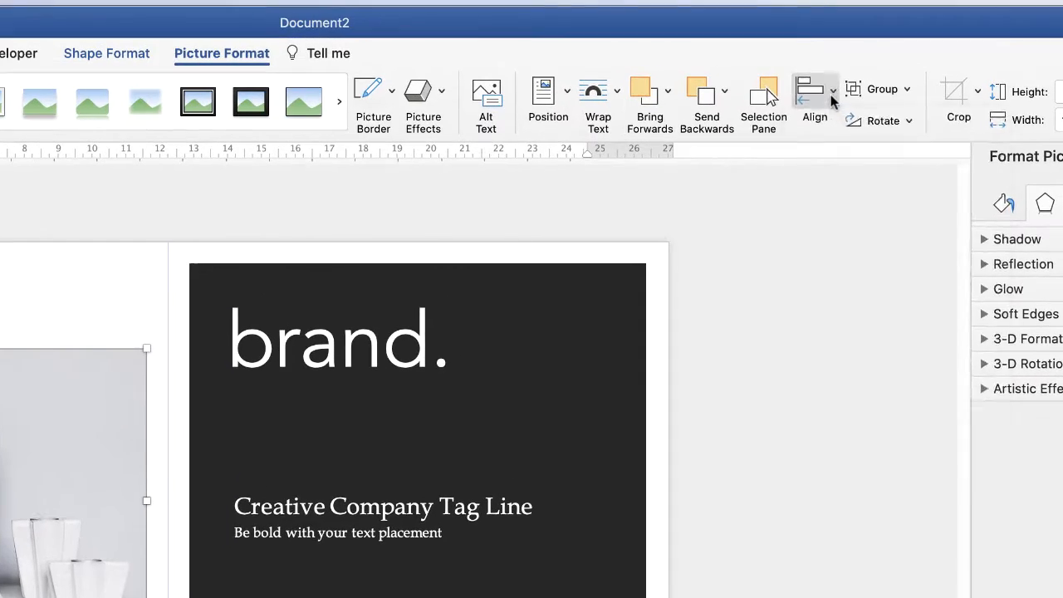
{"action": "left_click", "coordinate": [818, 64]}
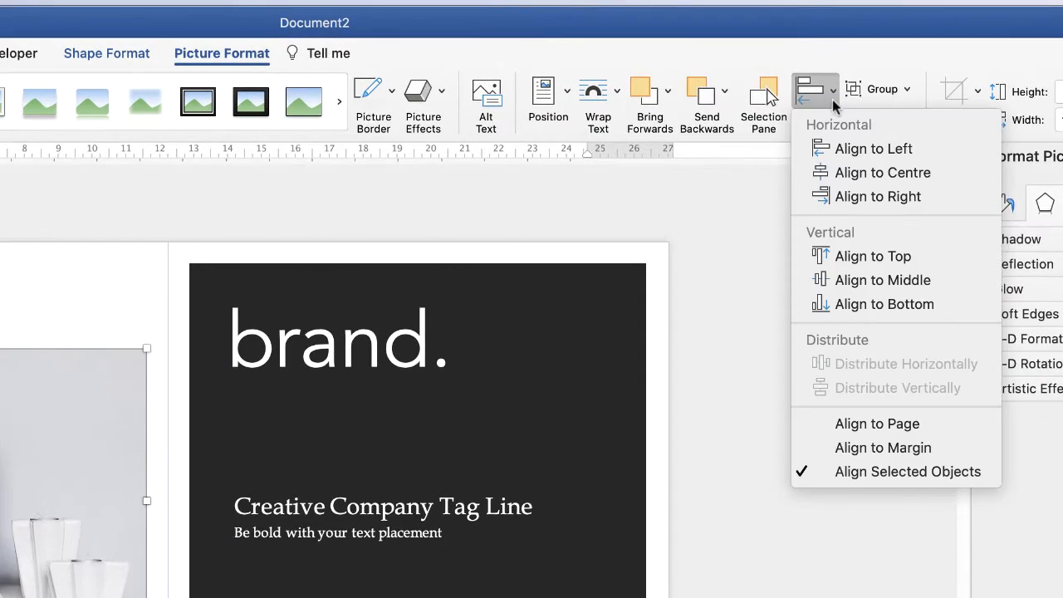
{"action": "left_click", "coordinate": [838, 181]}
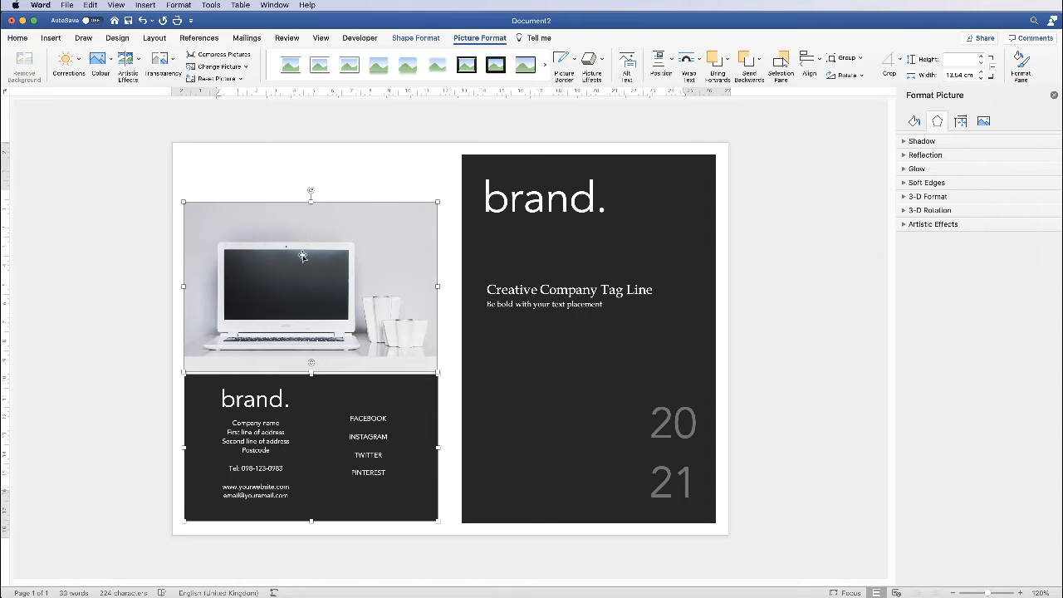
{"action": "left_click", "coordinate": [360, 170]}
- Nudge the laptop picture upward, leaving a gap between it and the short dark panel
{"action": "left_click", "coordinate": [339, 237]}
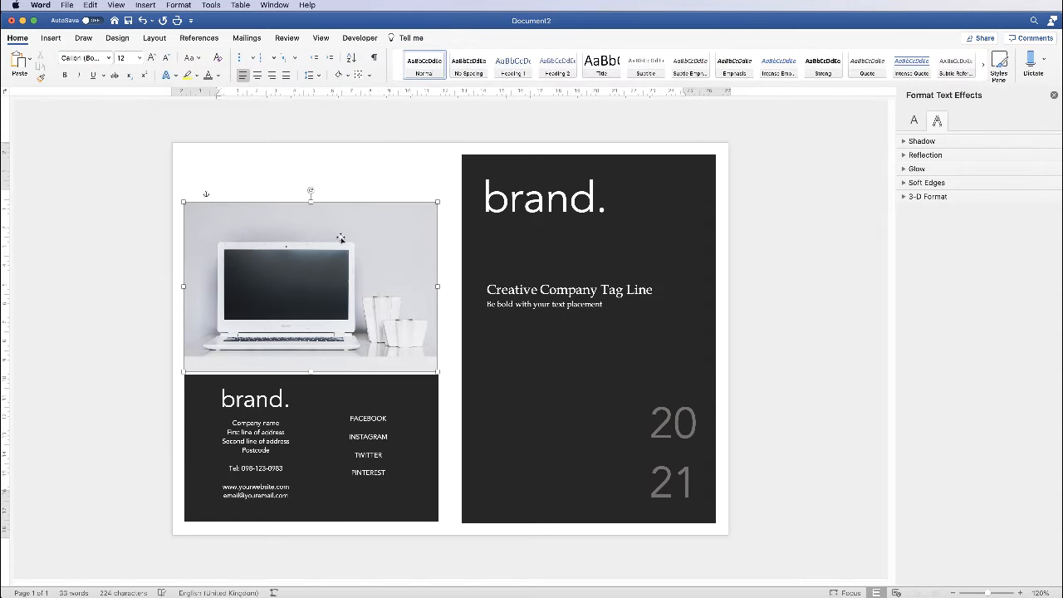
{"action": "key", "text": "Up"}
{"action": "key", "text": "Up"}
{"action": "key", "text": "Up"}
{"action": "key", "text": "Up"}
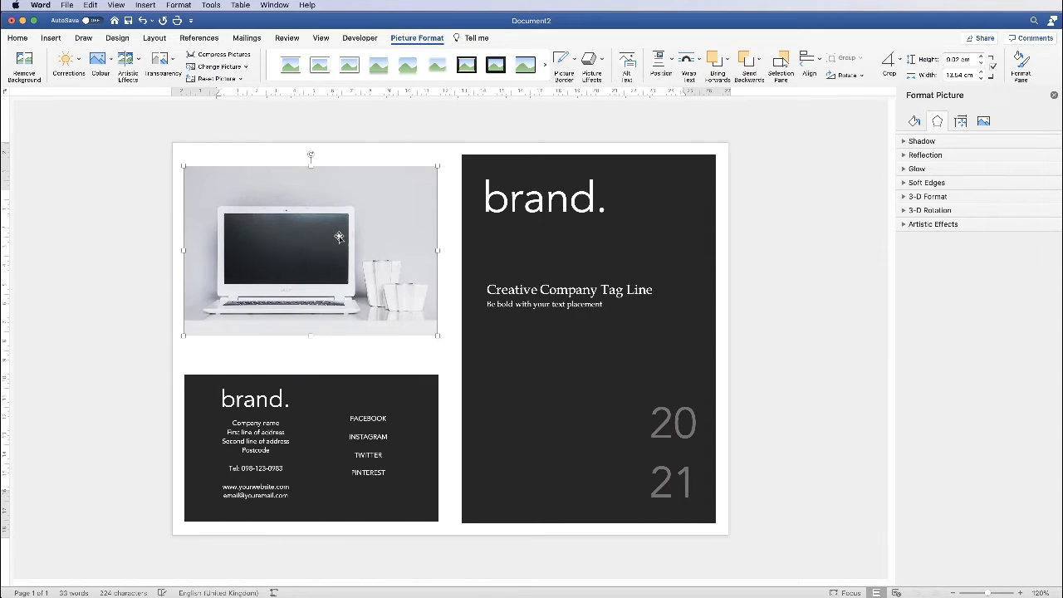
- Nudge the laptop picture further up and align its top edge with the top of the tall dark cover panel
{"action": "key", "text": "Up"}
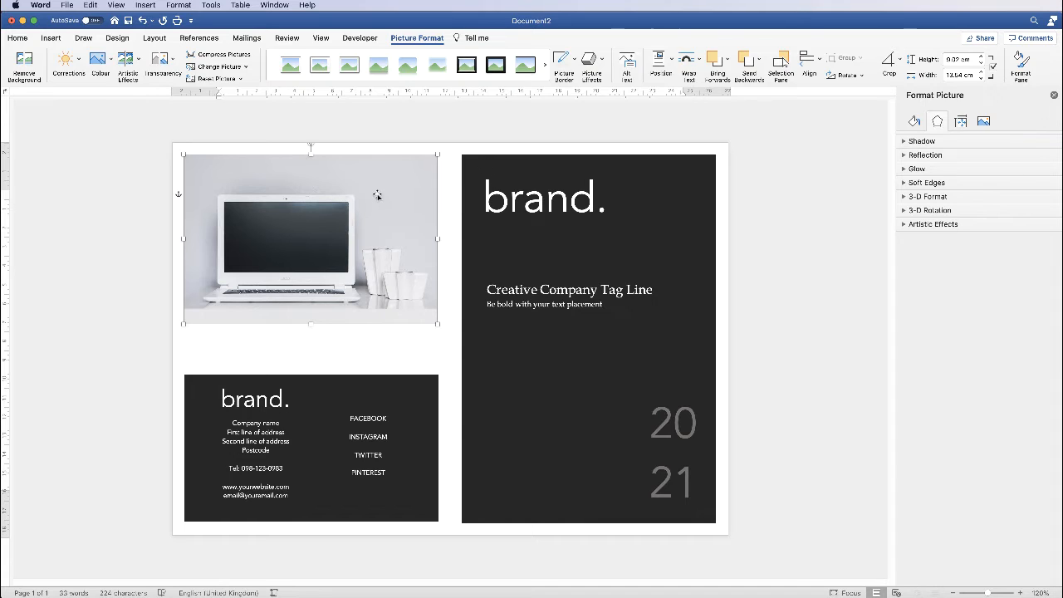
{"action": "left_click", "coordinate": [478, 162], "text": "shift"}
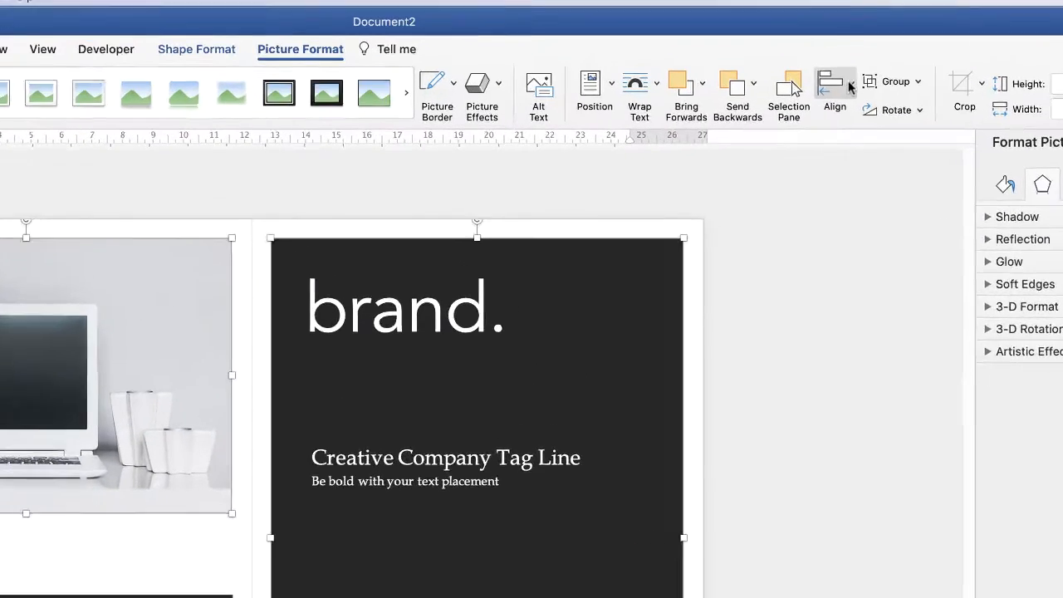
{"action": "left_click", "coordinate": [822, 62]}
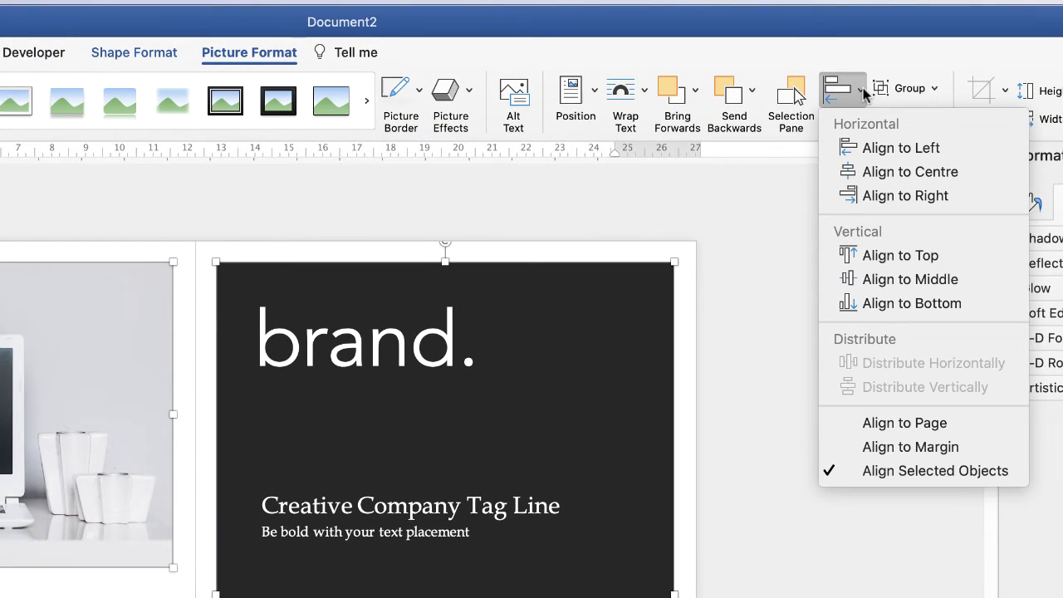
{"action": "left_click", "coordinate": [880, 255]}
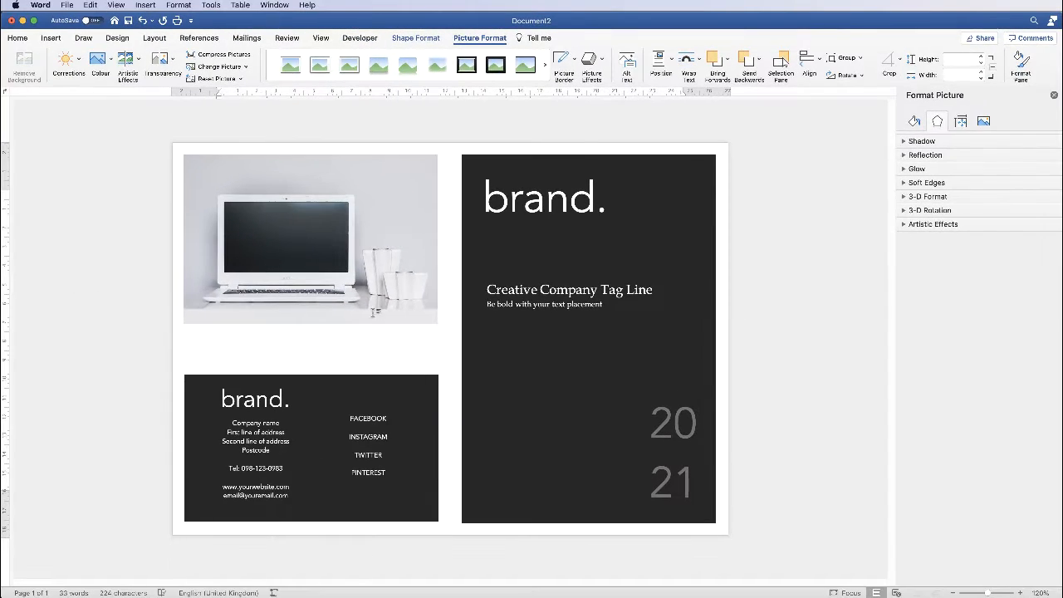
{"action": "left_click", "coordinate": [413, 171]}
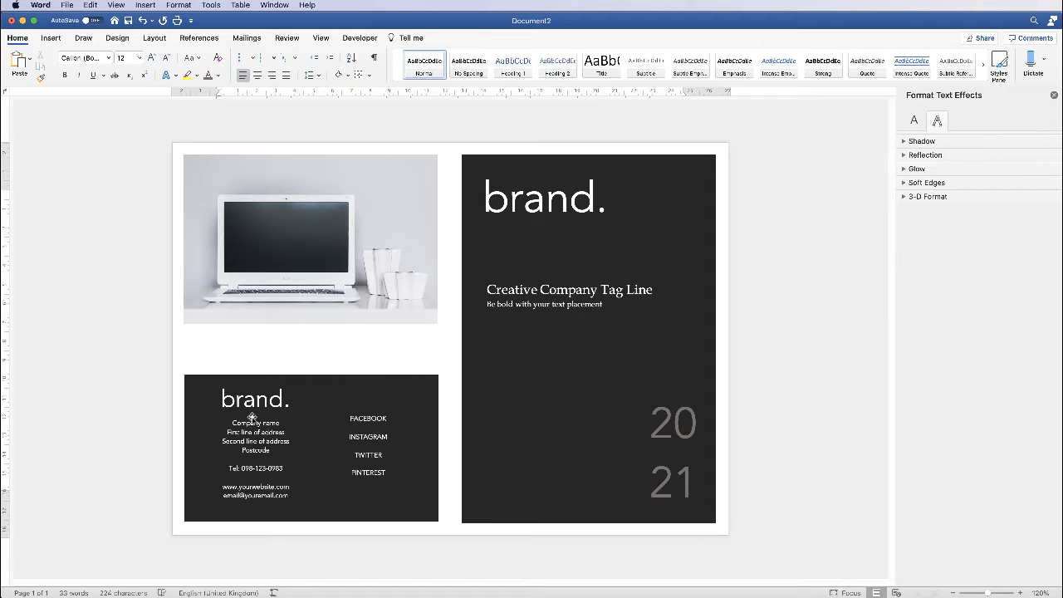
- Extend the short dark panel upward to make it taller and nudge its "brand." text up above the address block
{"action": "left_click", "coordinate": [396, 393]}
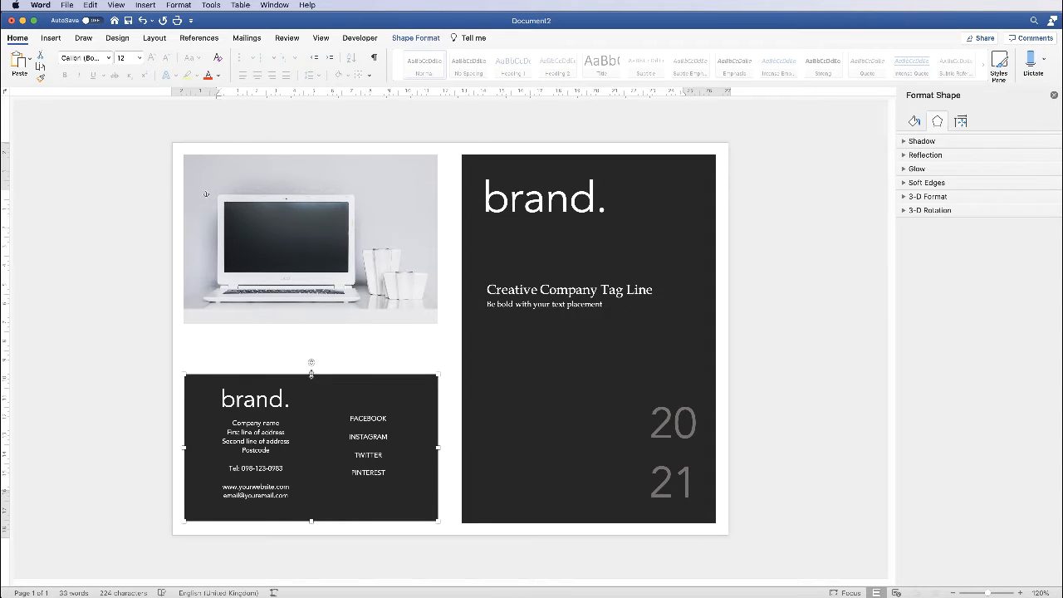
{"action": "left_click_drag", "start_coordinate": [312, 373], "coordinate": [311, 356]}
{"action": "left_click", "coordinate": [271, 398]}
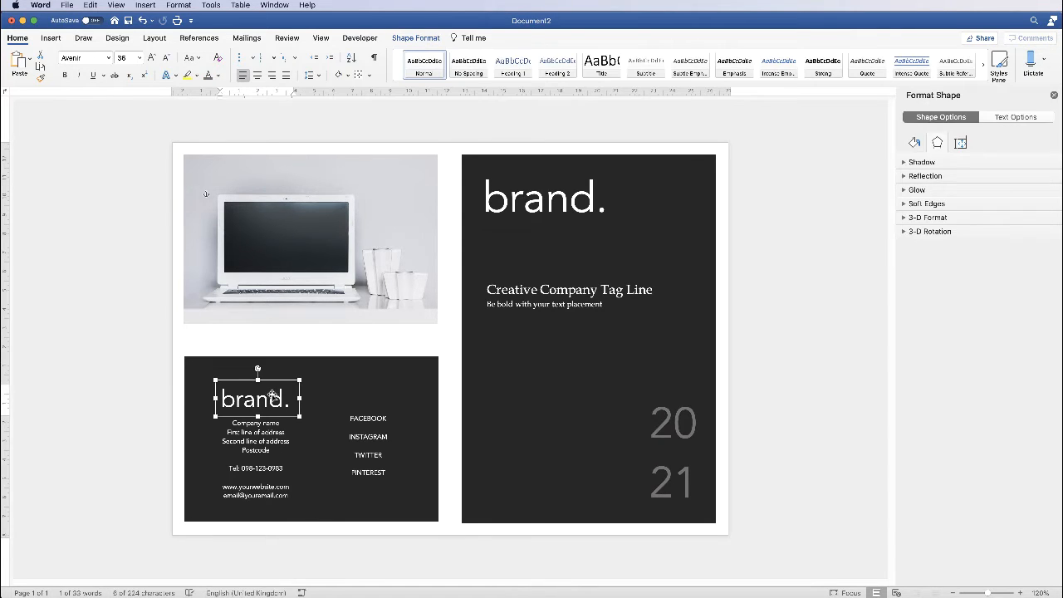
{"action": "key", "text": "Up"}
{"action": "key", "text": "Up"}
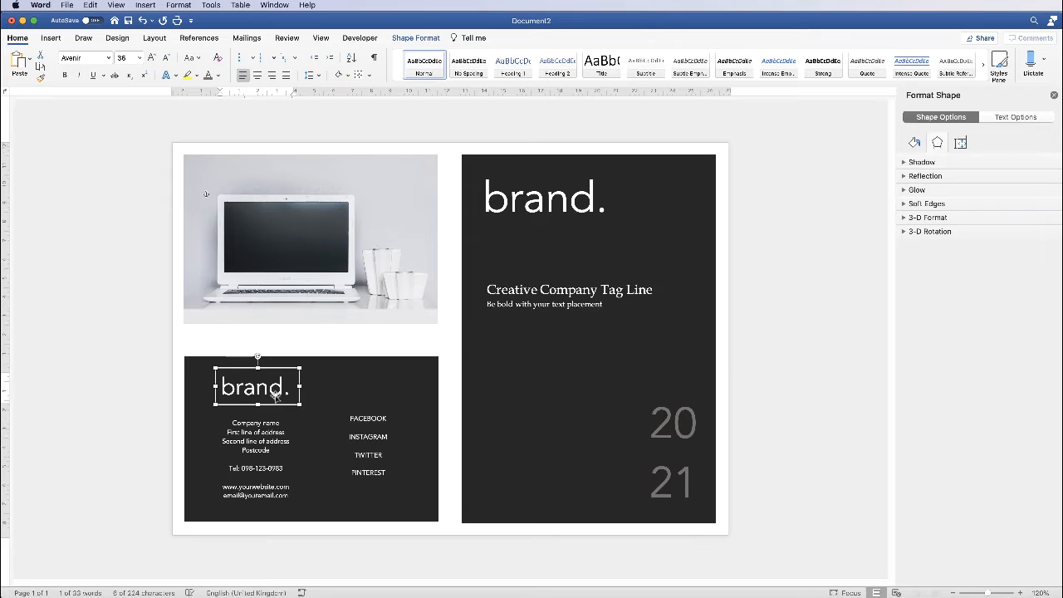
- Align the social media links text box to the vertical middle of the short dark panel
{"action": "left_click", "coordinate": [369, 434]}
{"action": "left_click", "coordinate": [428, 423], "text": "shift"}
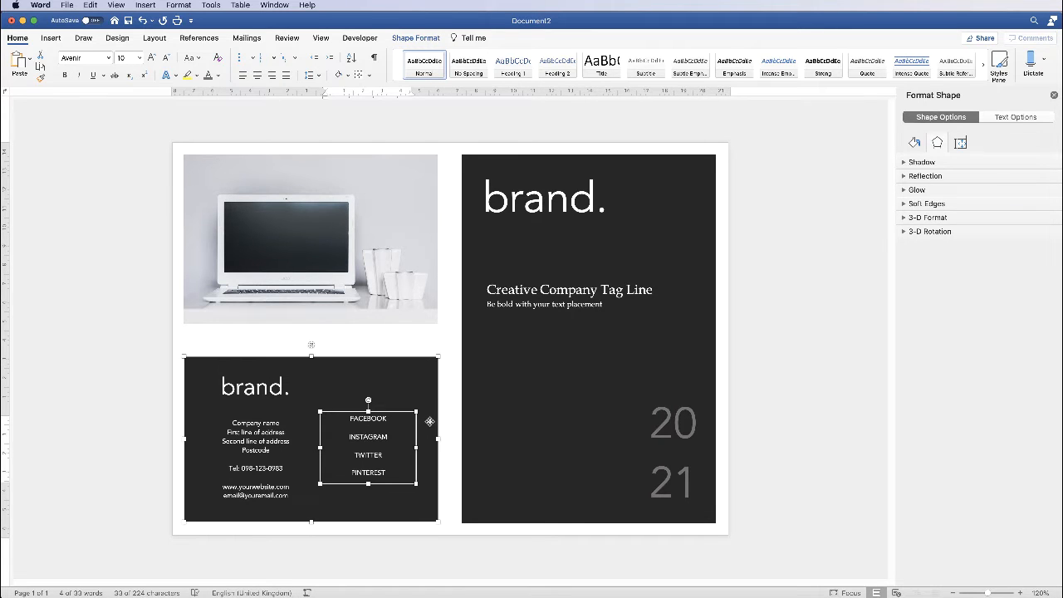
{"action": "left_click", "coordinate": [431, 39]}
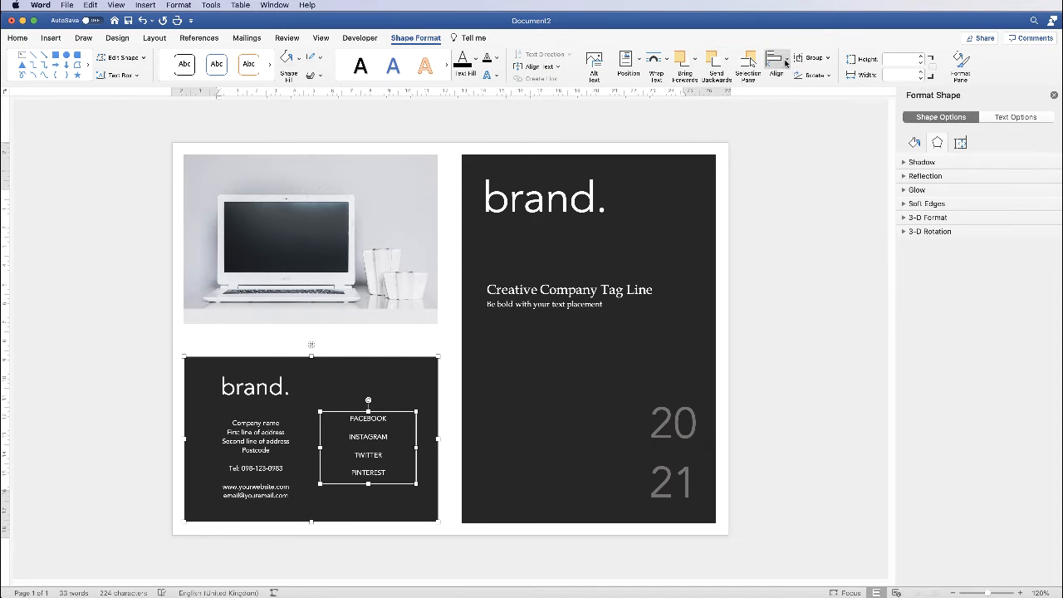
{"action": "left_click", "coordinate": [786, 63]}
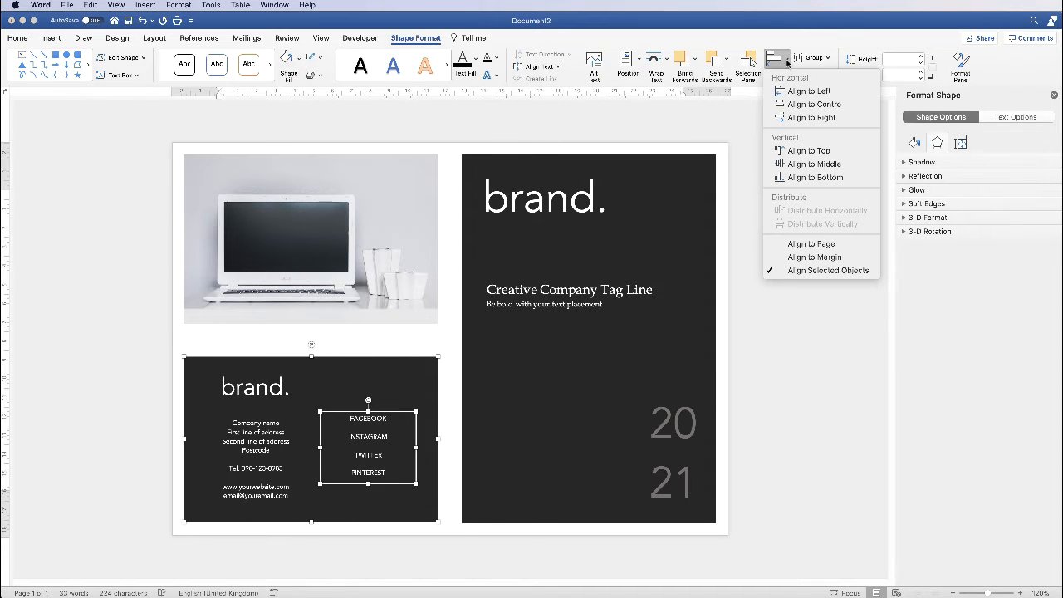
{"action": "left_click", "coordinate": [794, 164]}
{"action": "left_click", "coordinate": [373, 340]}
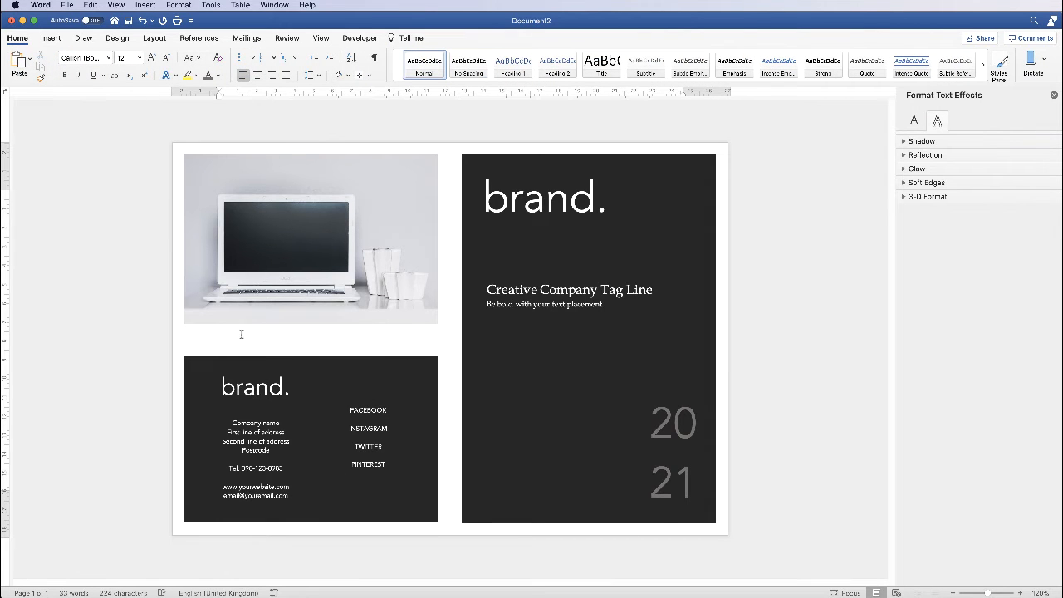
- Duplicate the small "brand." text box and place the copy in the white gap between the laptop picture and the short panel
{"action": "left_click", "coordinate": [256, 390]}
{"action": "key", "text": "super+c"}
{"action": "key", "text": "super+v"}
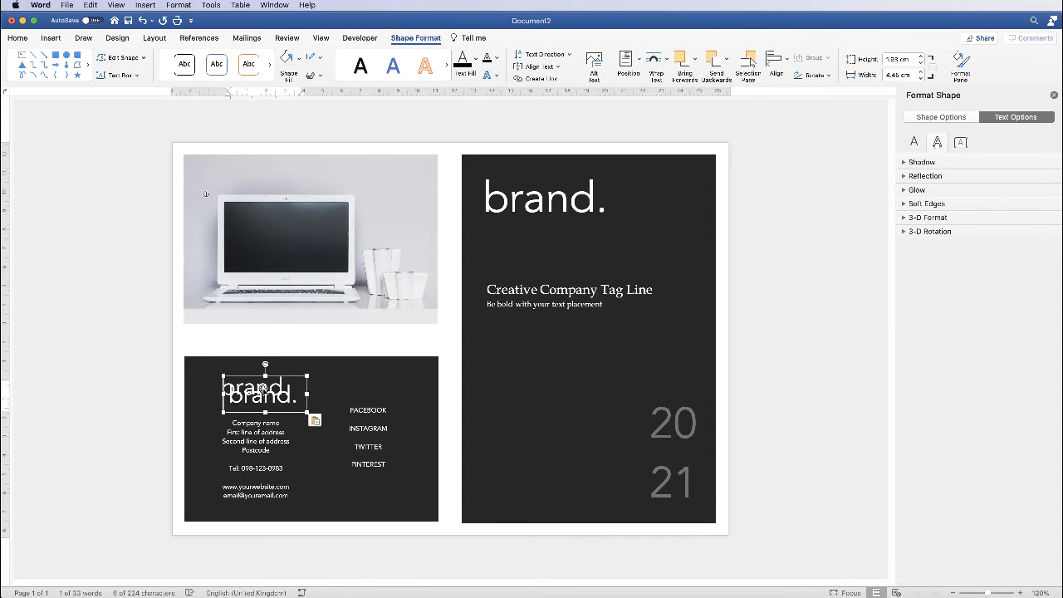
{"action": "left_click_drag", "start_coordinate": [268, 401], "coordinate": [249, 345]}
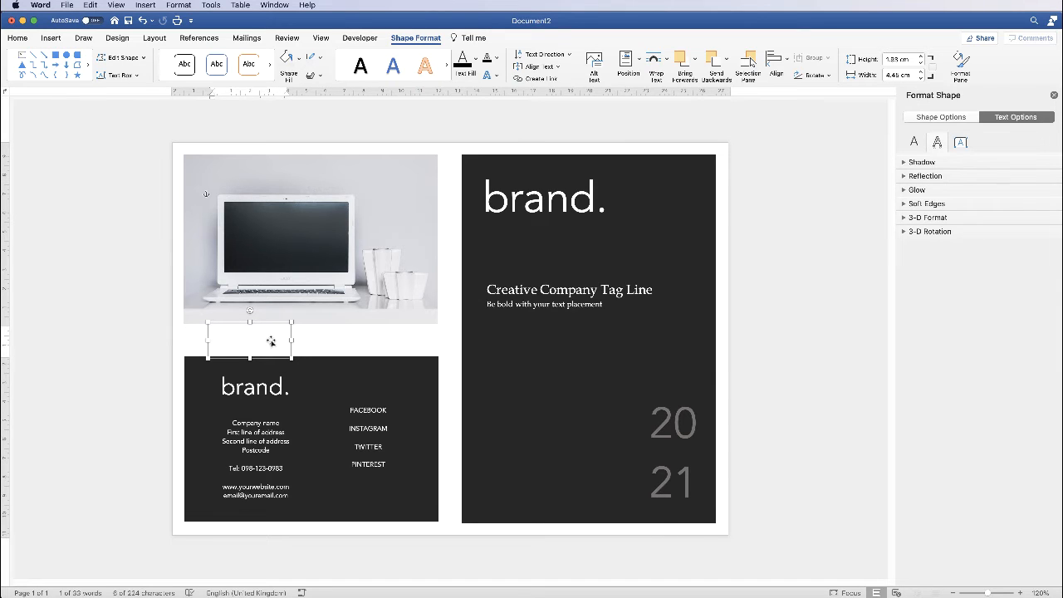
- Set the font colour of the copied "brand." text in the white gap to black
{"action": "double_click", "coordinate": [270, 341]}
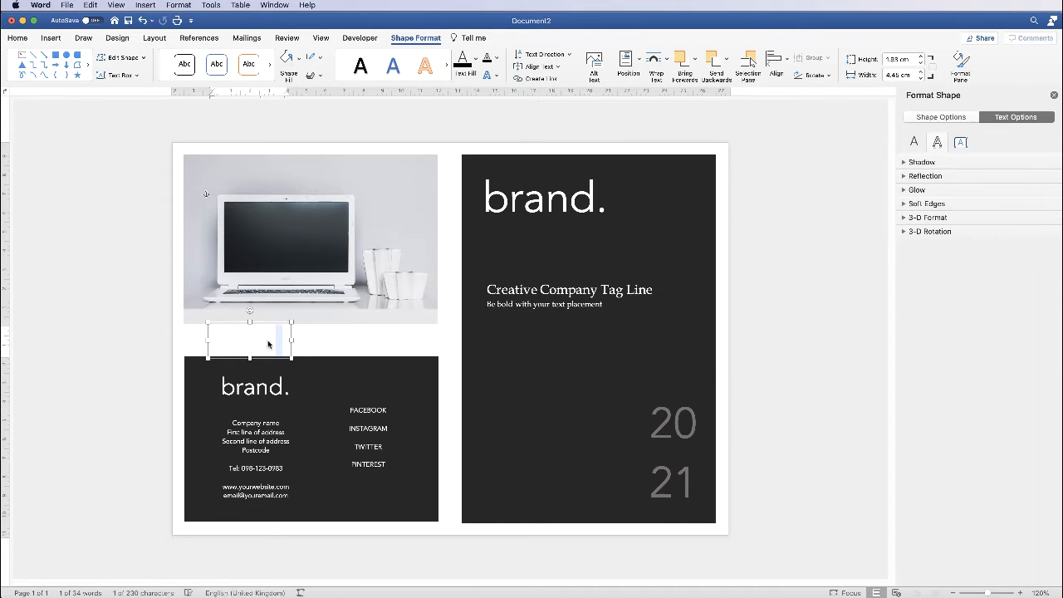
{"action": "triple_click", "coordinate": [270, 342]}
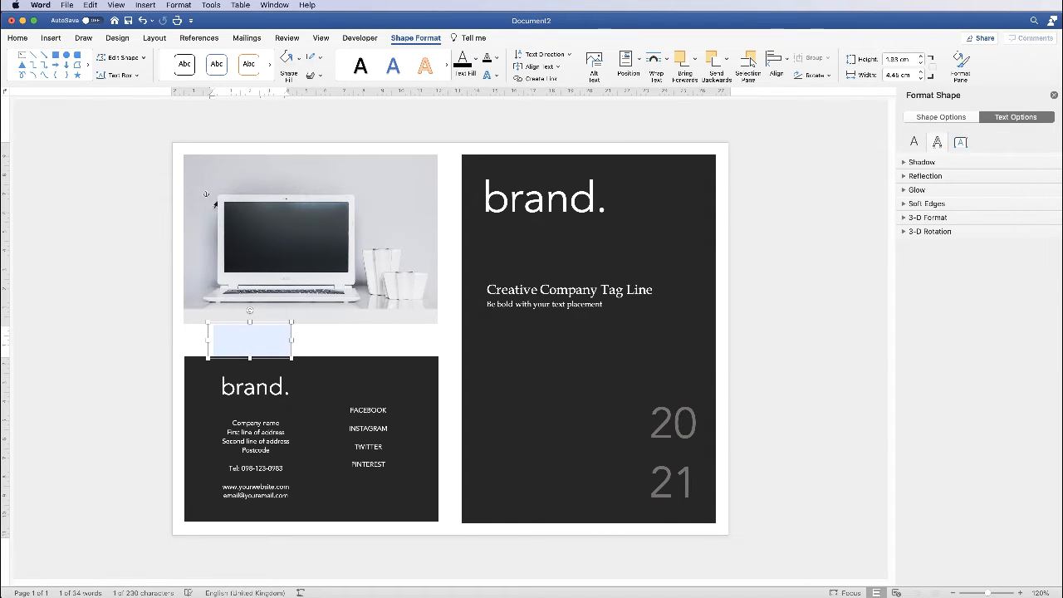
{"action": "left_click", "coordinate": [17, 38]}
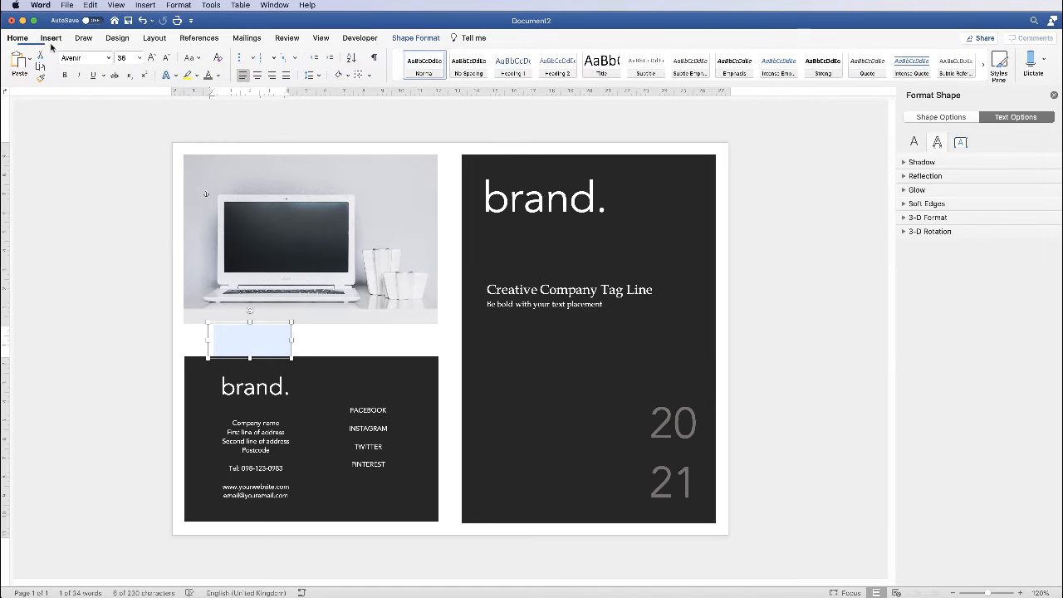
{"action": "left_click", "coordinate": [219, 75]}
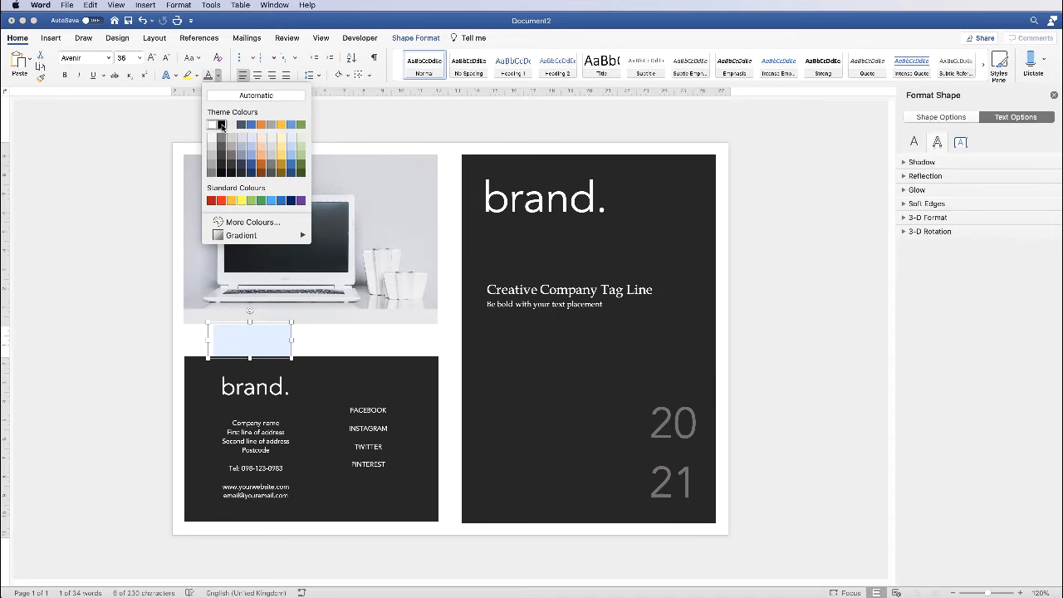
{"action": "left_click", "coordinate": [221, 125]}
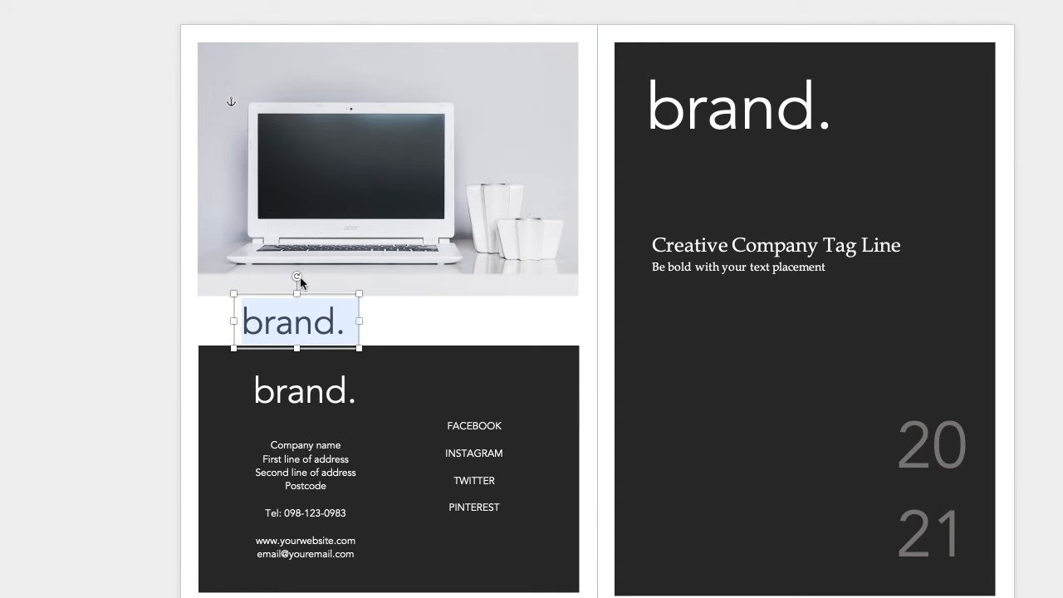
- Replace the copied text with "CONNECT." and widen its text box to fit the word on one line
{"action": "type", "text": "CON"}
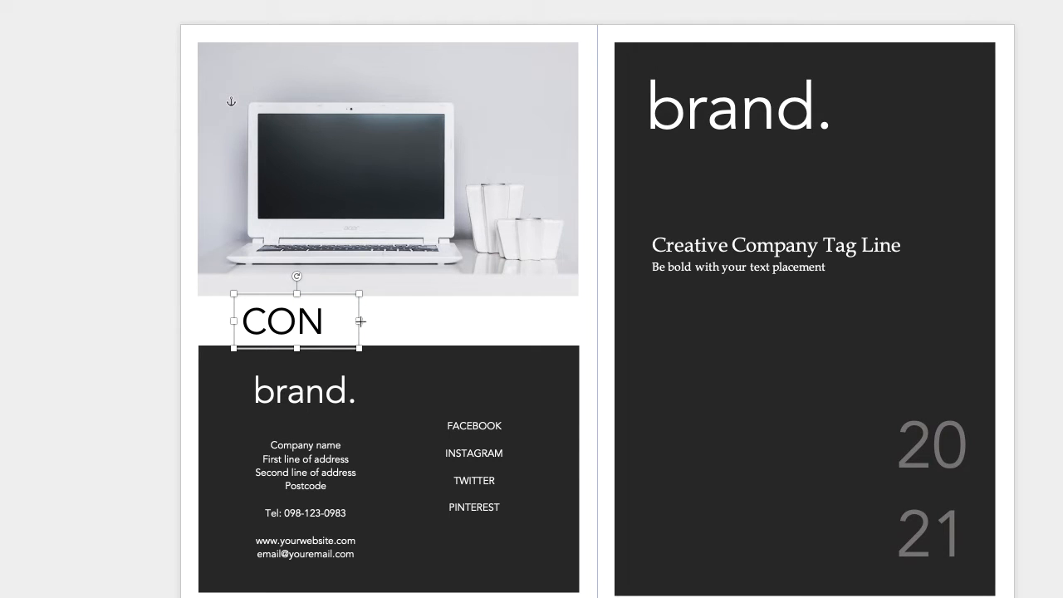
{"action": "type", "text": "NEC"}
{"action": "left_click_drag", "start_coordinate": [422, 317], "coordinate": [449, 320]}
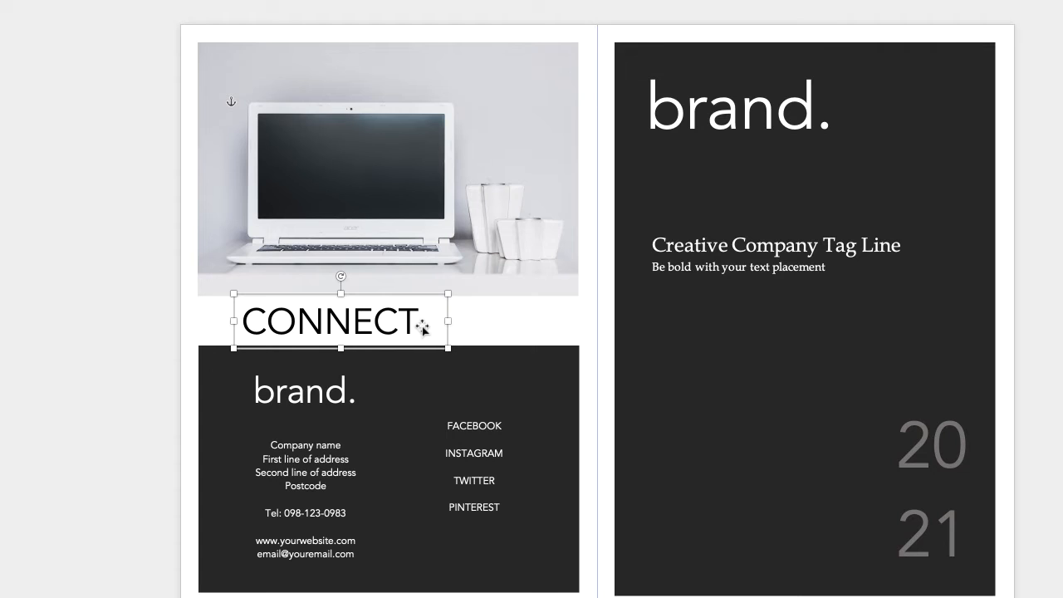
- Reduce the "CONNECT." heading's font size to 22 pt
{"action": "left_click", "coordinate": [419, 325]}
{"action": "triple_click", "coordinate": [419, 328]}
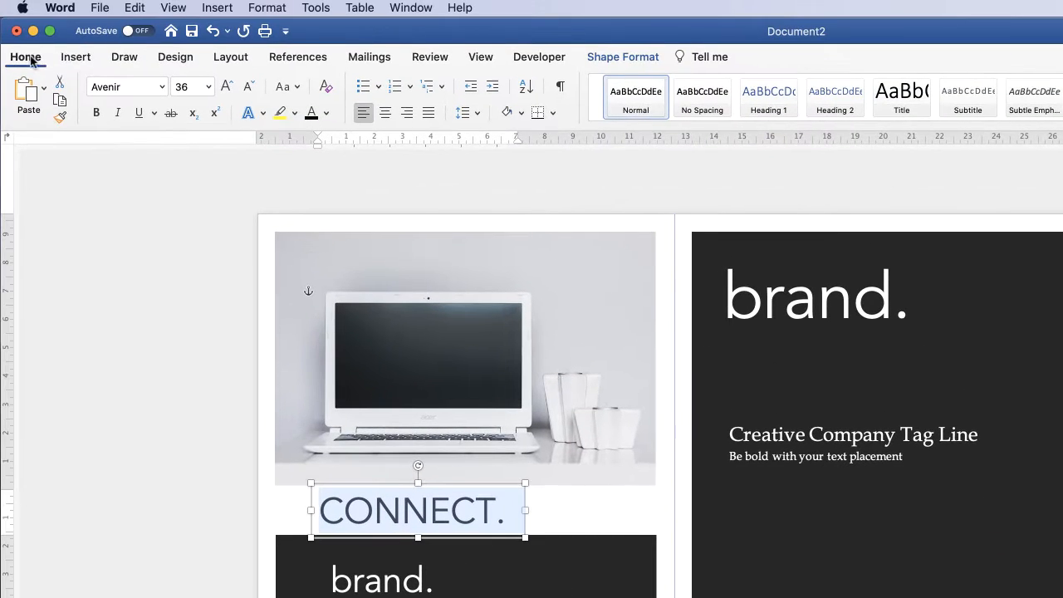
{"action": "left_click", "coordinate": [247, 87]}
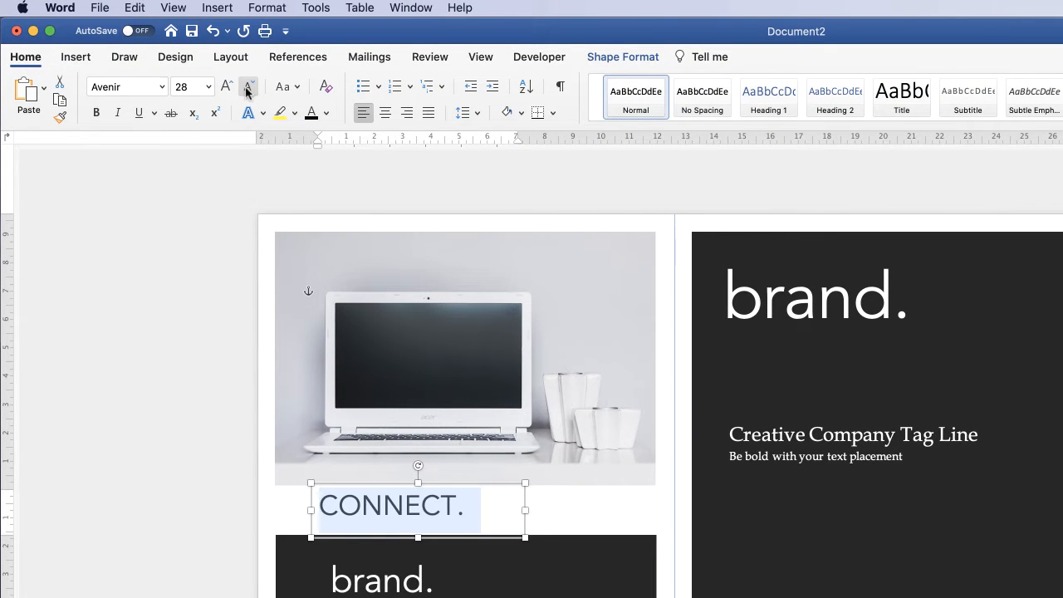
{"action": "left_click", "coordinate": [248, 87]}
{"action": "left_click", "coordinate": [247, 88]}
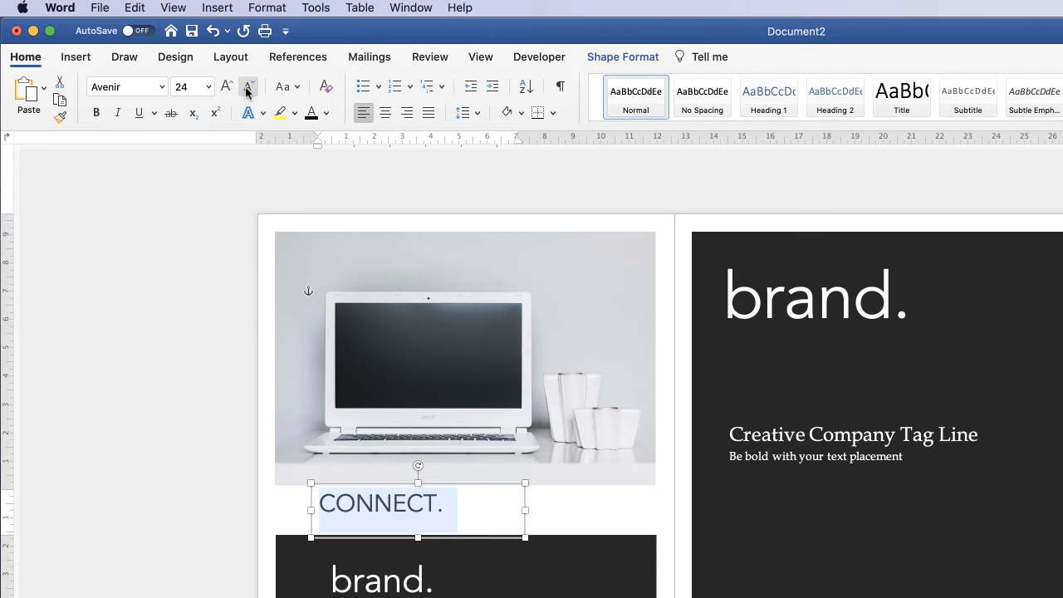
{"action": "left_click", "coordinate": [248, 88]}
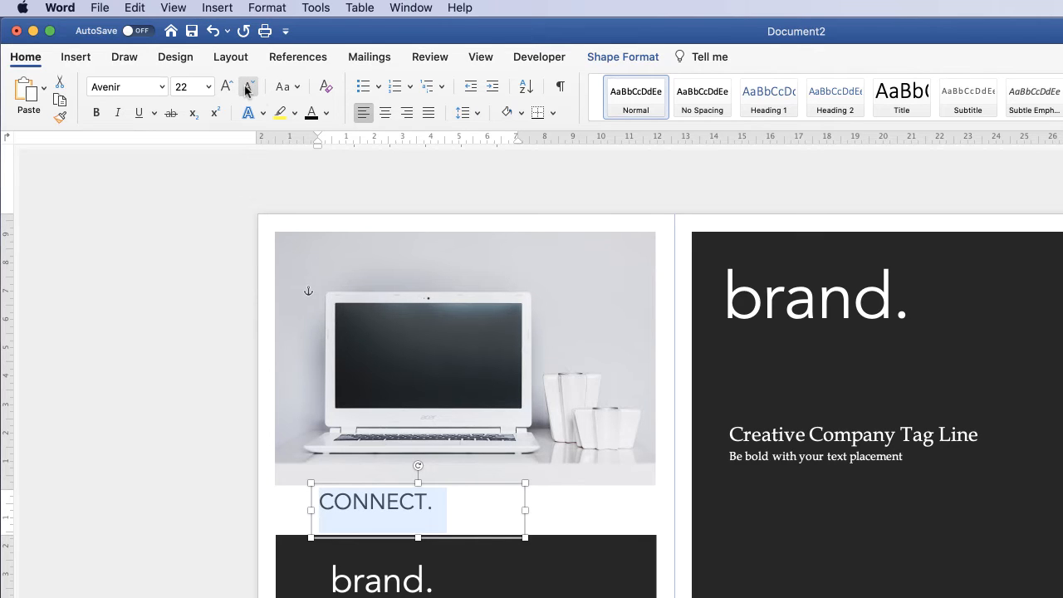
- Shrink the "CONNECT." text box around its text and move it so the heading starts at the short panel's left edge
{"action": "left_click", "coordinate": [468, 506]}
{"action": "left_click_drag", "start_coordinate": [418, 482], "coordinate": [418, 501]}
{"action": "left_click_drag", "start_coordinate": [524, 517], "coordinate": [454, 517]}
{"action": "left_click_drag", "start_coordinate": [361, 525], "coordinate": [318, 525]}
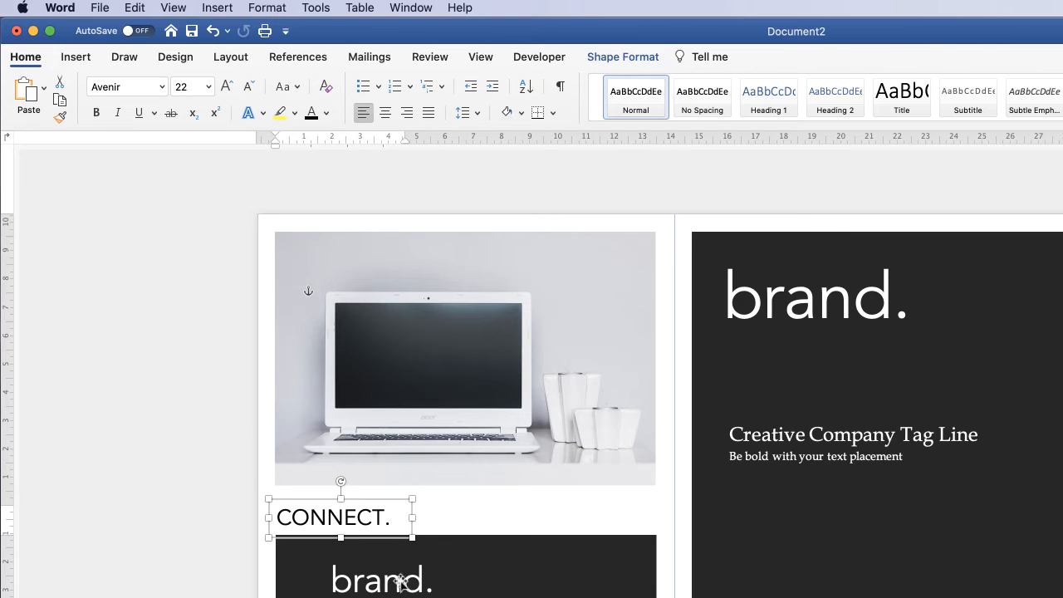
- Try the "CONNECT." heading lower, overlapping the short dark panel, and move it back just above the panel
{"action": "key", "text": "Down"}
{"action": "key", "text": "Down"}
{"action": "key", "text": "Down"}
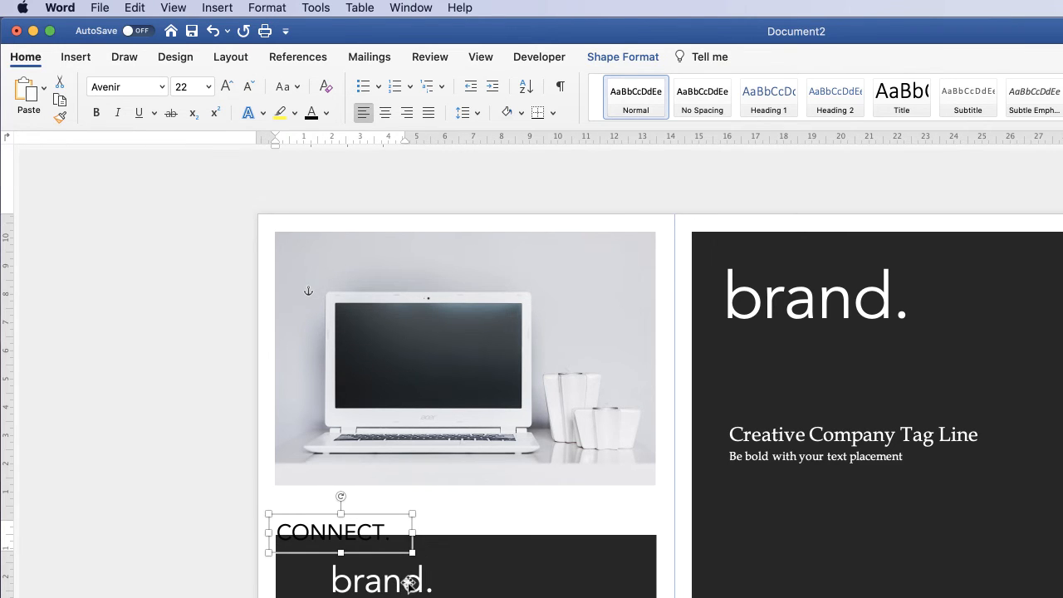
{"action": "key", "text": "Up"}
{"action": "key", "text": "Up"}
{"action": "key", "text": "Up"}
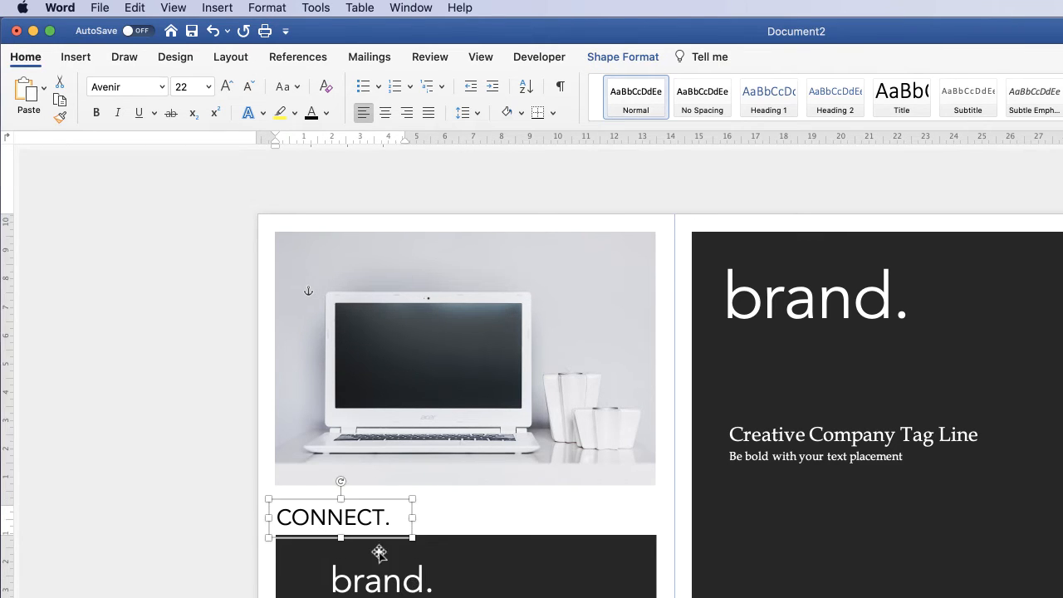
{"action": "left_click", "coordinate": [493, 506]}
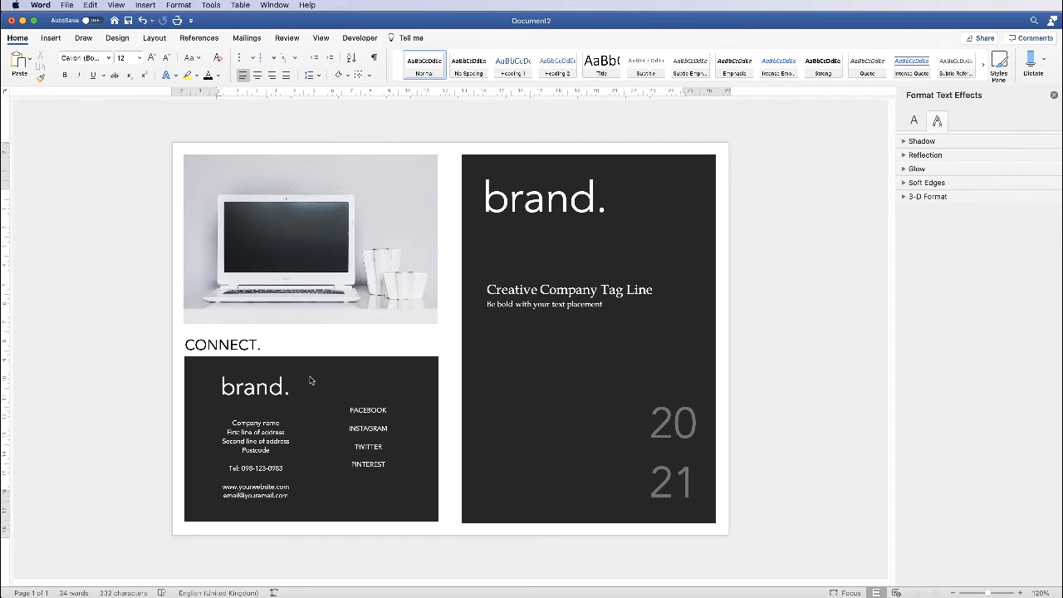
{"action": "left_click", "coordinate": [401, 376]}
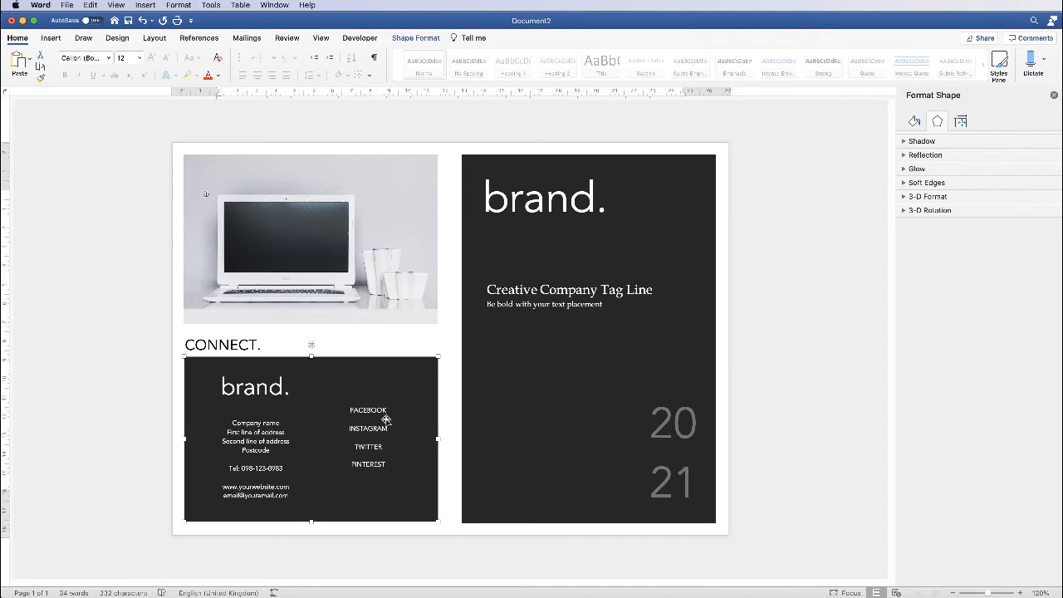
{"action": "key", "text": "super+a"}
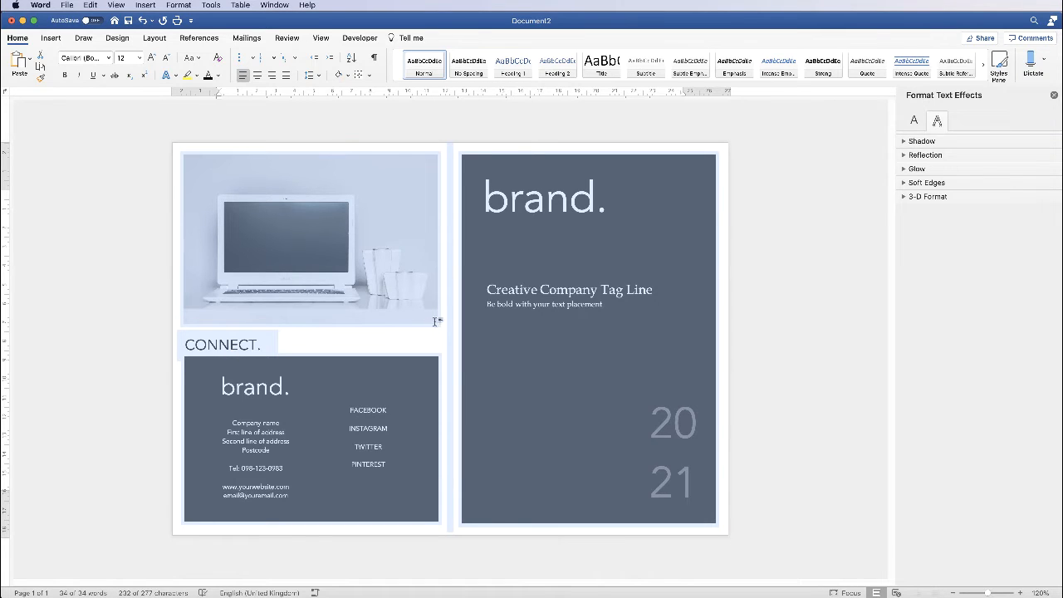
{"action": "left_click", "coordinate": [408, 338]}
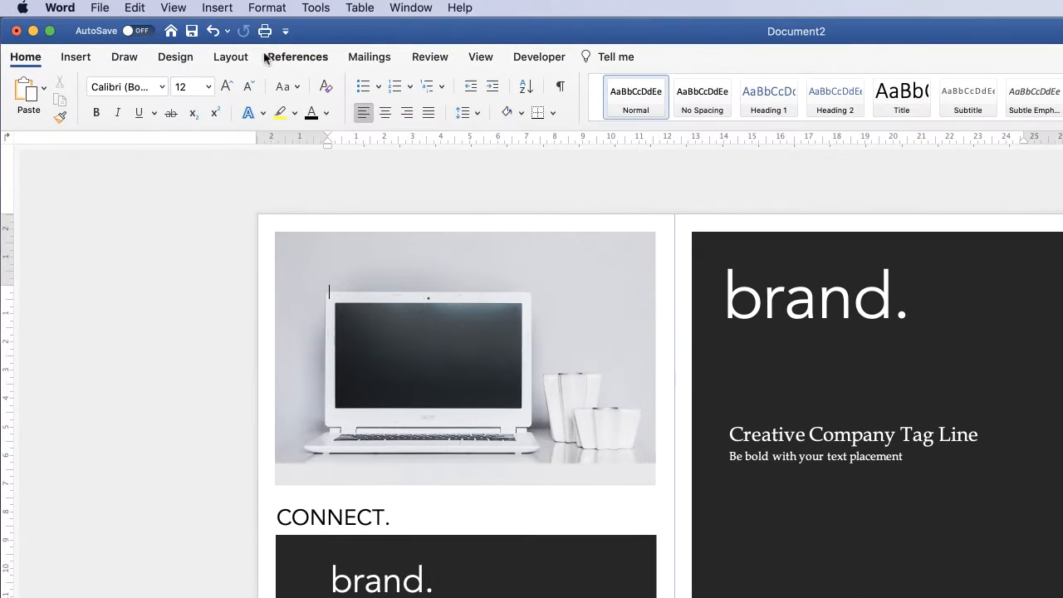
- Insert a page break to add a second page to the brochure
{"action": "left_click", "coordinate": [230, 57]}
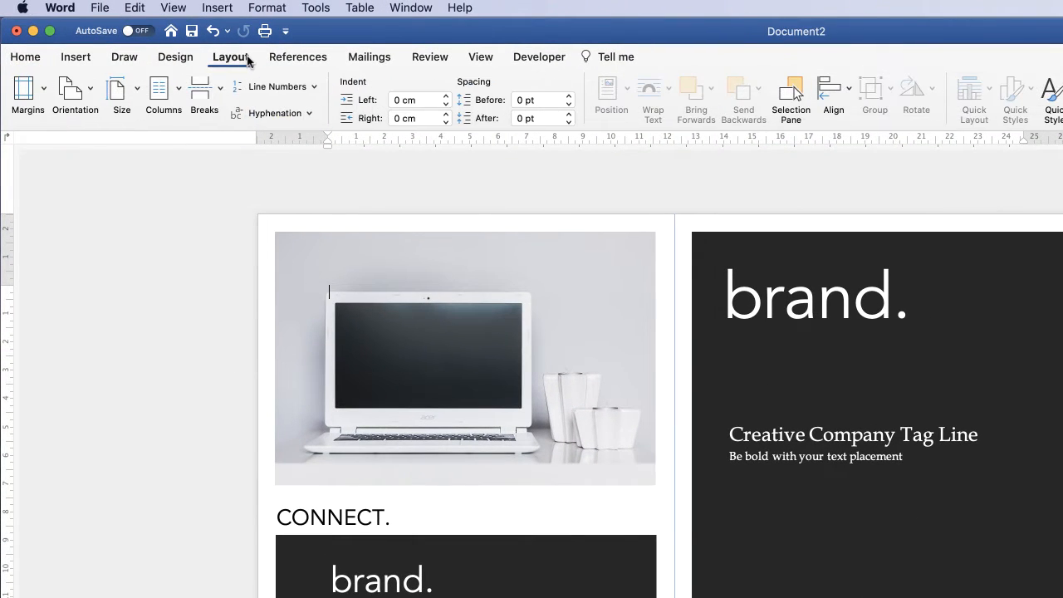
{"action": "left_click", "coordinate": [220, 89]}
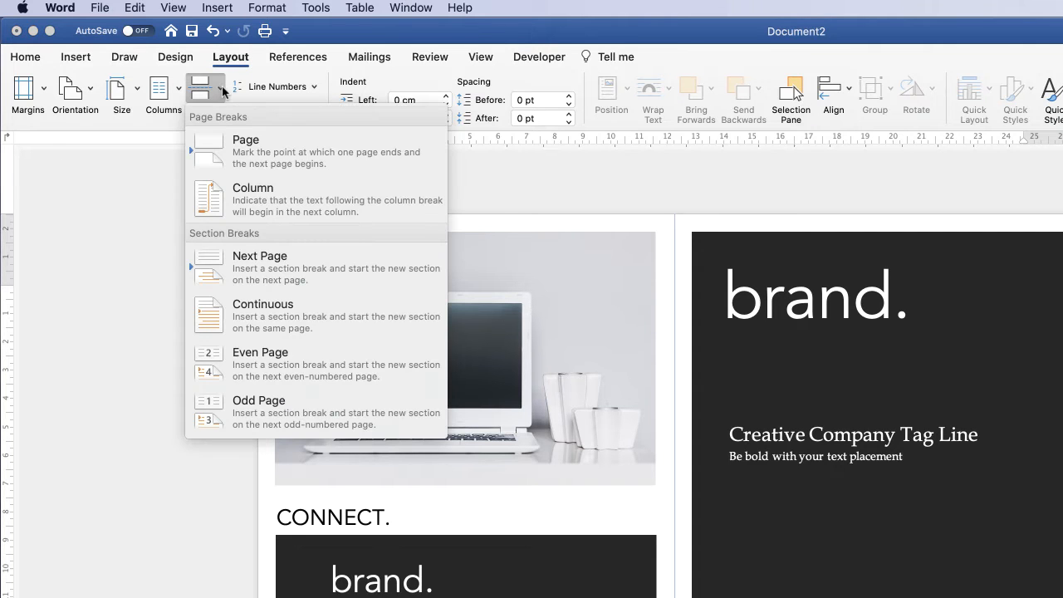
{"action": "left_click", "coordinate": [239, 153]}
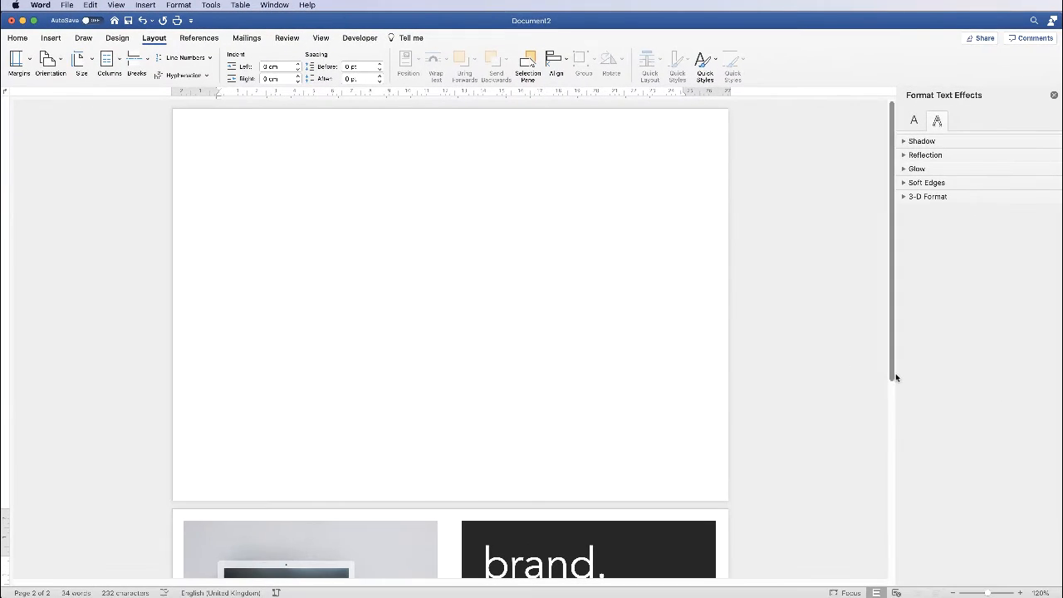
- Paste the copied cover elements onto the blank page above the finished cover
{"action": "left_click_drag", "start_coordinate": [892, 375], "coordinate": [893, 575]}
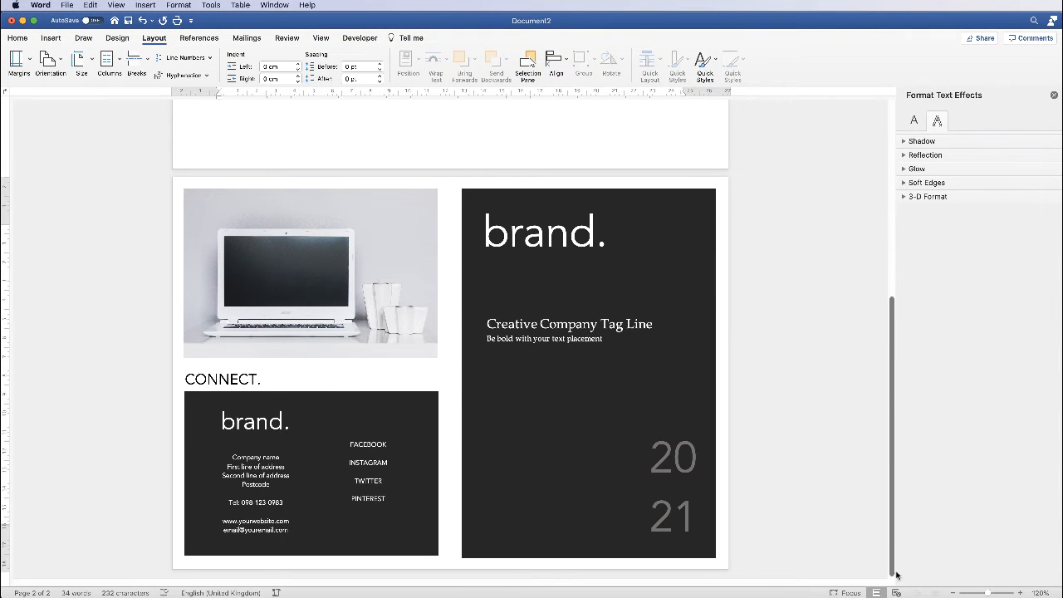
{"action": "left_click_drag", "start_coordinate": [892, 533], "coordinate": [908, 311]}
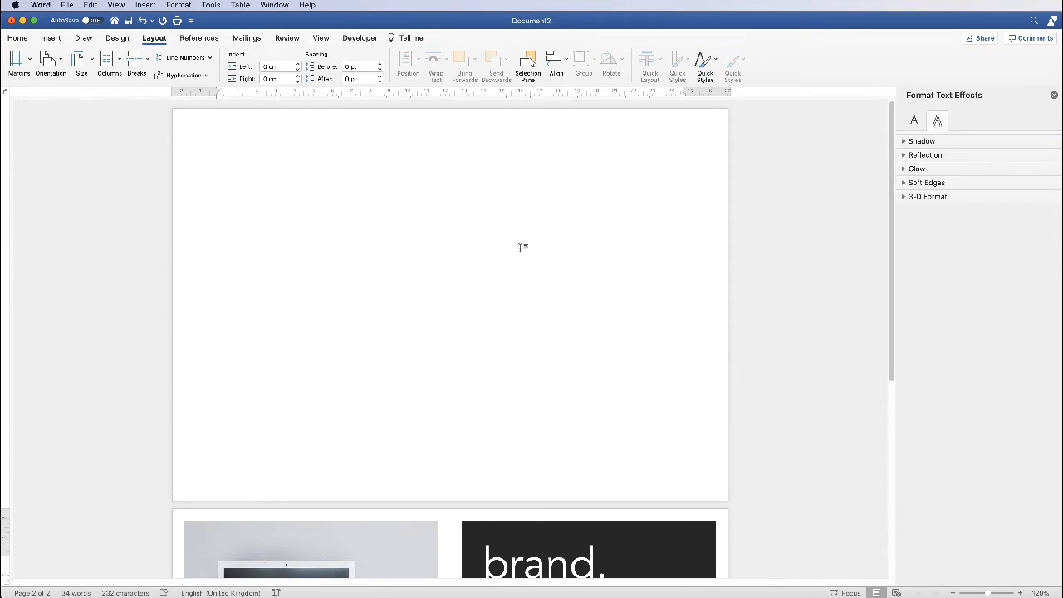
{"action": "left_click", "coordinate": [221, 146]}
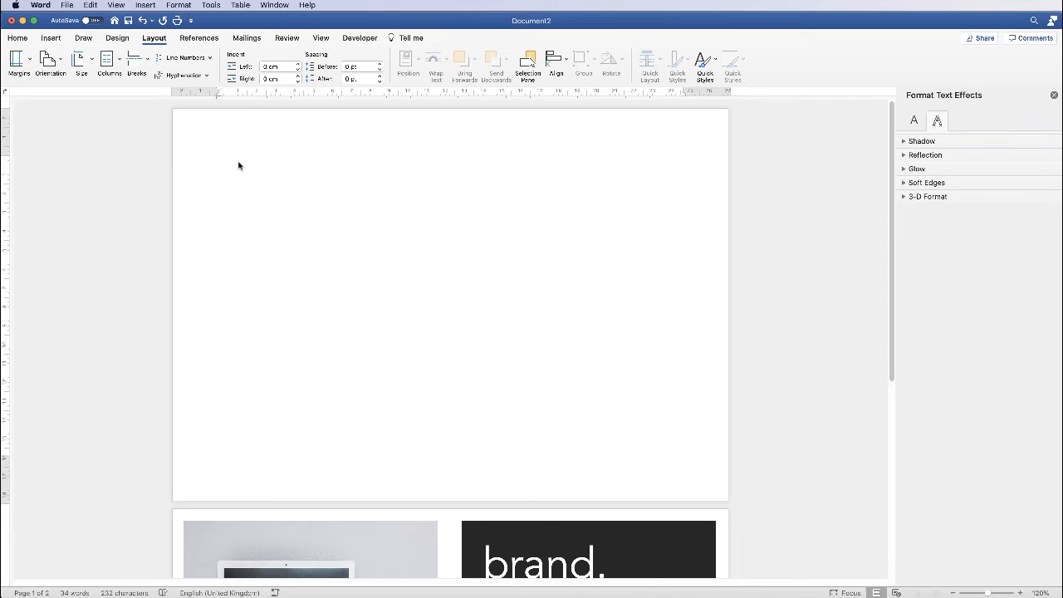
{"action": "key", "text": "super+v"}
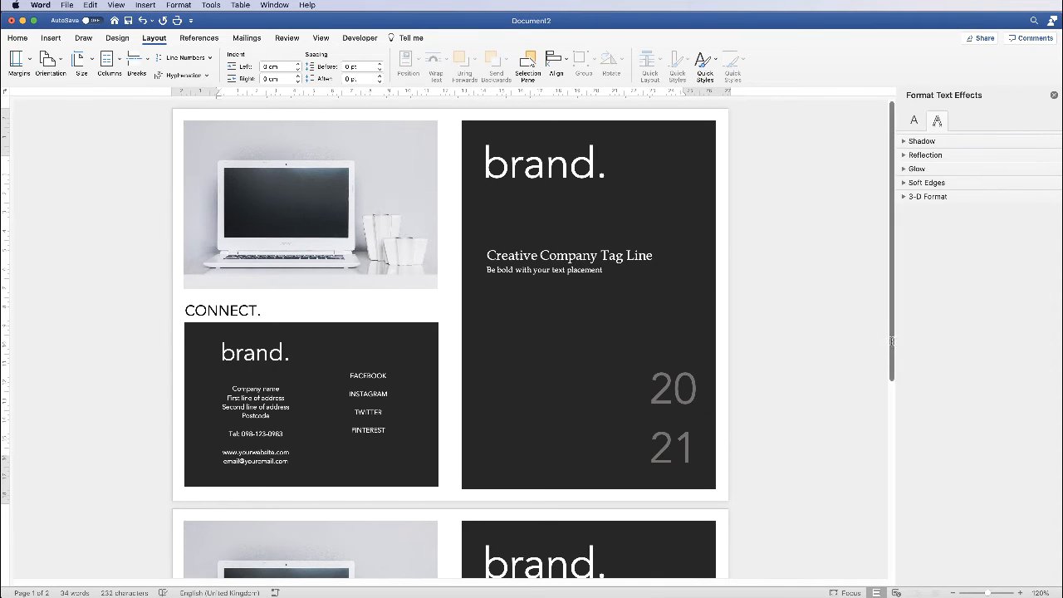
{"action": "mouse_move", "coordinate": [897, 328]}
{"action": "left_mouse_down"}
{"action": "mouse_move", "coordinate": [899, 540]}
{"action": "mouse_move", "coordinate": [912, 335]}
{"action": "left_mouse_up"}
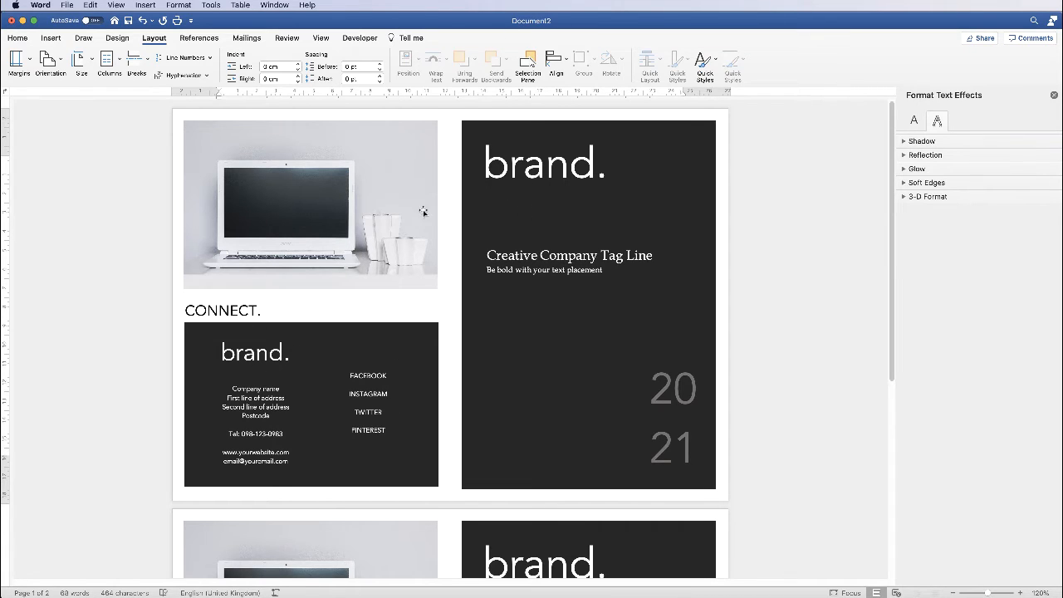
- Delete the laptop photo from the pasted layout and move the "CONNECT." heading up beside the tall dark panel
{"action": "left_click", "coordinate": [360, 233]}
{"action": "key", "text": "Delete"}
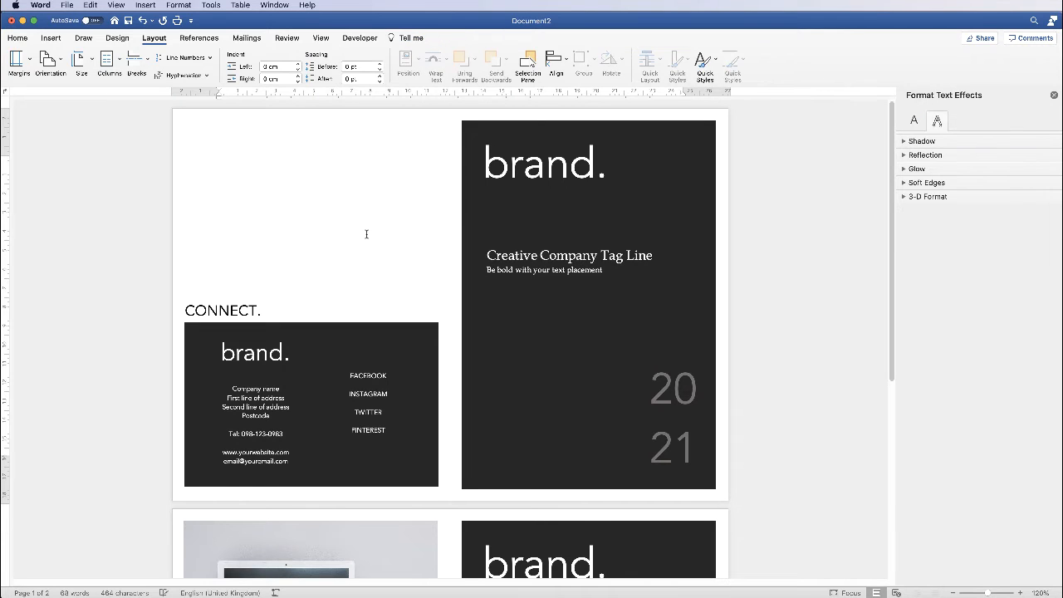
{"action": "left_click", "coordinate": [205, 311]}
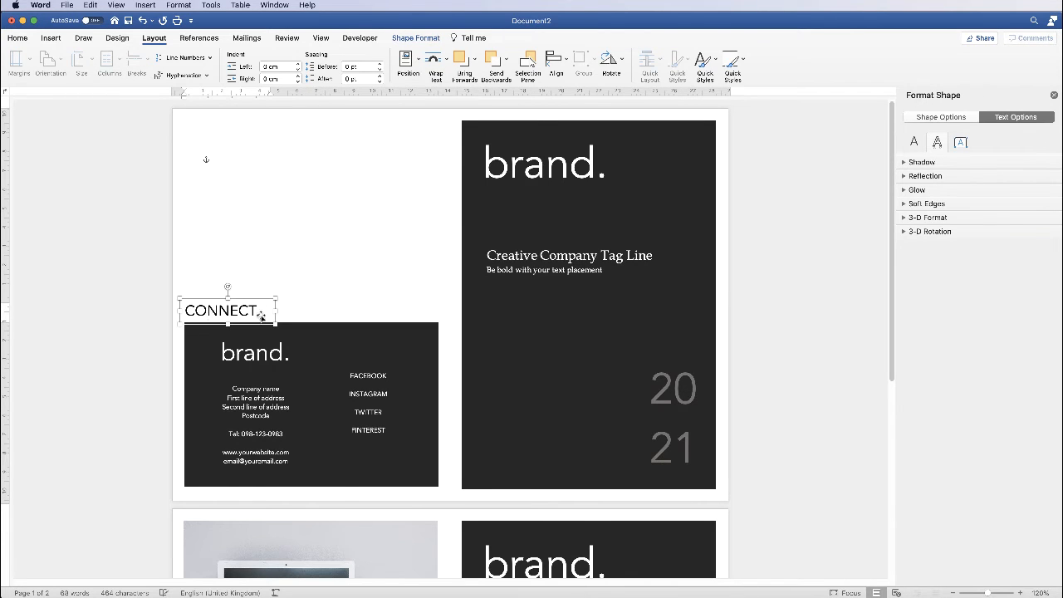
{"action": "left_click_drag", "start_coordinate": [227, 311], "coordinate": [402, 245]}
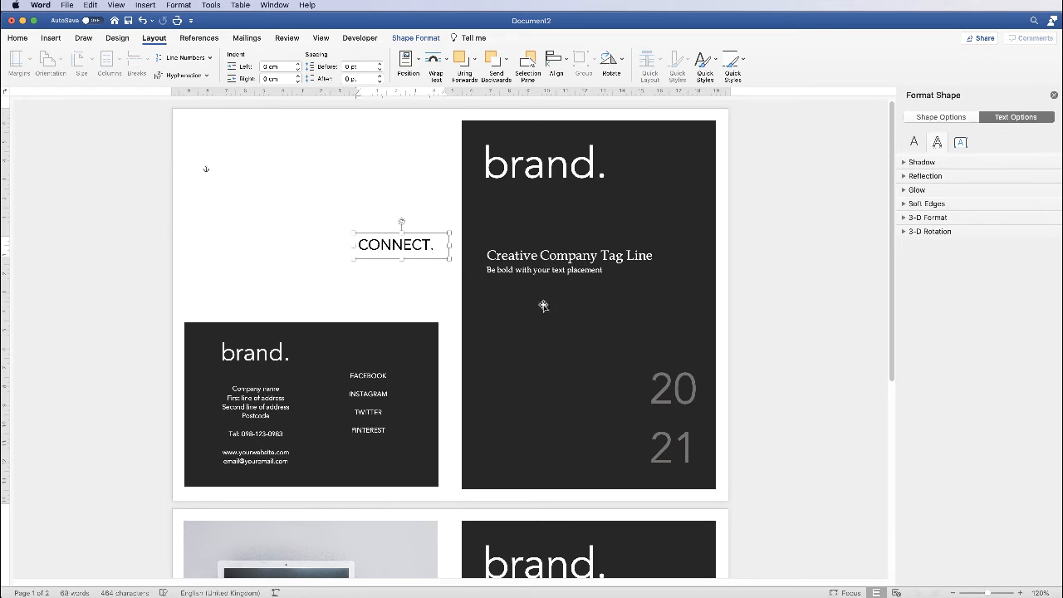
- Delete the tag line, the year, the large "brand." title and the tall dark panel from the pasted layout
{"action": "left_click", "coordinate": [540, 258]}
{"action": "key", "text": "BackSpace"}
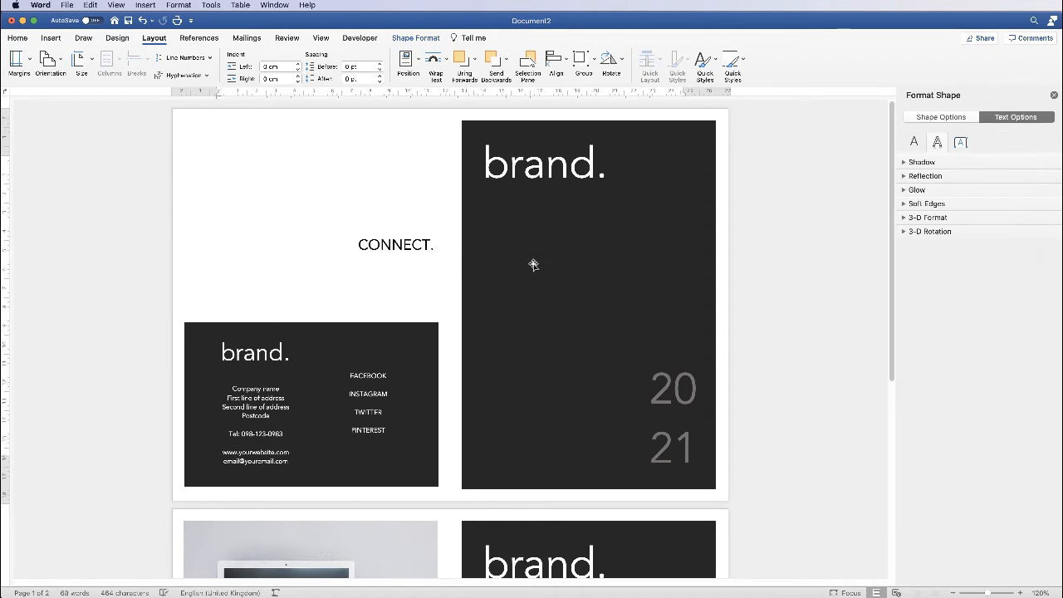
{"action": "left_click", "coordinate": [667, 396]}
{"action": "key", "text": "BackSpace"}
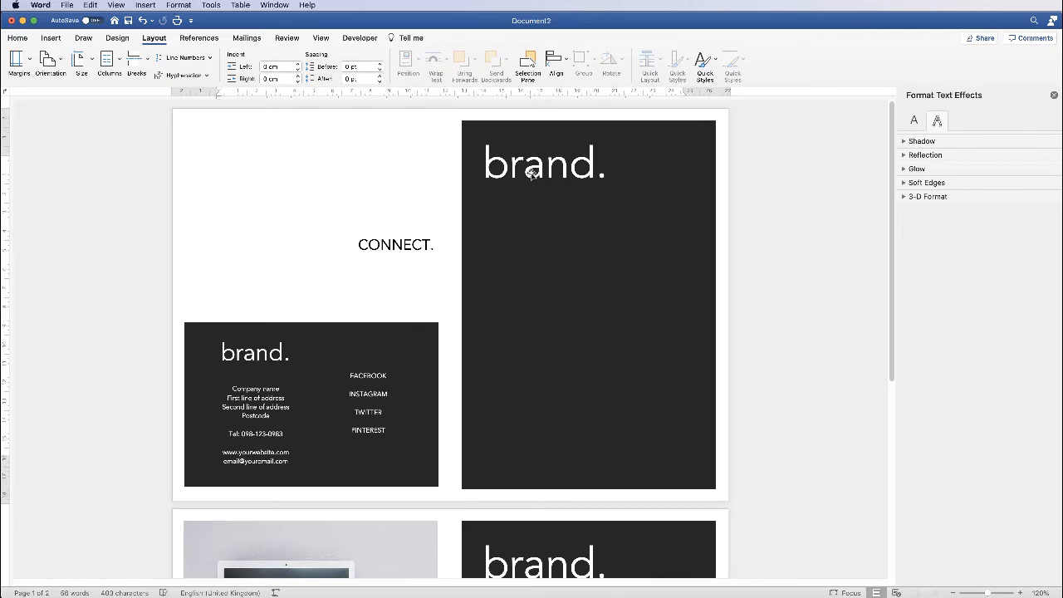
{"action": "left_click", "coordinate": [531, 168]}
{"action": "key", "text": "BackSpace"}
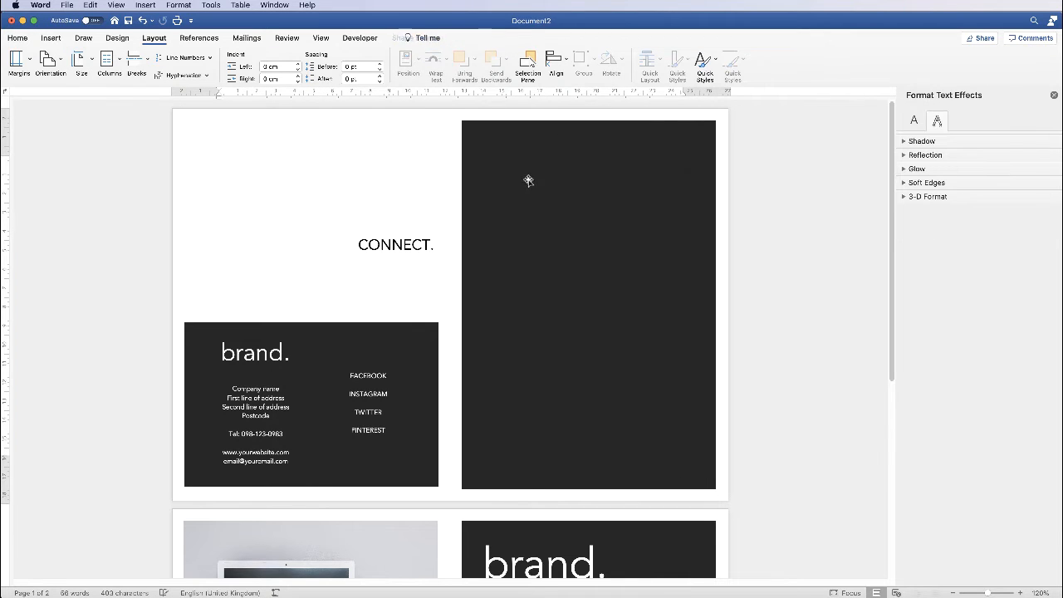
{"action": "left_click", "coordinate": [553, 265]}
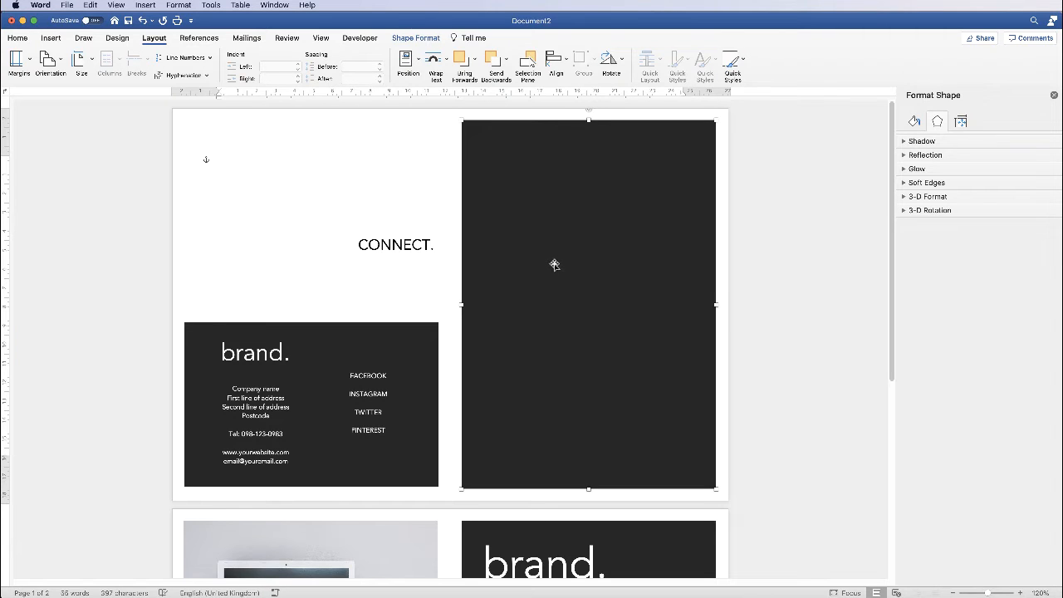
{"action": "key", "text": "BackSpace"}
- Move the "CONNECT." text box to the top of the page's right half and stretch it into a tall, slightly wider column
{"action": "left_click_drag", "start_coordinate": [393, 245], "coordinate": [514, 124]}
{"action": "left_click_drag", "start_coordinate": [516, 264], "coordinate": [517, 476]}
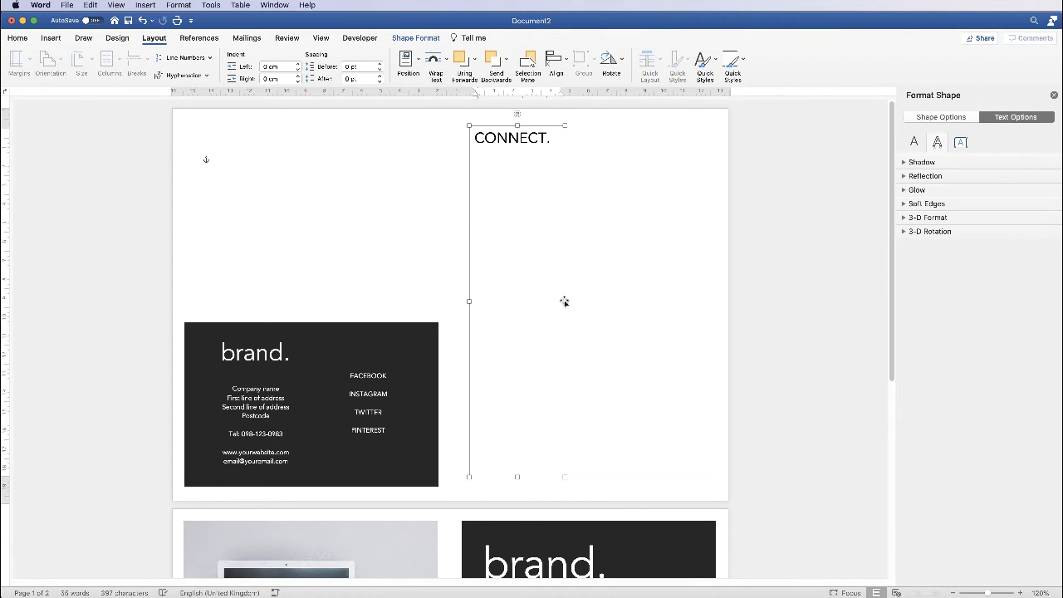
{"action": "left_click_drag", "start_coordinate": [563, 302], "coordinate": [583, 303]}
- Reshape the short dark panel into a tall strip near the page's fold, about 4.5 cm wide and 19.2 cm high
{"action": "left_click", "coordinate": [316, 336]}
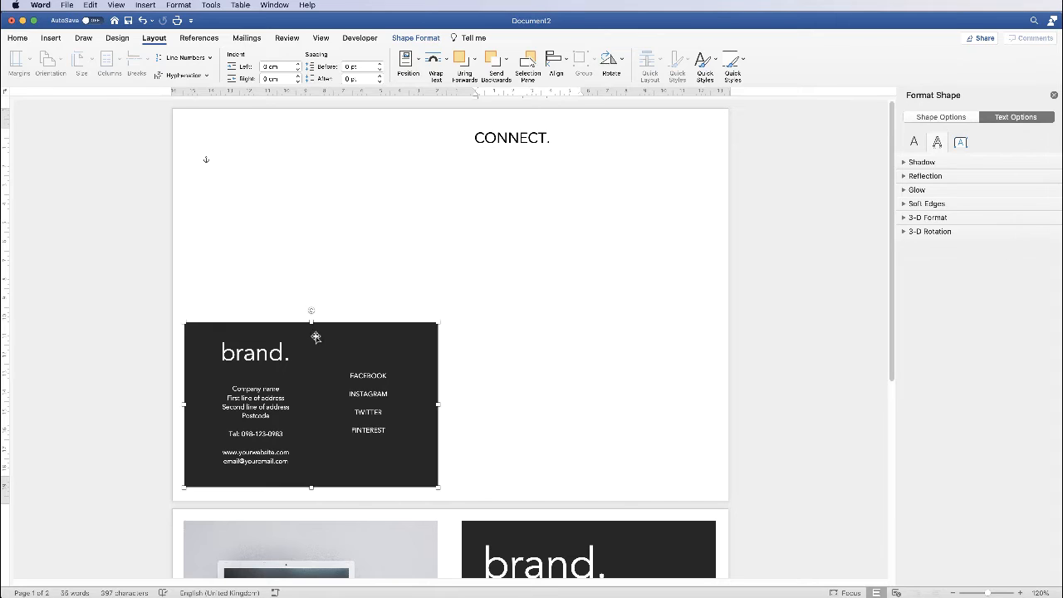
{"action": "left_click_drag", "start_coordinate": [311, 321], "coordinate": [362, 125]}
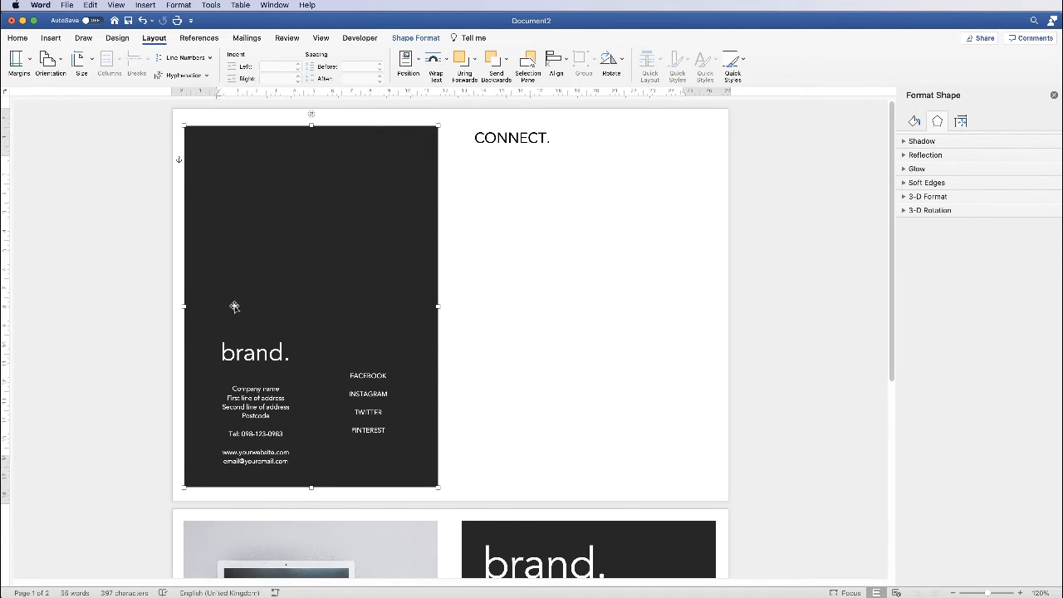
{"action": "left_click_drag", "start_coordinate": [184, 305], "coordinate": [355, 307]}
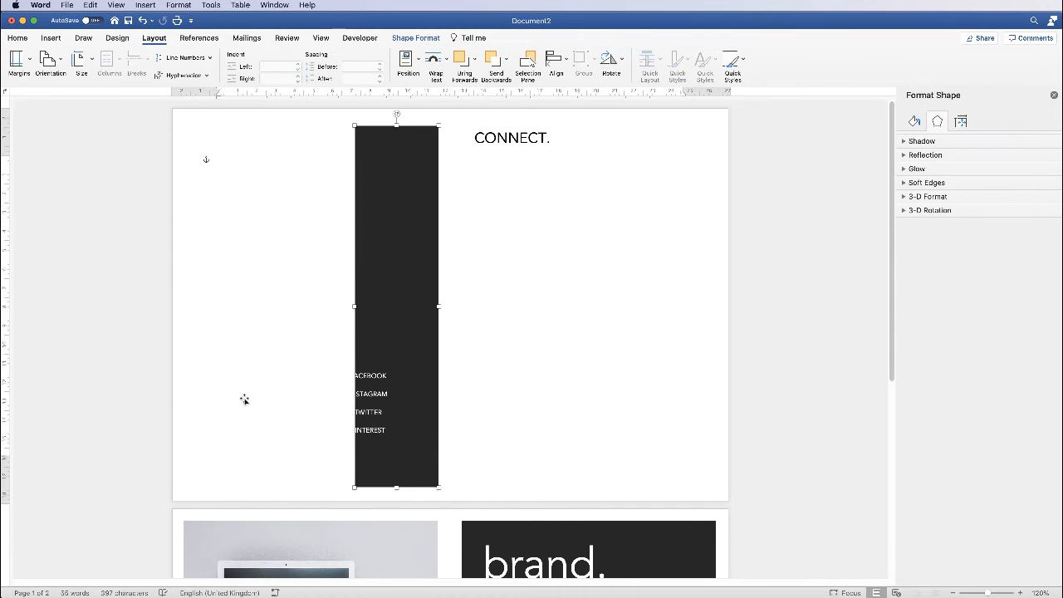
- Move the company contact details onto the upper part of the dark strip and delete the small "brand." text
{"action": "left_click", "coordinate": [244, 399]}
{"action": "left_click_drag", "start_coordinate": [253, 397], "coordinate": [406, 193]}
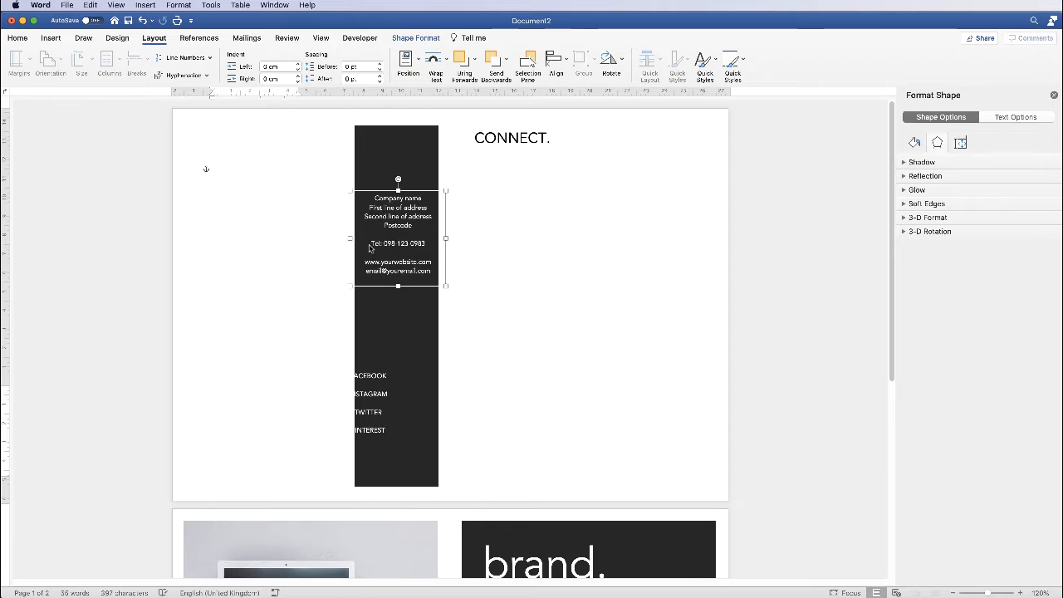
{"action": "left_click", "coordinate": [255, 357]}
{"action": "key", "text": "Delete"}
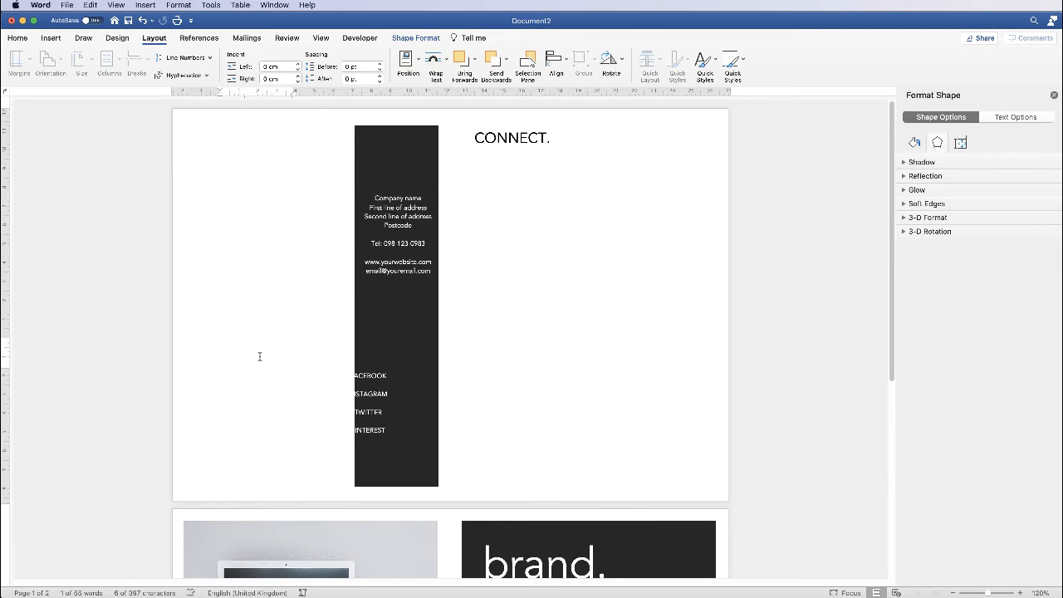
- Move the social media list onto the dark strip below the contact details
{"action": "left_click", "coordinate": [375, 388]}
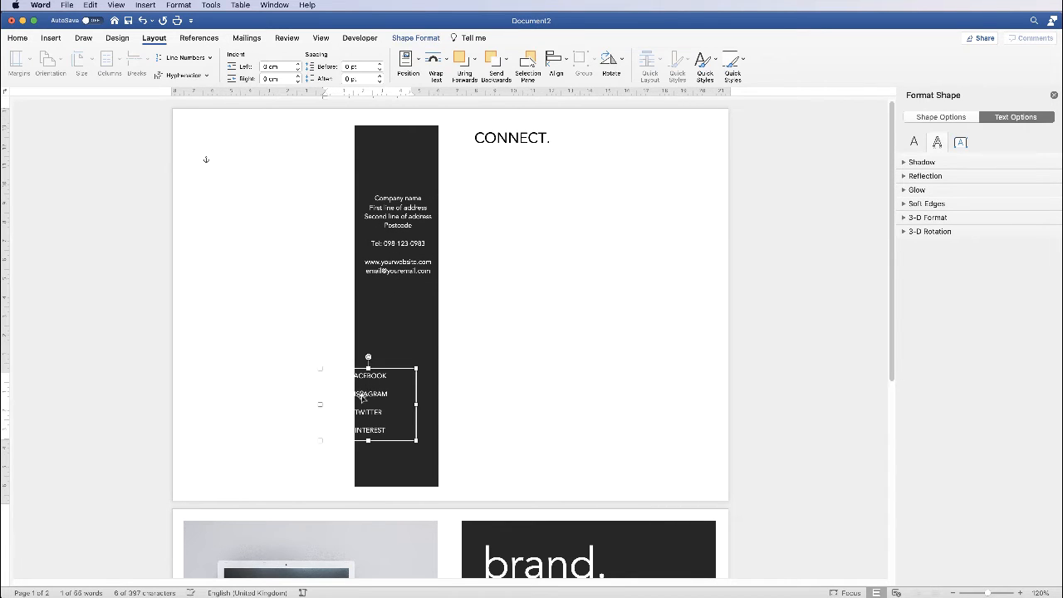
{"action": "left_click_drag", "start_coordinate": [392, 377], "coordinate": [415, 366]}
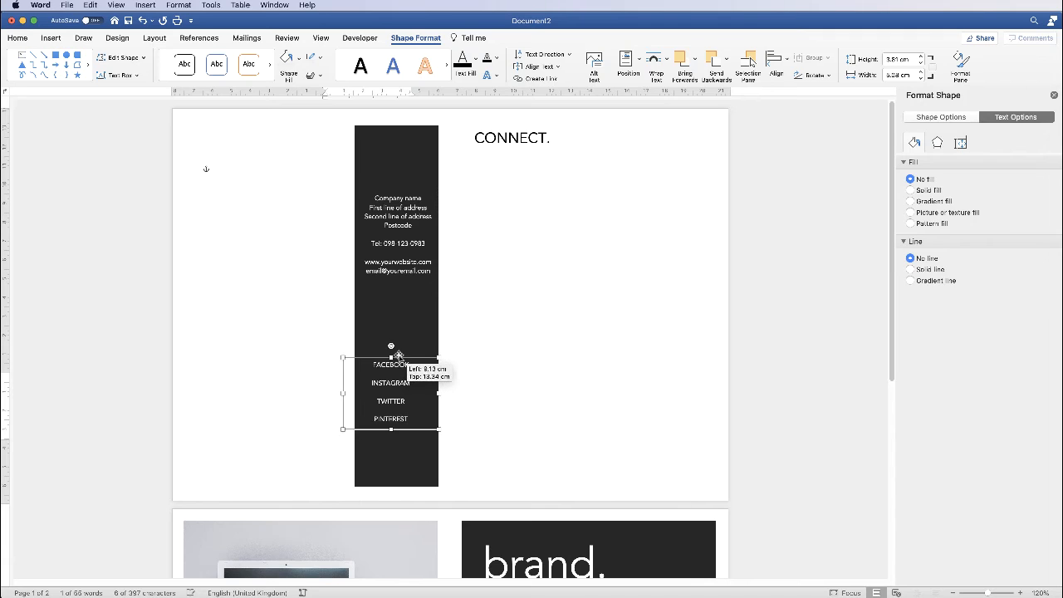
{"action": "left_click", "coordinate": [409, 312]}
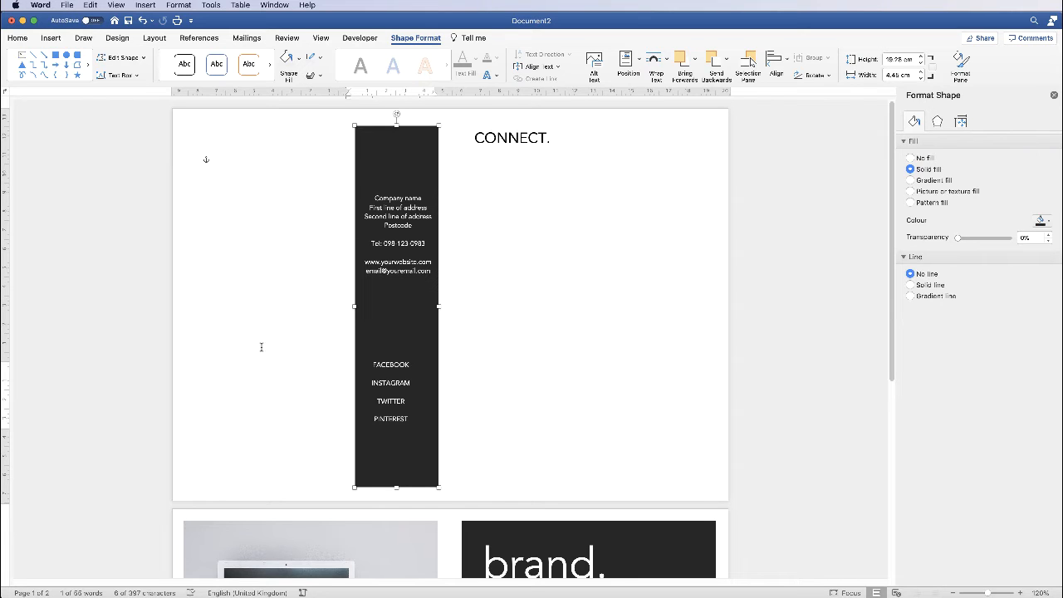
- Replace the contact details on the dark strip with two placeholder paragraphs headed "TITLE" and "NEXT TILE"
{"action": "left_click", "coordinate": [399, 220]}
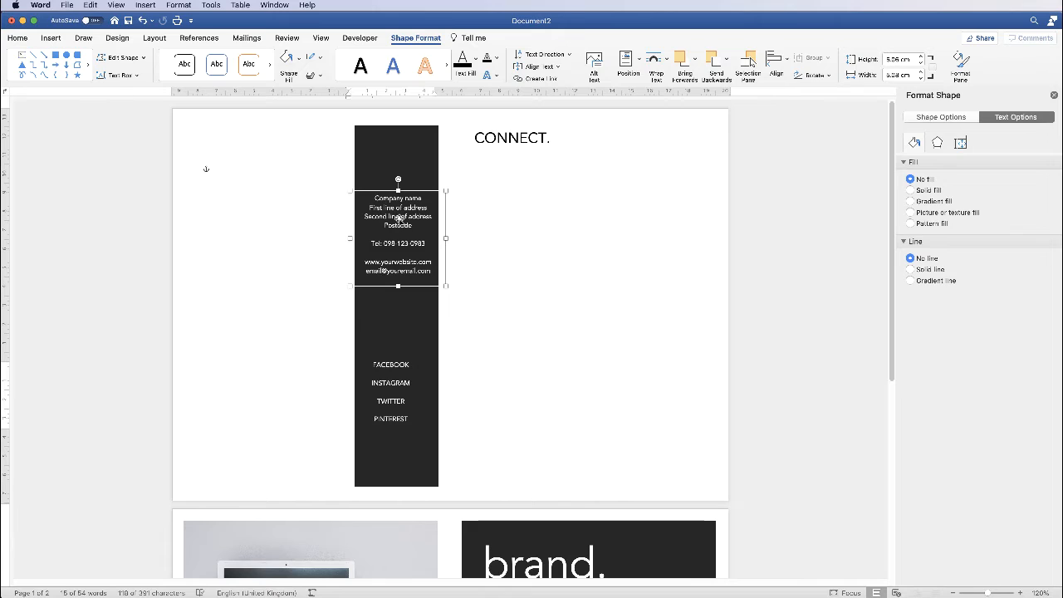
{"action": "double_click", "coordinate": [399, 216]}
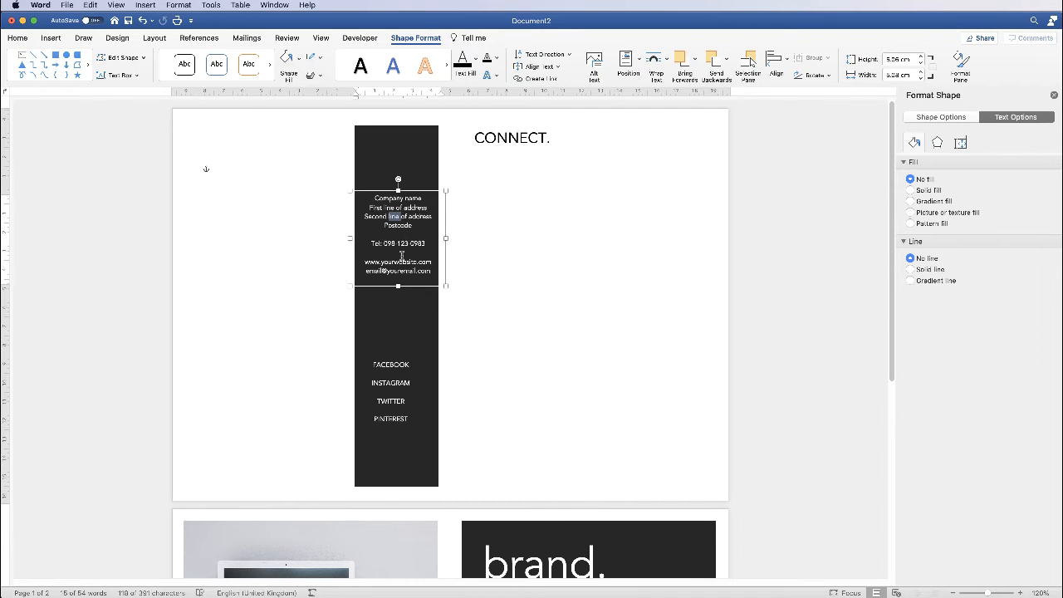
{"action": "key", "text": "super+a"}
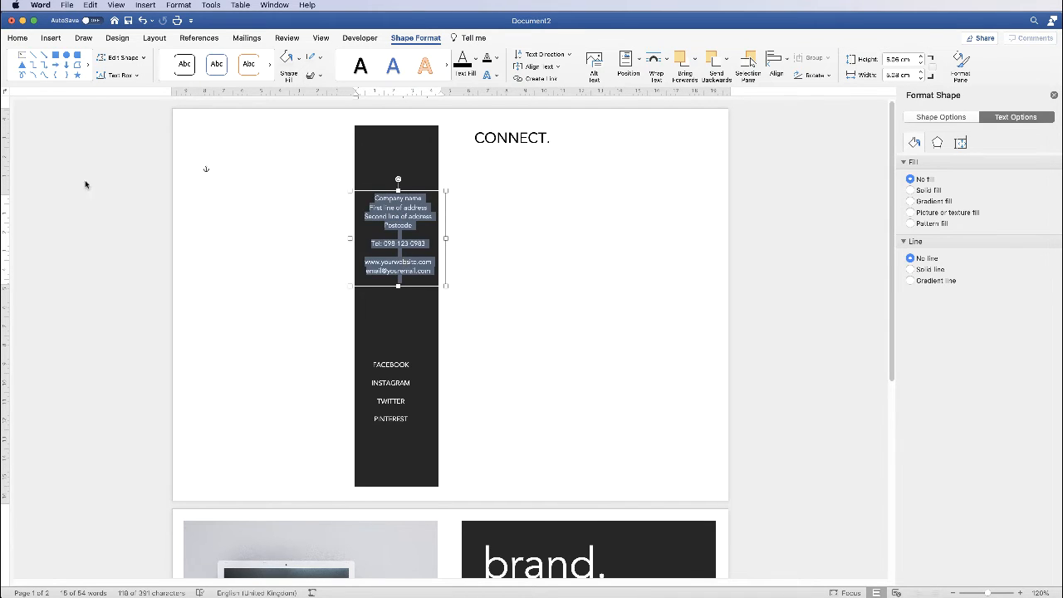
{"action": "key", "text": "BackSpace"}
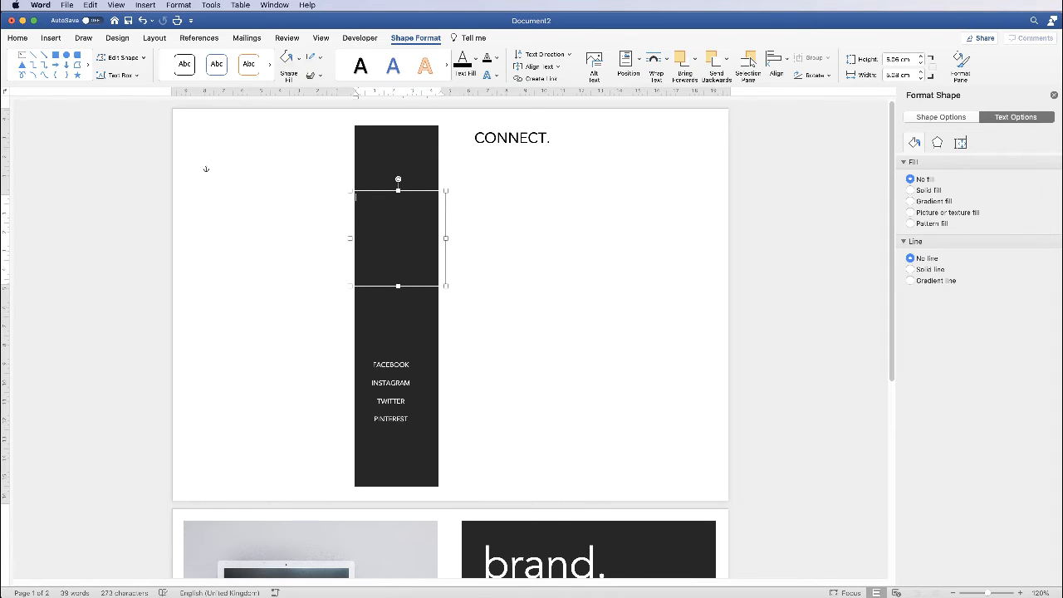
{"action": "type", "text": "TITLE Video provides a powerful way to help you prove your point. When you click Online Video, you can paste in the embed code for the video you want to add. You can also type a keyword to search online for the video that best fits your document."}
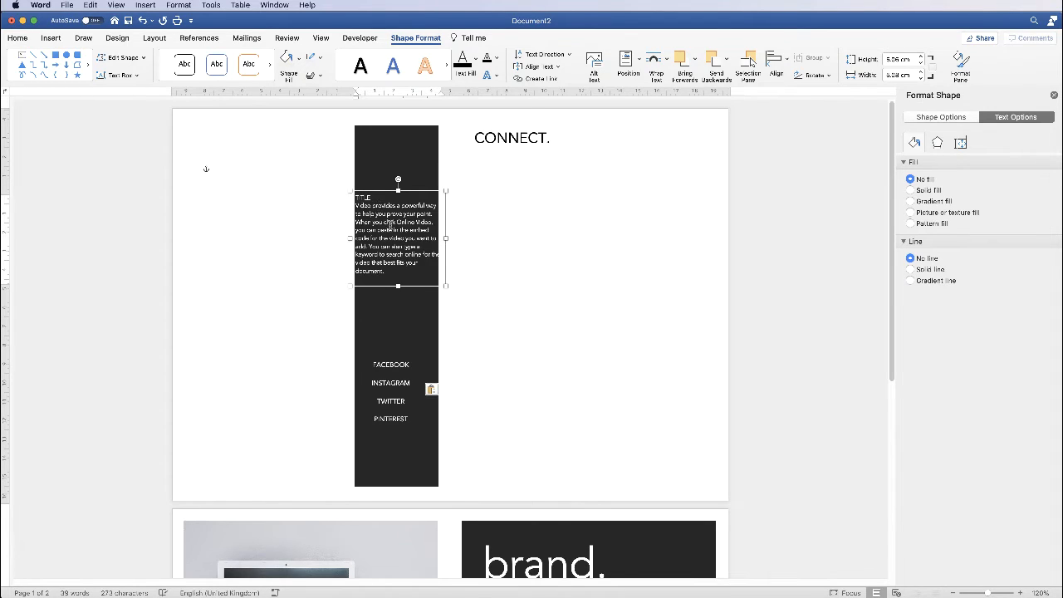
- Delete the social media list and fit the placeholder text box inside the dark strip, about 16.2 cm high and 3.6 cm wide
{"action": "left_click_drag", "start_coordinate": [397, 285], "coordinate": [398, 344]}
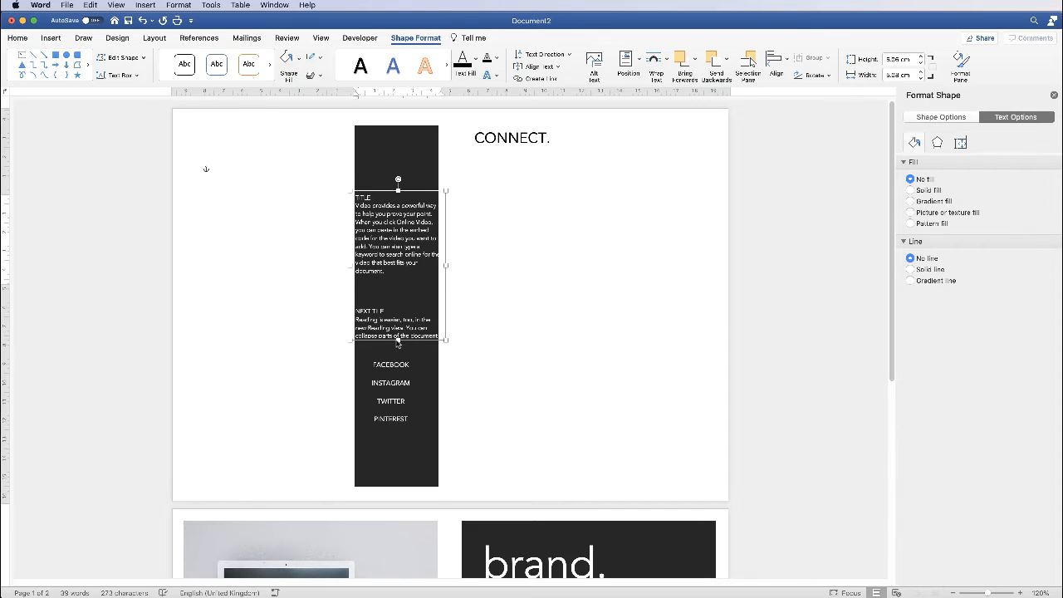
{"action": "left_click", "coordinate": [390, 399]}
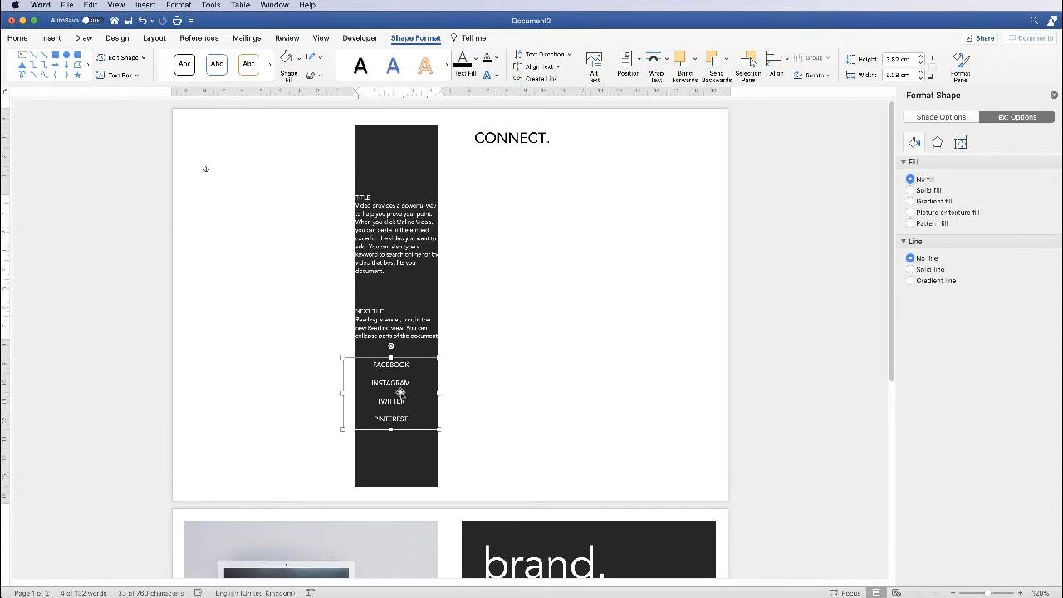
{"action": "left_click", "coordinate": [388, 325]}
{"action": "left_click_drag", "start_coordinate": [398, 341], "coordinate": [397, 466]}
{"action": "left_click_drag", "start_coordinate": [349, 327], "coordinate": [362, 328]}
{"action": "left_click_drag", "start_coordinate": [446, 327], "coordinate": [430, 327]}
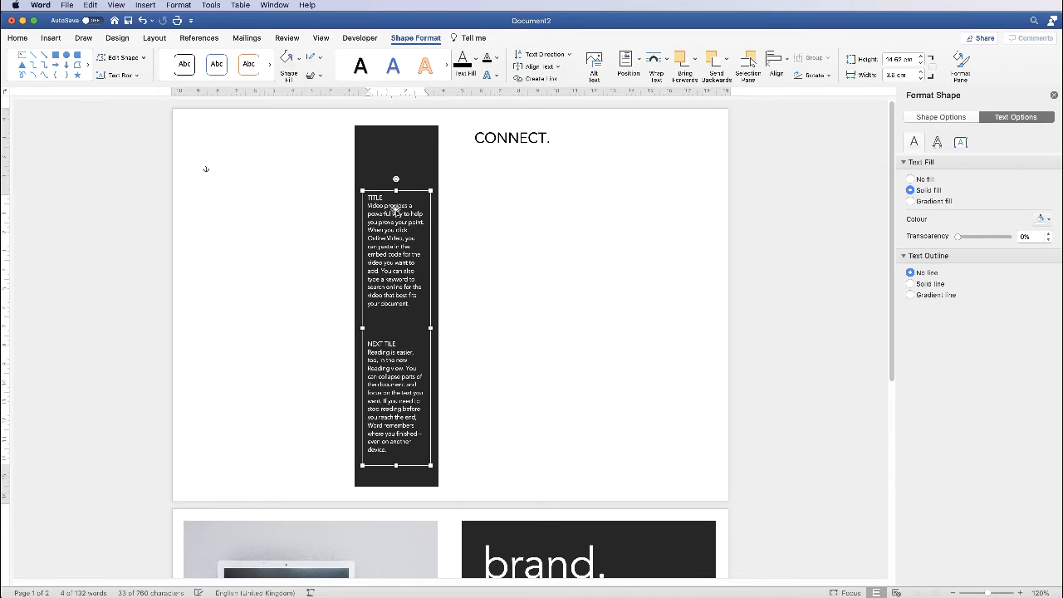
{"action": "left_click_drag", "start_coordinate": [395, 189], "coordinate": [395, 161]}
{"action": "left_click_drag", "start_coordinate": [385, 220], "coordinate": [384, 214]}
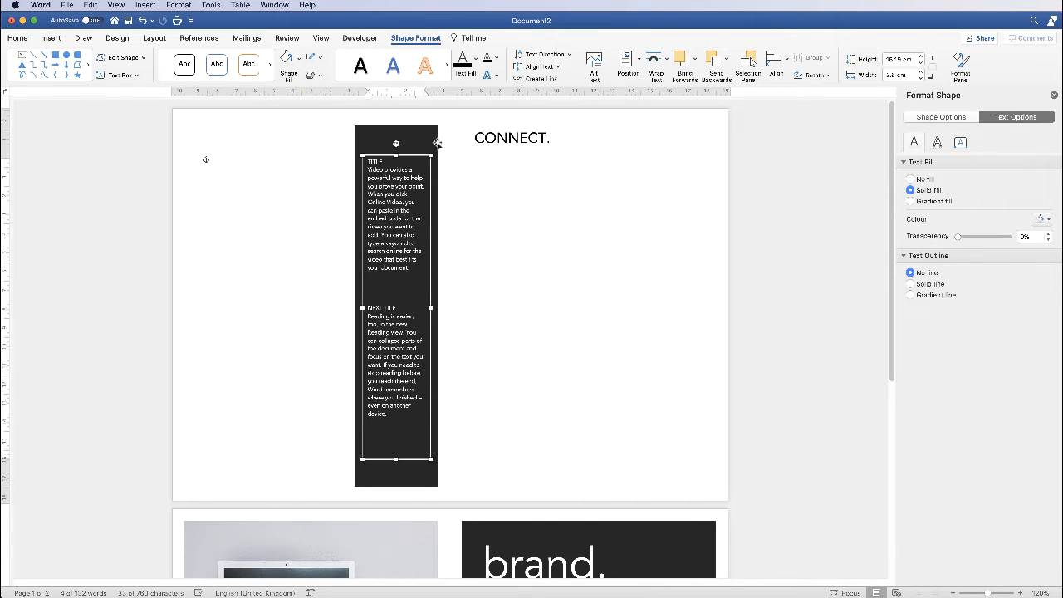
- Try widening the dark strip to about 7.6 cm, and undo the change
{"action": "left_click", "coordinate": [436, 283]}
{"action": "left_click_drag", "start_coordinate": [438, 307], "coordinate": [498, 303]}
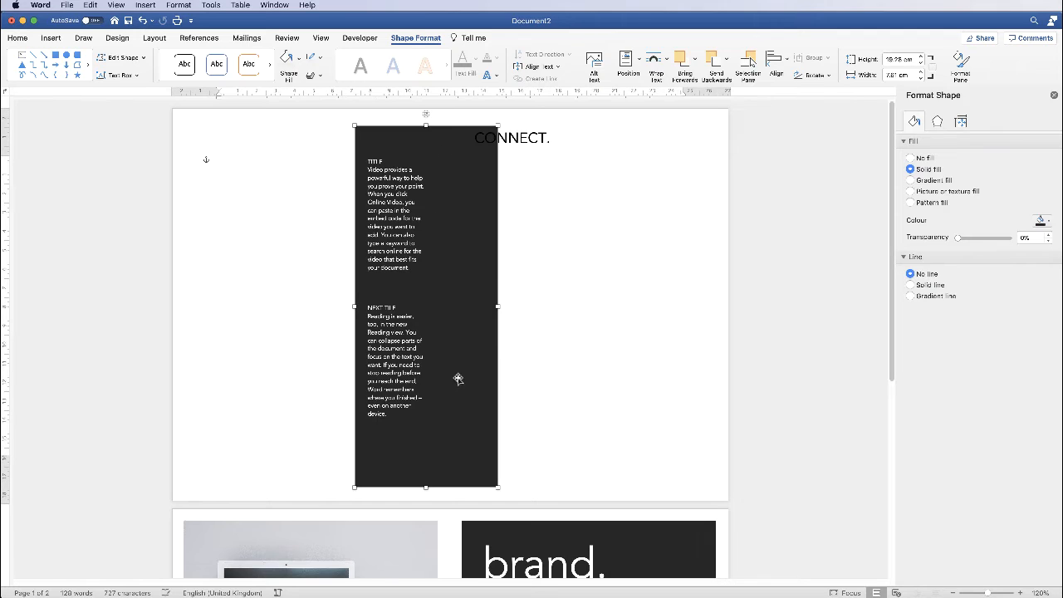
{"action": "key", "text": "super+z"}
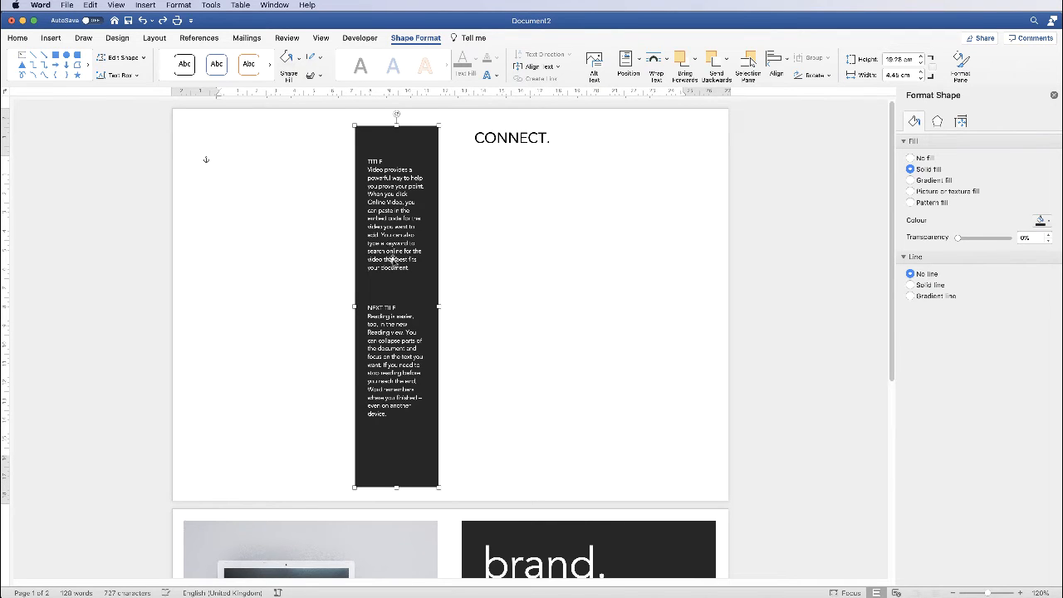
{"action": "mouse_move", "coordinate": [390, 212]}
{"action": "left_mouse_down"}
{"action": "mouse_move", "coordinate": [384, 225]}
{"action": "mouse_move", "coordinate": [389, 204]}
{"action": "mouse_move", "coordinate": [398, 218]}
{"action": "left_mouse_up"}
- Give the tall "CONNECT." text box a black outline
{"action": "left_click", "coordinate": [518, 138]}
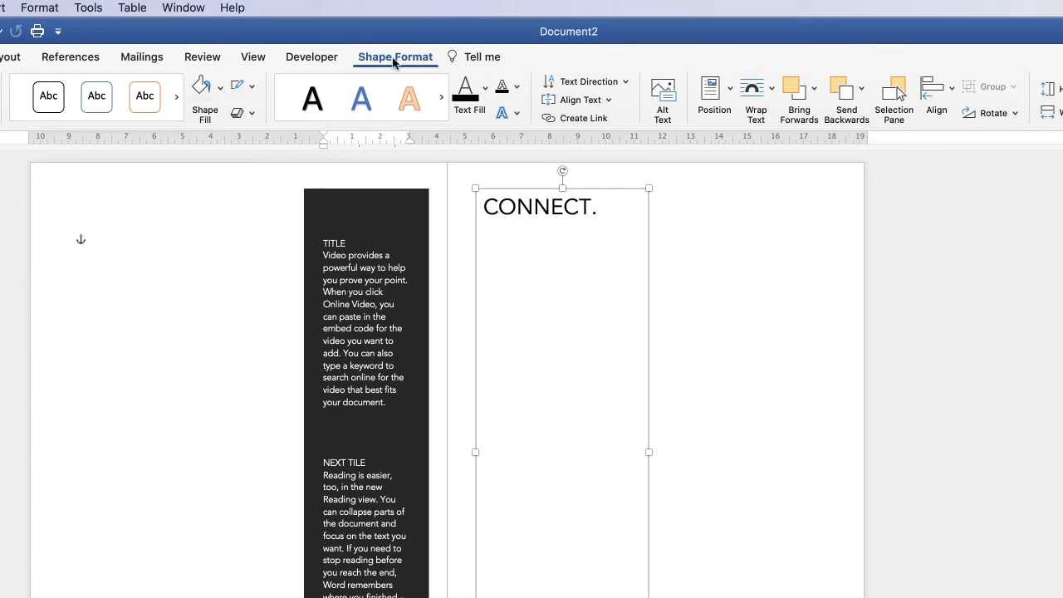
{"action": "left_click", "coordinate": [251, 88]}
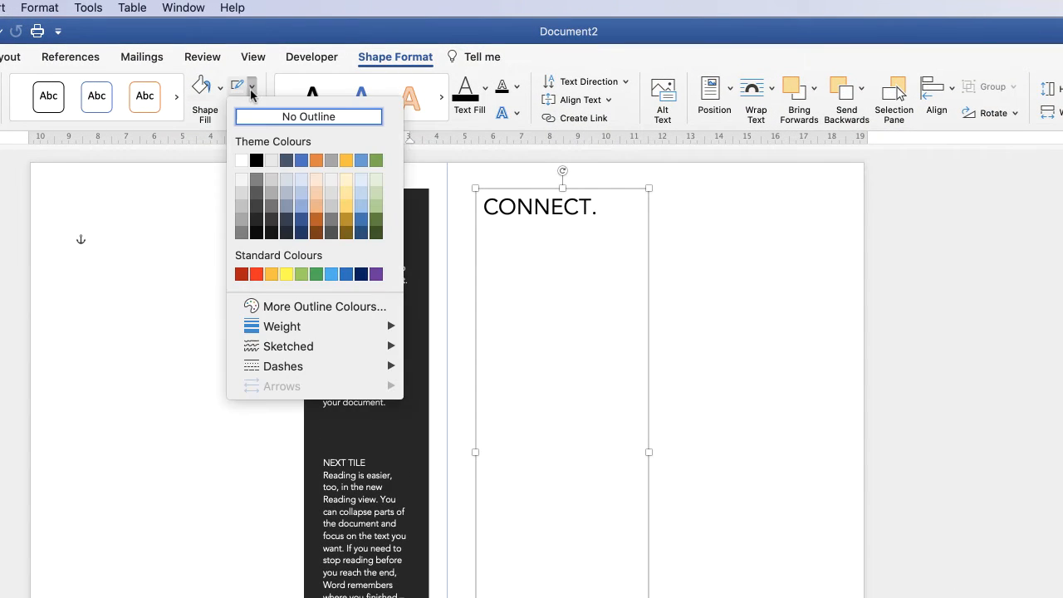
{"action": "left_click", "coordinate": [256, 161]}
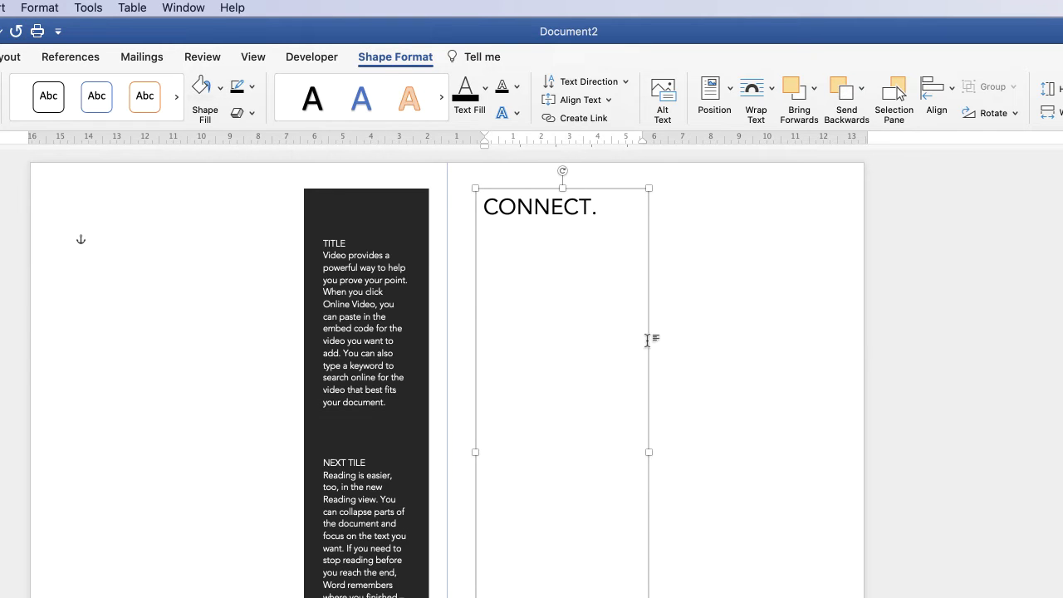
- Replace "CONNECT." in the outlined box with a "Project name" heading and two placeholder paragraphs, and shorten the box to about 8.3 cm high
{"action": "left_click", "coordinate": [711, 363]}
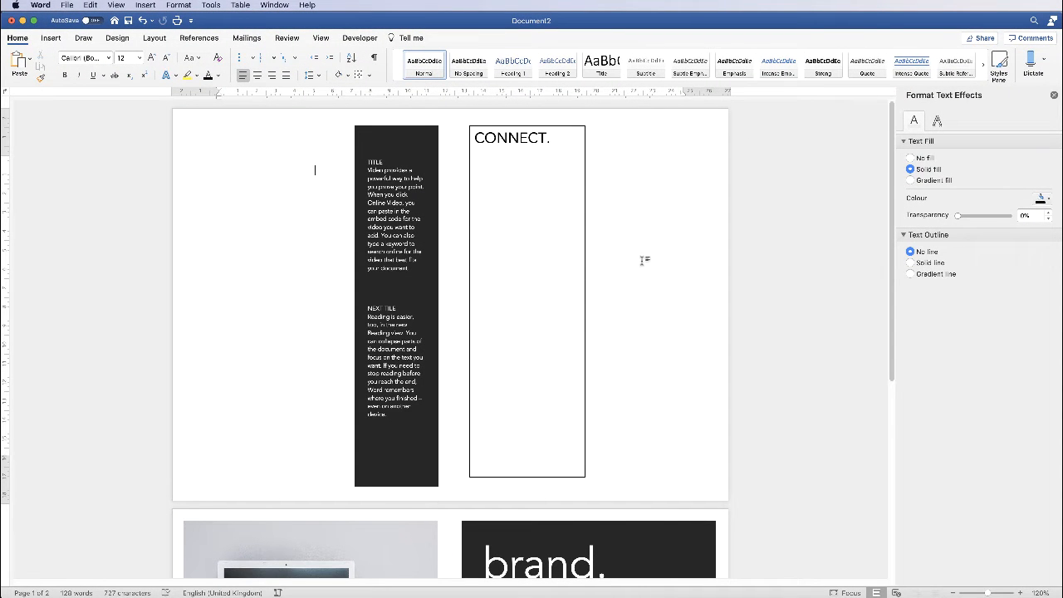
{"action": "left_click", "coordinate": [533, 138]}
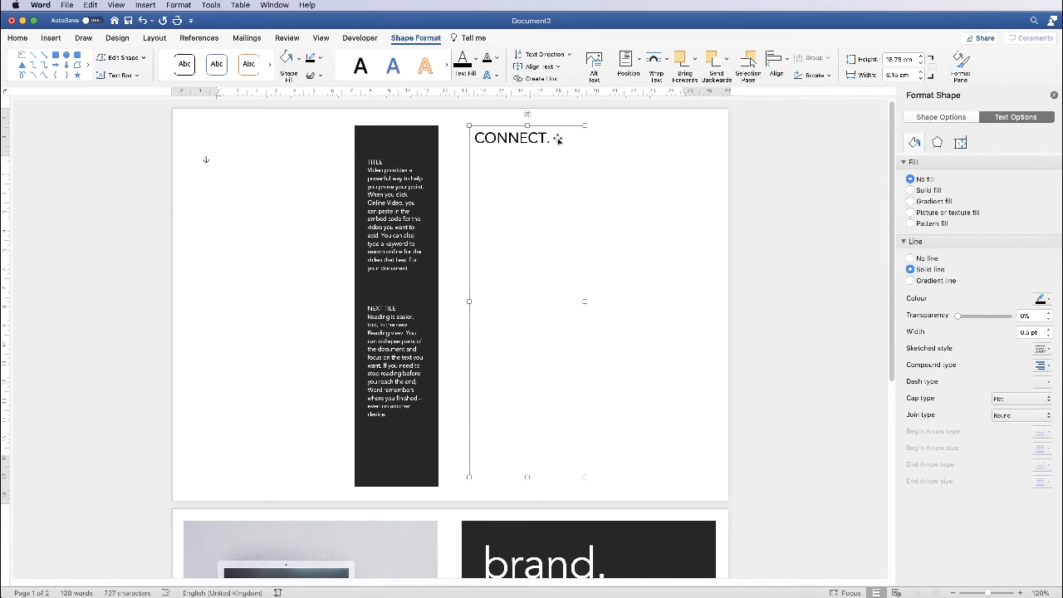
{"action": "triple_click", "coordinate": [554, 139]}
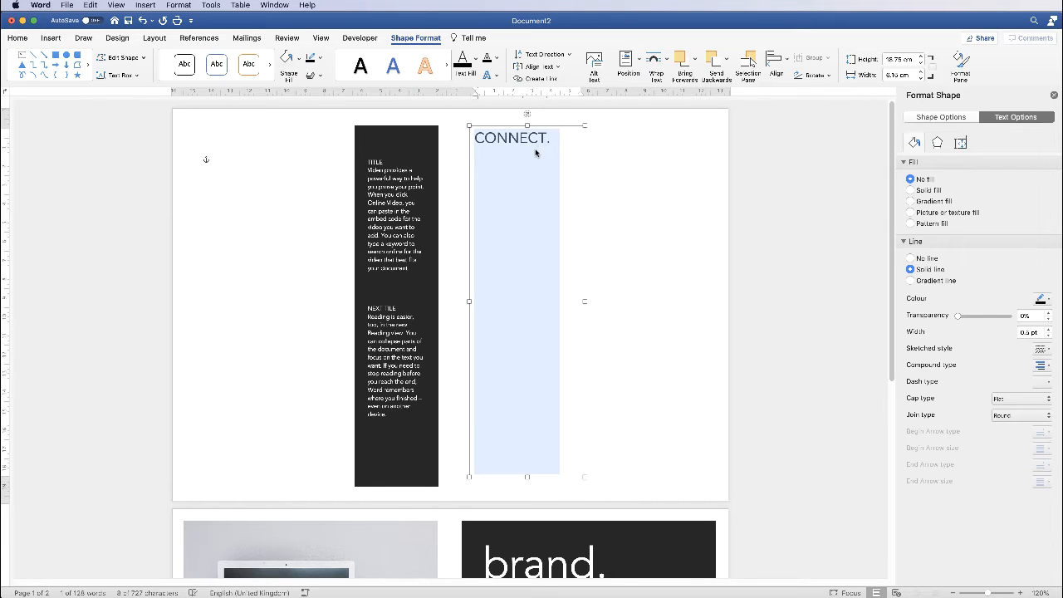
{"action": "key", "text": "BackSpace"}
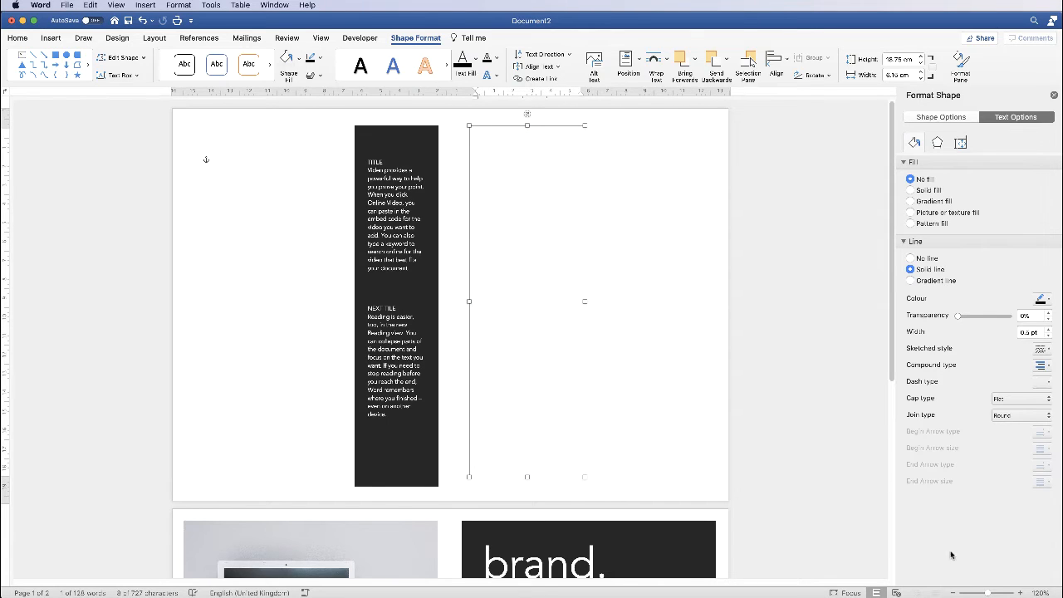
{"action": "key", "text": "super+v"}
{"action": "left_click_drag", "start_coordinate": [527, 477], "coordinate": [527, 280]}
{"action": "left_click", "coordinate": [525, 204]}
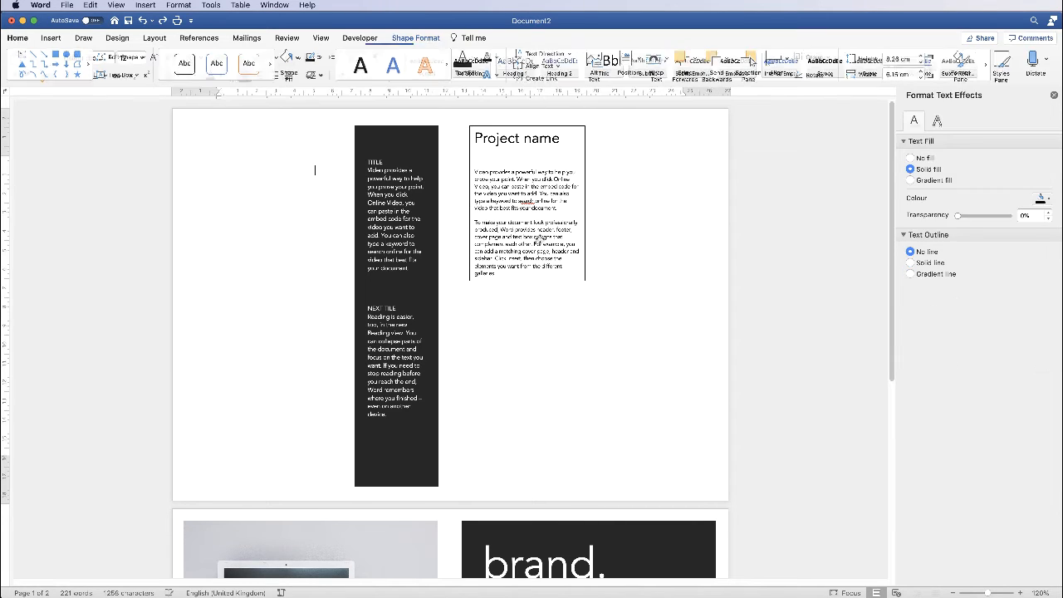
- Duplicate the "Project name" box below the original and strip the copy down to its first paragraph
{"action": "left_click_drag", "start_coordinate": [538, 243], "coordinate": [523, 400]}
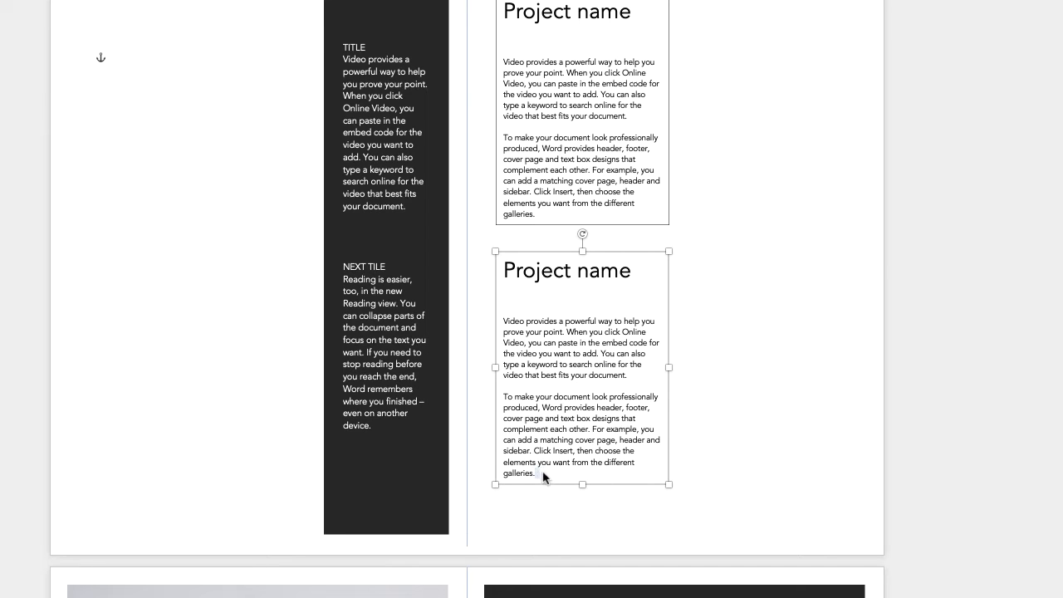
{"action": "left_click_drag", "start_coordinate": [553, 473], "coordinate": [496, 398]}
{"action": "key", "text": "Delete"}
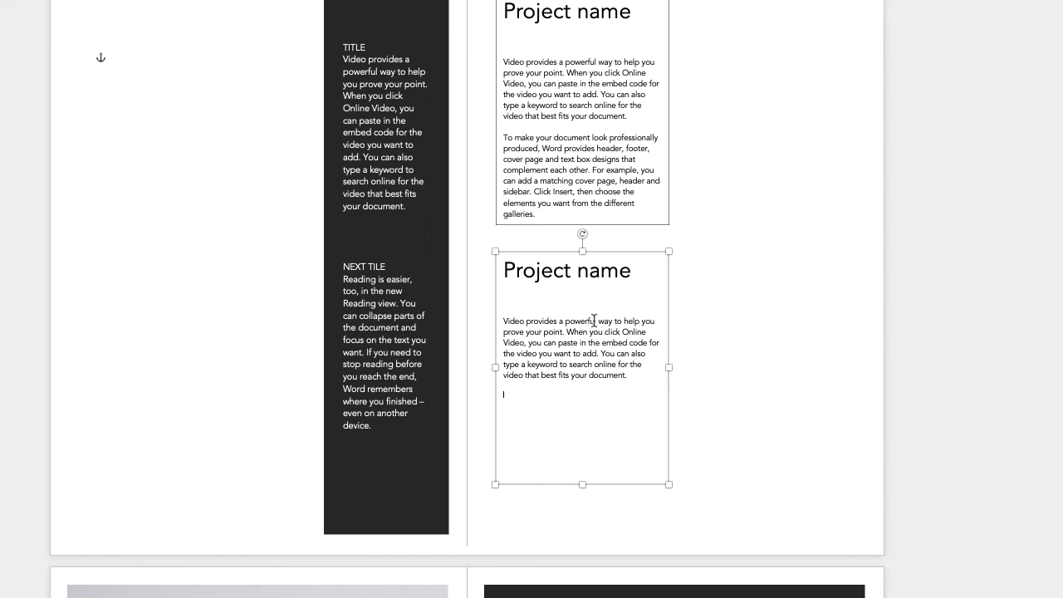
{"action": "left_click_drag", "start_coordinate": [638, 271], "coordinate": [513, 277]}
{"action": "key", "text": "Delete"}
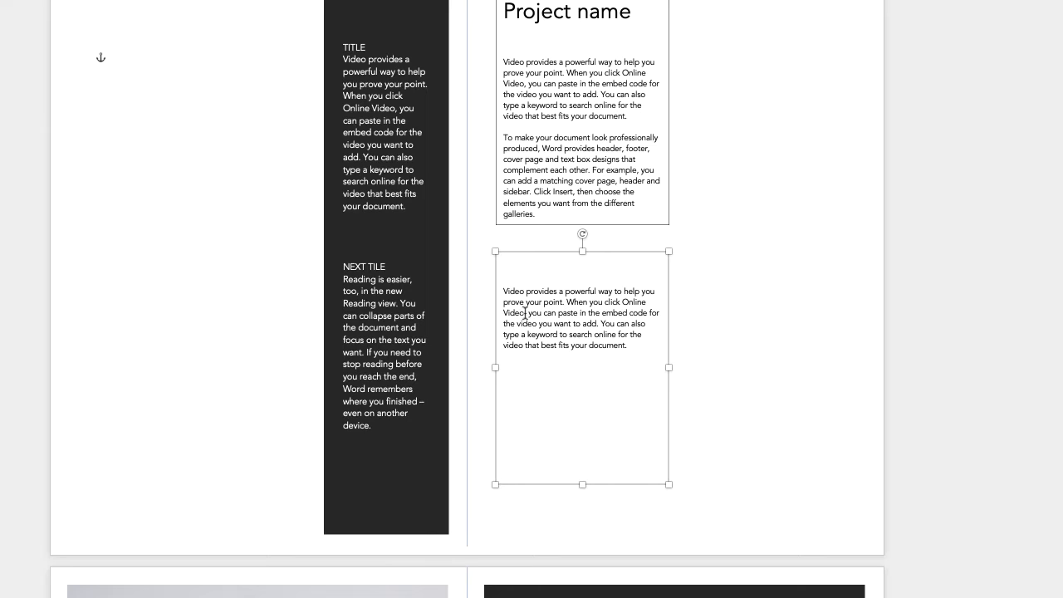
{"action": "key", "text": "BackSpace"}
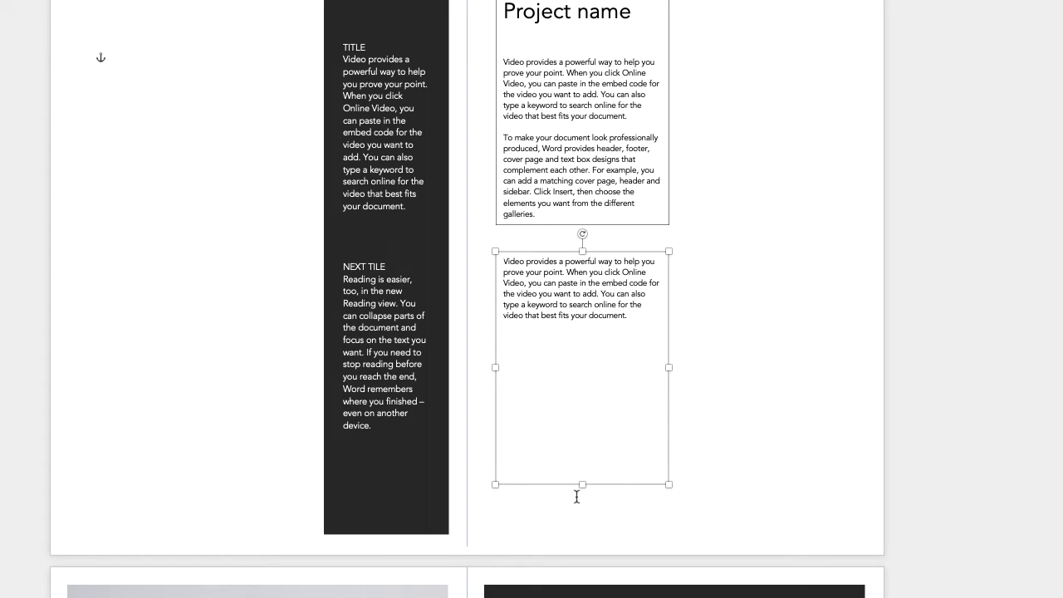
- Trim the copy's text to end at "the video you want to add." and shrink its box to about 2.2 cm high, leaving icon space beside it
{"action": "left_click_drag", "start_coordinate": [582, 484], "coordinate": [582, 304]}
{"action": "left_click_drag", "start_coordinate": [566, 290], "coordinate": [597, 340]}
{"action": "left_click_drag", "start_coordinate": [698, 340], "coordinate": [681, 340]}
{"action": "left_click_drag", "start_coordinate": [594, 344], "coordinate": [607, 304]}
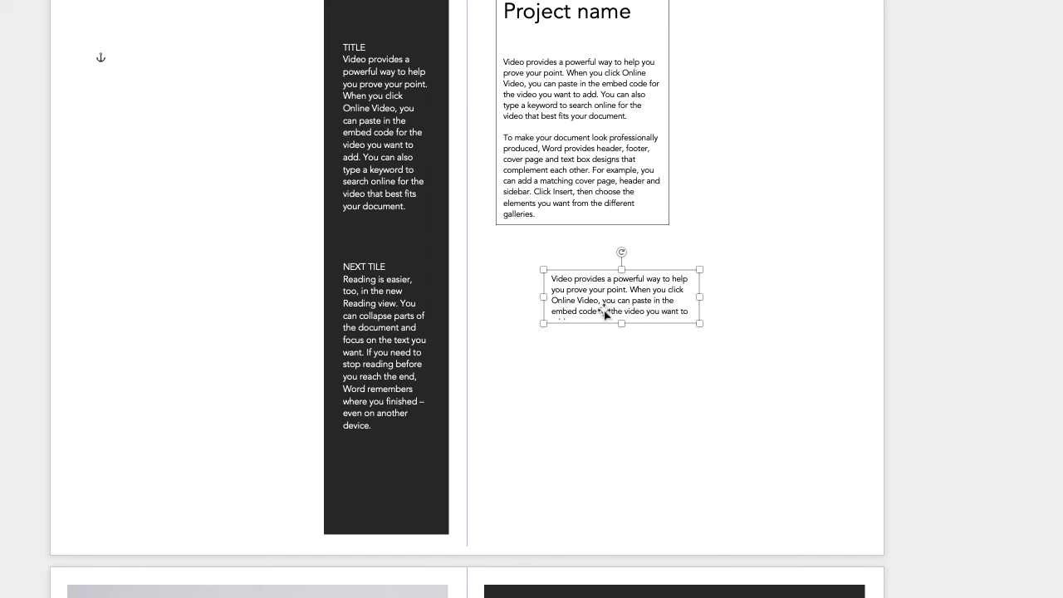
{"action": "left_click_drag", "start_coordinate": [621, 323], "coordinate": [622, 333]}
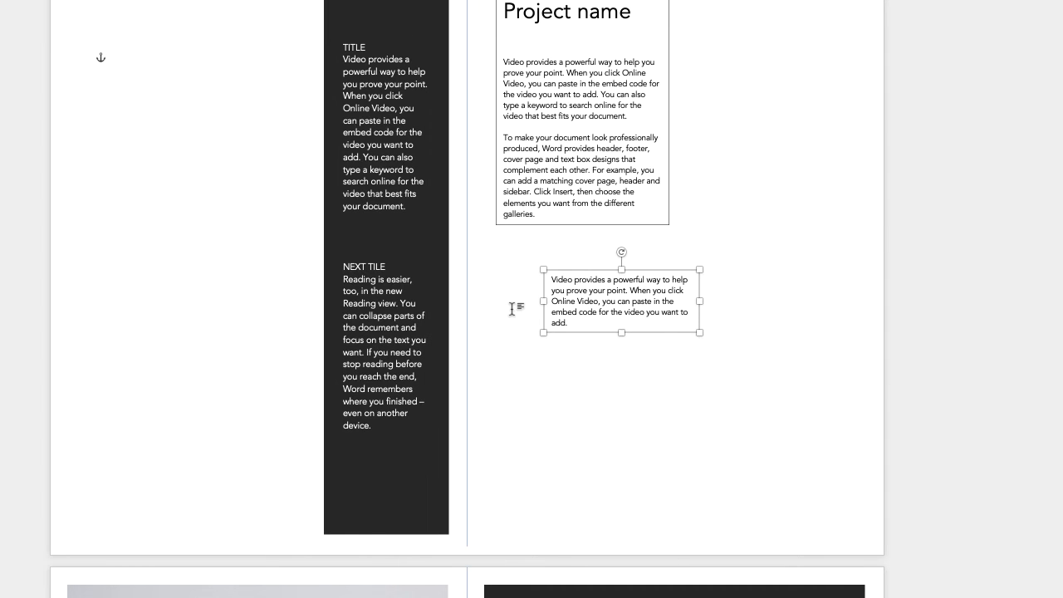
{"action": "left_click", "coordinate": [511, 308]}
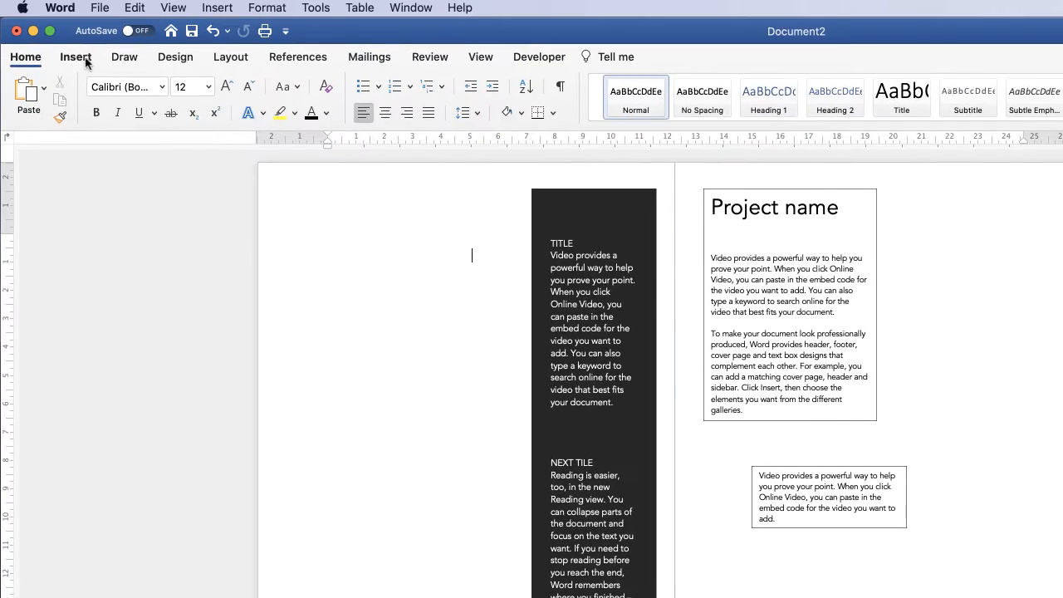
- Search the stock icons for "BUILDINGS" and insert the solid columned building icon
{"action": "left_click", "coordinate": [83, 58]}
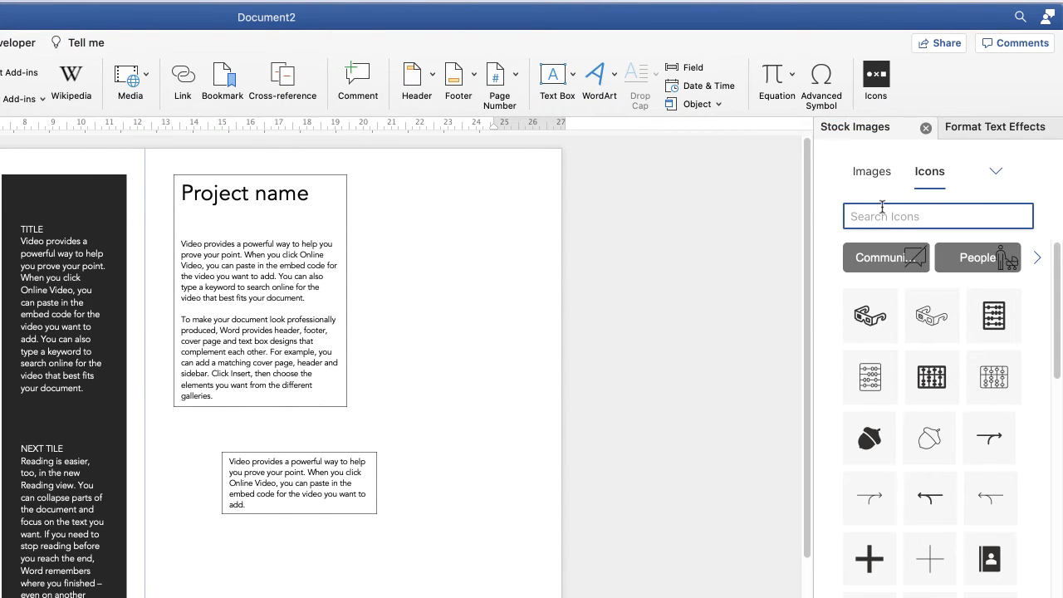
{"action": "type", "text": "BUILDINGS"}
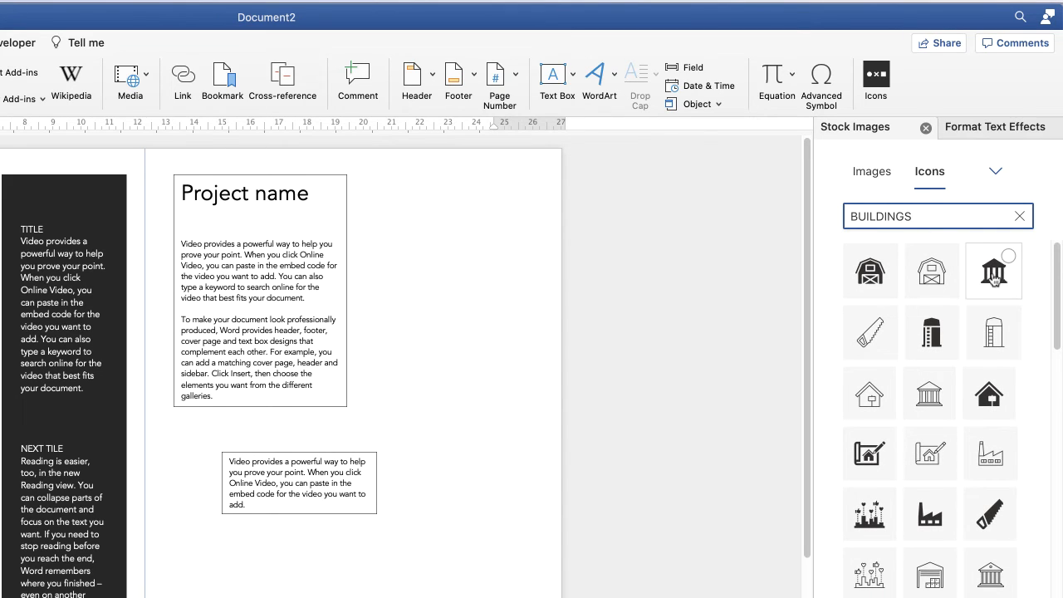
{"action": "left_click", "coordinate": [1007, 257]}
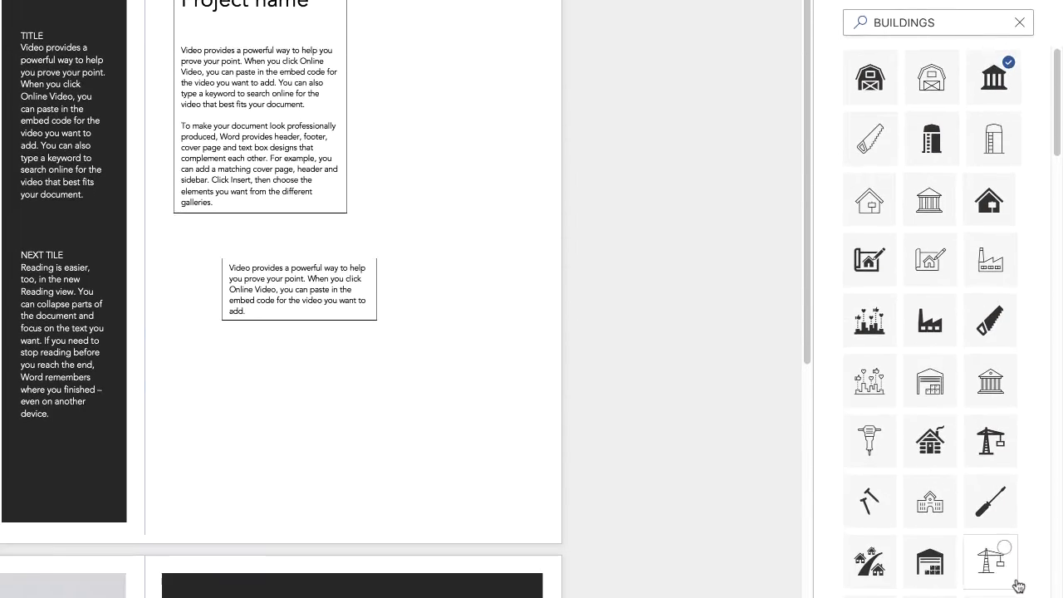
{"action": "left_click", "coordinate": [999, 556]}
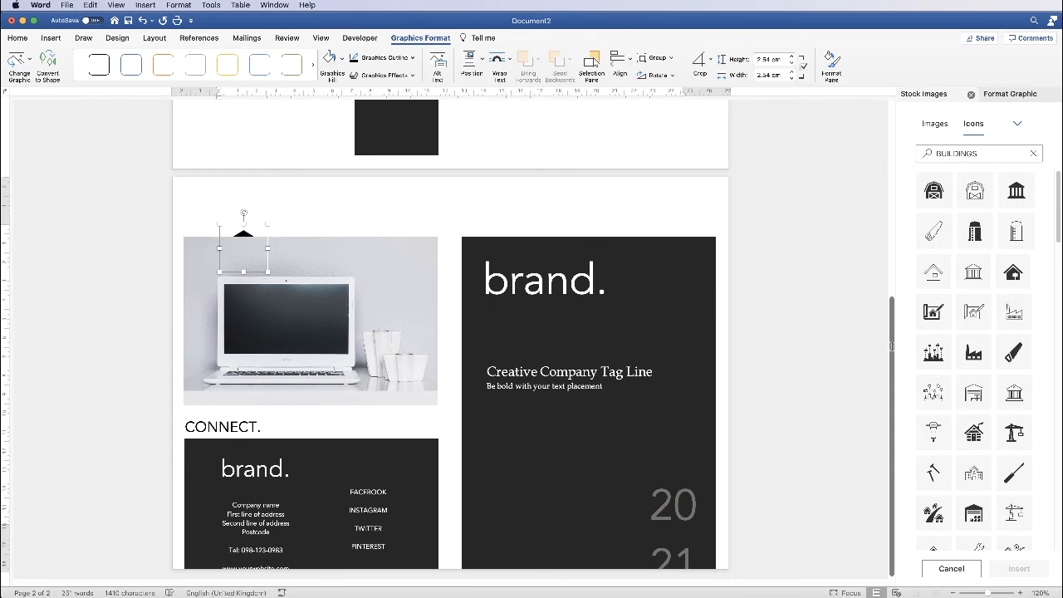
- Set the building icon's text wrapping to In Front of Text, then shrink it and place it to the left of the small paragraph box
{"action": "left_click_drag", "start_coordinate": [891, 345], "coordinate": [883, 154]}
{"action": "scroll", "coordinate": [357, 320], "scroll_direction": "down", "scroll_amount": 5}
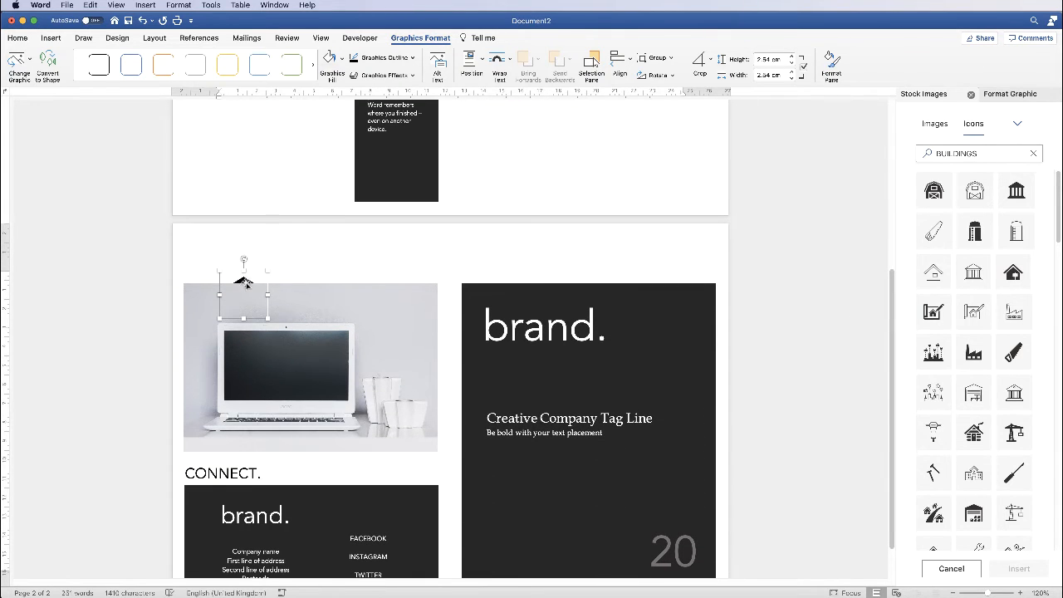
{"action": "right_click", "coordinate": [244, 281]}
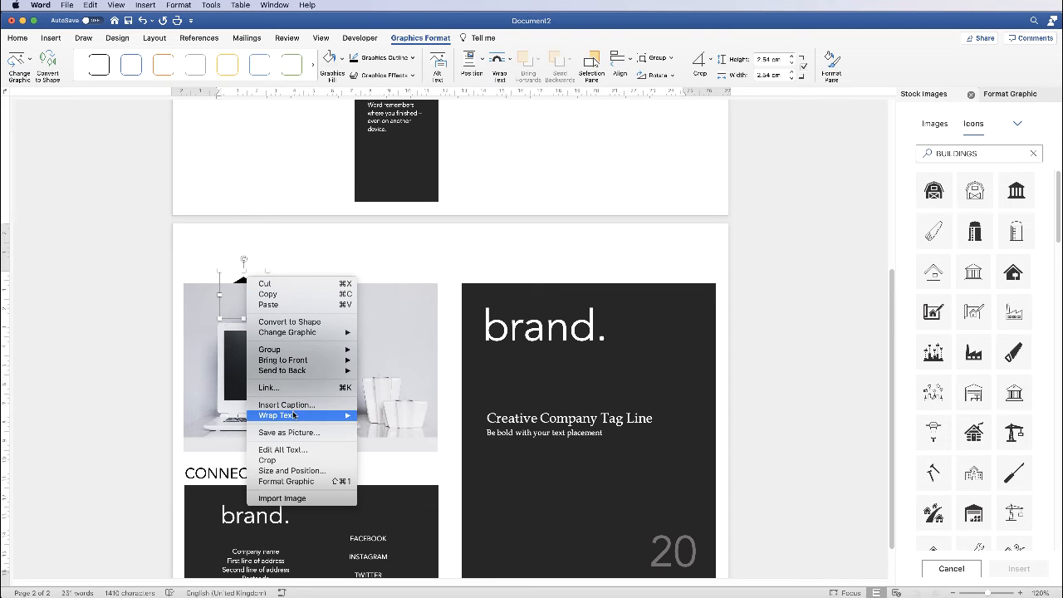
{"action": "mouse_move", "coordinate": [295, 418]}
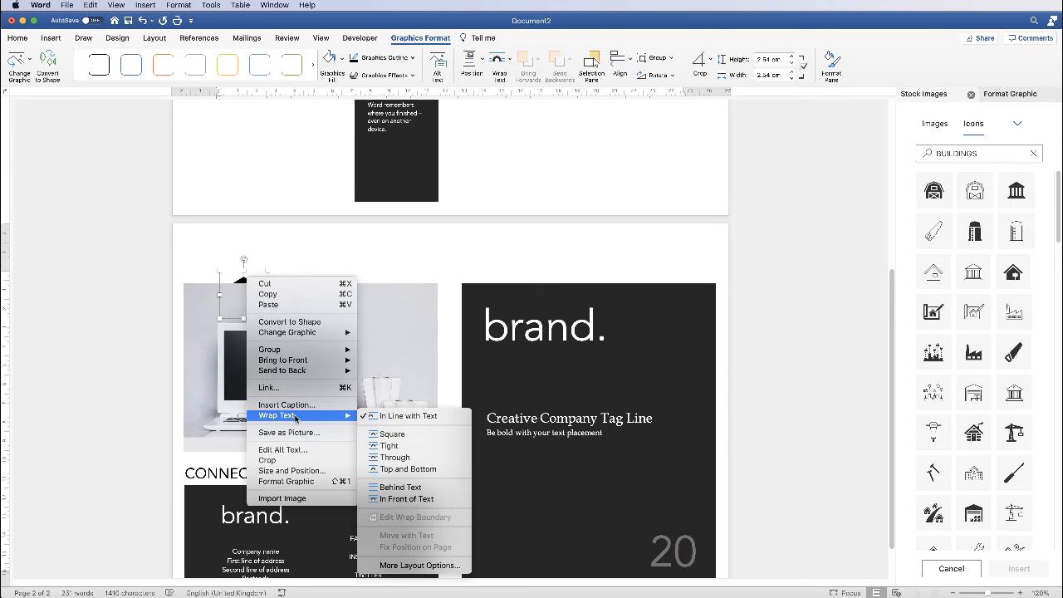
{"action": "left_click", "coordinate": [378, 500]}
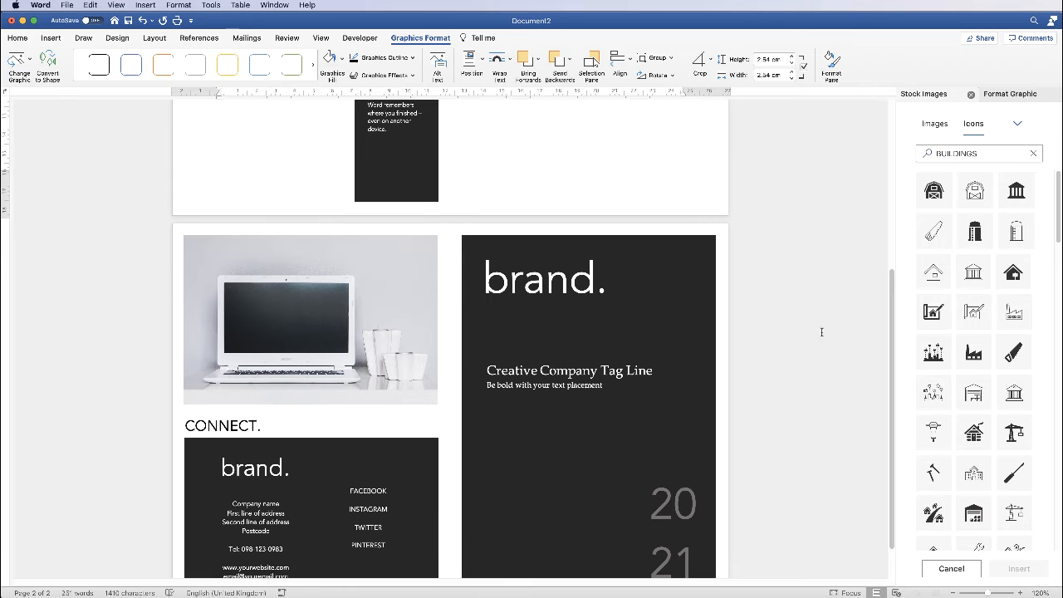
{"action": "scroll", "coordinate": [892, 335], "scroll_direction": "up", "scroll_amount": 10}
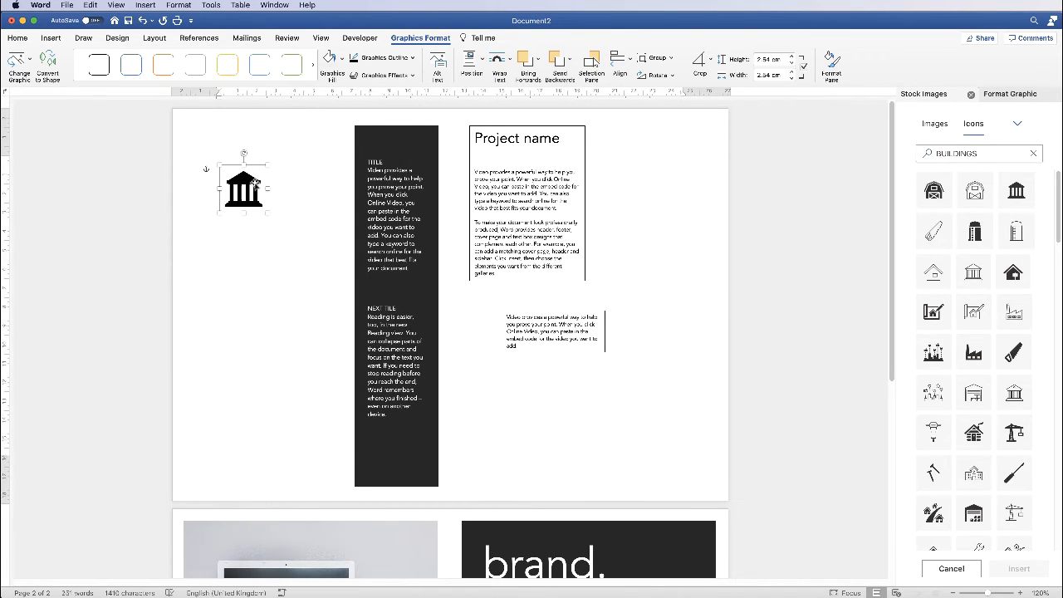
{"action": "left_click_drag", "start_coordinate": [255, 183], "coordinate": [477, 330]}
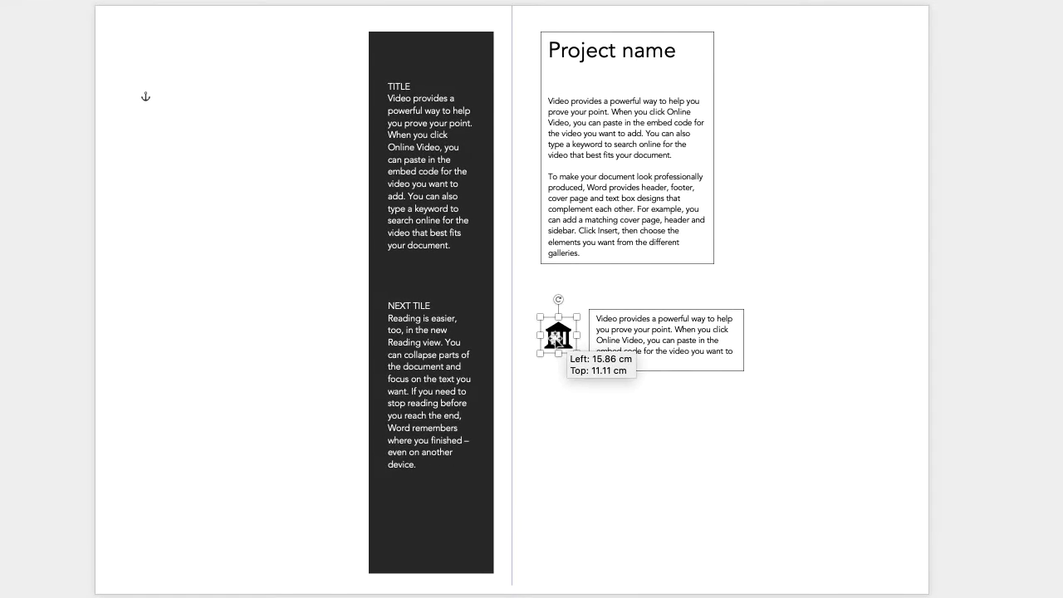
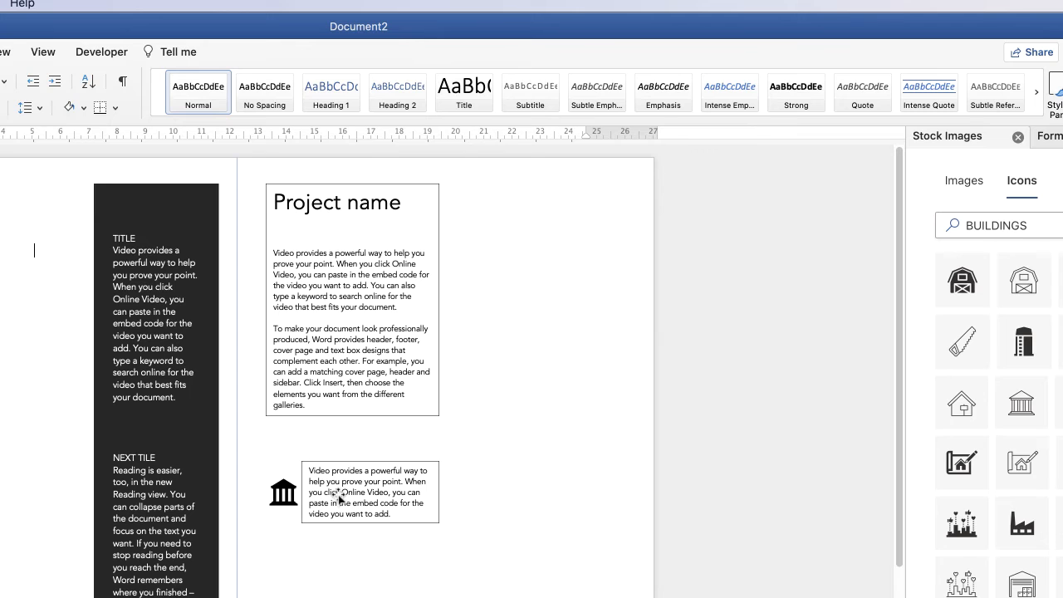
- Remove the outline from the small paragraph box beside the building icon
{"action": "left_click", "coordinate": [331, 492]}
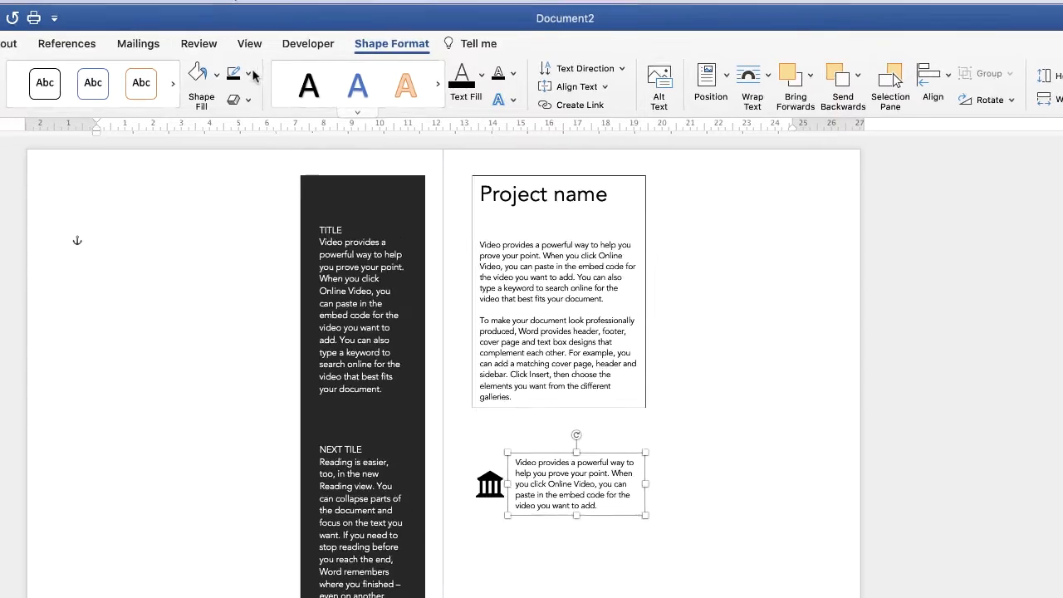
{"action": "left_click", "coordinate": [249, 74]}
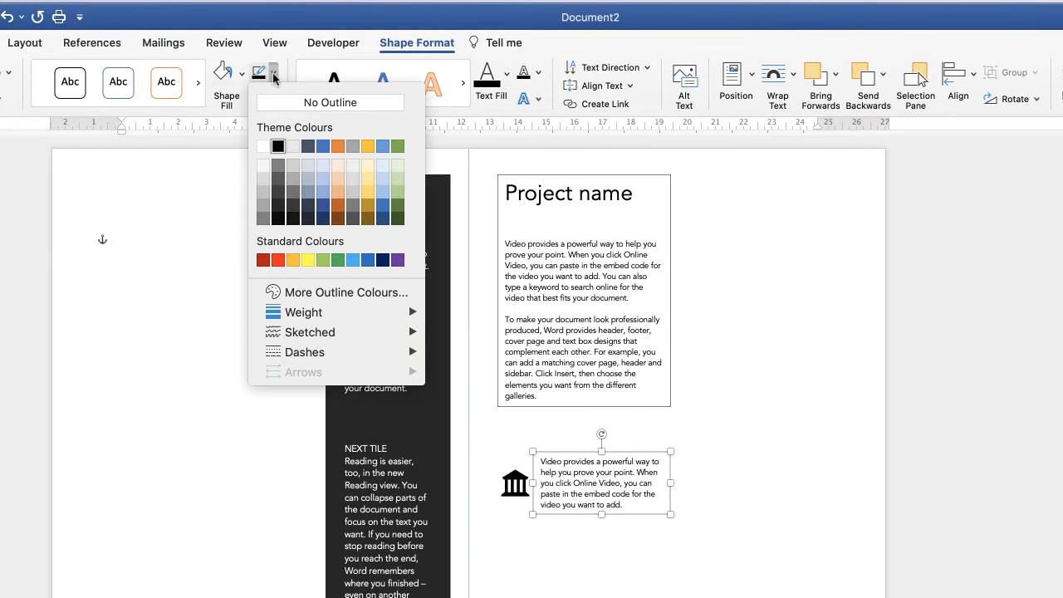
{"action": "left_click", "coordinate": [289, 104]}
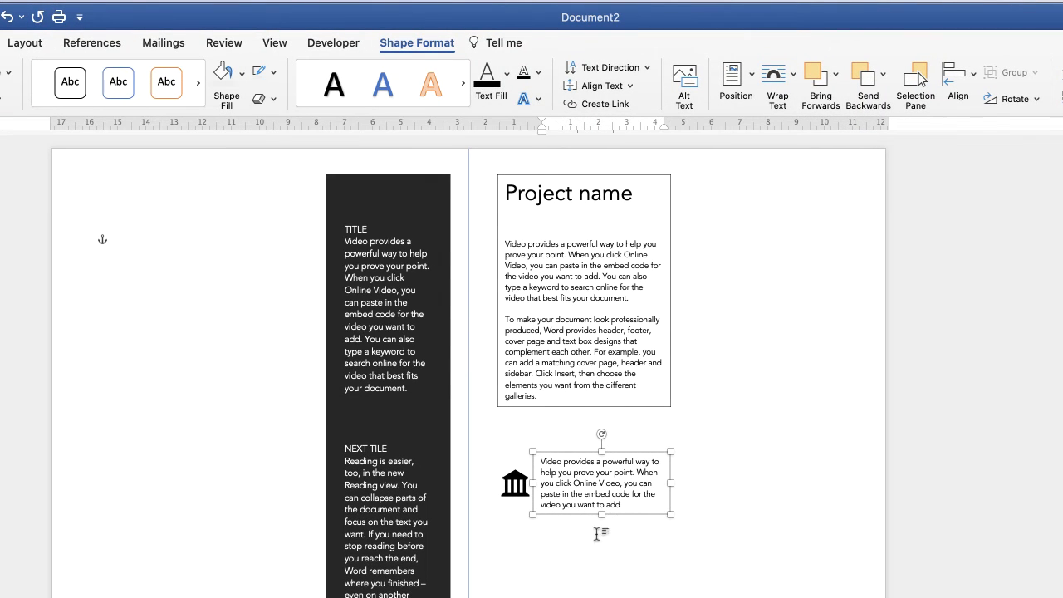
{"action": "left_click", "coordinate": [589, 560]}
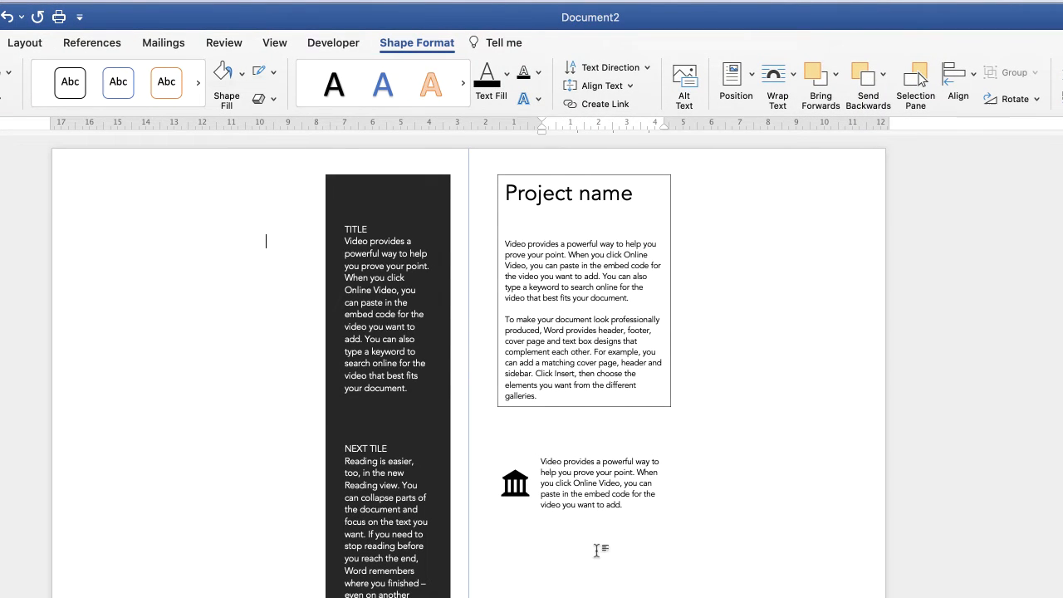
- Group the small paragraph box with the building icon and nudge the group slightly beneath the "Project name" box
{"action": "left_click", "coordinate": [589, 479]}
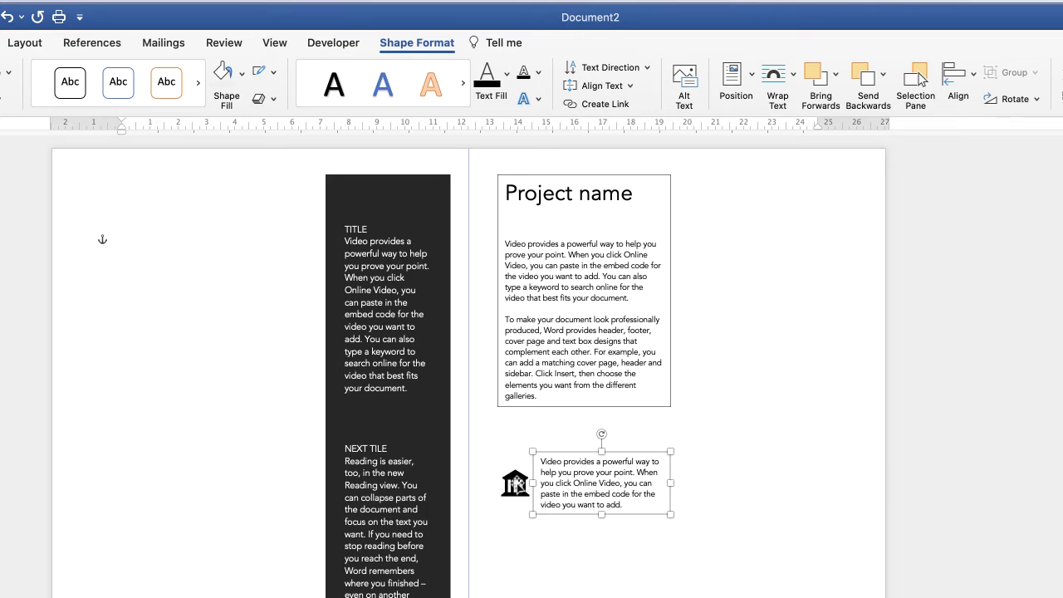
{"action": "left_click", "coordinate": [515, 483], "text": "shift"}
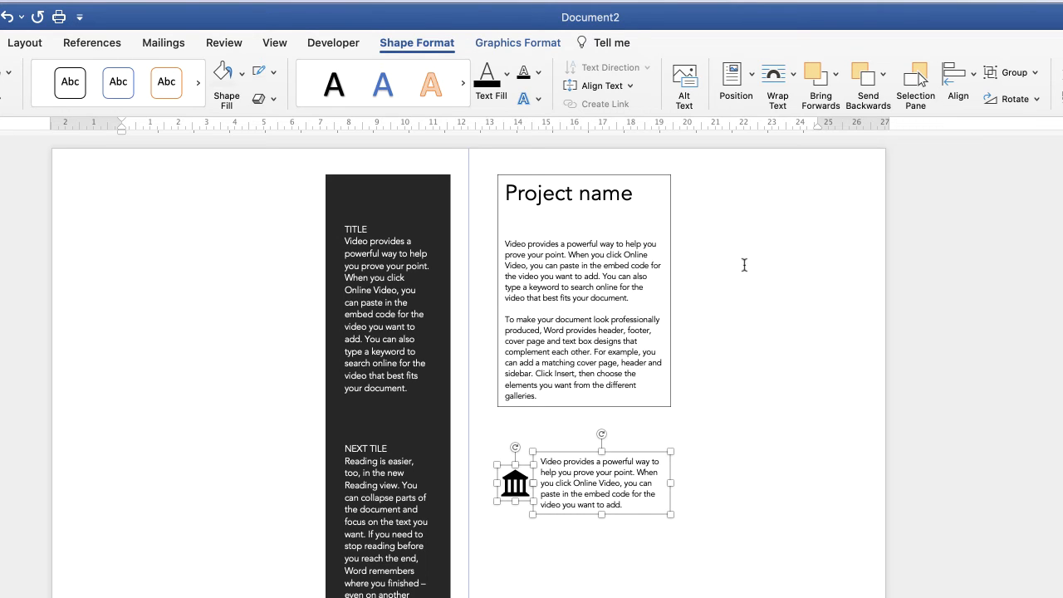
{"action": "left_click", "coordinate": [1037, 77]}
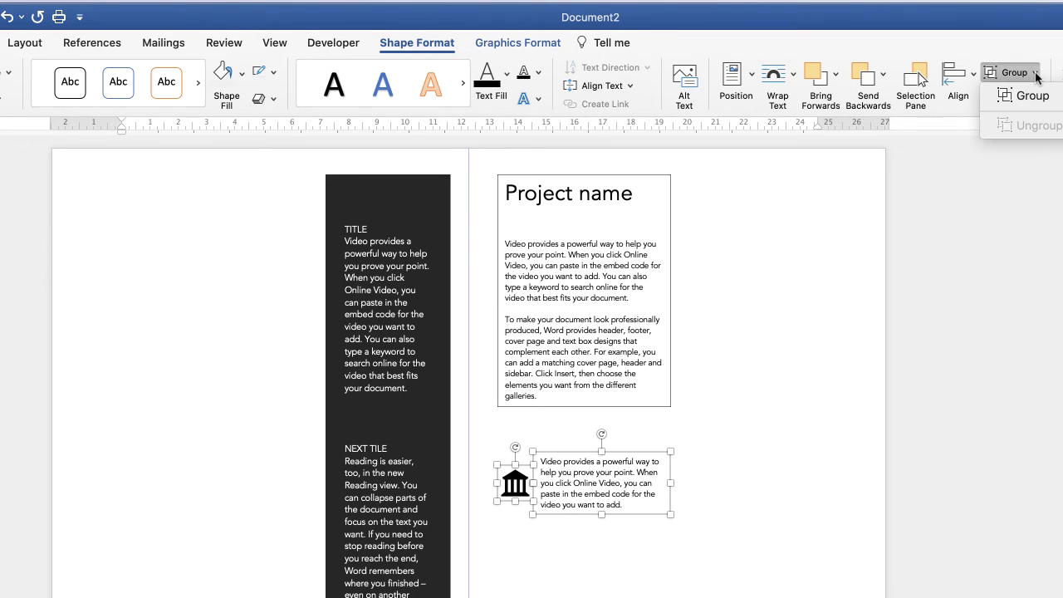
{"action": "left_click", "coordinate": [1020, 98]}
{"action": "mouse_move", "coordinate": [579, 479]}
{"action": "left_mouse_down"}
{"action": "mouse_move", "coordinate": [671, 548]}
{"action": "mouse_move", "coordinate": [547, 437]}
{"action": "mouse_move", "coordinate": [669, 371]}
{"action": "mouse_move", "coordinate": [593, 514]}
{"action": "mouse_move", "coordinate": [589, 474]}
{"action": "left_mouse_up"}
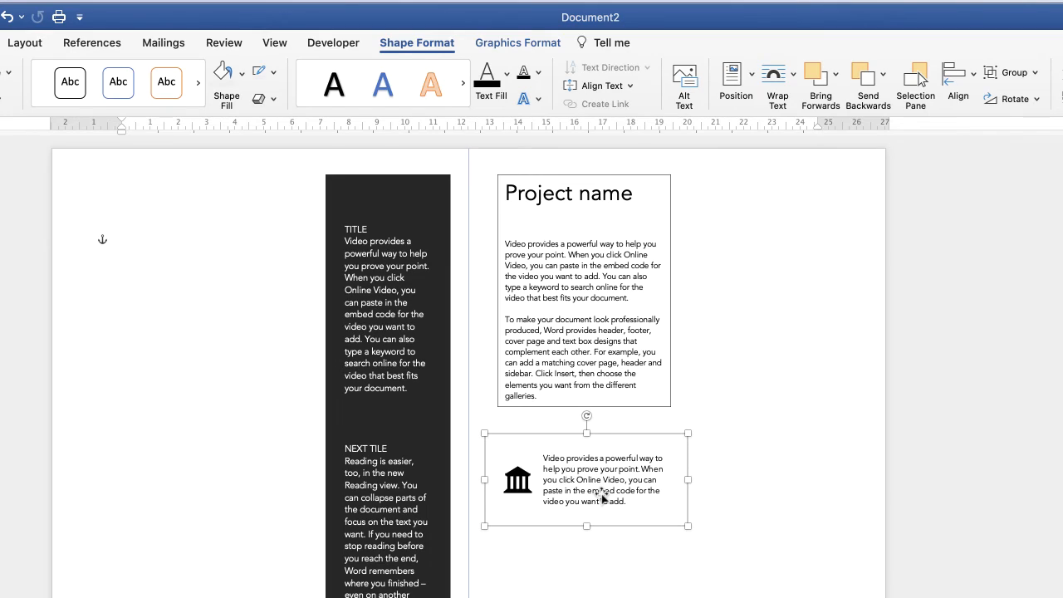
- Paste two copies of the icon-and-text group and stack them at even spacing below the original
{"action": "key", "text": "super+v"}
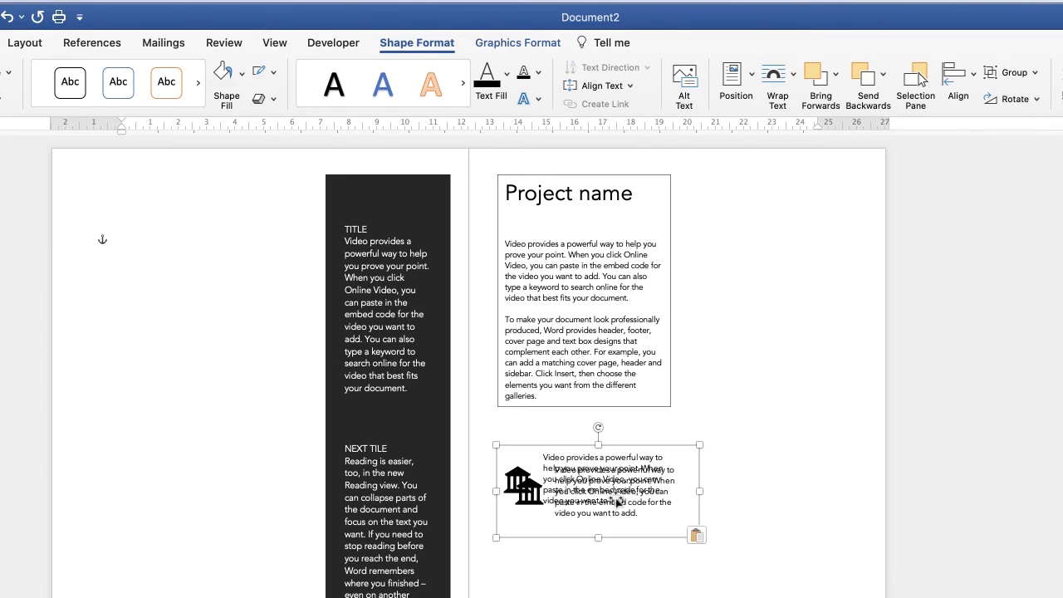
{"action": "key", "text": "super+v"}
{"action": "left_click_drag", "start_coordinate": [614, 505], "coordinate": [530, 442]}
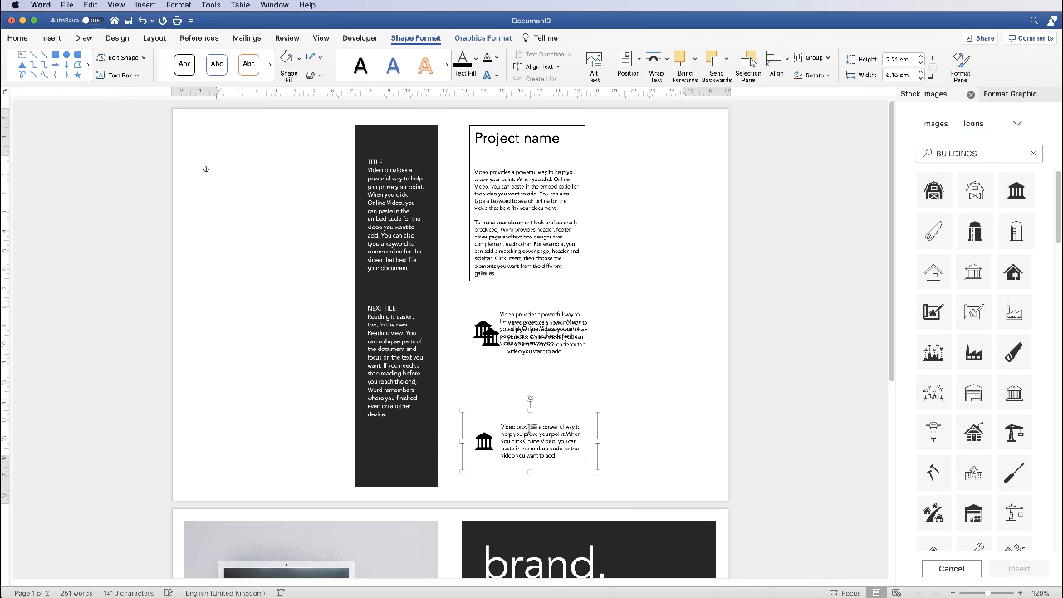
{"action": "left_click", "coordinate": [538, 332]}
{"action": "left_click_drag", "start_coordinate": [540, 340], "coordinate": [530, 389]}
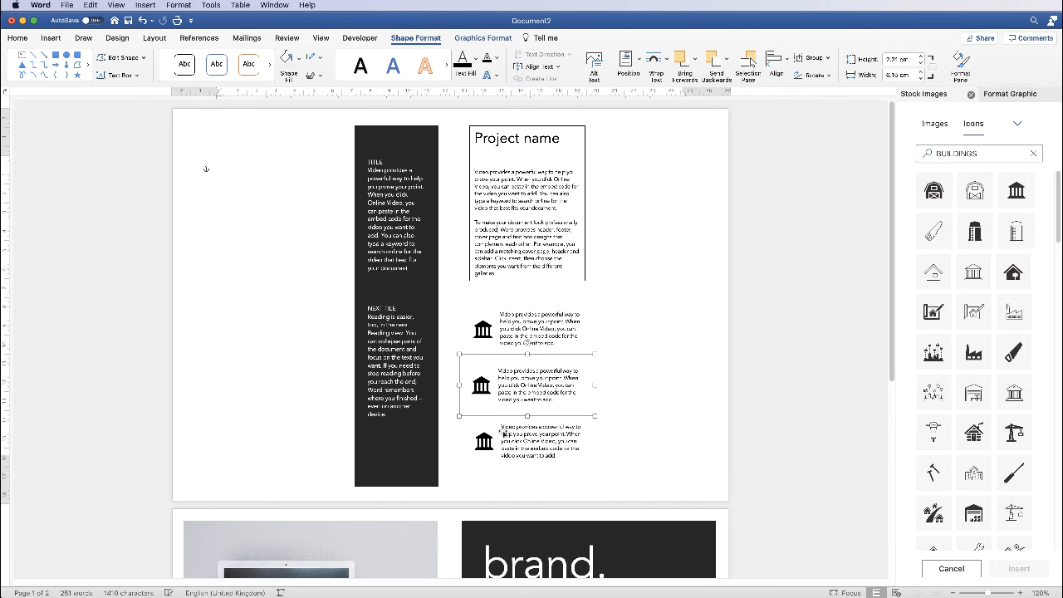
{"action": "left_click", "coordinate": [531, 322]}
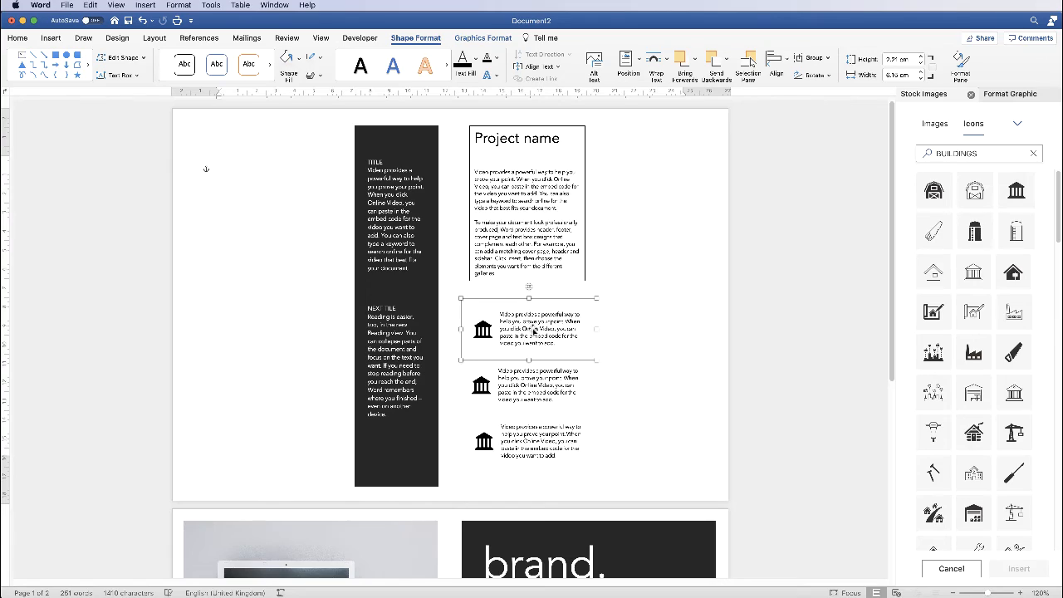
- Select all three icon-and-text groups below the "Project name" box and align them to centre relative to each other
{"action": "left_click", "coordinate": [535, 391], "text": "shift"}
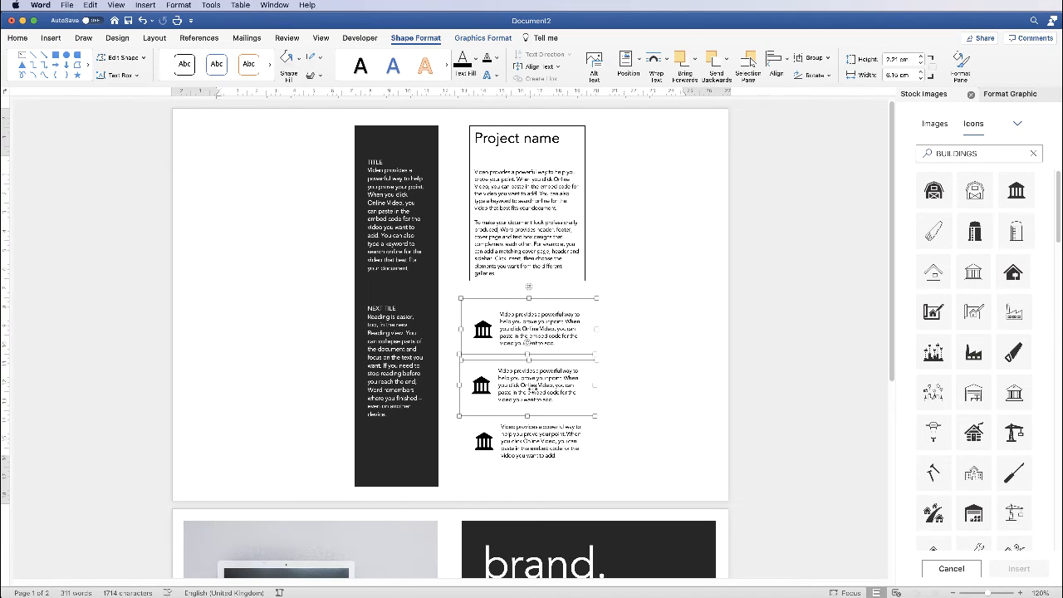
{"action": "left_click", "coordinate": [535, 454], "text": "shift"}
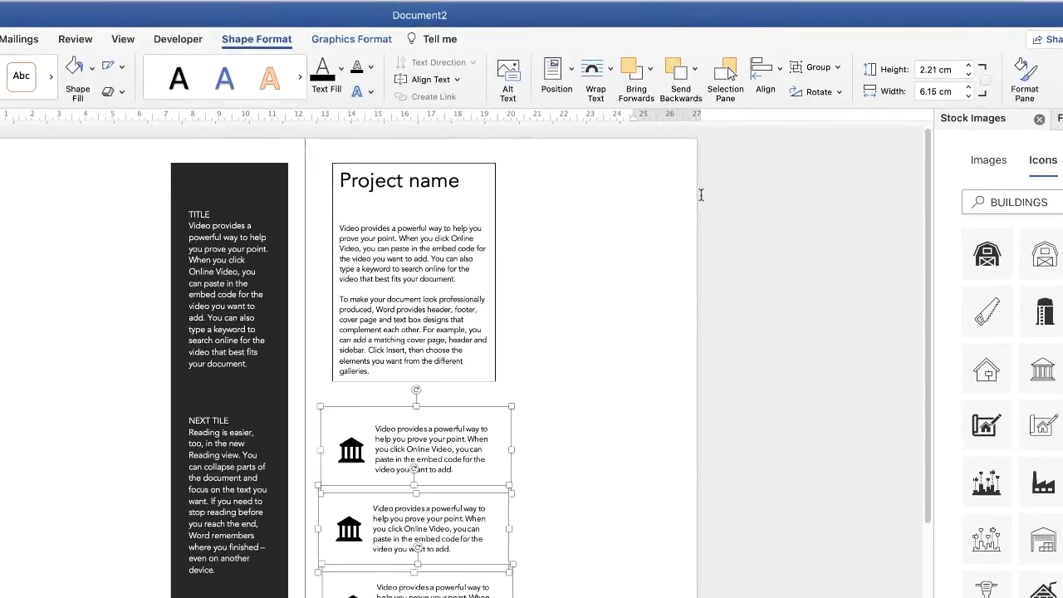
{"action": "left_click", "coordinate": [779, 74]}
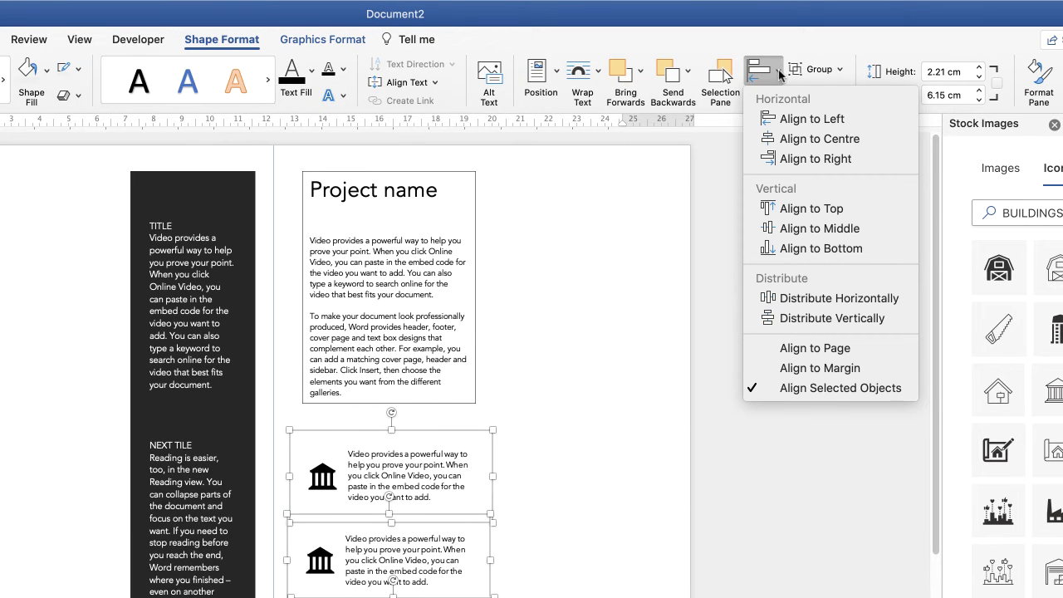
{"action": "left_click", "coordinate": [791, 141]}
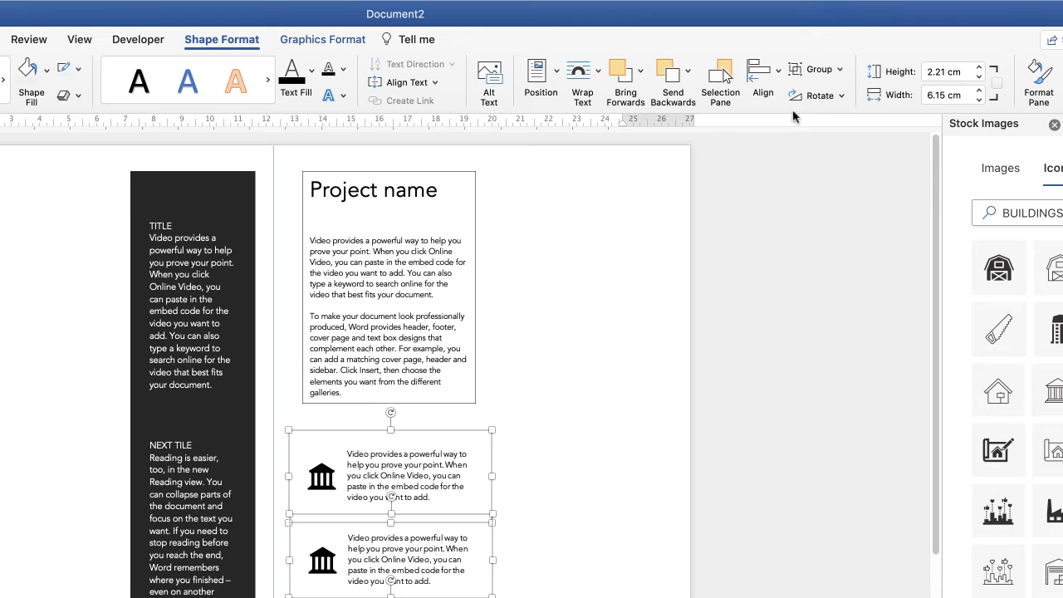
- Distribute the three selected icon-and-text groups vertically and align them to the left
{"action": "left_click", "coordinate": [780, 78]}
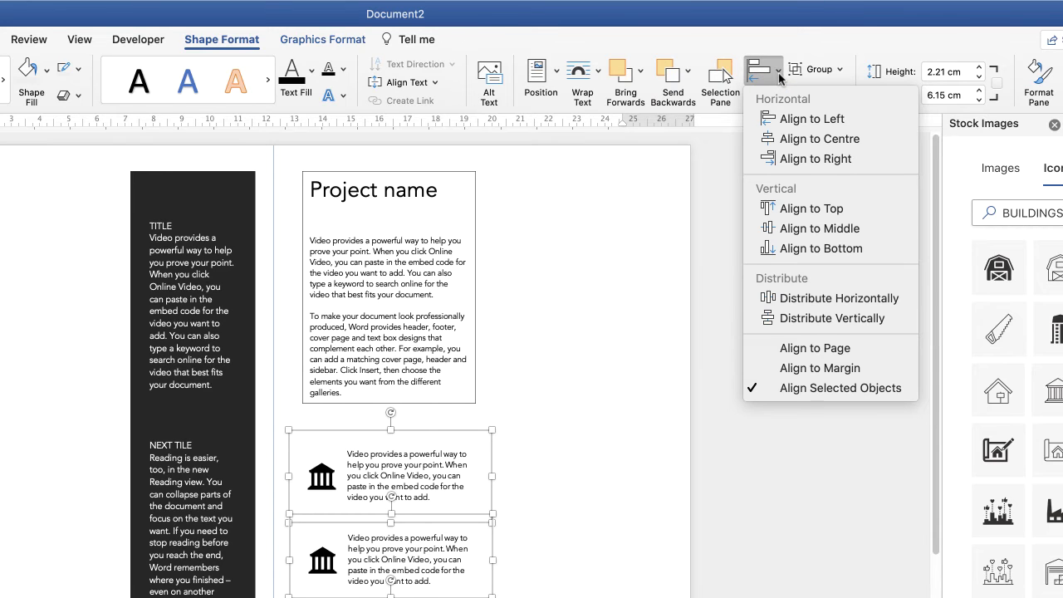
{"action": "left_click", "coordinate": [804, 319]}
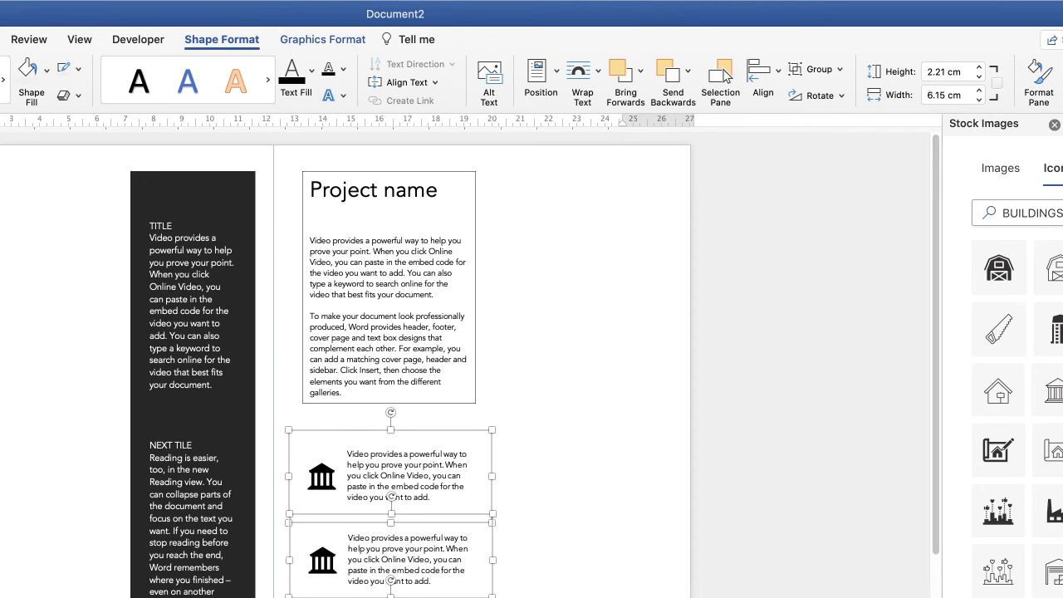
{"action": "left_click", "coordinate": [778, 76]}
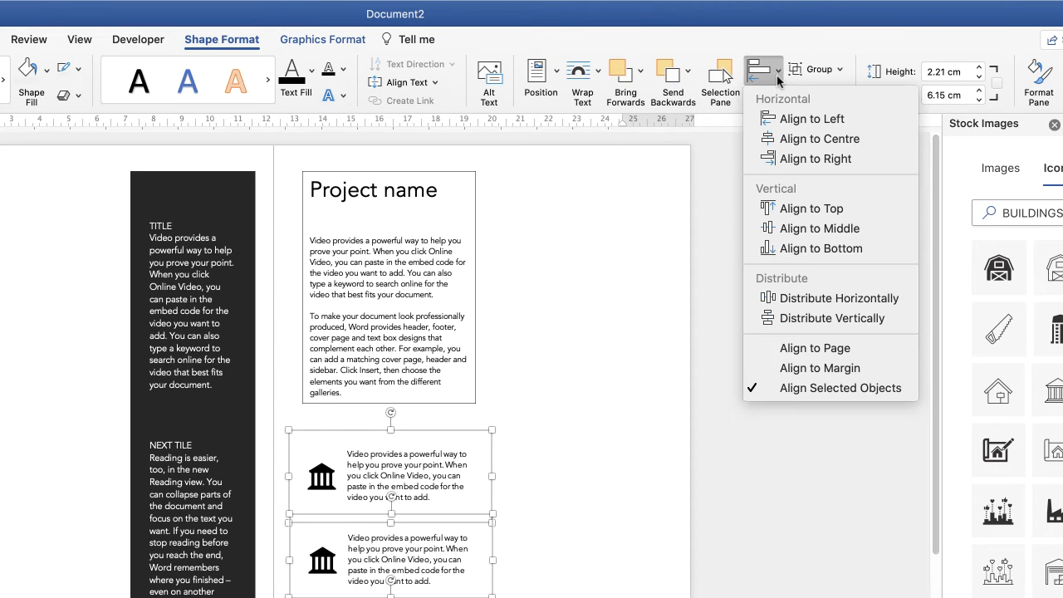
{"action": "left_click", "coordinate": [786, 120]}
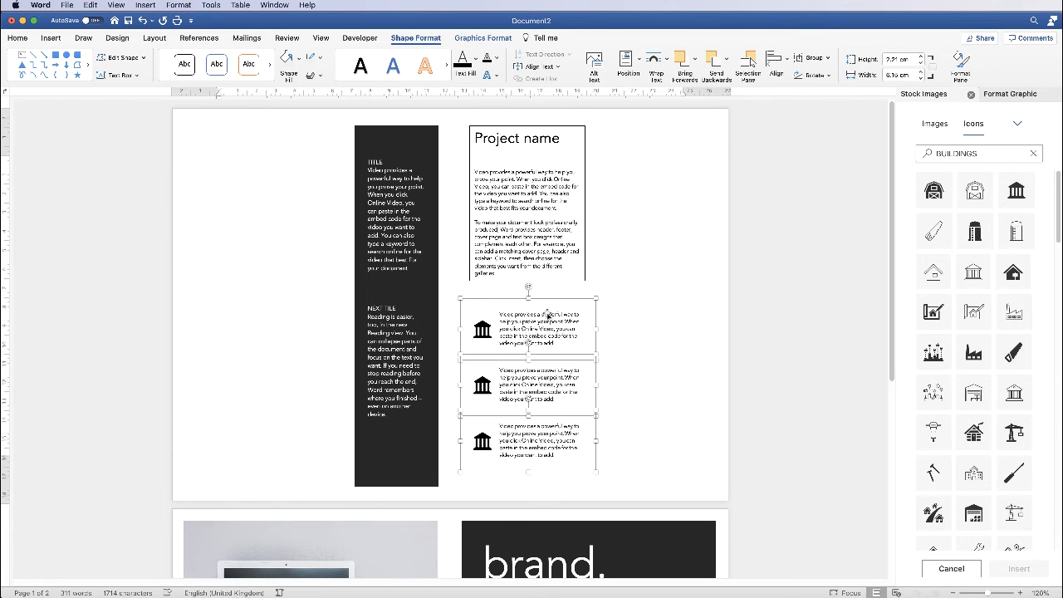
- Group the three icon-and-text rows into a single object and shift it slightly
{"action": "left_click", "coordinate": [828, 59]}
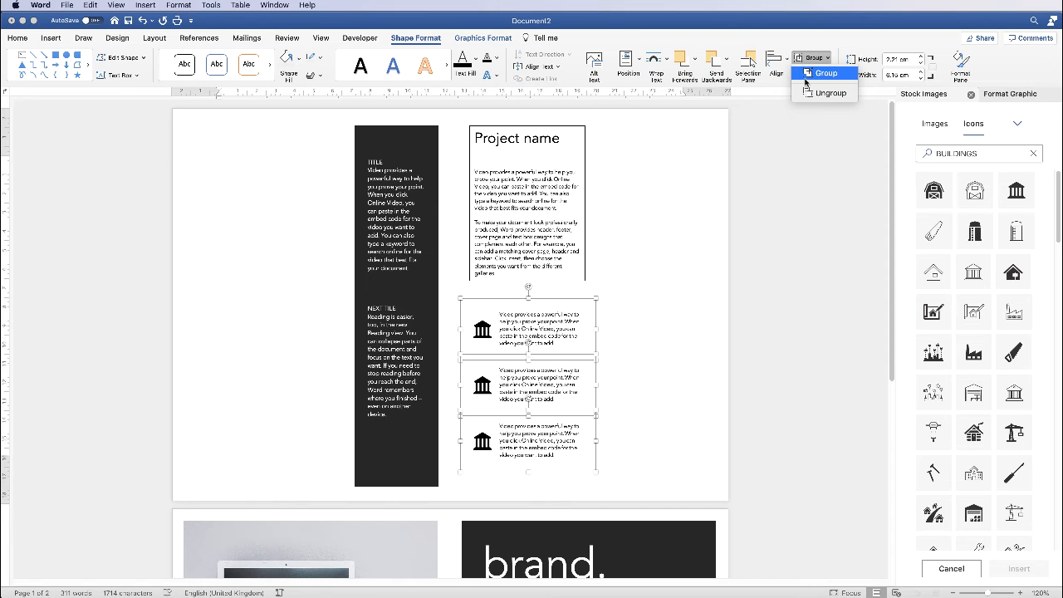
{"action": "left_click", "coordinate": [824, 73]}
{"action": "mouse_move", "coordinate": [530, 386]}
{"action": "left_mouse_down"}
{"action": "mouse_move", "coordinate": [599, 426]}
{"action": "mouse_move", "coordinate": [689, 179]}
{"action": "mouse_move", "coordinate": [572, 375]}
{"action": "mouse_move", "coordinate": [538, 409]}
{"action": "mouse_move", "coordinate": [529, 383]}
{"action": "left_mouse_up"}
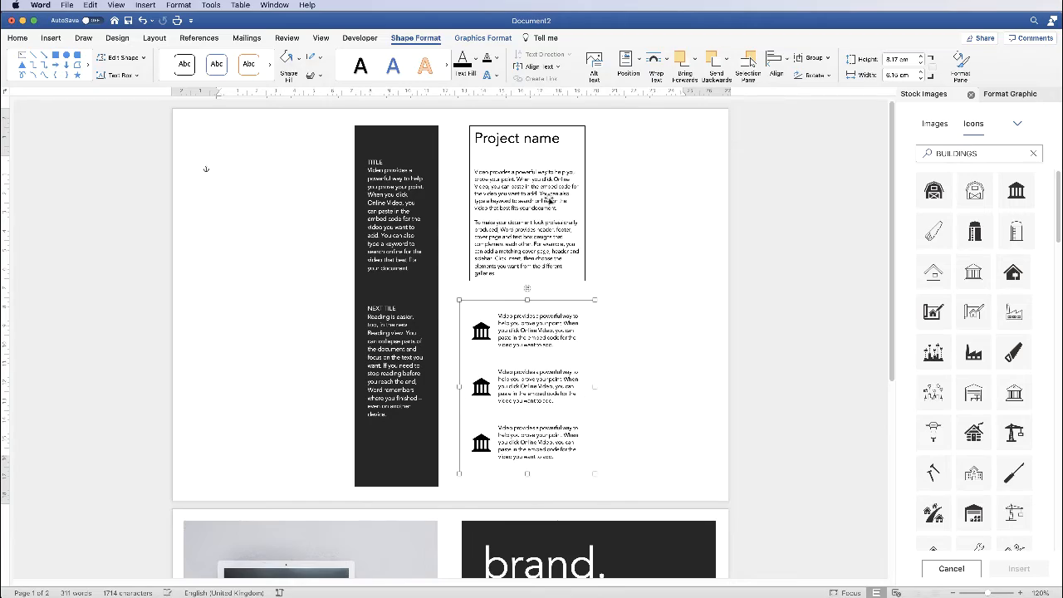
- Remove the outline from the "Project name" text box
{"action": "left_click", "coordinate": [528, 227]}
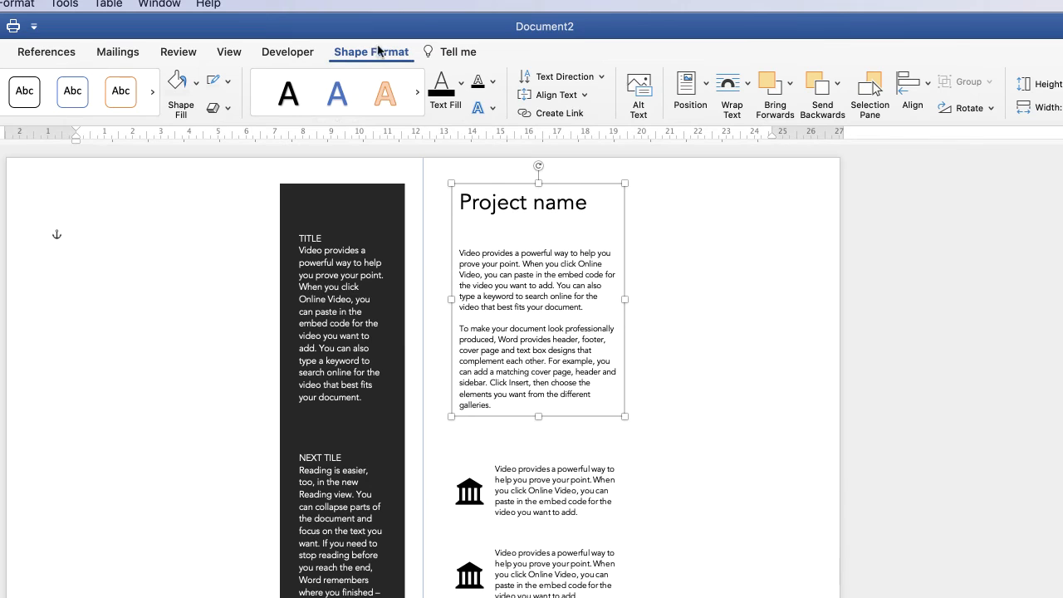
{"action": "left_click", "coordinate": [228, 84]}
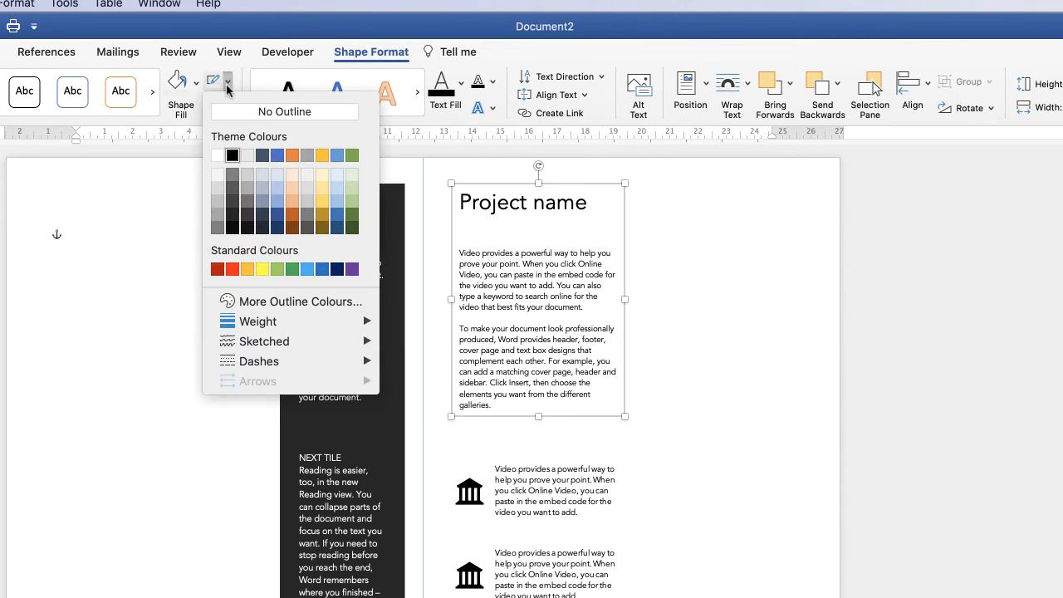
{"action": "left_click", "coordinate": [237, 112]}
{"action": "left_click", "coordinate": [706, 415]}
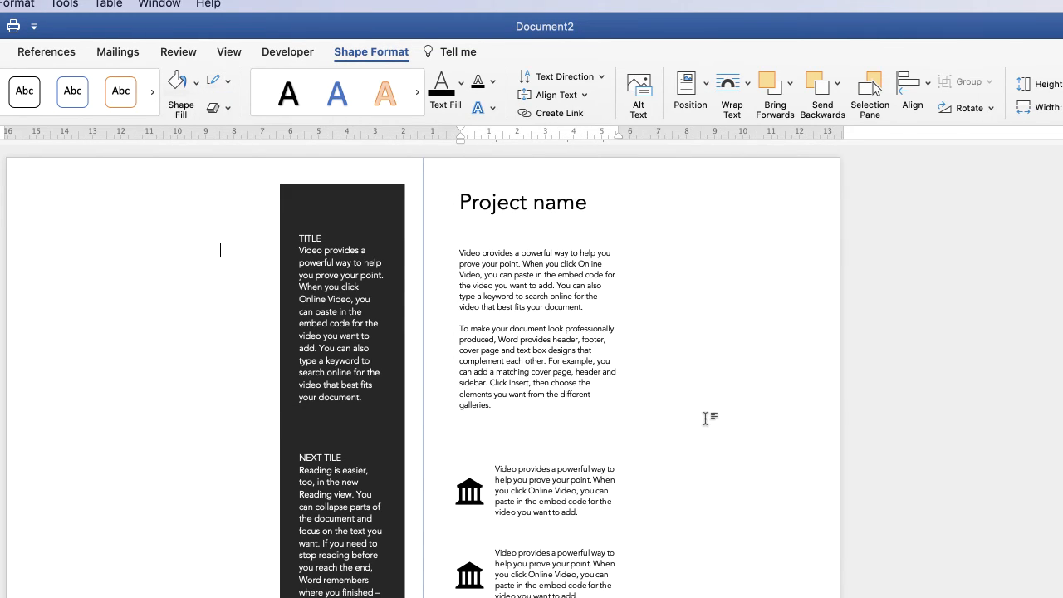
- Nudge the "Project name" box down a little and the grouped icon rows slightly up to balance their spacing
{"action": "left_click", "coordinate": [563, 340]}
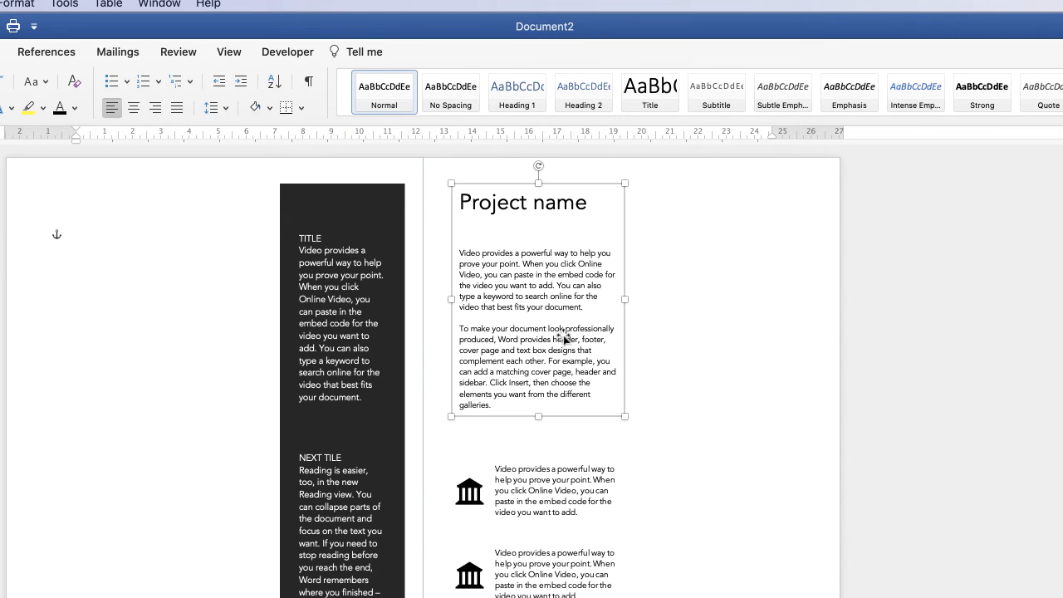
{"action": "key", "text": "Down"}
{"action": "key", "text": "Down"}
{"action": "left_click", "coordinate": [553, 525]}
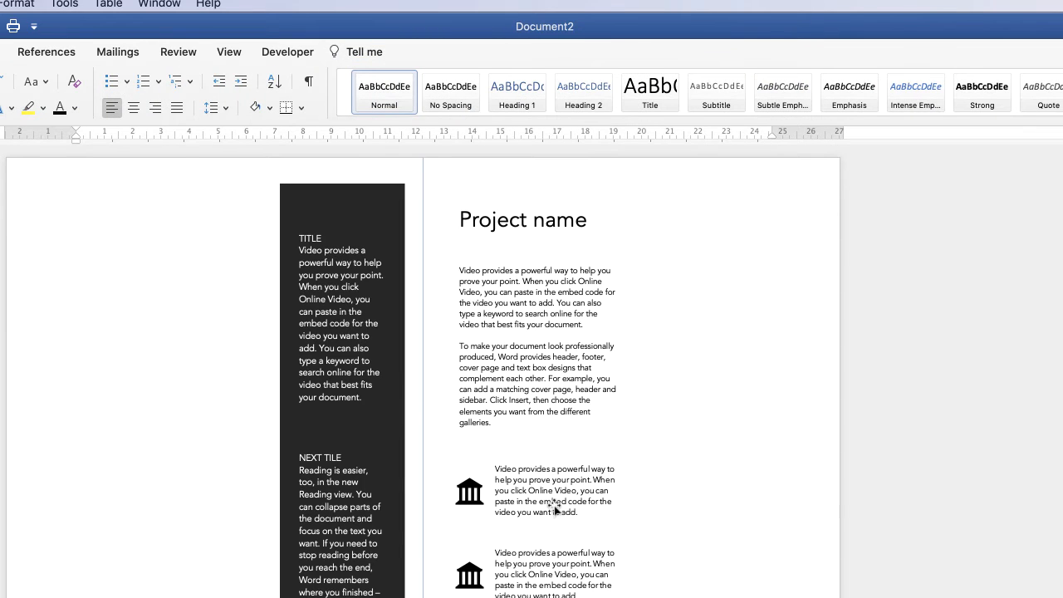
{"action": "left_click", "coordinate": [555, 513]}
{"action": "key", "text": "Up"}
- Widen the "Project name" text box slightly at its right edge to match the icon rows' width
{"action": "left_click", "coordinate": [592, 353]}
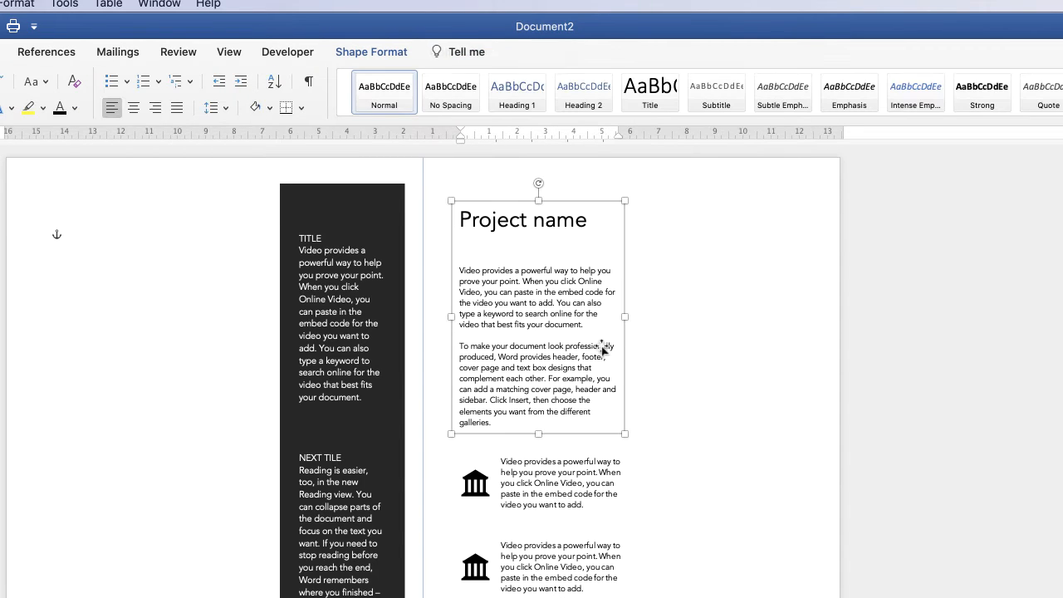
{"action": "left_click_drag", "start_coordinate": [626, 316], "coordinate": [632, 317]}
{"action": "left_click", "coordinate": [681, 403]}
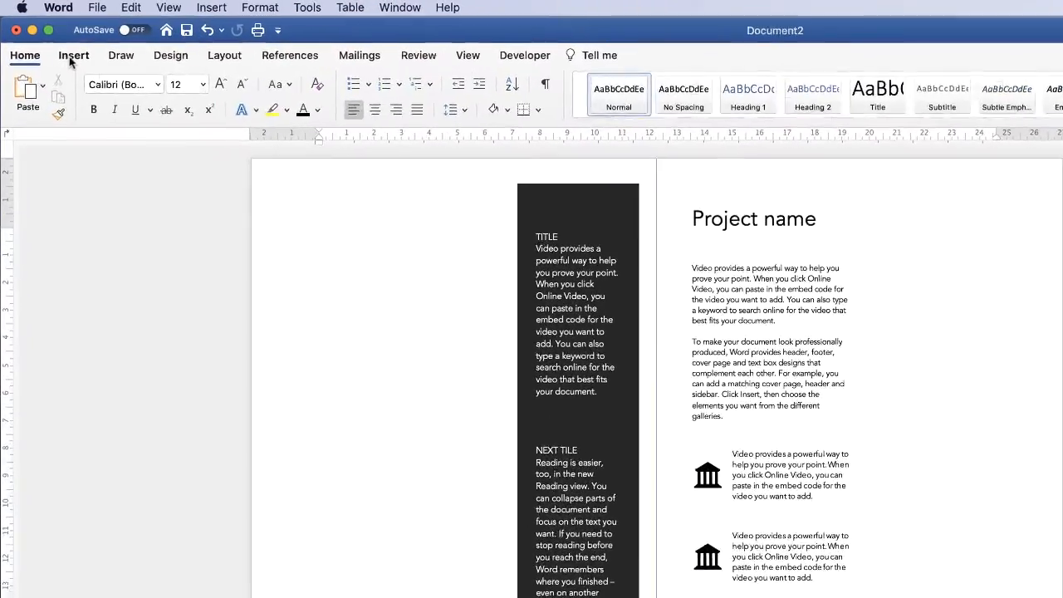
- Insert the pale wavy architecture photo from the Downloads folder into the document
{"action": "left_click", "coordinate": [50, 38]}
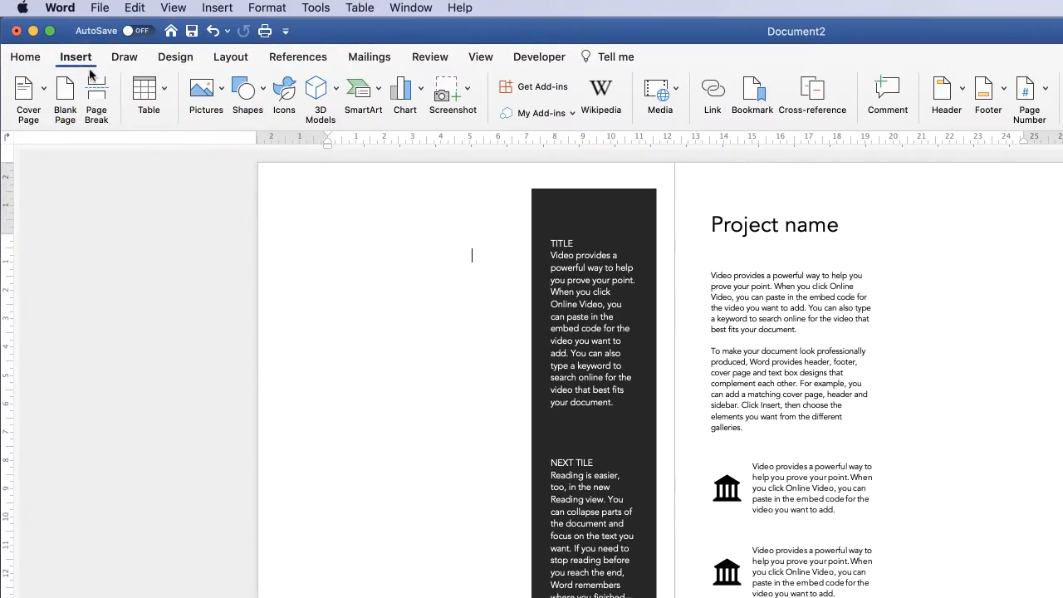
{"action": "left_click", "coordinate": [221, 88]}
{"action": "left_click", "coordinate": [249, 136]}
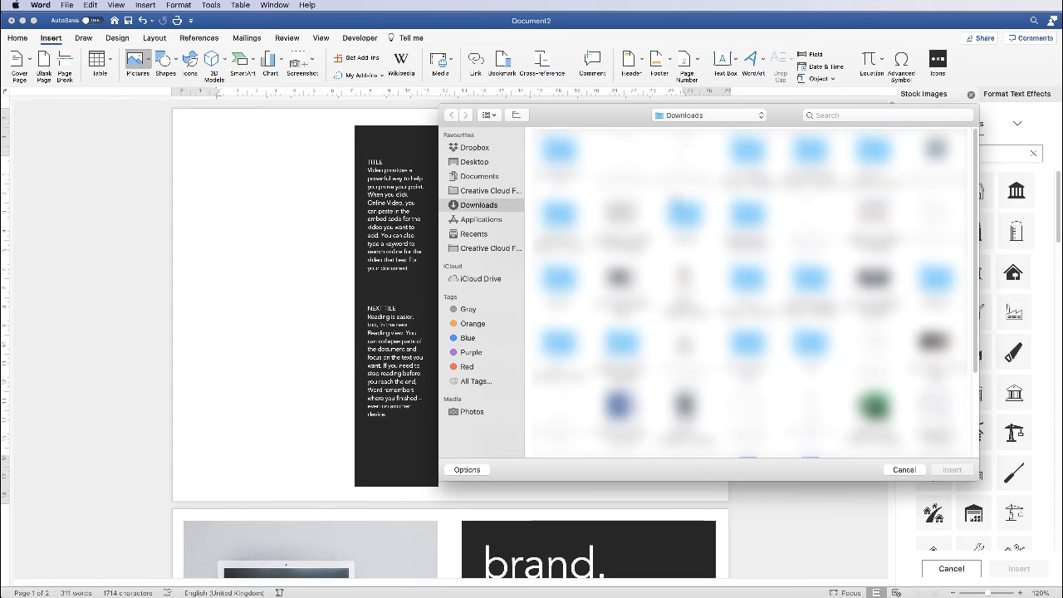
{"action": "left_click", "coordinate": [625, 217]}
{"action": "left_click", "coordinate": [952, 471]}
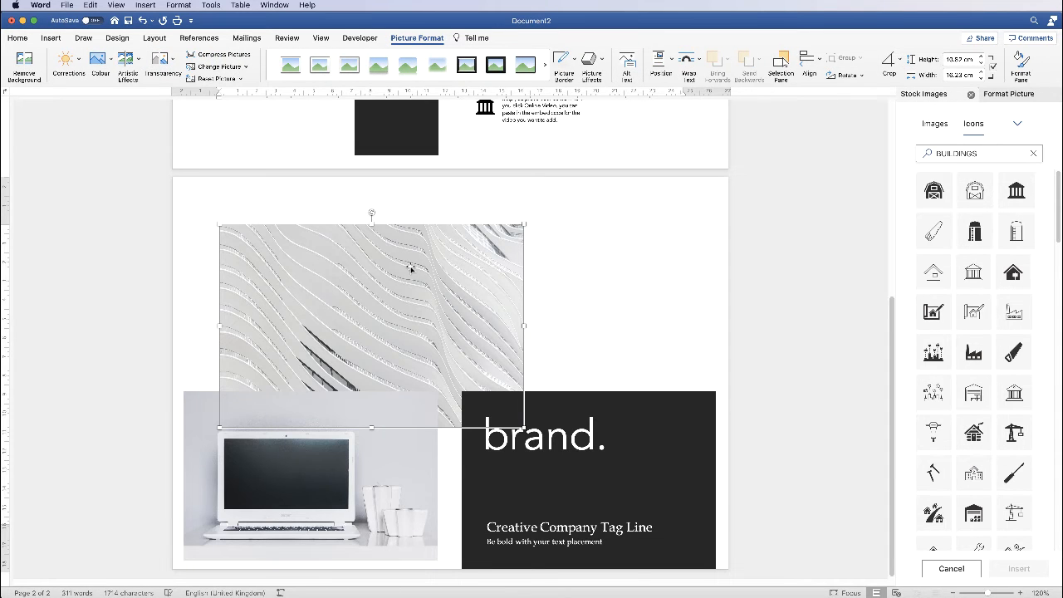
- Set the architecture photo's text wrapping to In Front of Text
{"action": "right_click", "coordinate": [410, 268]}
{"action": "mouse_move", "coordinate": [461, 405]}
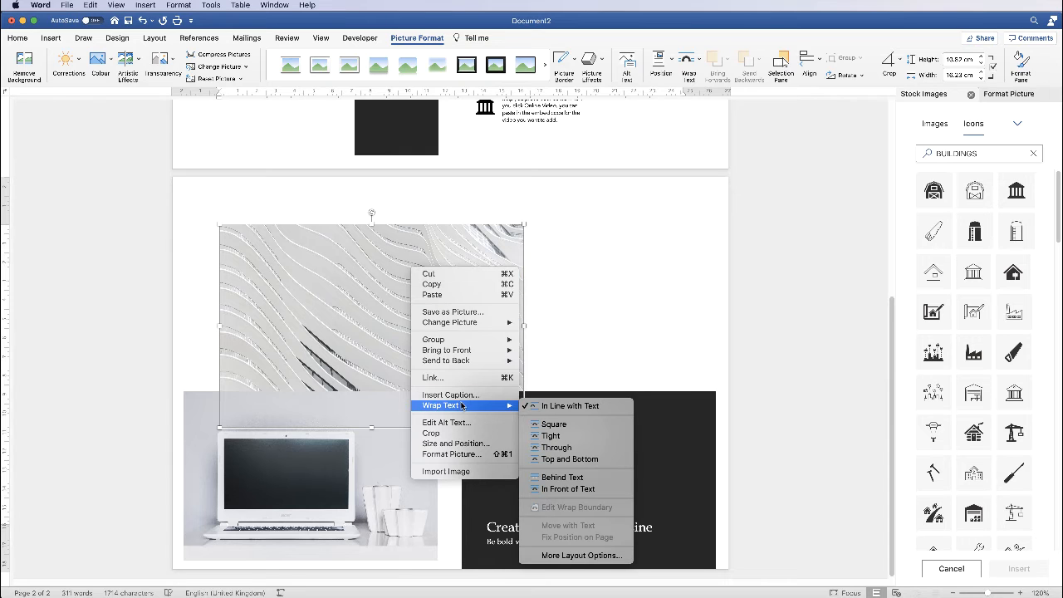
{"action": "left_click", "coordinate": [563, 489]}
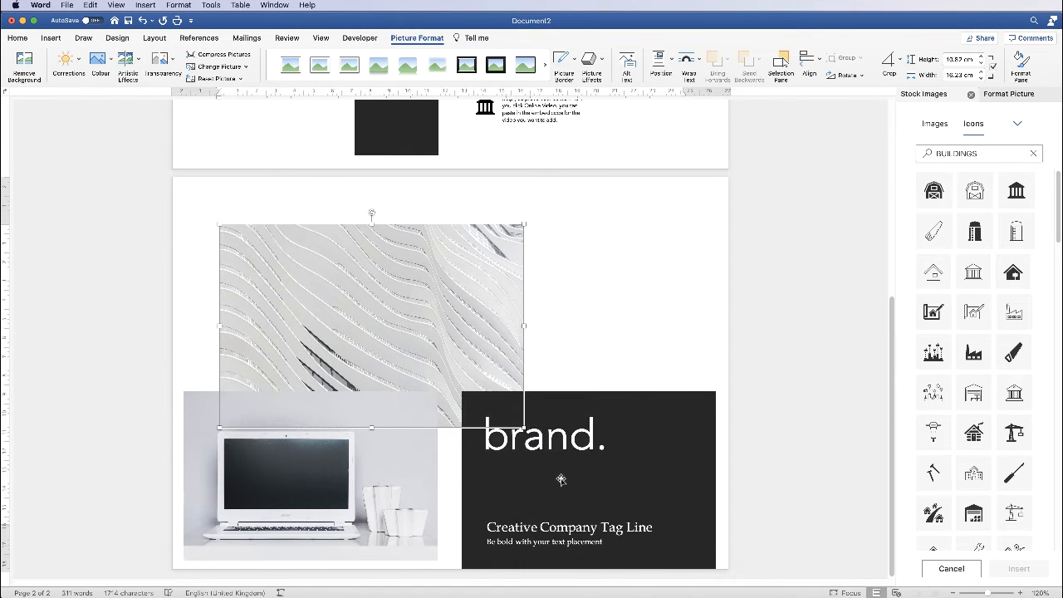
{"action": "scroll", "coordinate": [881, 358], "scroll_direction": "up", "scroll_amount": 8}
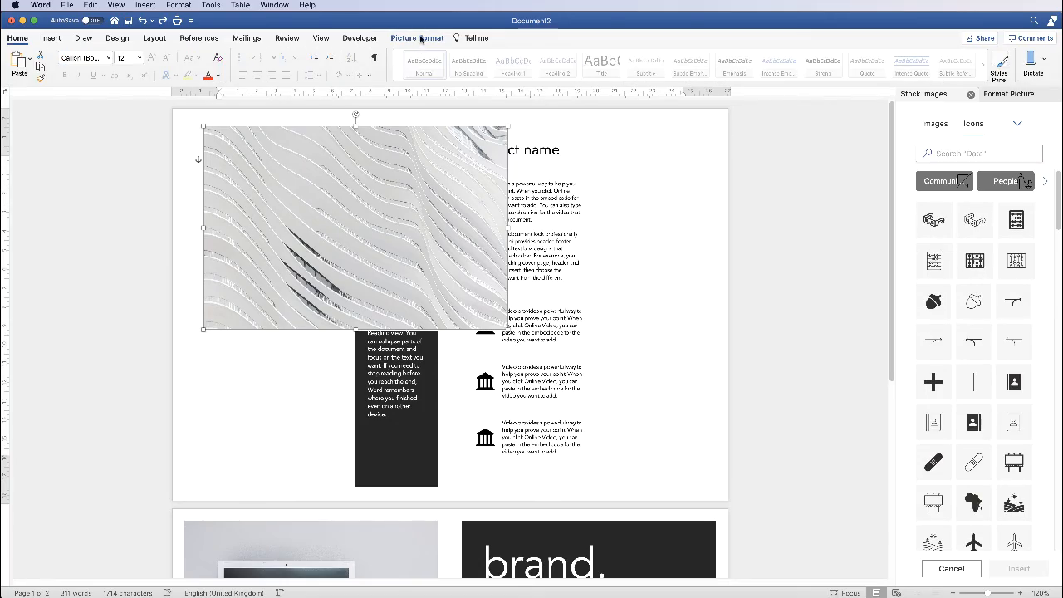
- Crop the architecture photo at its bottom and top edges to about 7.32 cm high, repositioning the image within the crop frame
{"action": "left_click", "coordinate": [420, 38]}
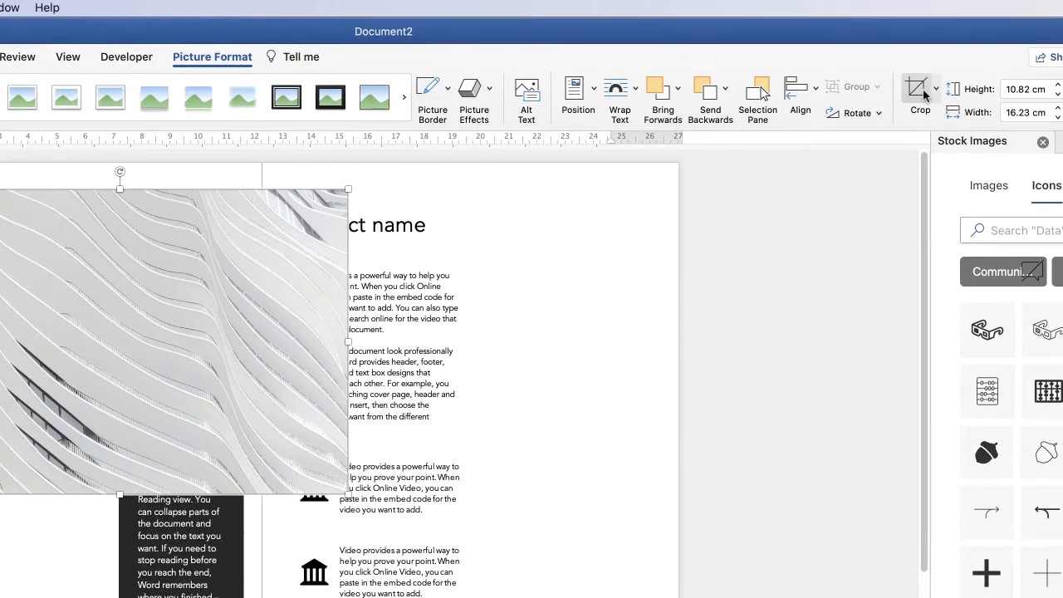
{"action": "left_click", "coordinate": [920, 88]}
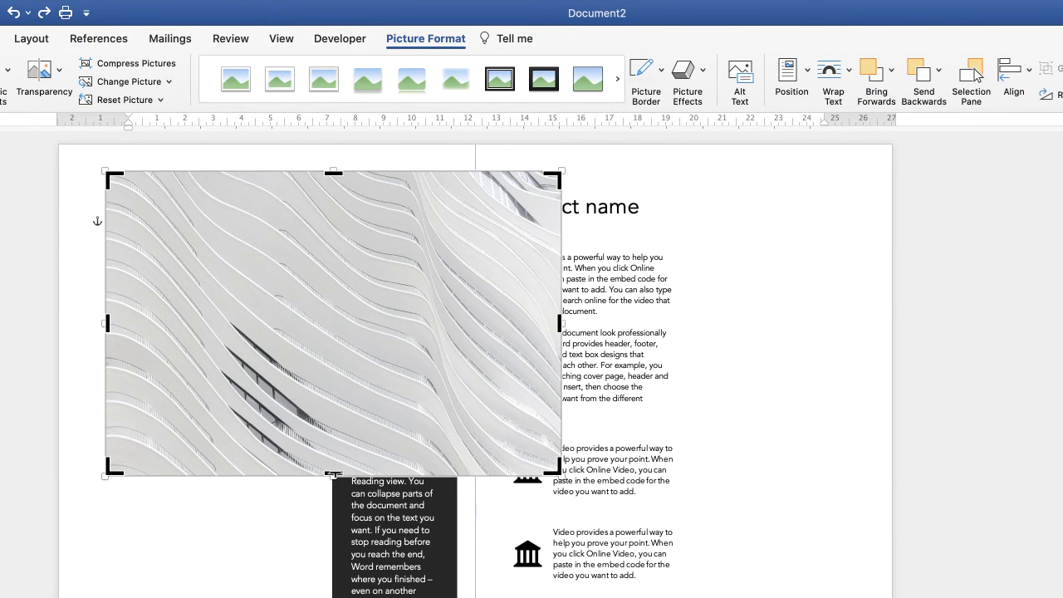
{"action": "left_click_drag", "start_coordinate": [333, 473], "coordinate": [335, 386]}
{"action": "left_click_drag", "start_coordinate": [350, 324], "coordinate": [347, 241]}
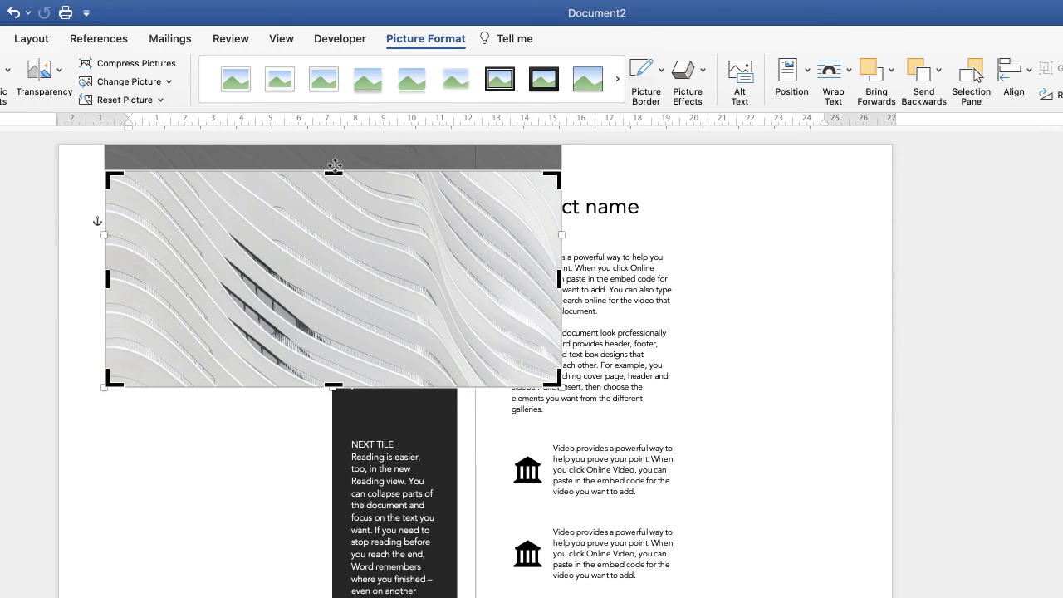
{"action": "left_click_drag", "start_coordinate": [335, 172], "coordinate": [333, 183]}
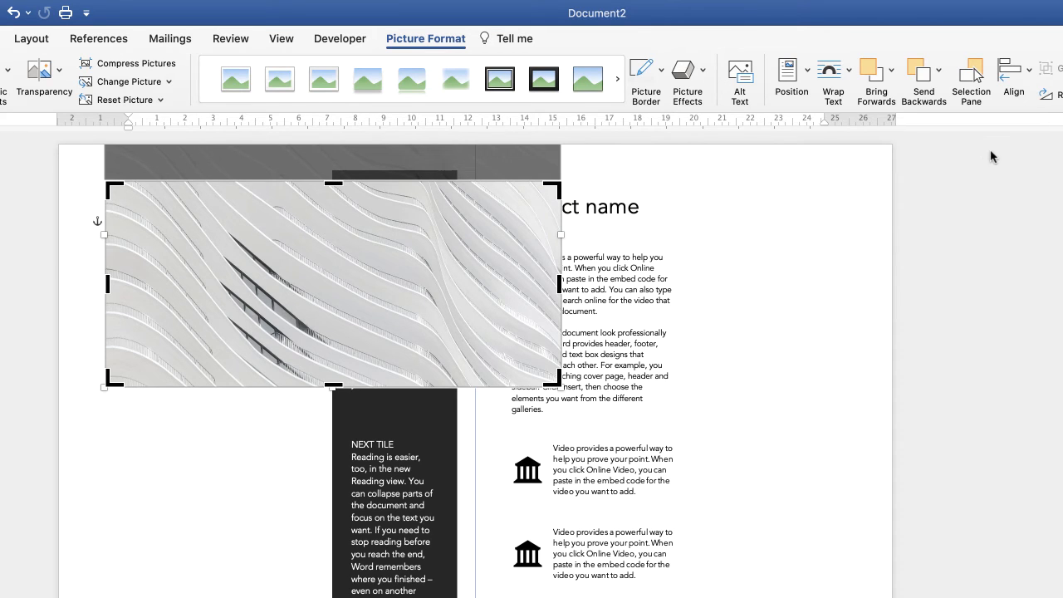
{"action": "key", "text": "Escape"}
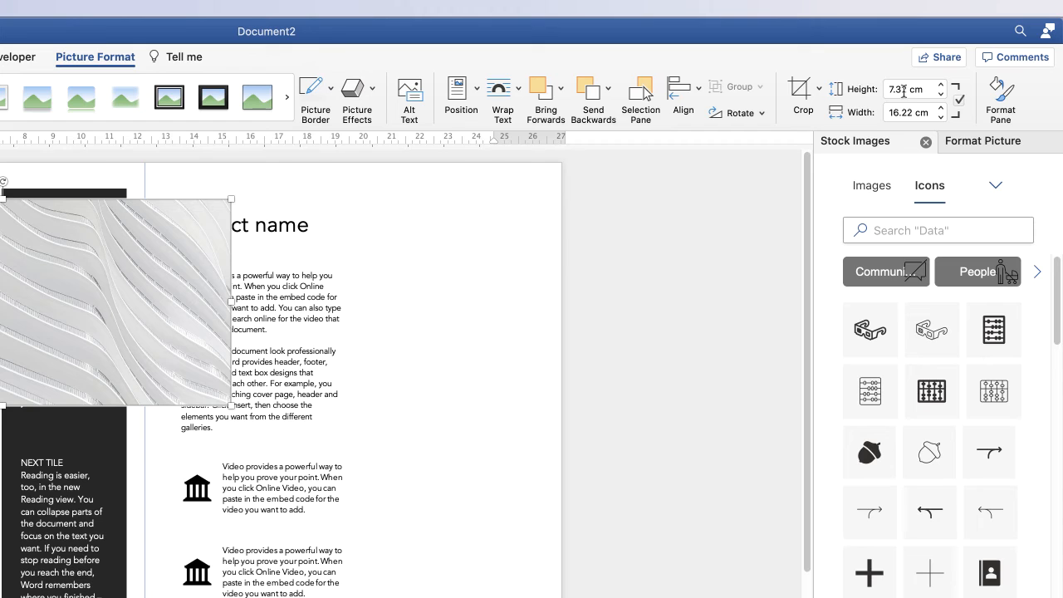
- Scale the cropped photo down proportionally through its height and place it at the upper left of the inside page, level with the dark strip's top
{"action": "double_click", "coordinate": [907, 89]}
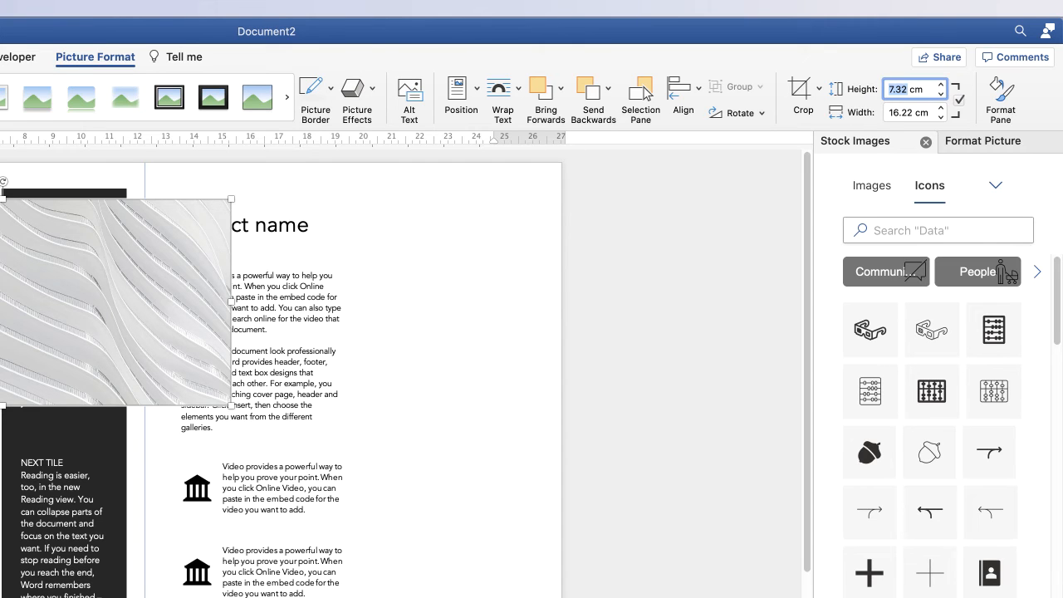
{"action": "key", "text": "Return"}
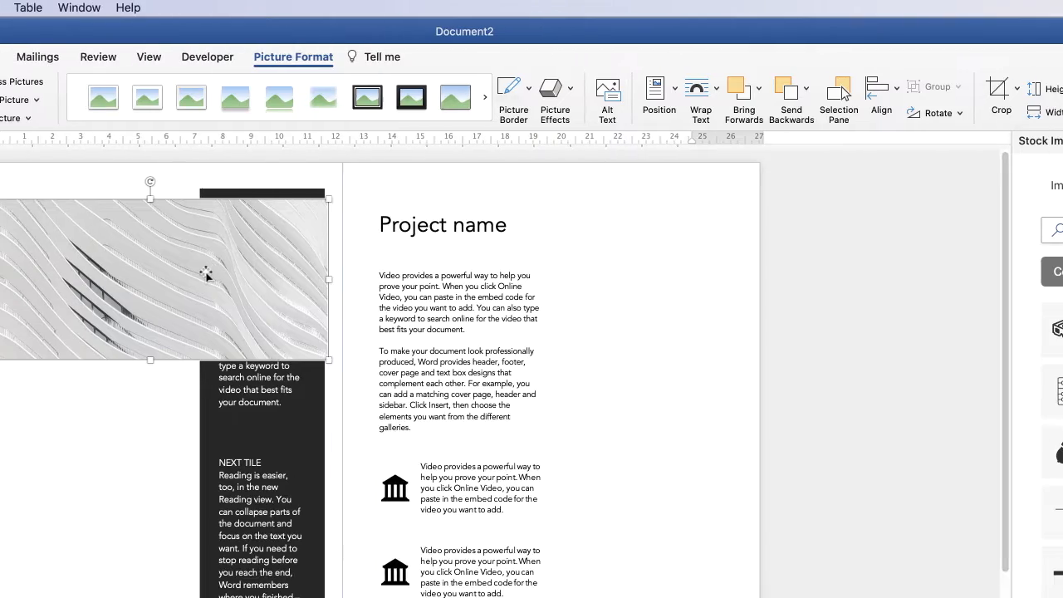
{"action": "left_click_drag", "start_coordinate": [4, 267], "coordinate": [1, 265]}
{"action": "mouse_move", "coordinate": [317, 265]}
{"action": "left_mouse_down"}
{"action": "mouse_move", "coordinate": [301, 255]}
{"action": "mouse_move", "coordinate": [304, 264]}
{"action": "left_mouse_up"}
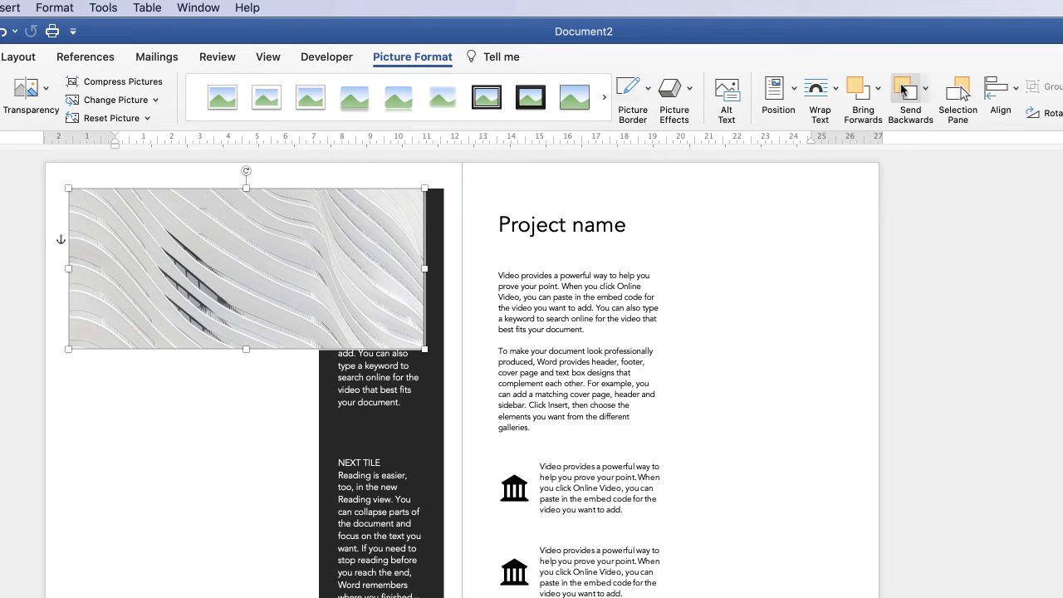
- Send the architecture photo to the back so the dark text strip overlaps its right edge
{"action": "left_click", "coordinate": [910, 106]}
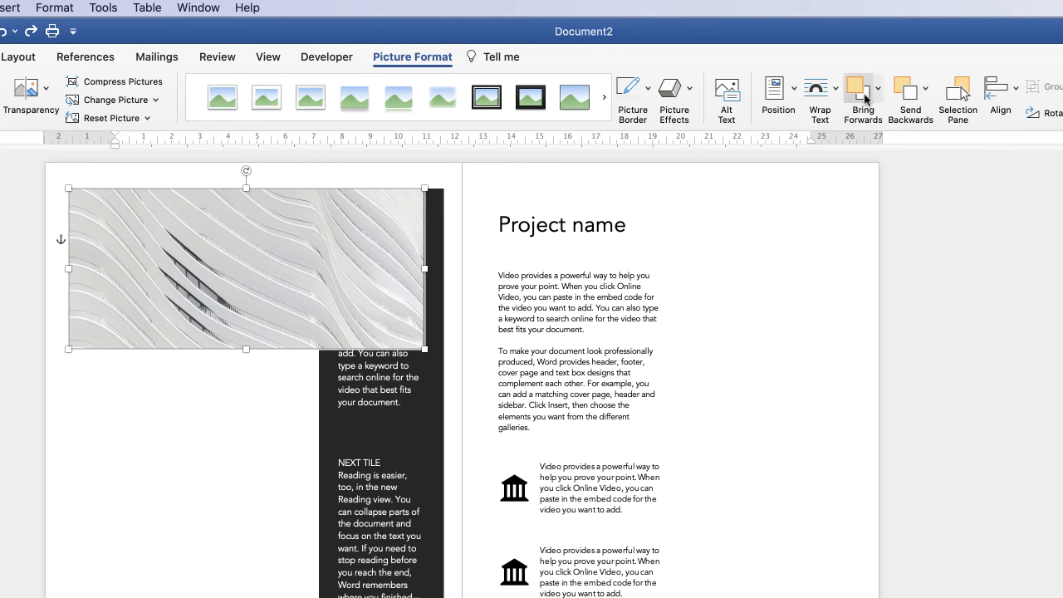
{"action": "left_click", "coordinate": [927, 91]}
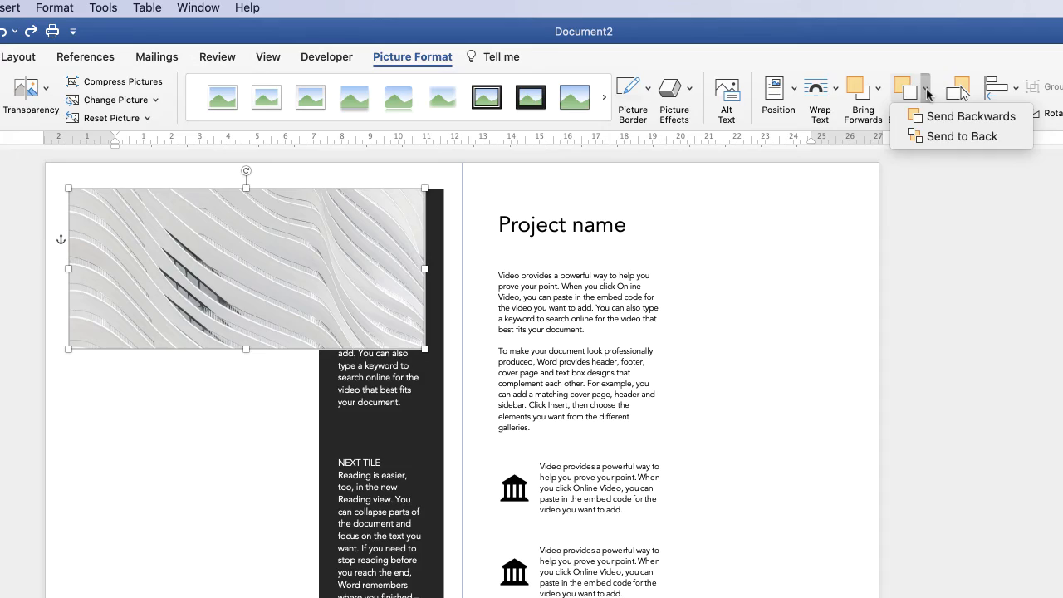
{"action": "left_click", "coordinate": [959, 137]}
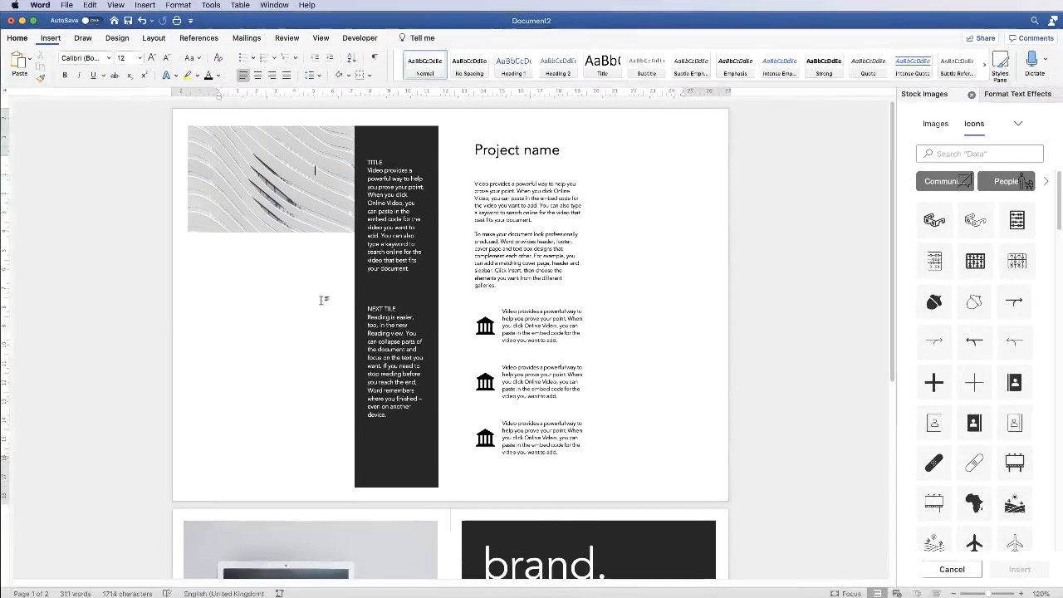
- Insert the industrial capsule-lift photo from the Downloads folder and set its text wrapping to In Front of Text
{"action": "left_click", "coordinate": [55, 39]}
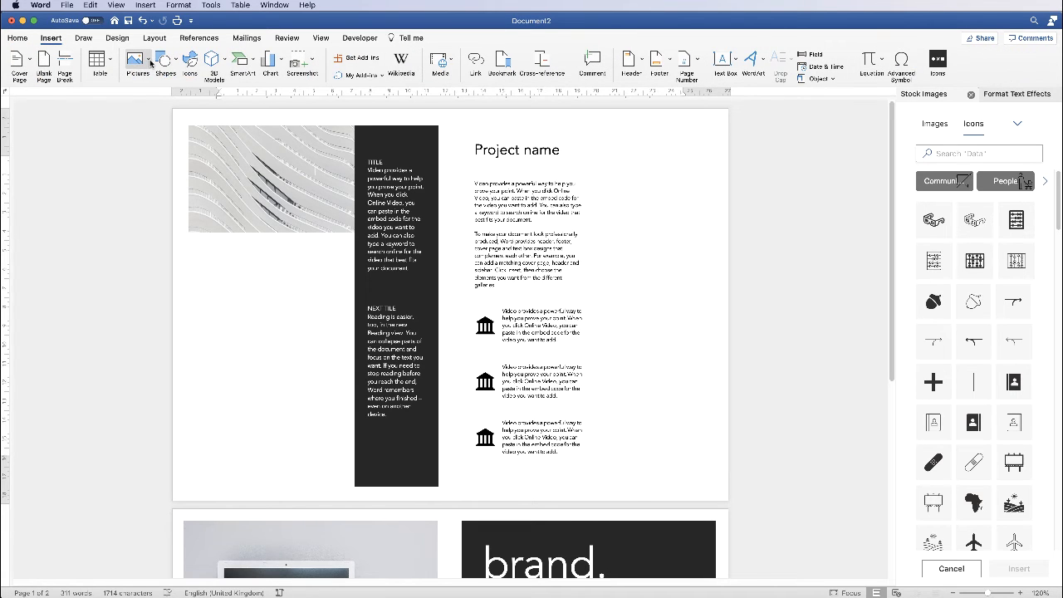
{"action": "left_click", "coordinate": [150, 63]}
{"action": "left_click", "coordinate": [156, 92]}
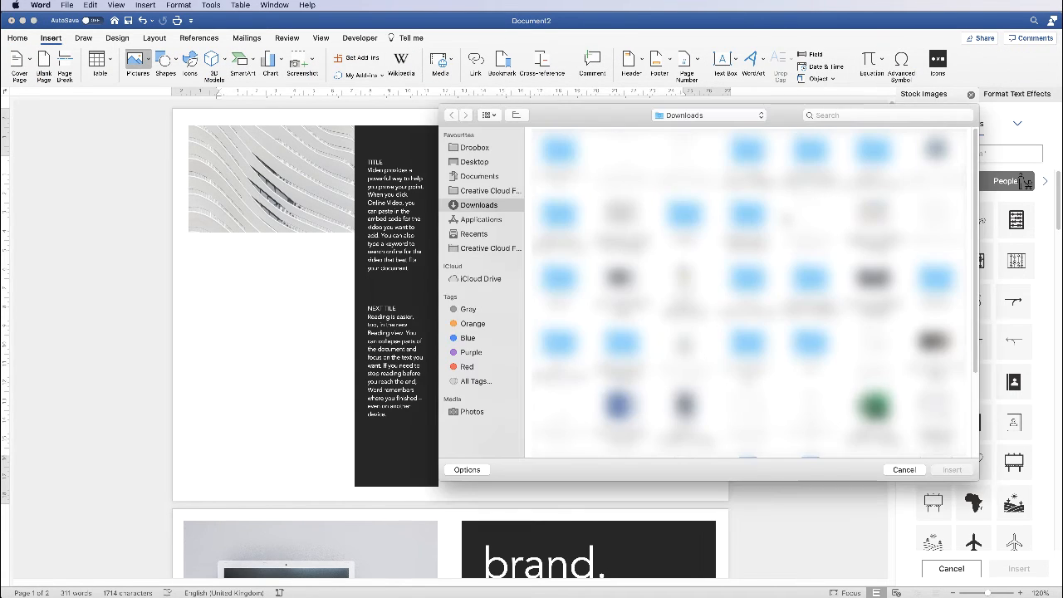
{"action": "left_click", "coordinate": [872, 281]}
{"action": "left_click", "coordinate": [952, 469]}
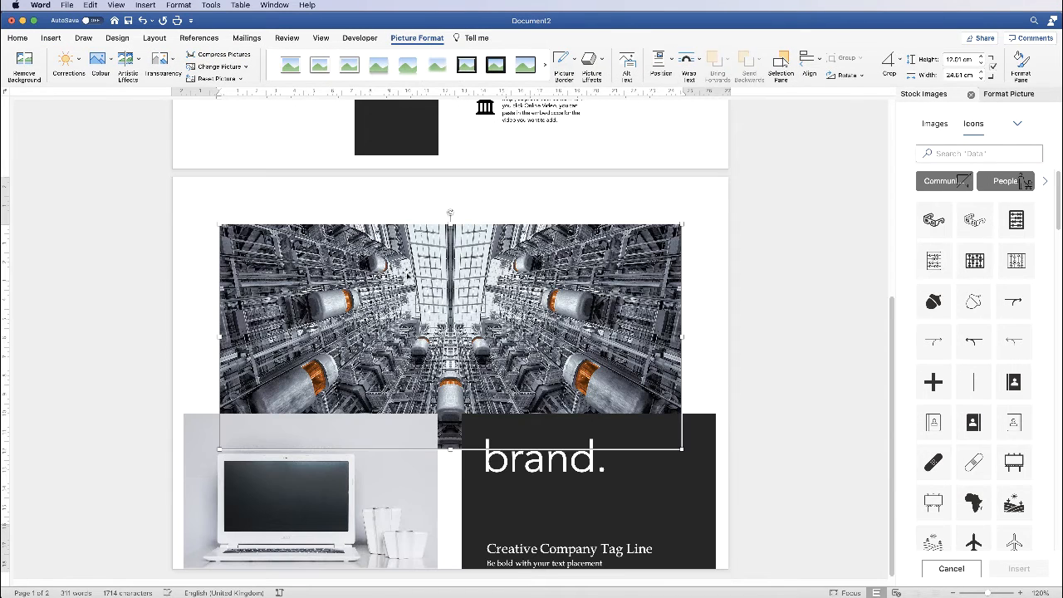
{"action": "right_click", "coordinate": [420, 309]}
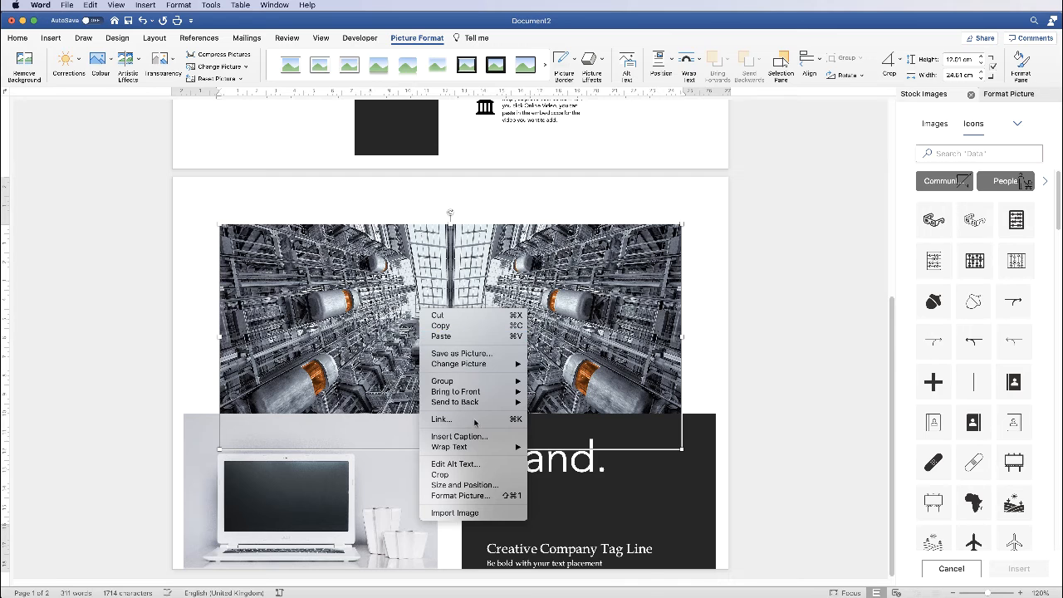
{"action": "mouse_move", "coordinate": [465, 446]}
{"action": "left_click", "coordinate": [573, 531]}
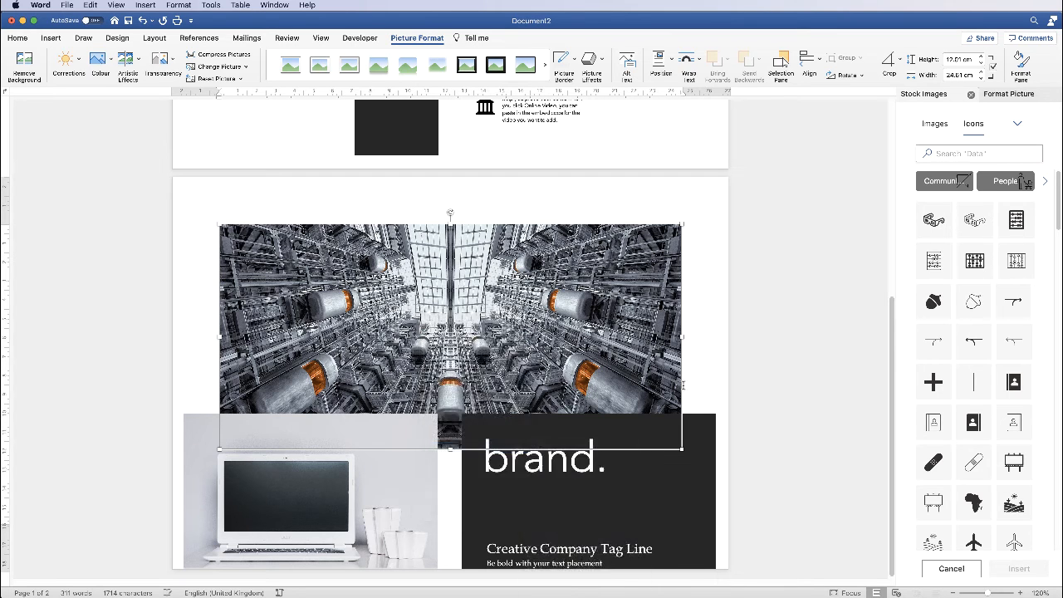
- Set the industrial photo's height to 5.7 cm and place it below the architecture photo, in line with its left edge
{"action": "left_click_drag", "start_coordinate": [891, 320], "coordinate": [894, 121]}
{"action": "left_click", "coordinate": [960, 59]}
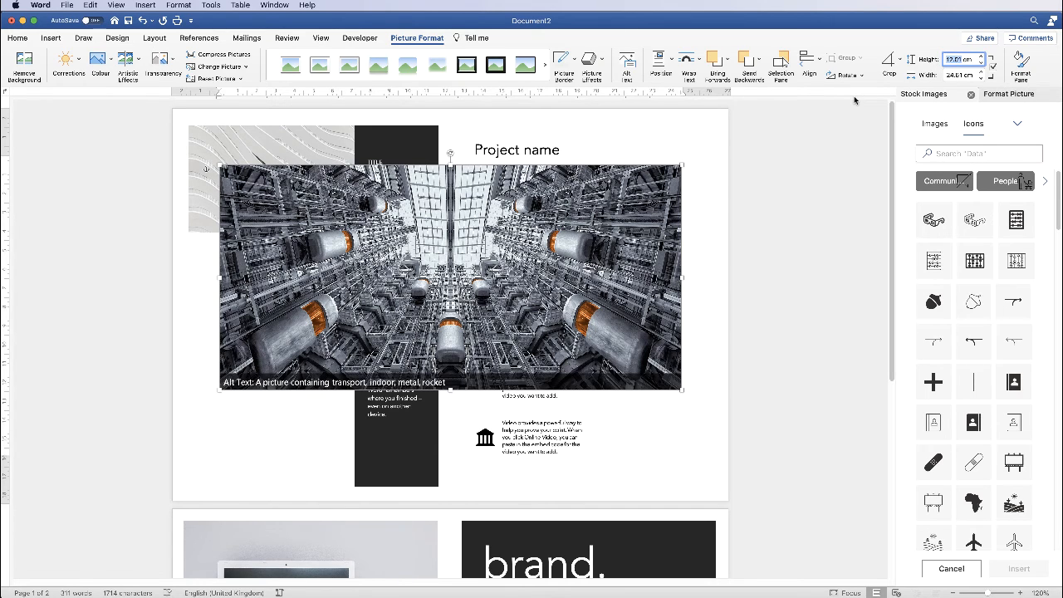
{"action": "type", "text": "5.7"}
{"action": "key", "text": "Return"}
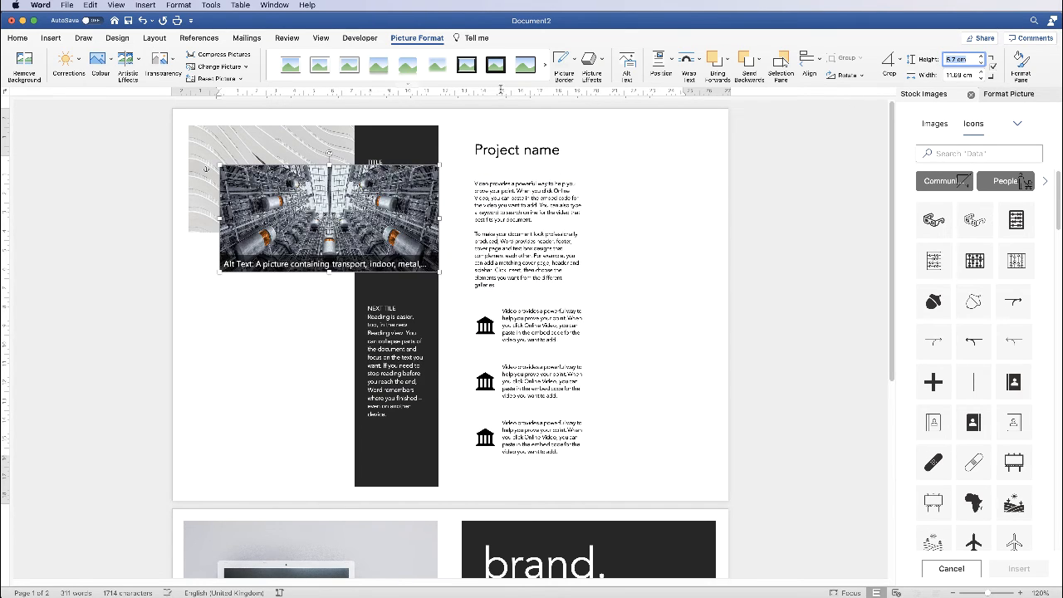
{"action": "left_click_drag", "start_coordinate": [354, 217], "coordinate": [323, 304]}
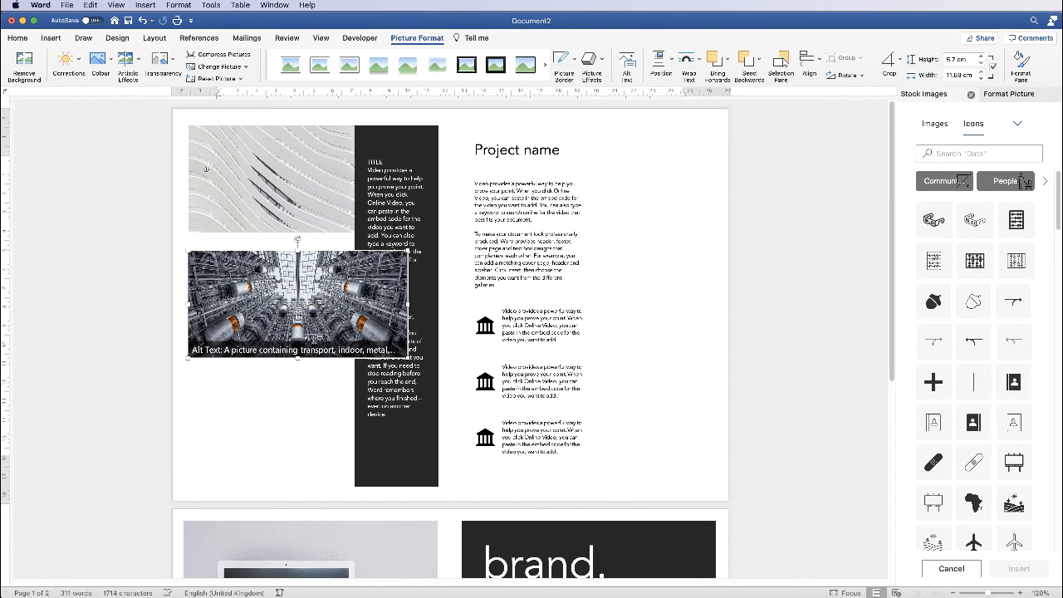
{"action": "left_click", "coordinate": [303, 386]}
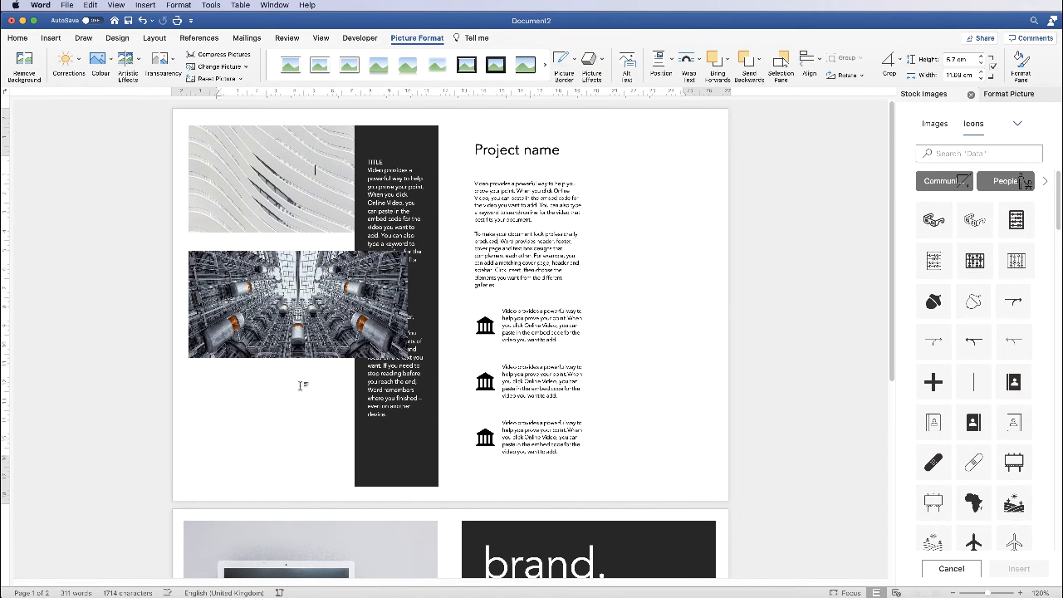
- Send the industrial photo to the back so the dark text strip covers its right edge
{"action": "left_click", "coordinate": [260, 272]}
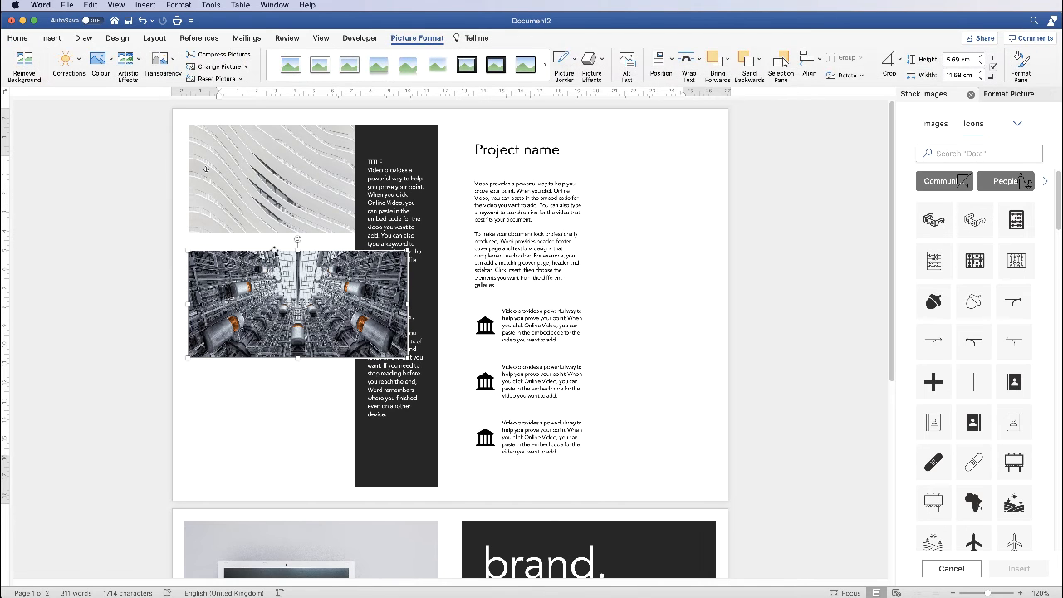
{"action": "left_click", "coordinate": [758, 59]}
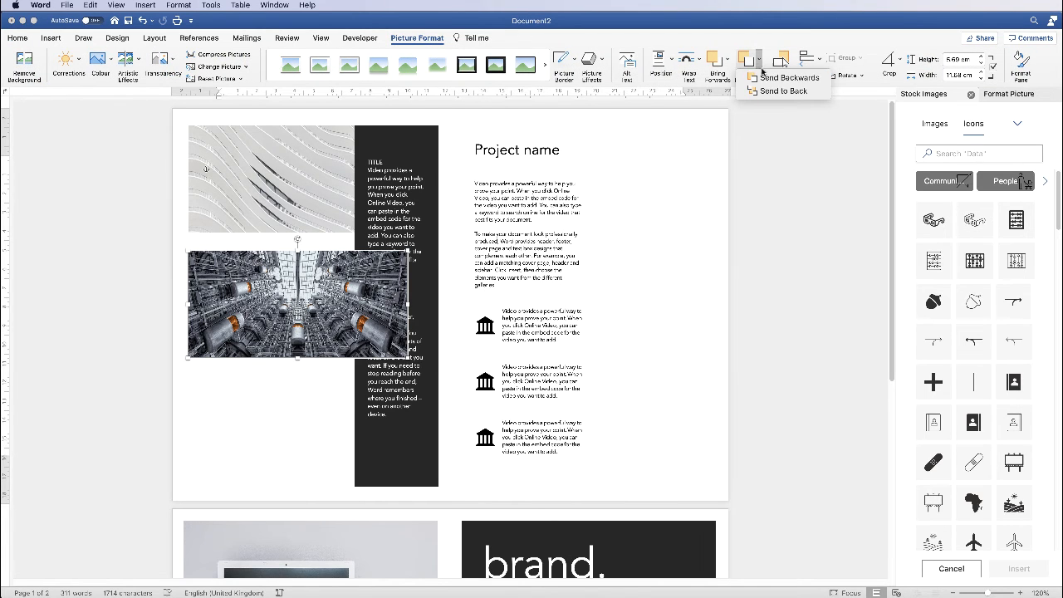
{"action": "left_click", "coordinate": [764, 80]}
{"action": "left_click", "coordinate": [759, 63]}
{"action": "left_click", "coordinate": [781, 90]}
{"action": "left_click", "coordinate": [289, 382]}
- Insert the bedroom interior photo from the Downloads folder and set its text wrapping to In Front of Text
{"action": "left_click", "coordinate": [52, 39]}
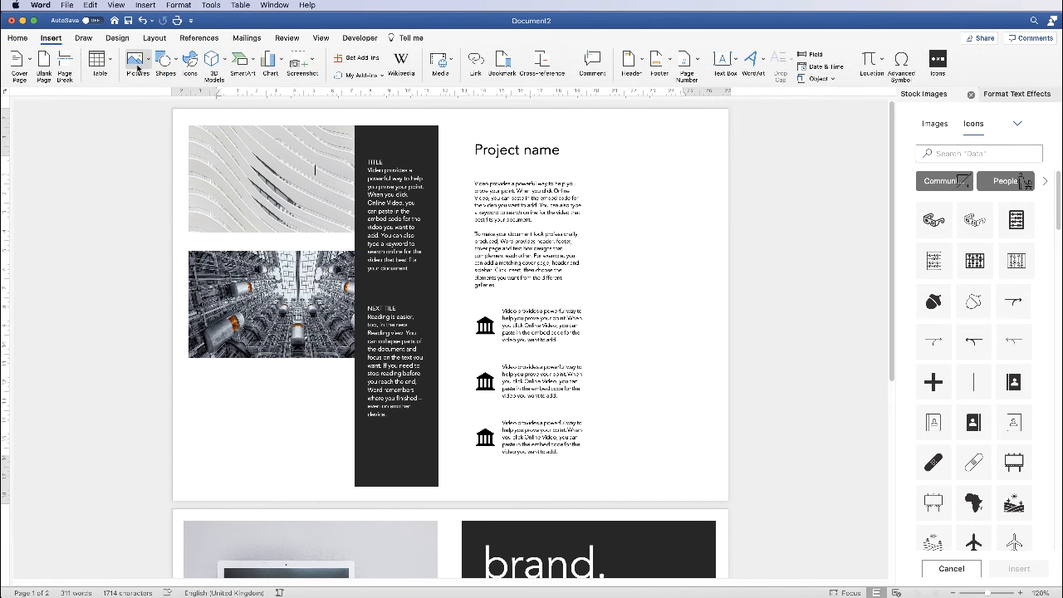
{"action": "left_click", "coordinate": [150, 64]}
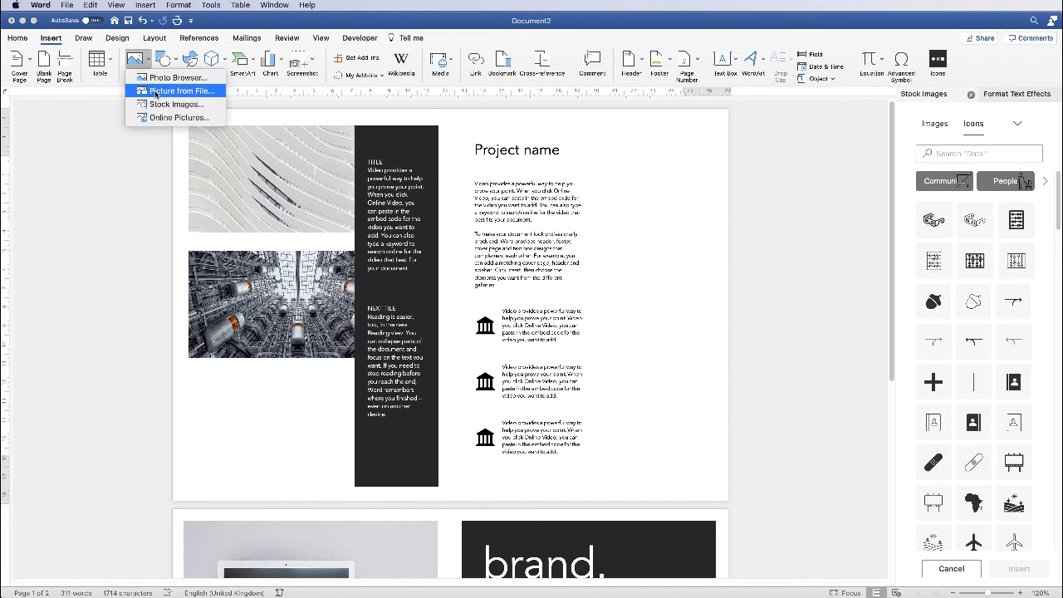
{"action": "left_click", "coordinate": [155, 92]}
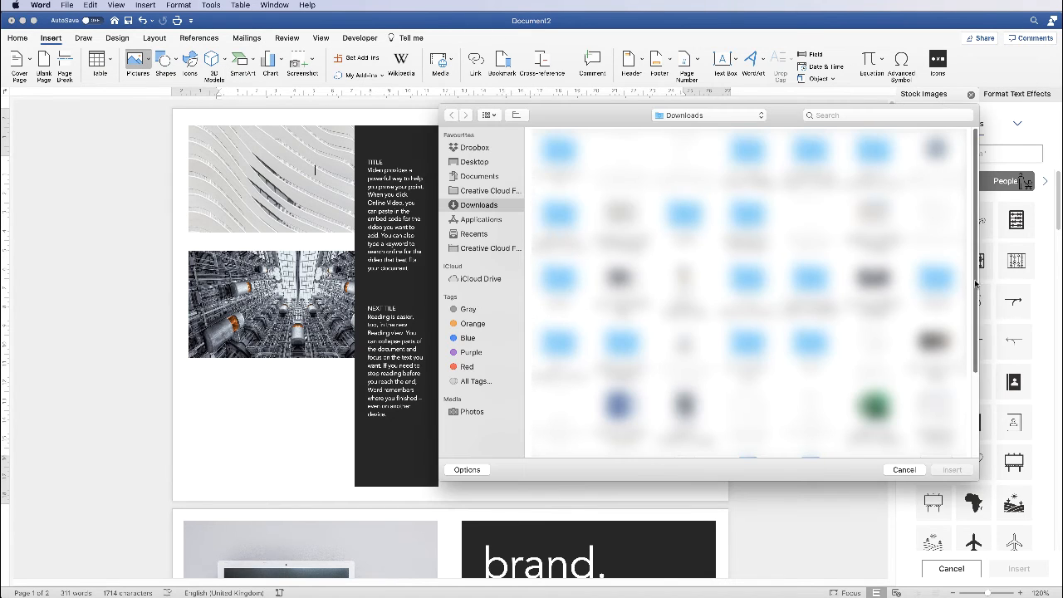
{"action": "left_click", "coordinate": [934, 349]}
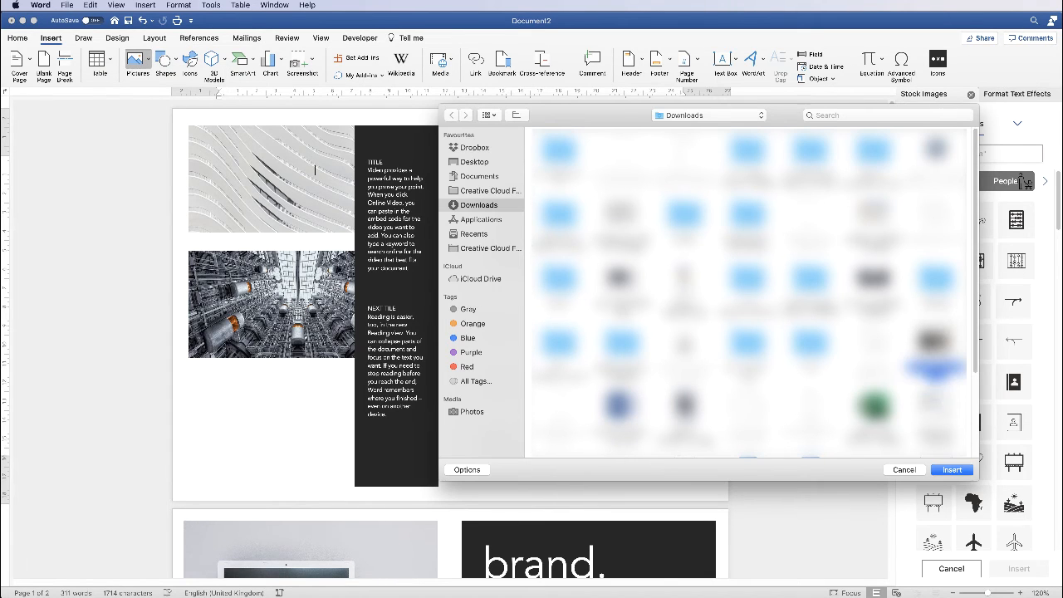
{"action": "left_click", "coordinate": [951, 470]}
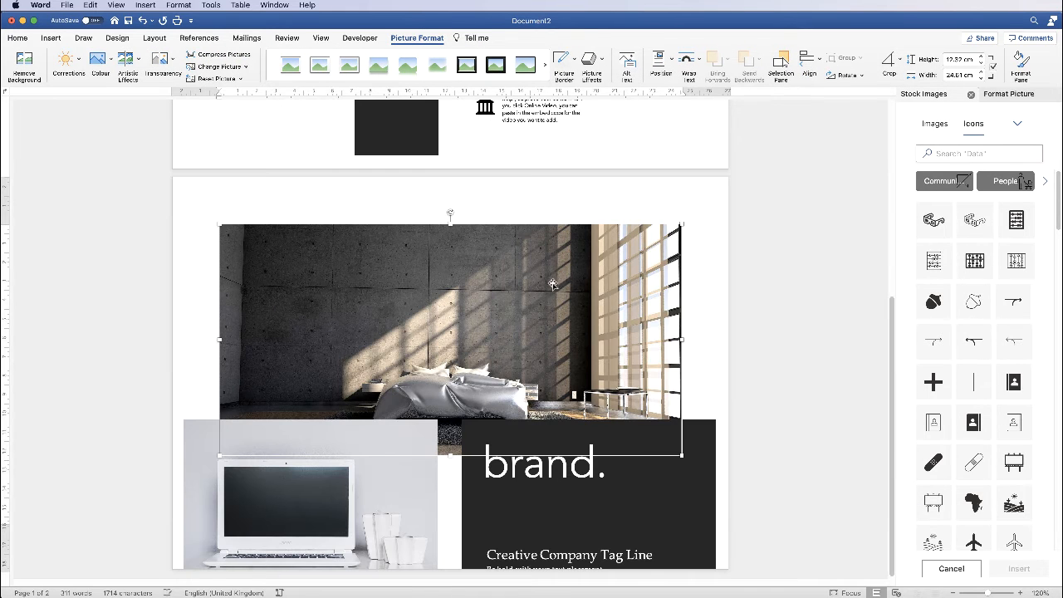
{"action": "right_click", "coordinate": [553, 284]}
{"action": "mouse_move", "coordinate": [626, 412]}
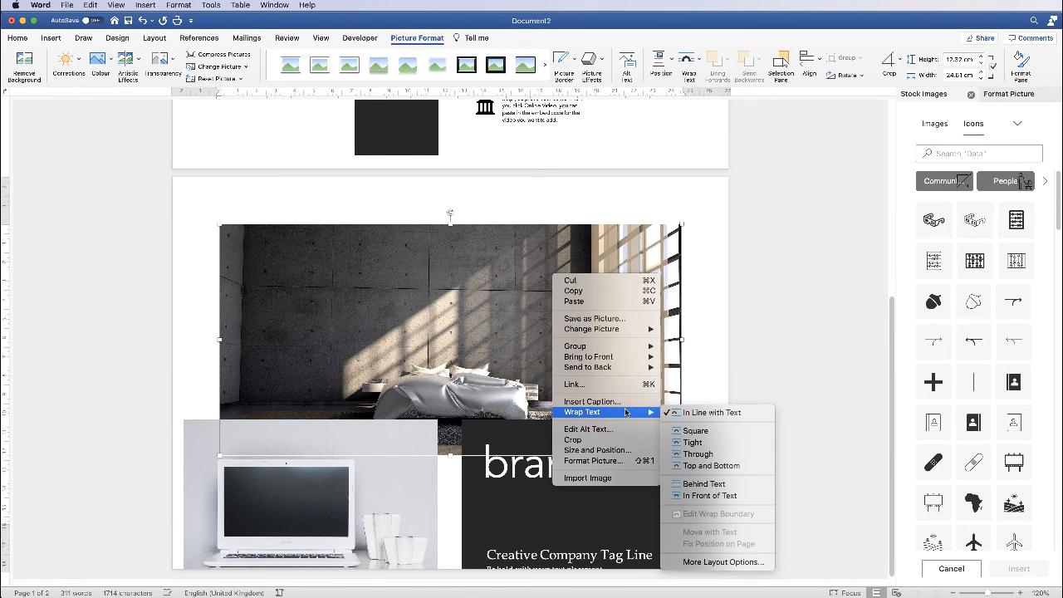
{"action": "left_click", "coordinate": [702, 496]}
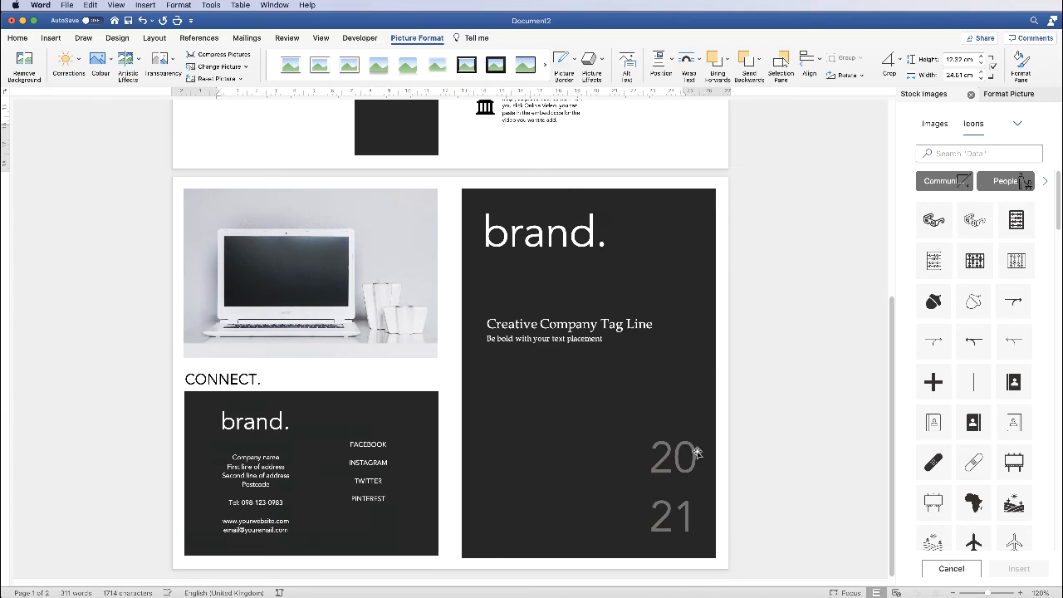
- Apply the coolest colour tone preset to the bedroom photo and flip it horizontally
{"action": "left_click_drag", "start_coordinate": [892, 320], "coordinate": [897, 129]}
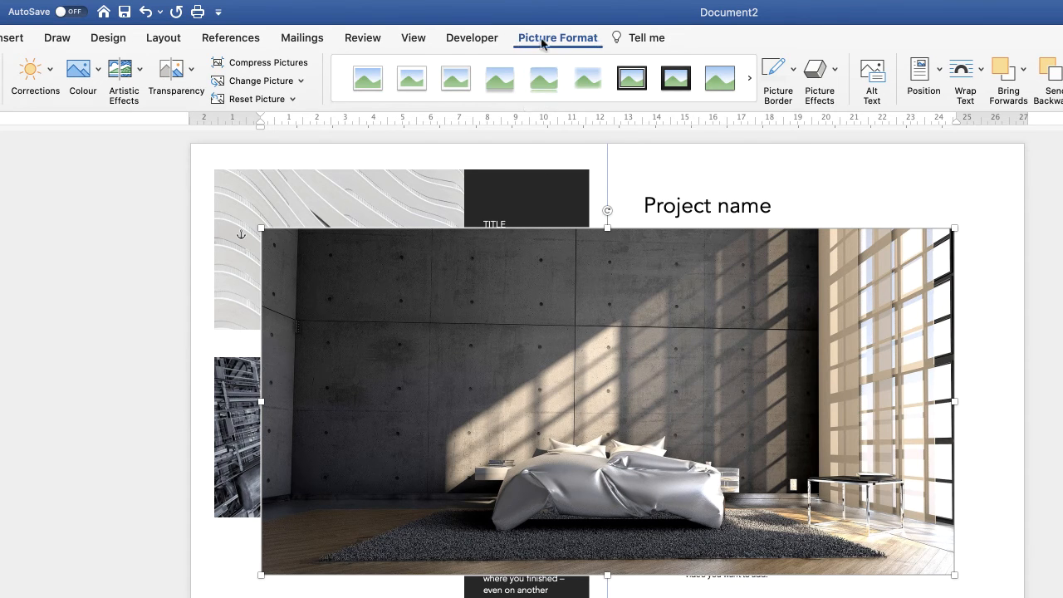
{"action": "left_click", "coordinate": [100, 72]}
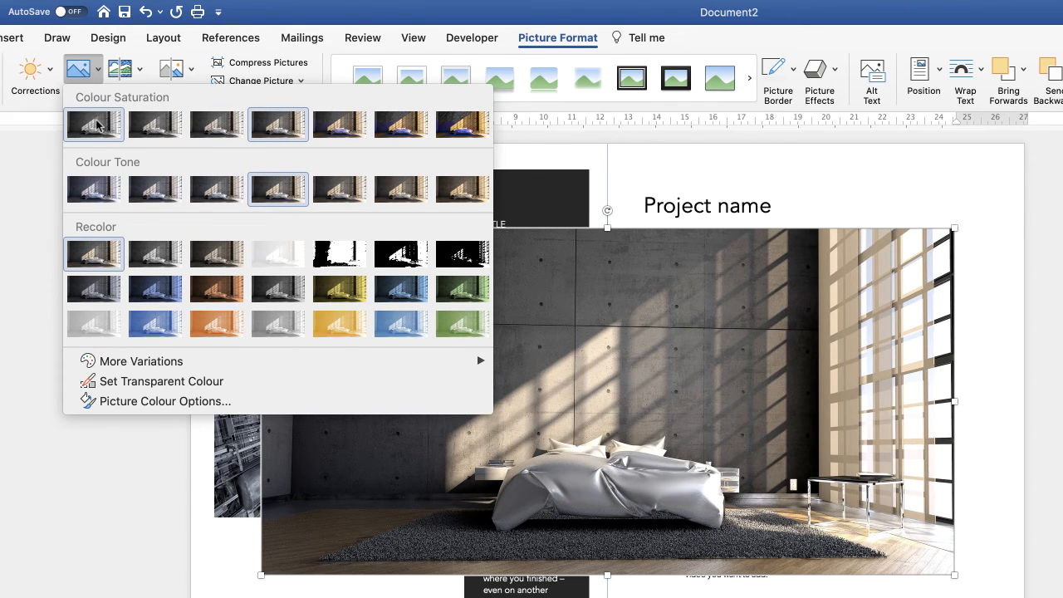
{"action": "left_click", "coordinate": [97, 191]}
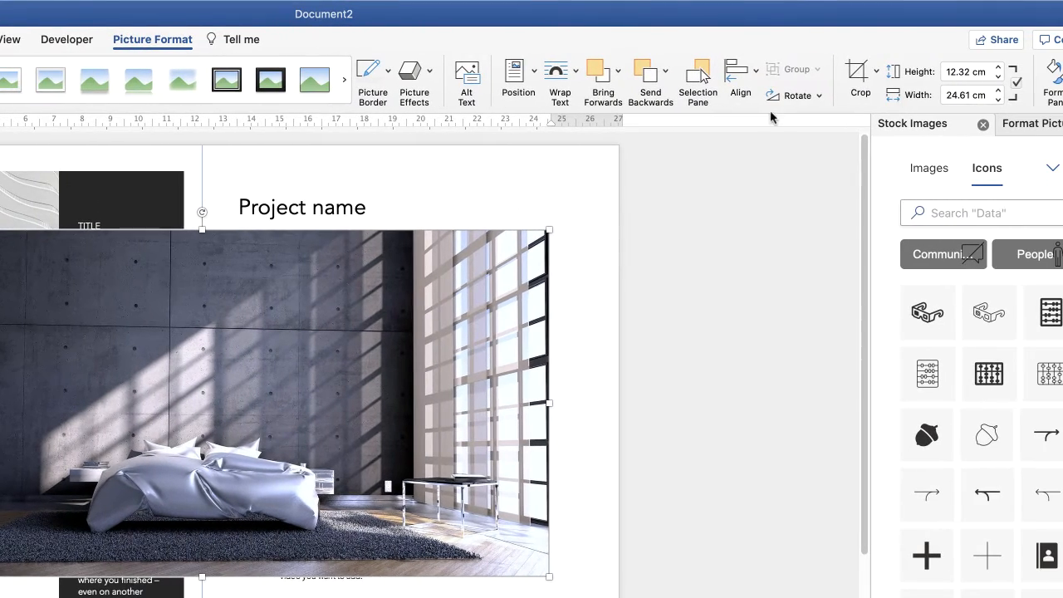
{"action": "left_click", "coordinate": [815, 97]}
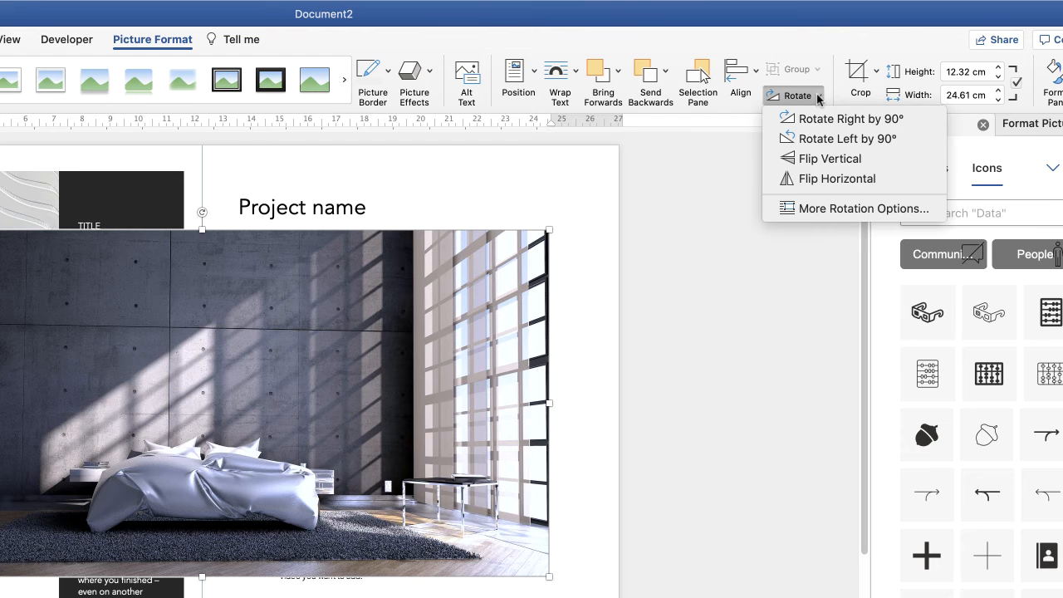
{"action": "left_click", "coordinate": [818, 181]}
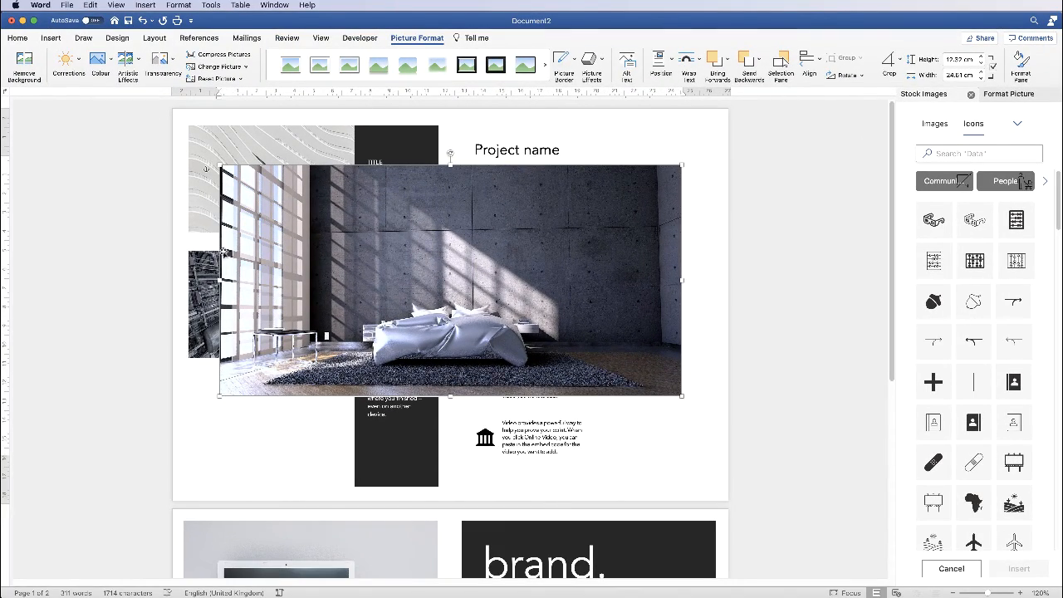
- Crop a thin sliver off the bedroom photo's left edge, leaving it about 24.3 cm wide
{"action": "left_click", "coordinate": [899, 63]}
{"action": "left_click", "coordinate": [905, 75]}
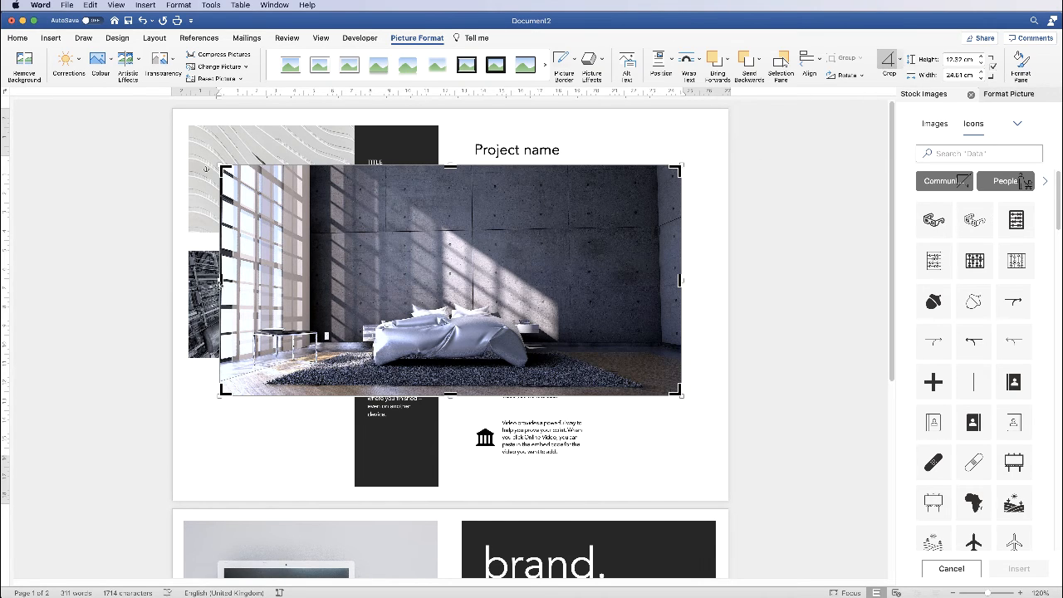
{"action": "left_click_drag", "start_coordinate": [223, 280], "coordinate": [228, 281]}
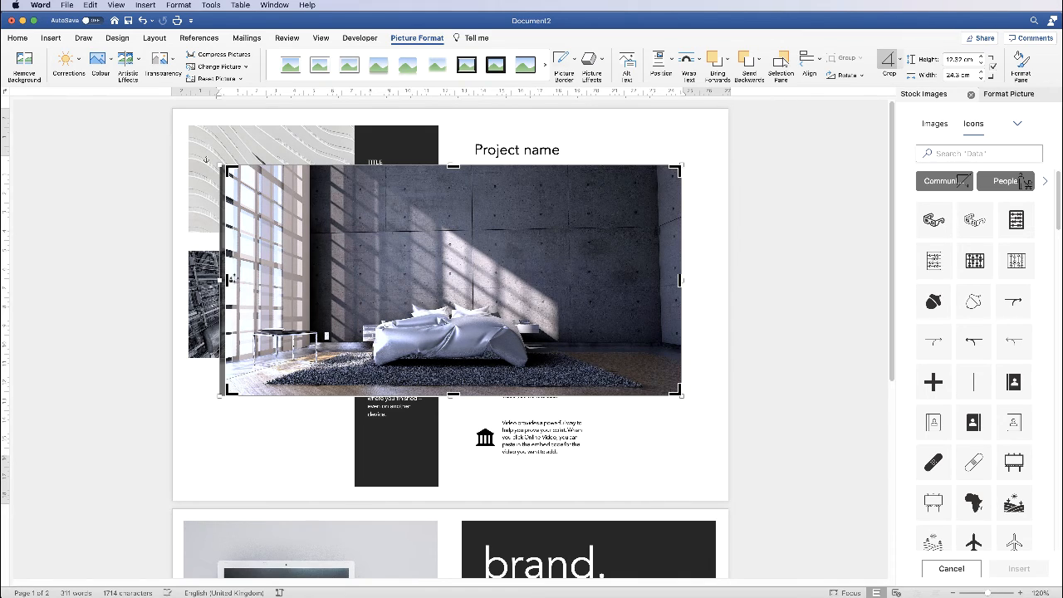
{"action": "key", "text": "Escape"}
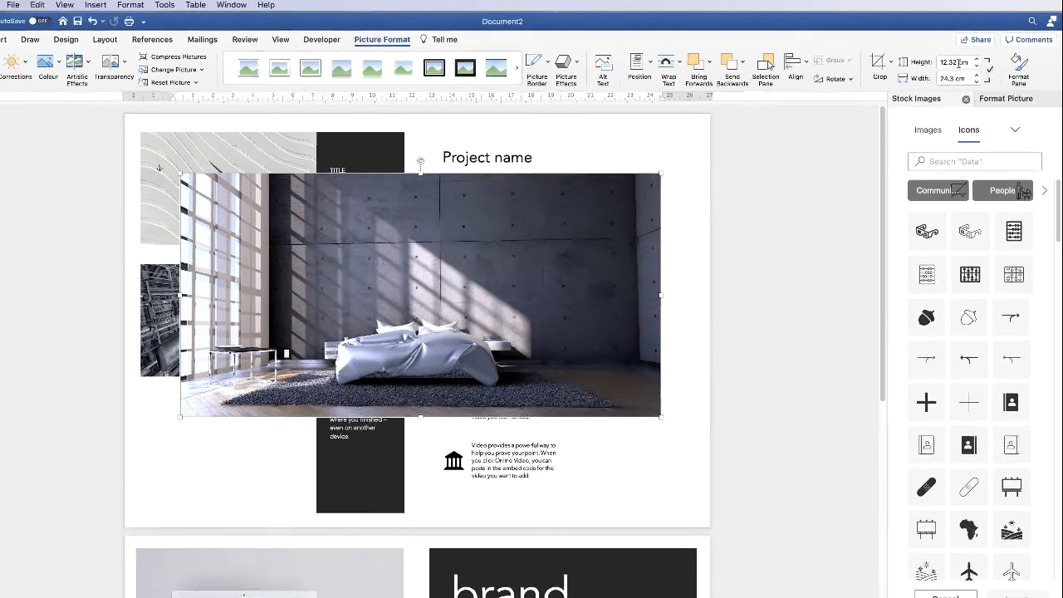
- Set the bedroom photo's height to 5.7 cm and place it below the industrial photo, level with the dark strip's bottom
{"action": "left_click", "coordinate": [941, 60]}
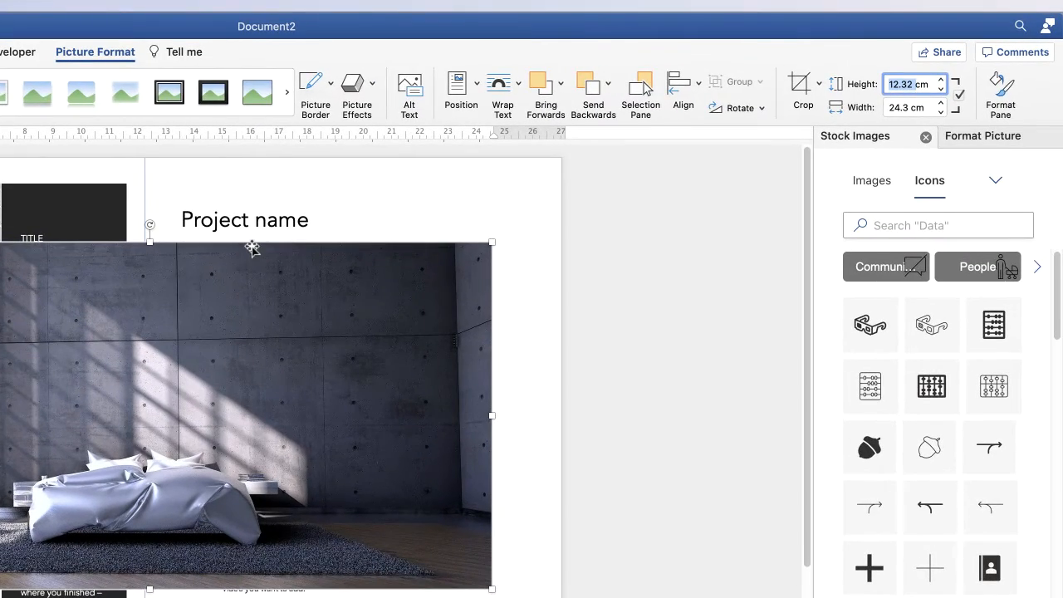
{"action": "type", "text": "5.7"}
{"action": "key", "text": "Return"}
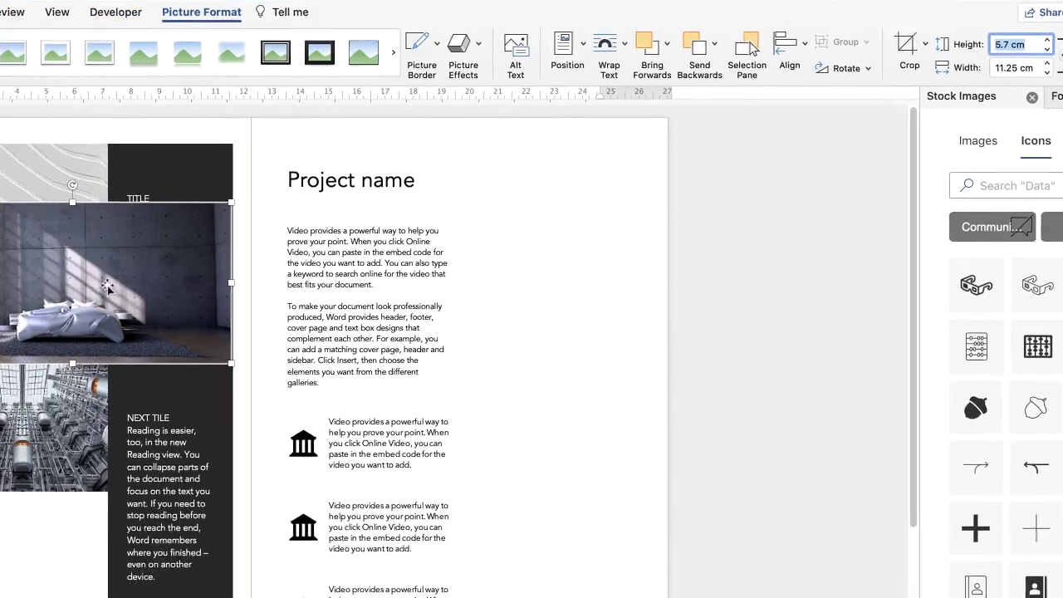
{"action": "left_click_drag", "start_coordinate": [1, 322], "coordinate": [0, 597]}
{"action": "left_click_drag", "start_coordinate": [338, 491], "coordinate": [339, 497]}
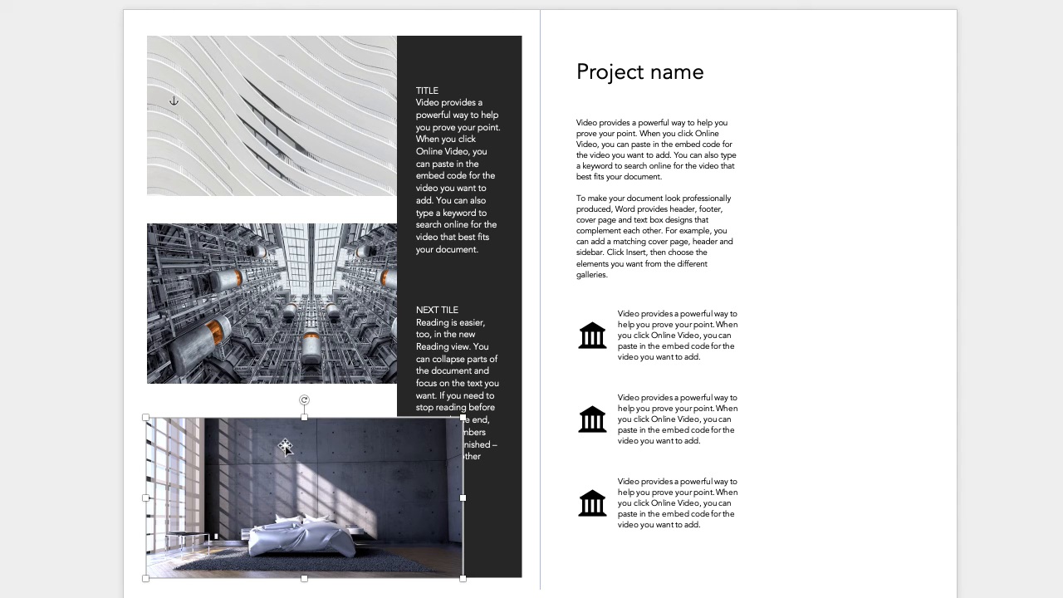
- Distribute the architecture, industrial and bedroom photos vertically and align them to the left
{"action": "left_click", "coordinate": [280, 304], "text": "shift"}
{"action": "left_click", "coordinate": [295, 151], "text": "shift"}
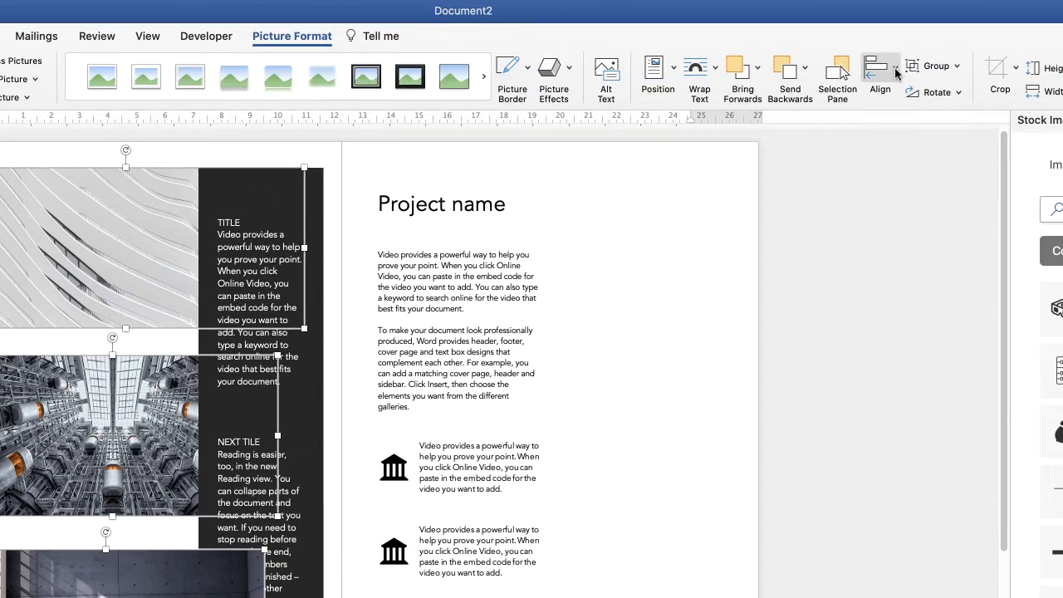
{"action": "left_click", "coordinate": [895, 73]}
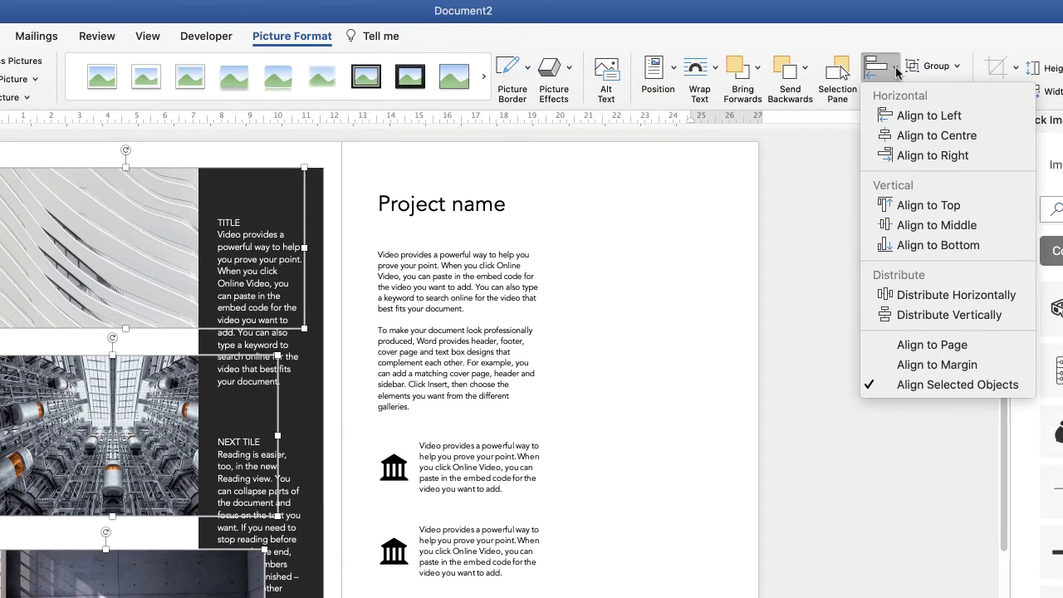
{"action": "left_click", "coordinate": [901, 315]}
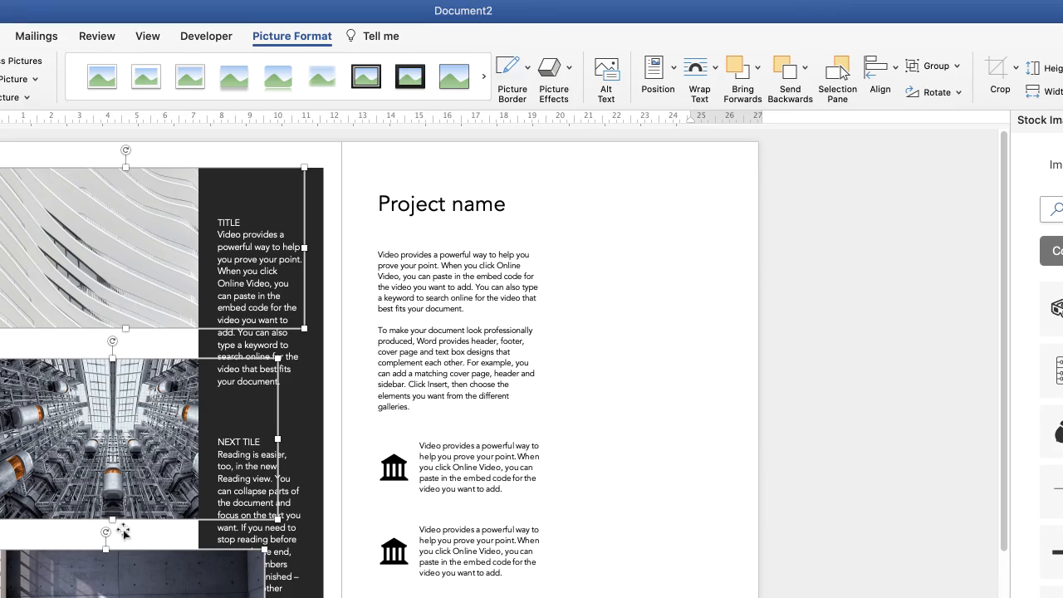
{"action": "left_click", "coordinate": [896, 69]}
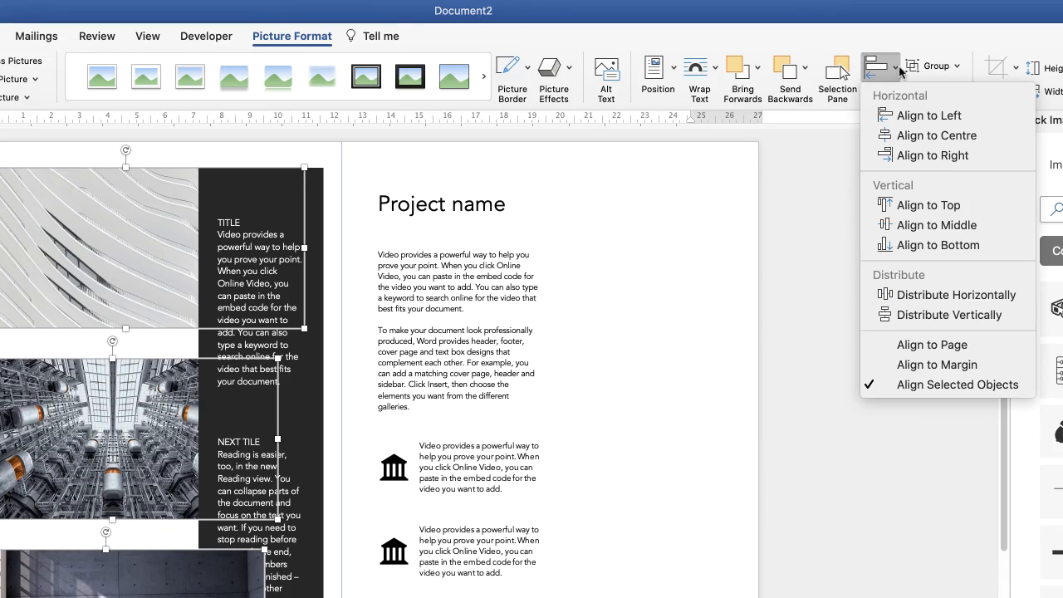
{"action": "left_click", "coordinate": [914, 140]}
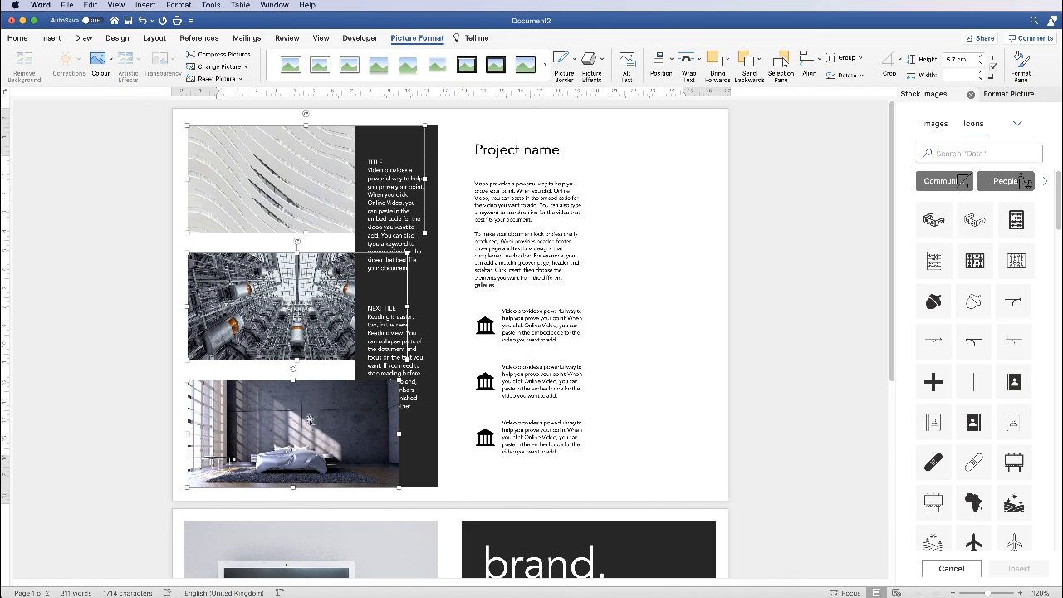
{"action": "left_click", "coordinate": [600, 387]}
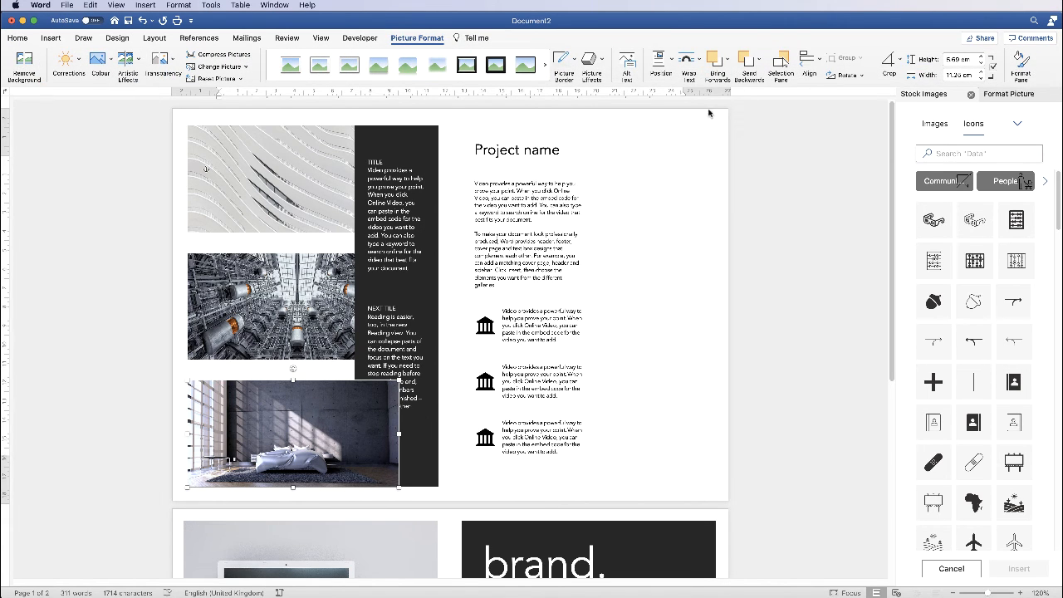
- Send the bedroom photo to the back so it sits behind the dark text strip
{"action": "left_click", "coordinate": [758, 60]}
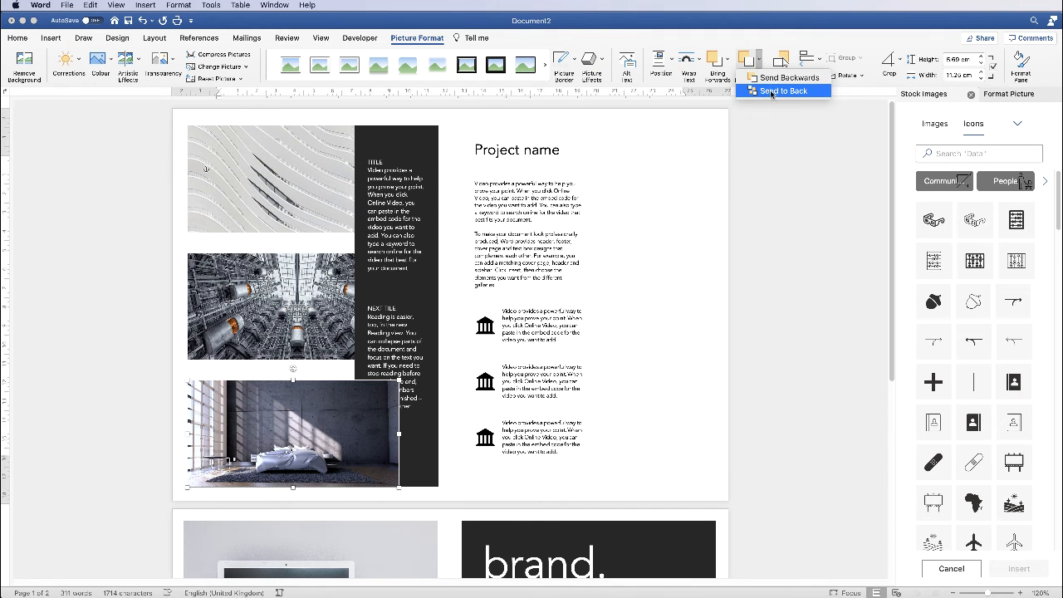
{"action": "left_click", "coordinate": [770, 91]}
{"action": "left_click", "coordinate": [615, 393]}
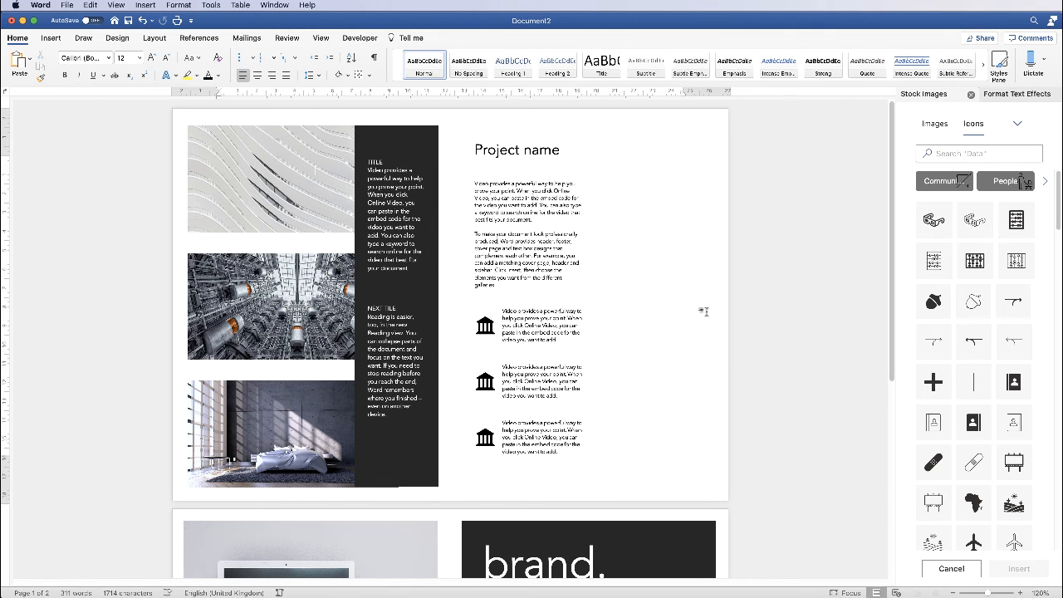
- Insert the chandelier staircase photo from the Downloads folder into the document
{"action": "left_click", "coordinate": [56, 38]}
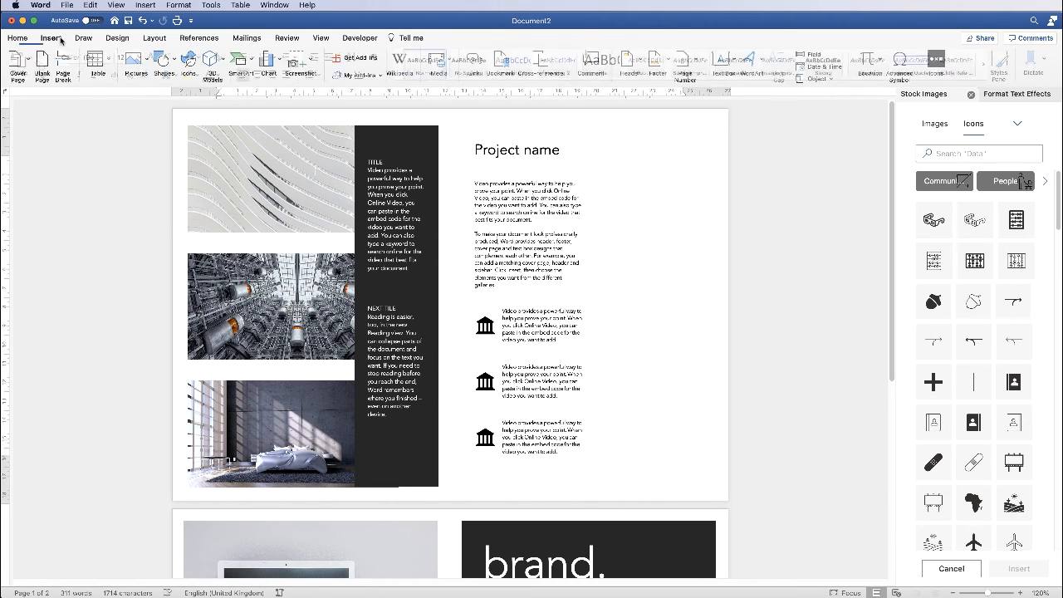
{"action": "left_click", "coordinate": [147, 62]}
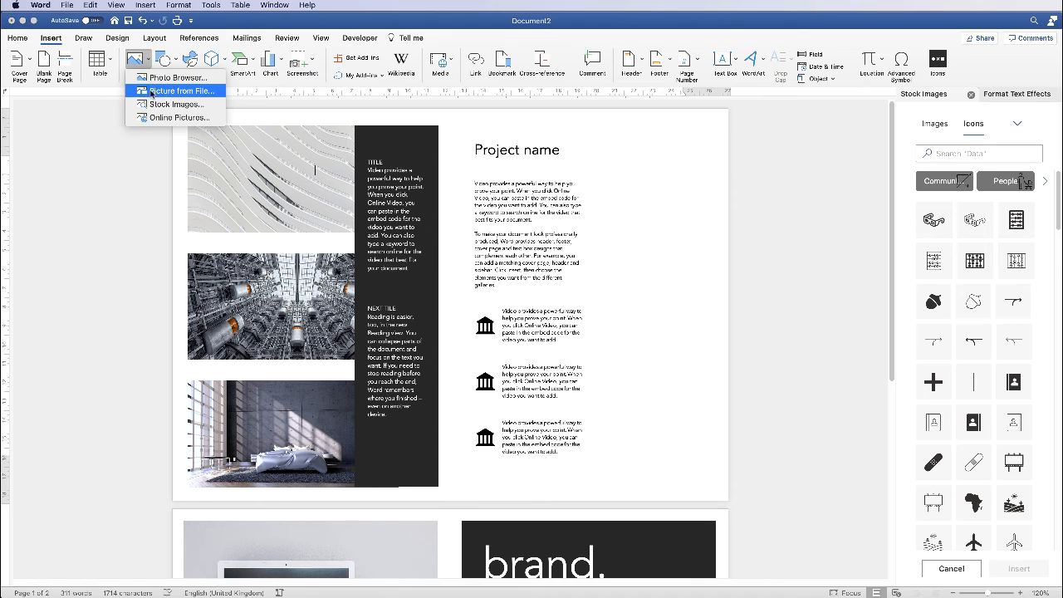
{"action": "left_click", "coordinate": [166, 91]}
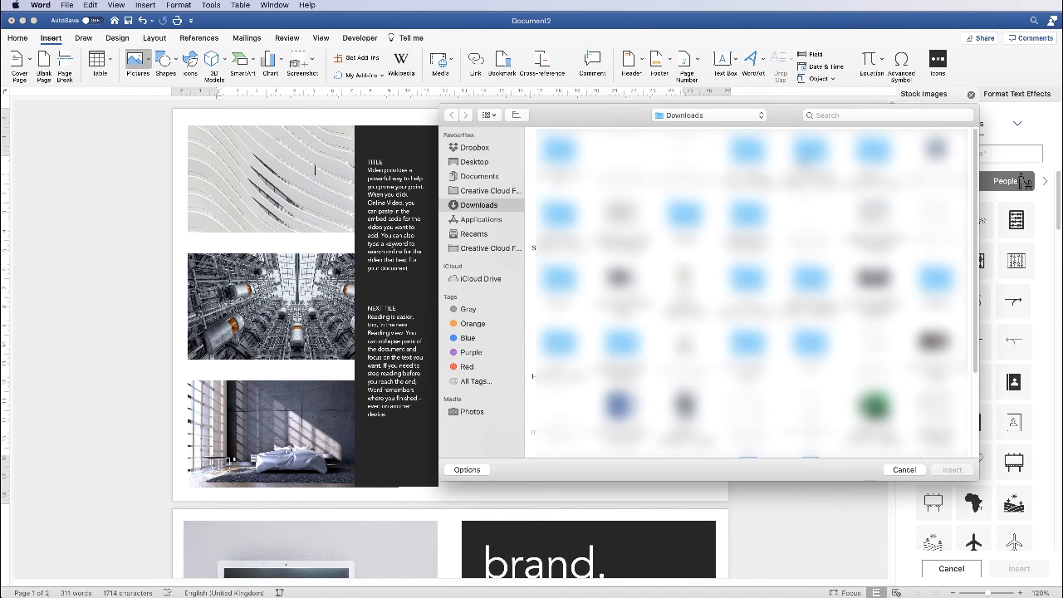
{"action": "left_click", "coordinate": [698, 408]}
{"action": "left_click", "coordinate": [951, 469]}
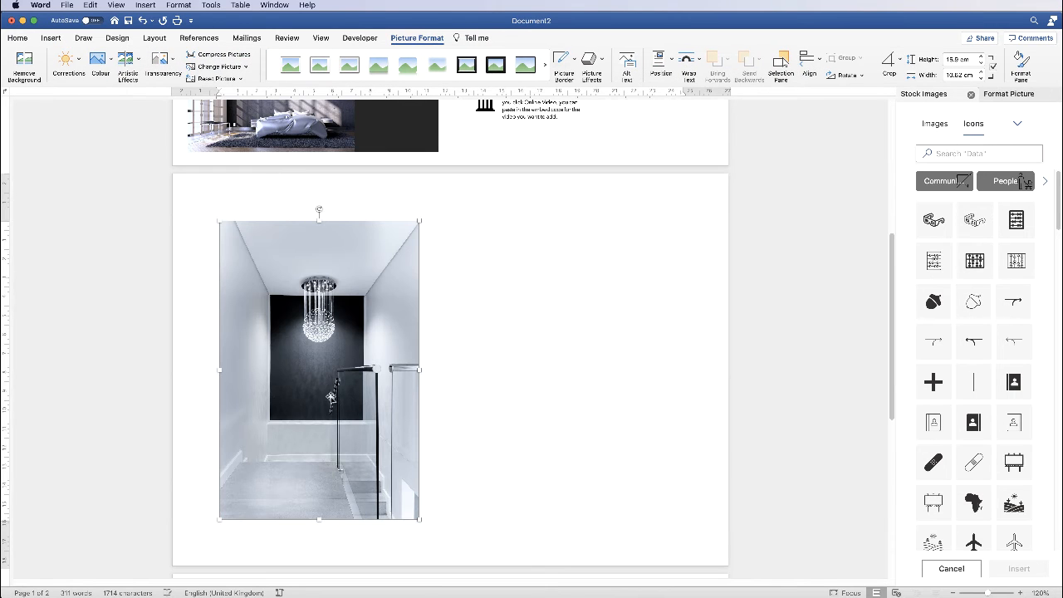
- Change the chandelier photo's text wrapping so it floats over the layout, and move it onto the inside page's Project name panel
{"action": "right_click", "coordinate": [284, 358]}
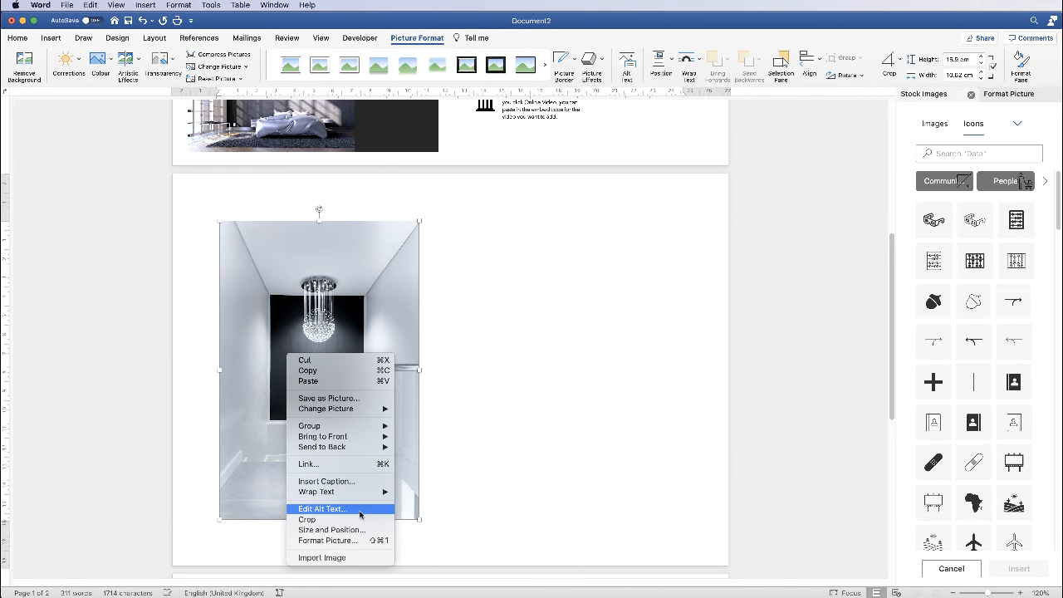
{"action": "mouse_move", "coordinate": [362, 497]}
{"action": "left_click", "coordinate": [428, 576]}
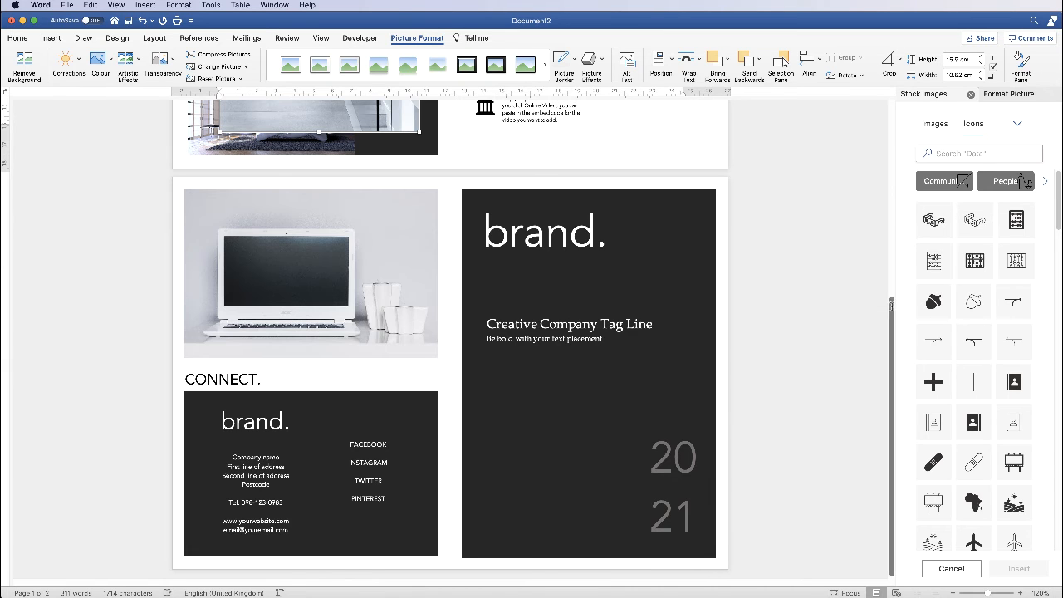
{"action": "scroll", "coordinate": [318, 282], "scroll_direction": "up", "scroll_amount": 10}
{"action": "left_click_drag", "start_coordinate": [319, 309], "coordinate": [604, 296]}
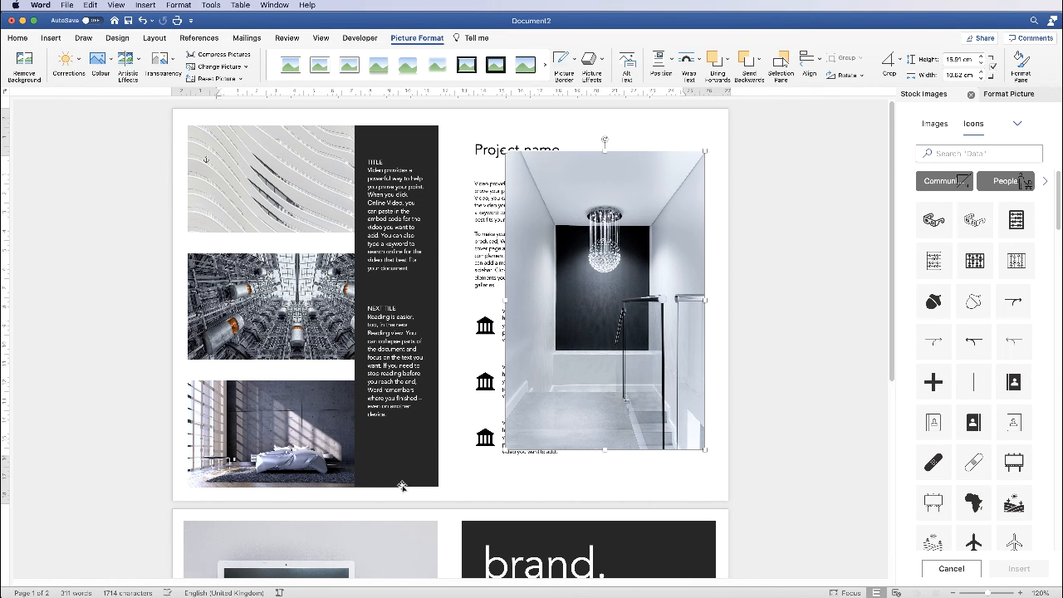
- Set the chandelier photo's height to 19.28 cm to match the dark strip, and line it up with the strip over the Project name panel
{"action": "left_click", "coordinate": [421, 143]}
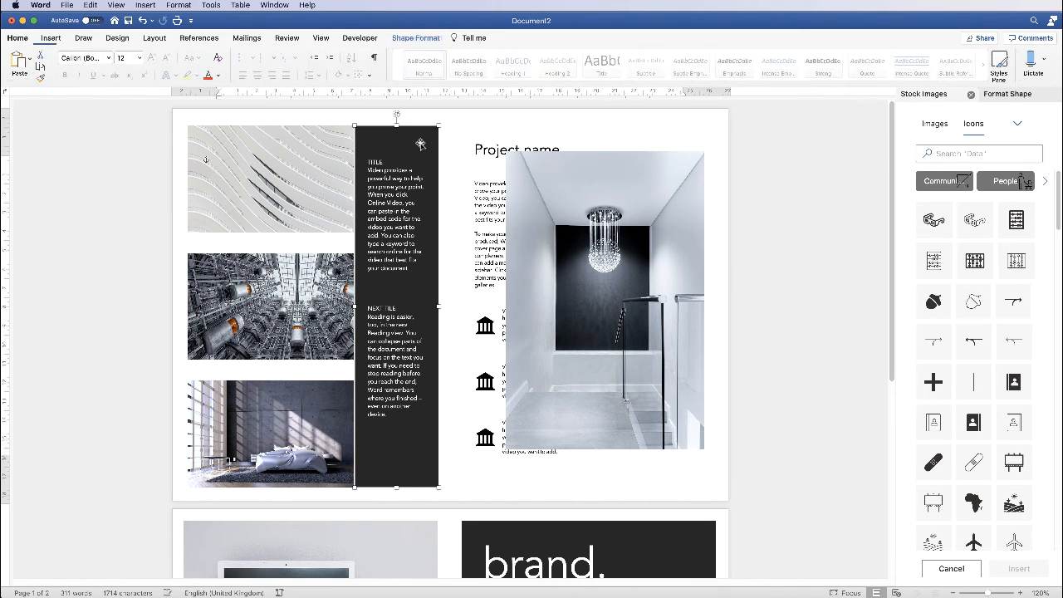
{"action": "left_click", "coordinate": [415, 37]}
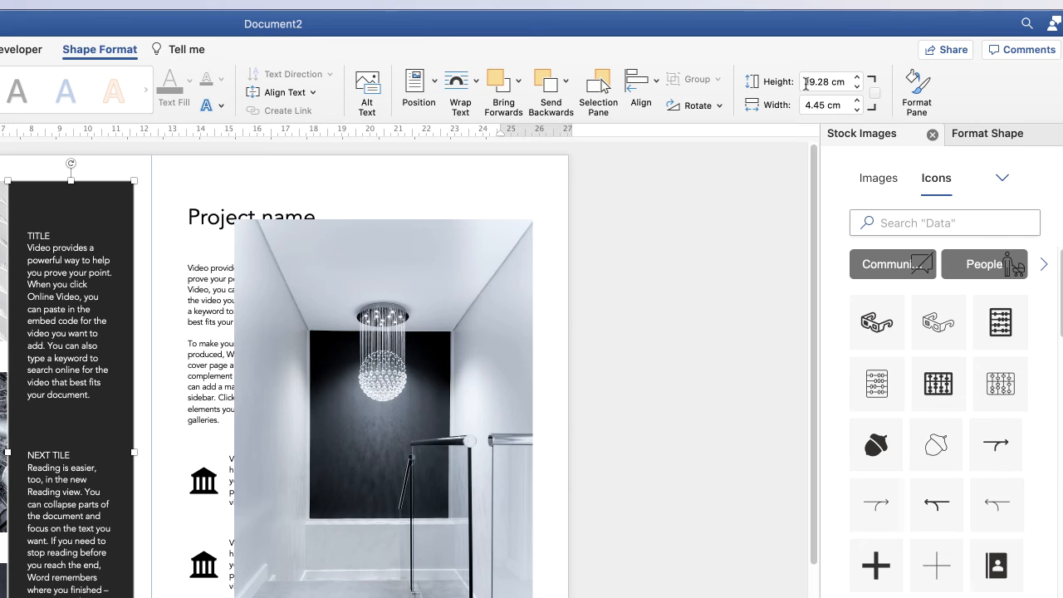
{"action": "left_click", "coordinate": [807, 82]}
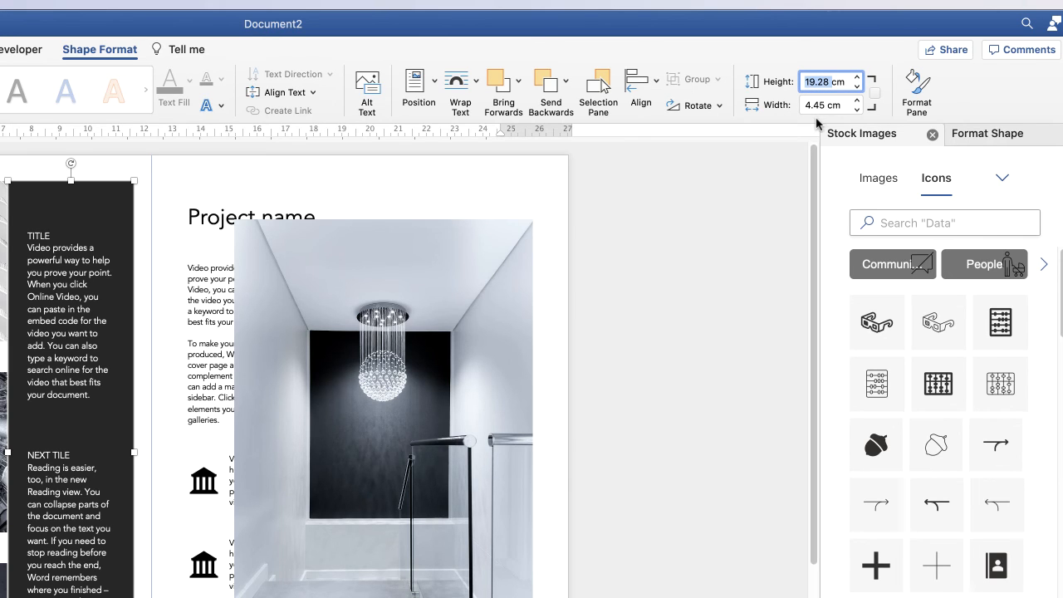
{"action": "left_click", "coordinate": [352, 347]}
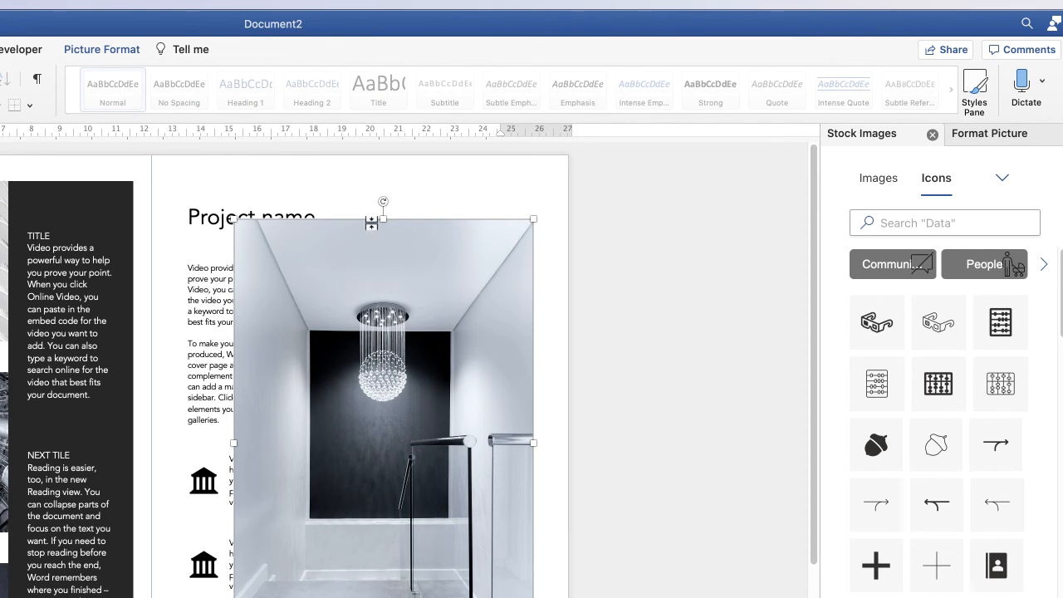
{"action": "left_click", "coordinate": [102, 49]}
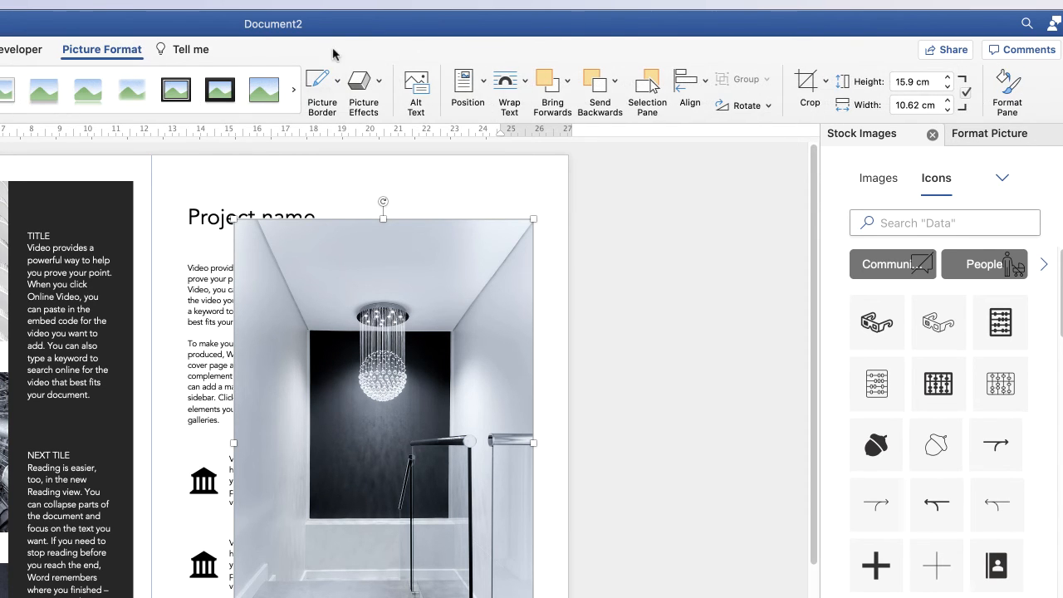
{"action": "left_click", "coordinate": [914, 81]}
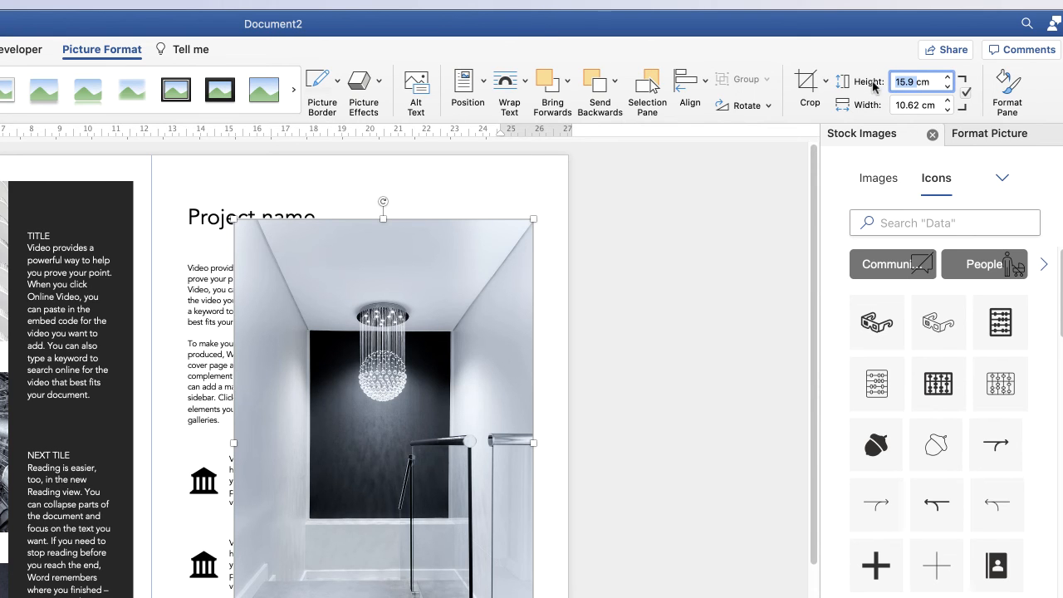
{"action": "type", "text": "19.28"}
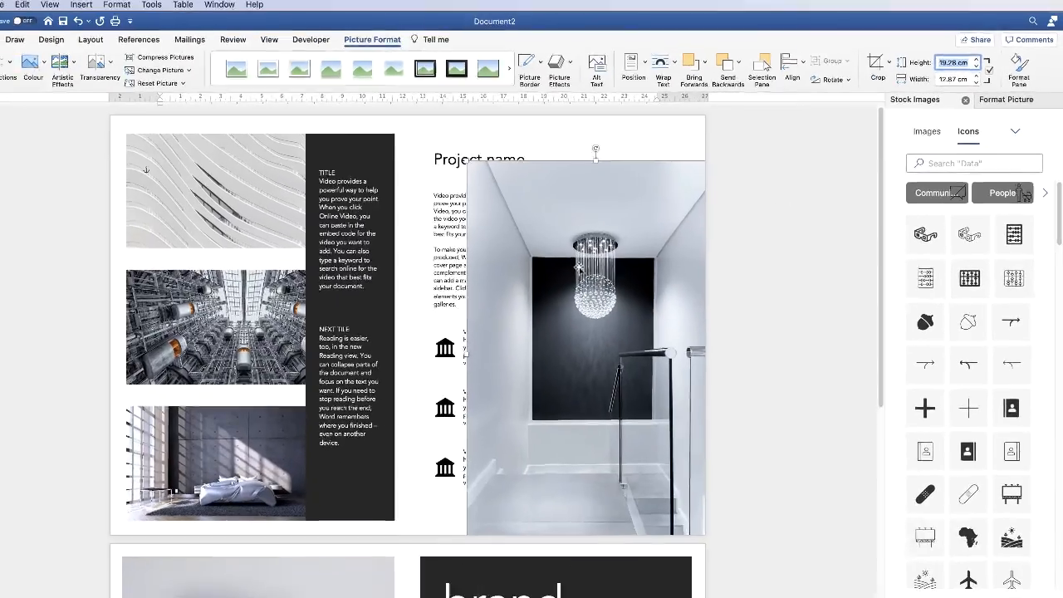
{"action": "left_click_drag", "start_coordinate": [412, 349], "coordinate": [317, 314]}
{"action": "left_click_drag", "start_coordinate": [541, 222], "coordinate": [614, 234]}
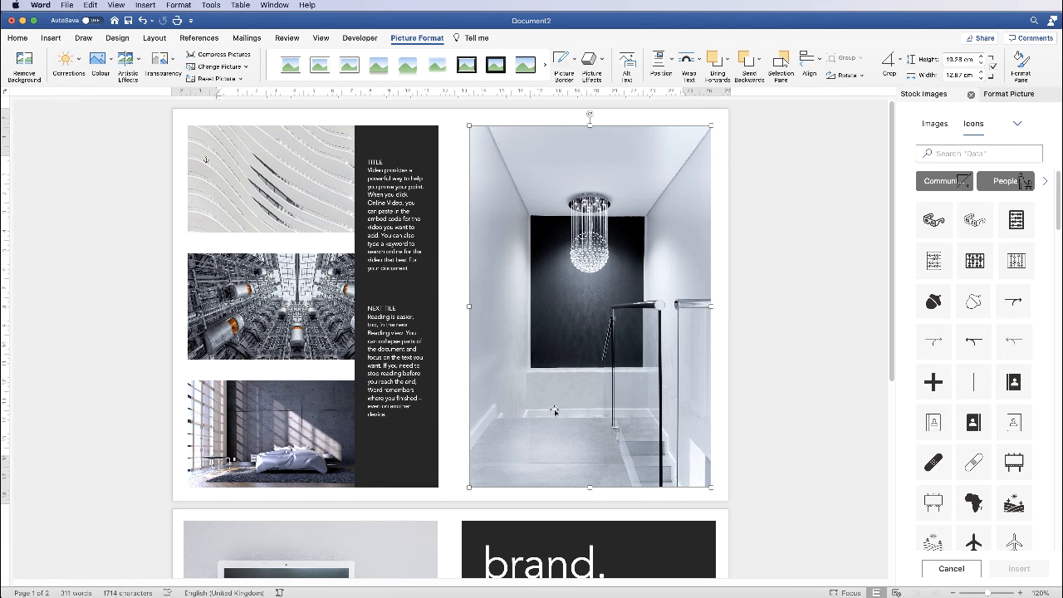
- Crop the chandelier photo from its left side to about 6.16 cm wide, and shift the image within the frame to show the whole chandelier
{"action": "left_click", "coordinate": [901, 63]}
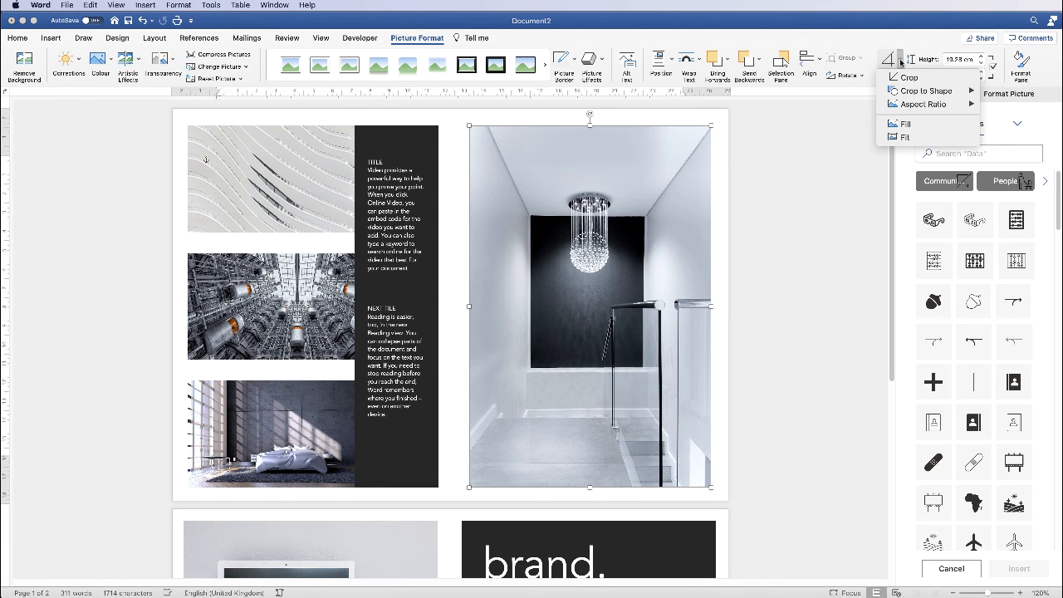
{"action": "left_click", "coordinate": [908, 78]}
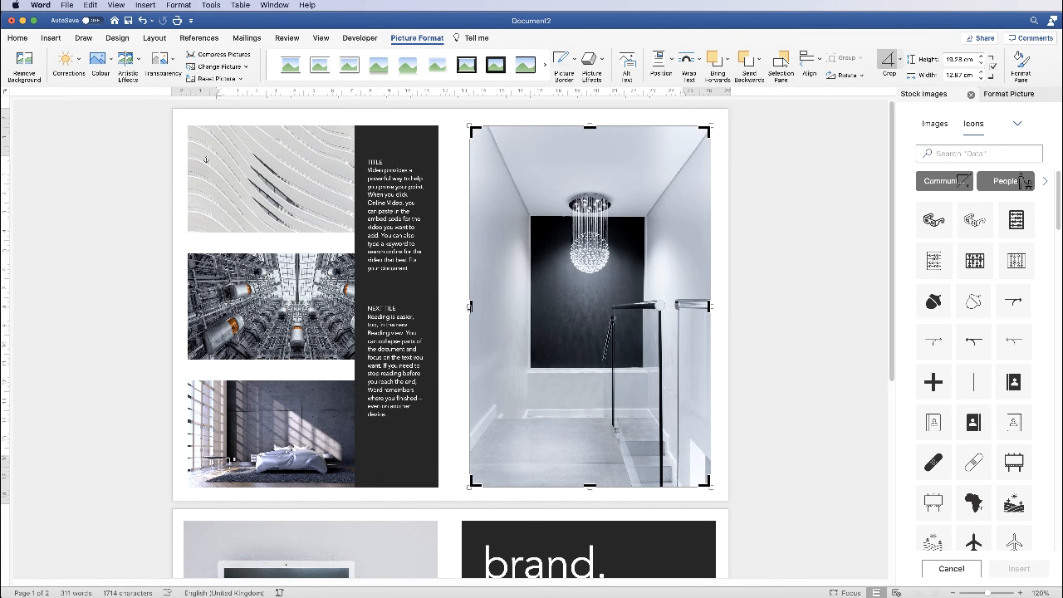
{"action": "left_click_drag", "start_coordinate": [470, 306], "coordinate": [595, 315]}
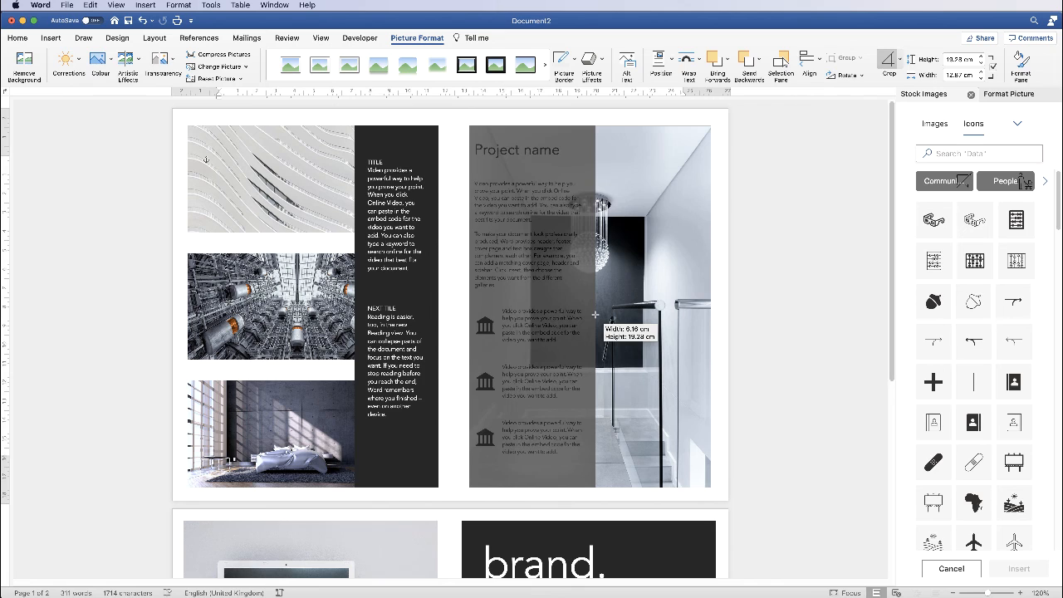
{"action": "left_click_drag", "start_coordinate": [595, 315], "coordinate": [594, 314]}
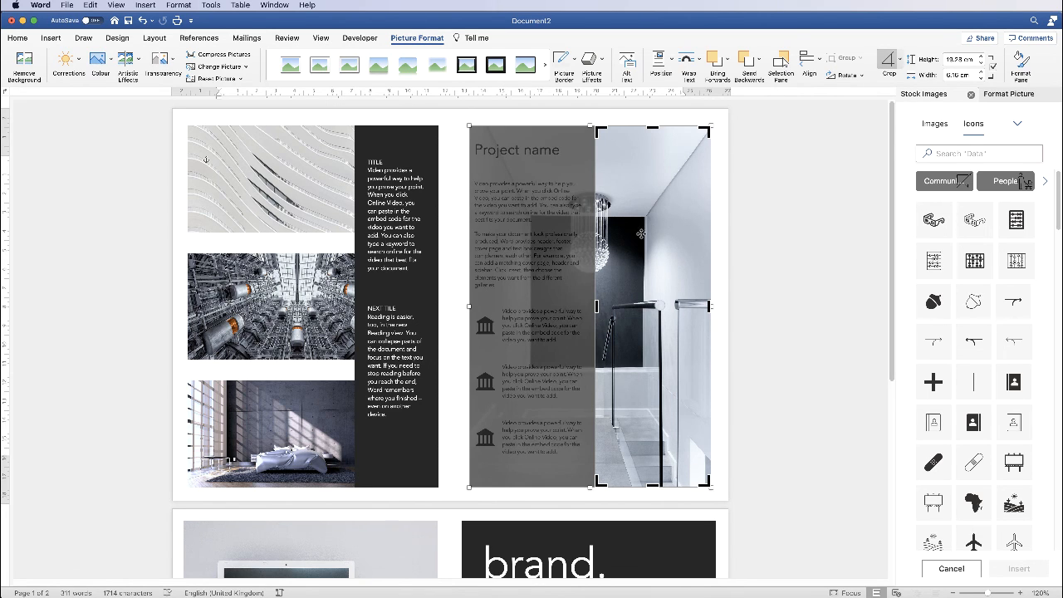
{"action": "left_click_drag", "start_coordinate": [634, 243], "coordinate": [712, 240]}
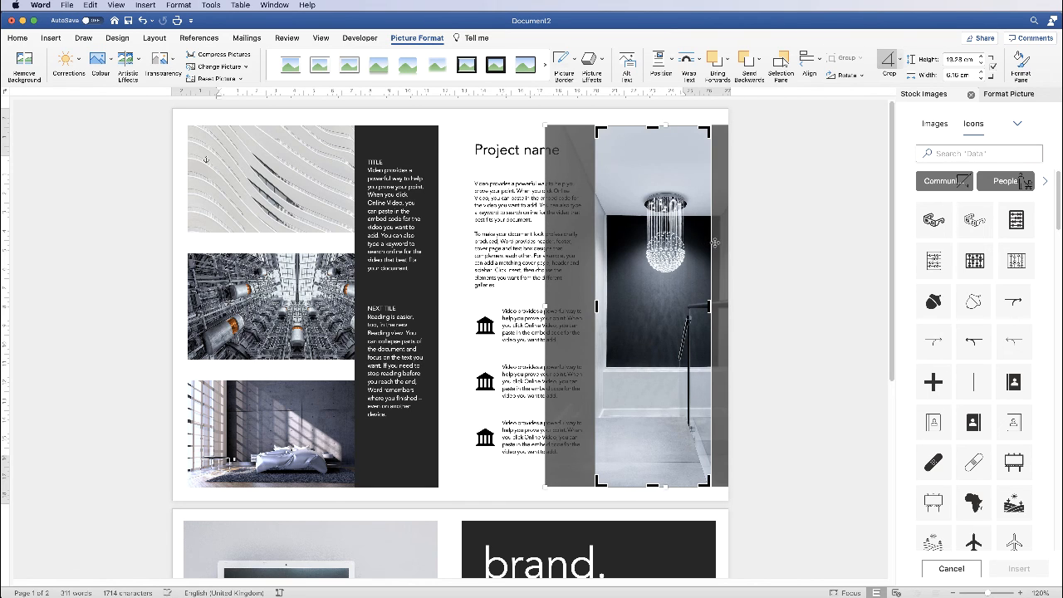
{"action": "key", "text": "Escape"}
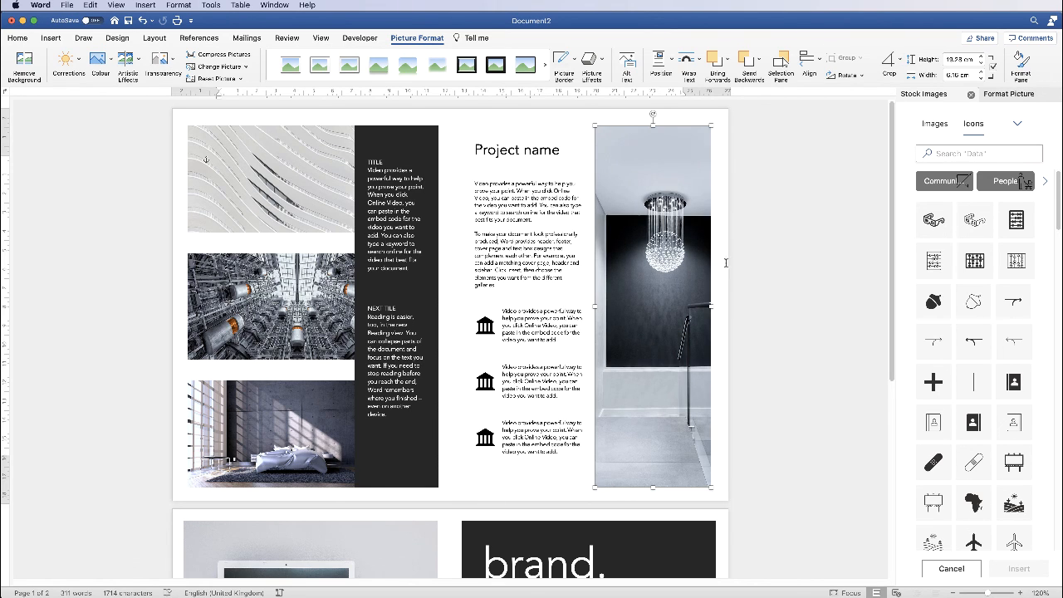
{"action": "left_click", "coordinate": [794, 243]}
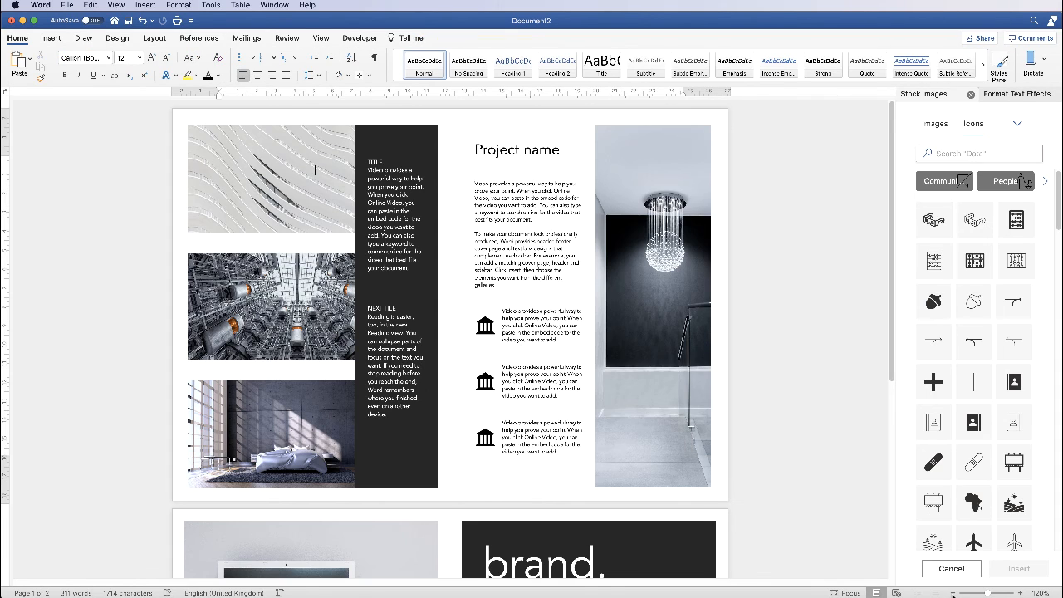
- Delete the vertical centre guide lines from both brochure pages and close the shape formatting options
{"action": "left_click", "coordinate": [953, 593]}
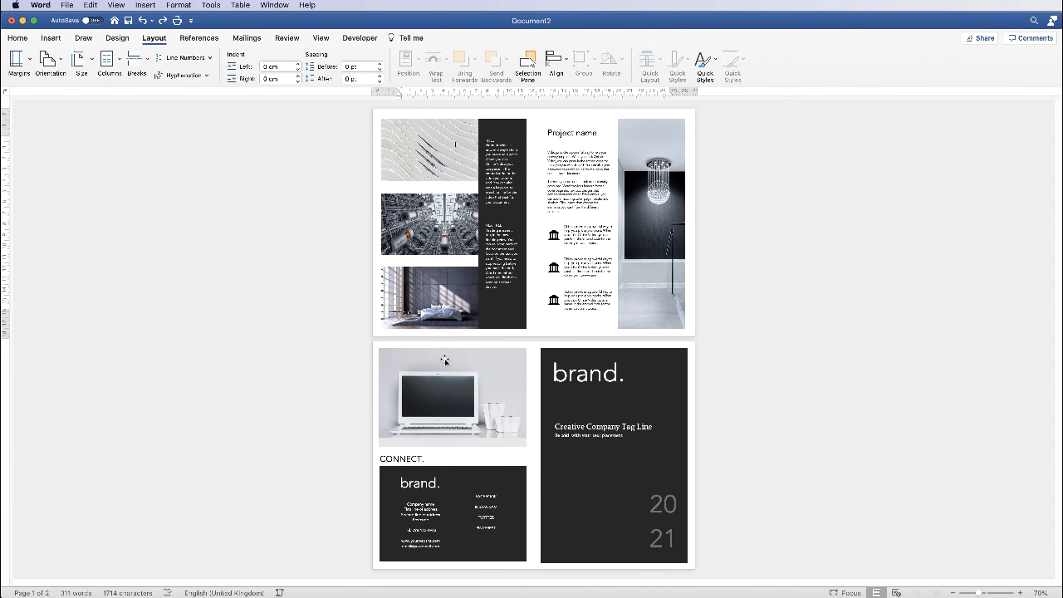
{"action": "double_click", "coordinate": [534, 297]}
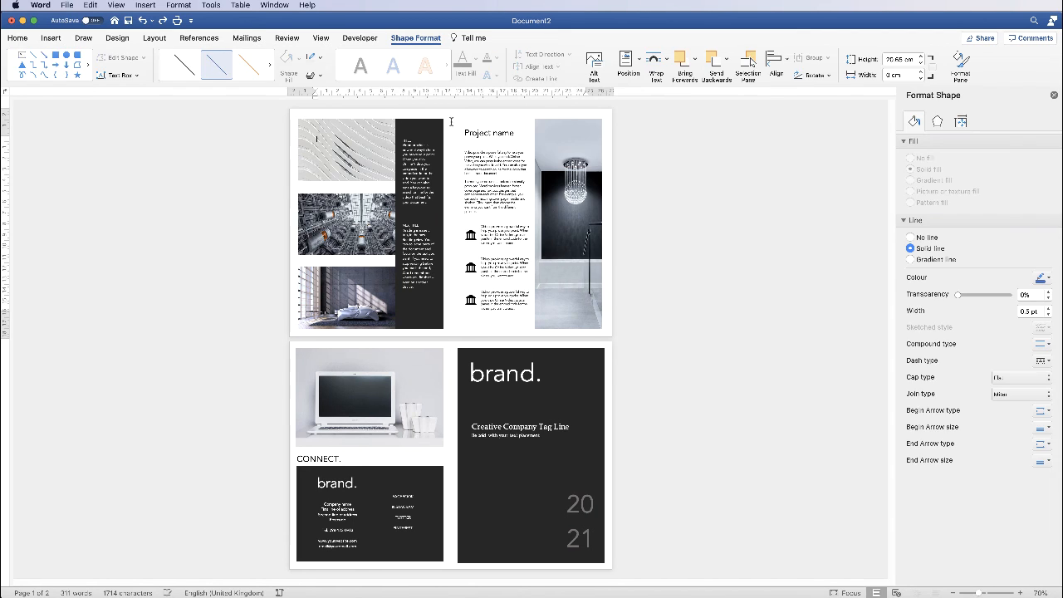
{"action": "key", "text": "Delete"}
{"action": "left_click", "coordinate": [450, 350]}
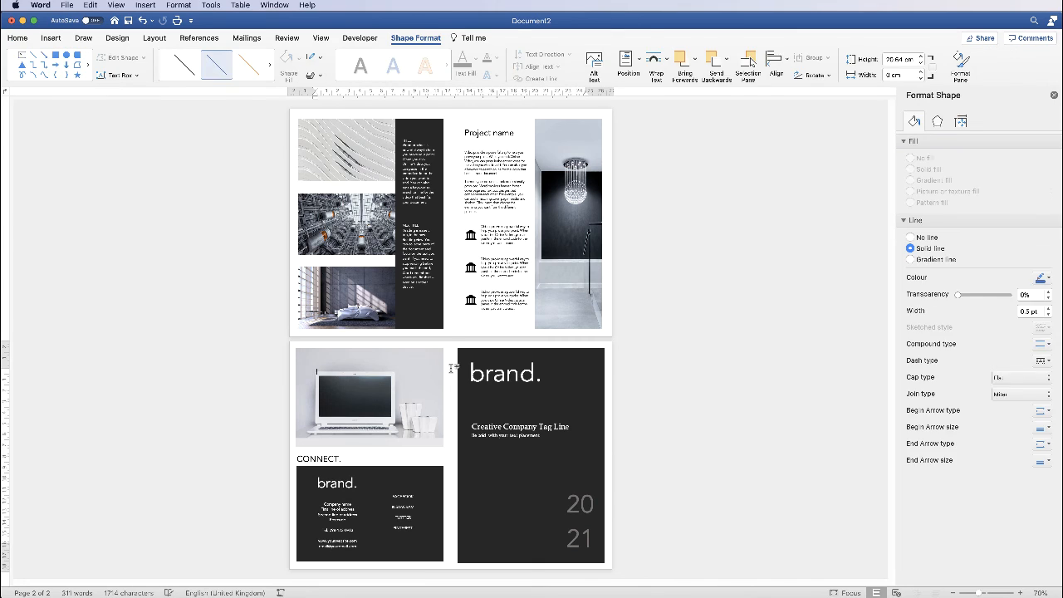
{"action": "left_click", "coordinate": [1054, 94]}
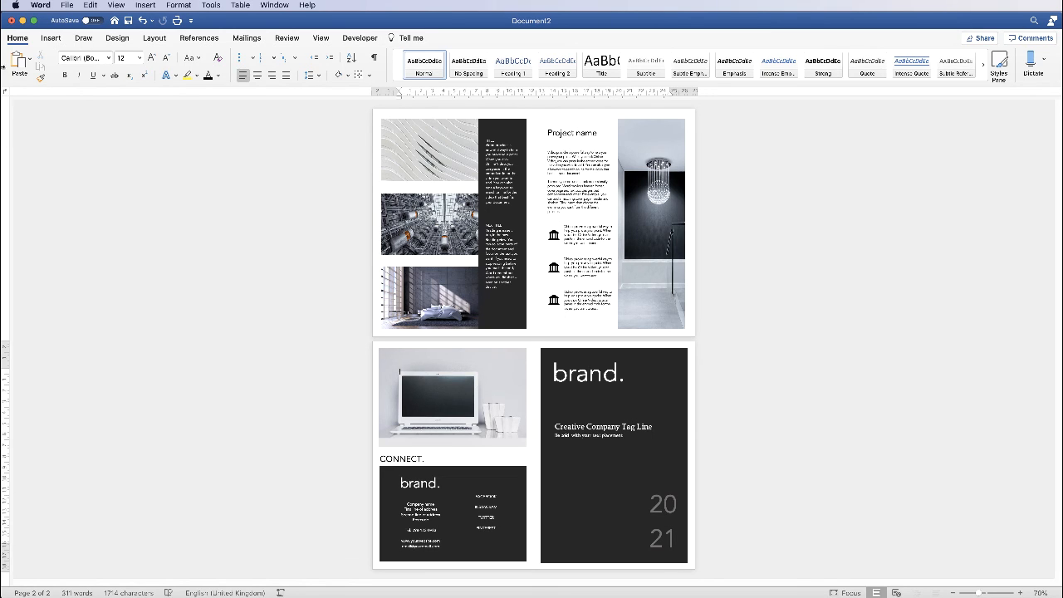
- Examine the file formats available for saving the brochure, including PDF, and dismiss the save dialog
{"action": "left_click", "coordinate": [67, 5]}
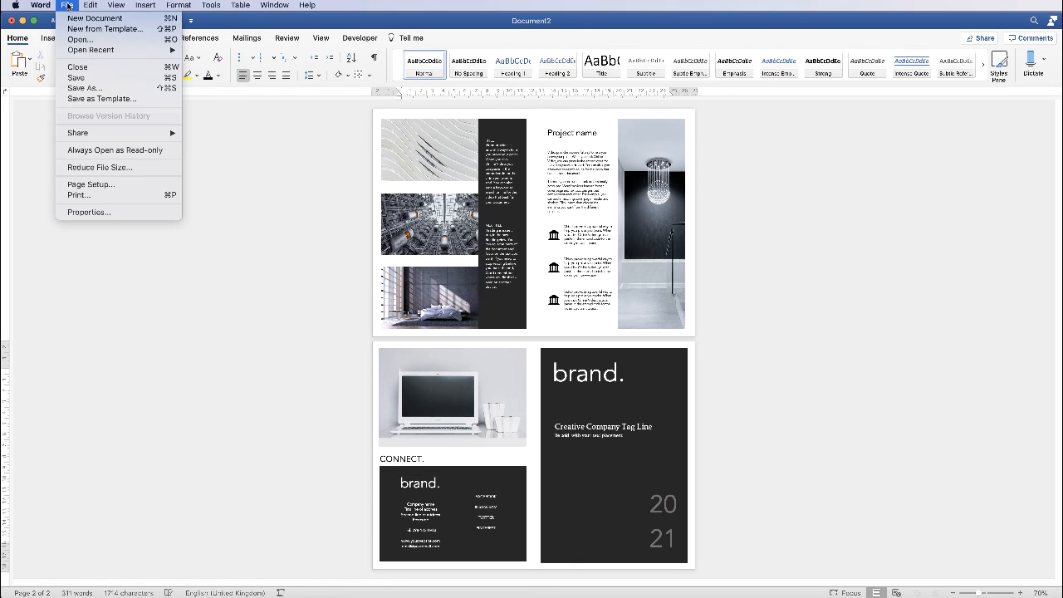
{"action": "left_click", "coordinate": [242, 103]}
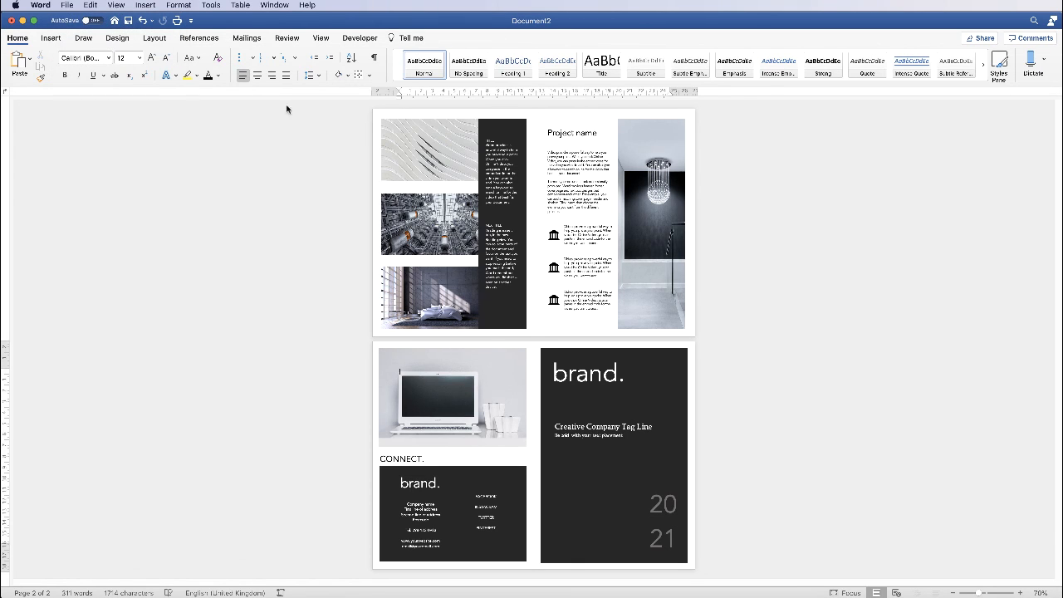
{"action": "key", "text": "super+s"}
{"action": "left_click", "coordinate": [572, 248]}
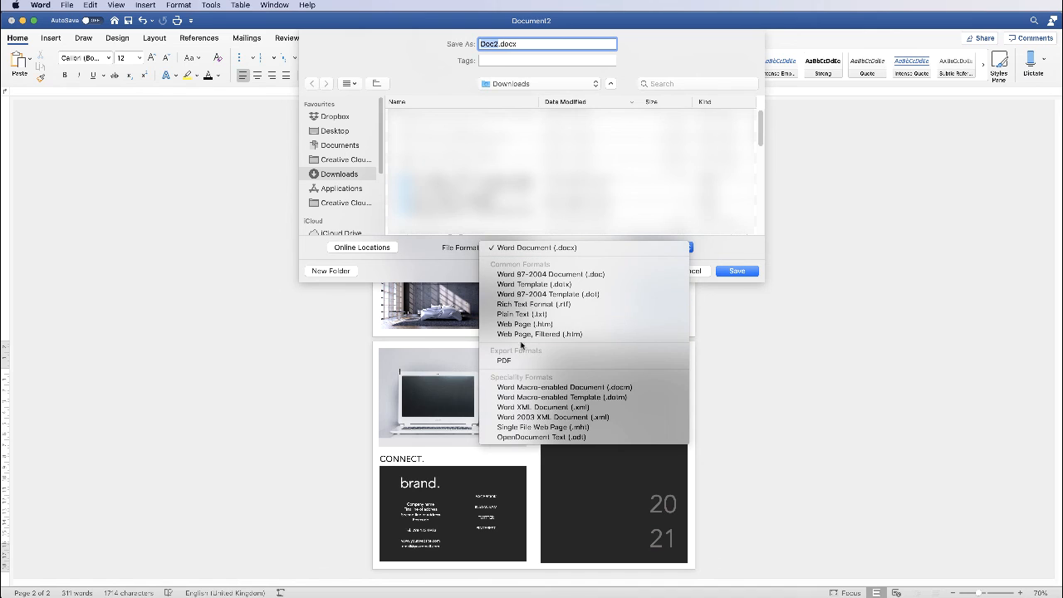
{"action": "left_click", "coordinate": [721, 310]}
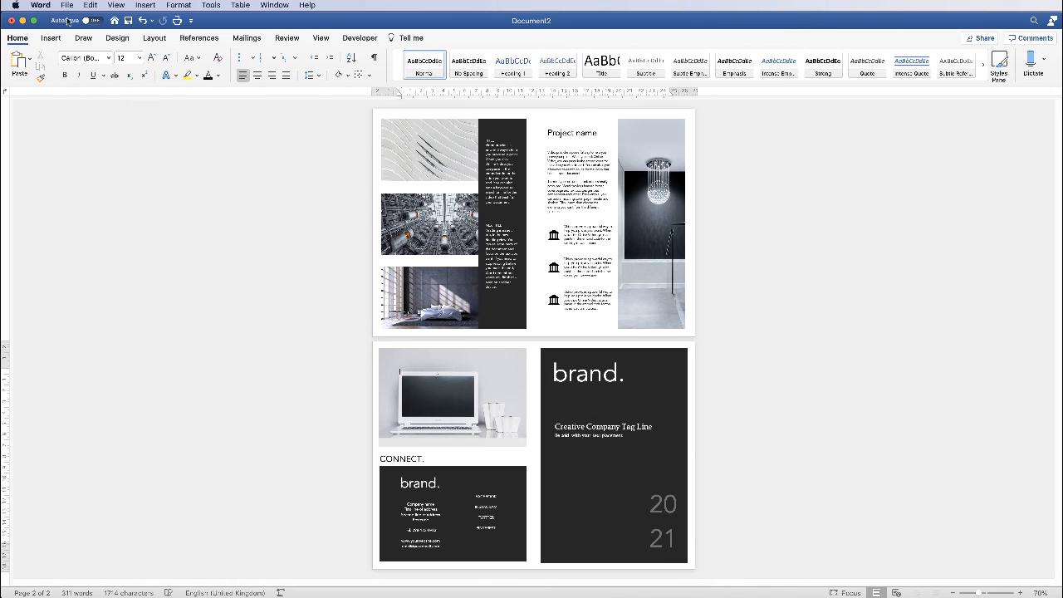
- View the save settings for a Microsoft Word template (.dotx) and cancel the dialog
{"action": "left_click", "coordinate": [68, 6]}
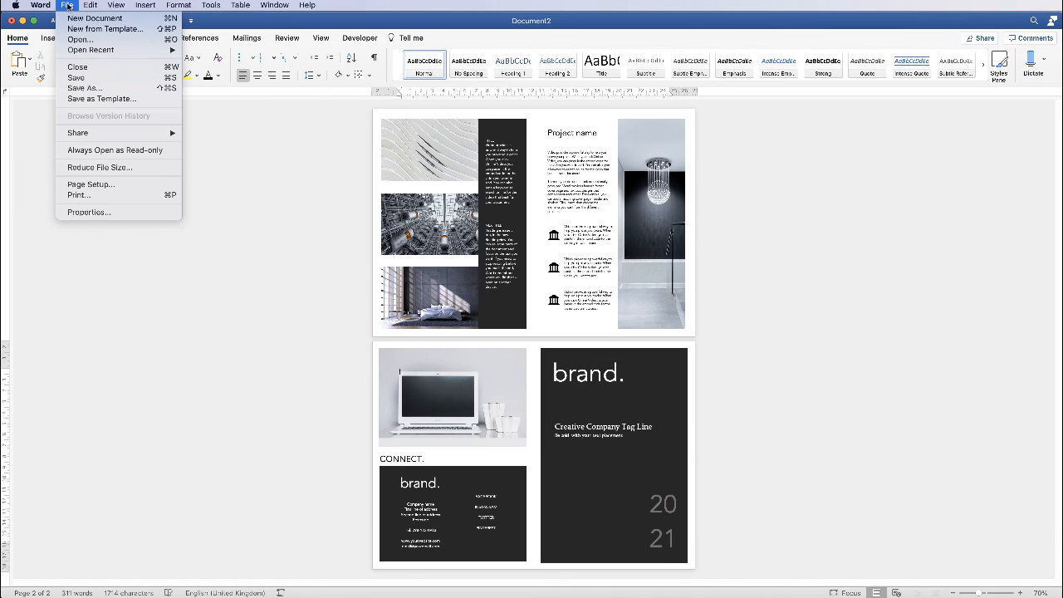
{"action": "left_click", "coordinate": [92, 99]}
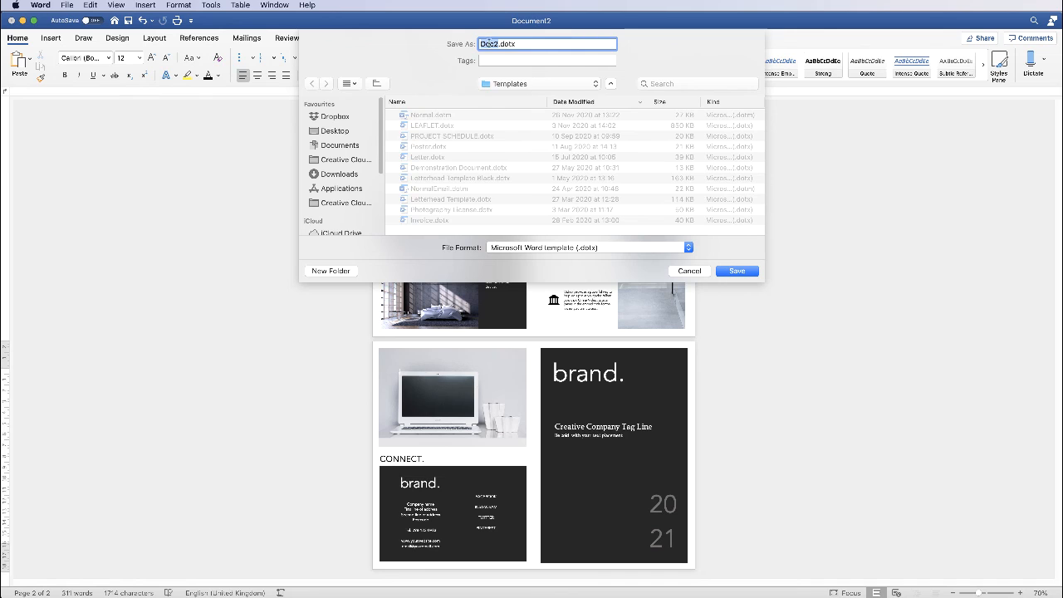
{"action": "left_click", "coordinate": [690, 271]}
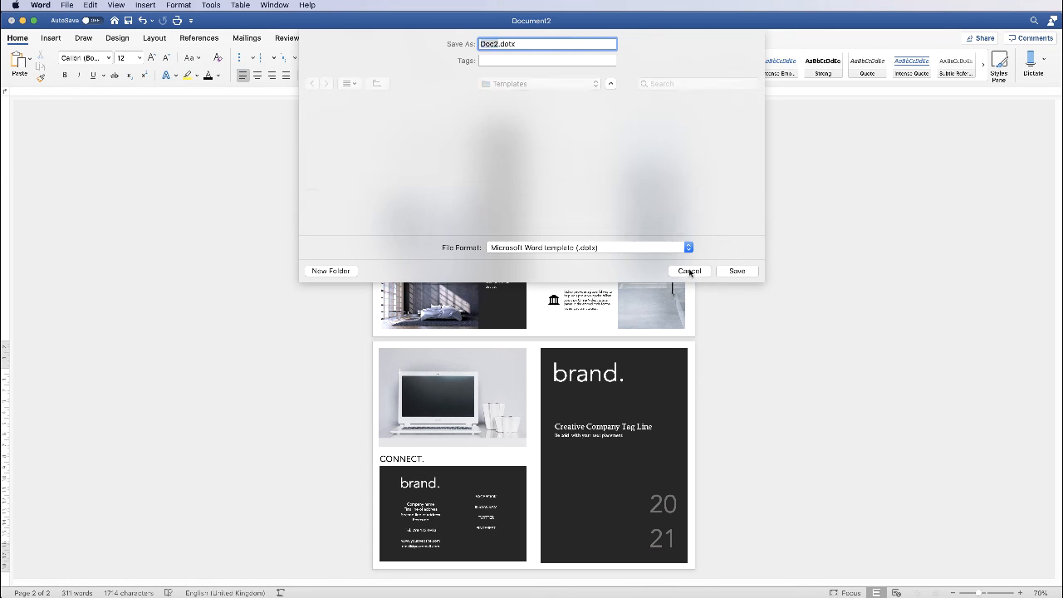